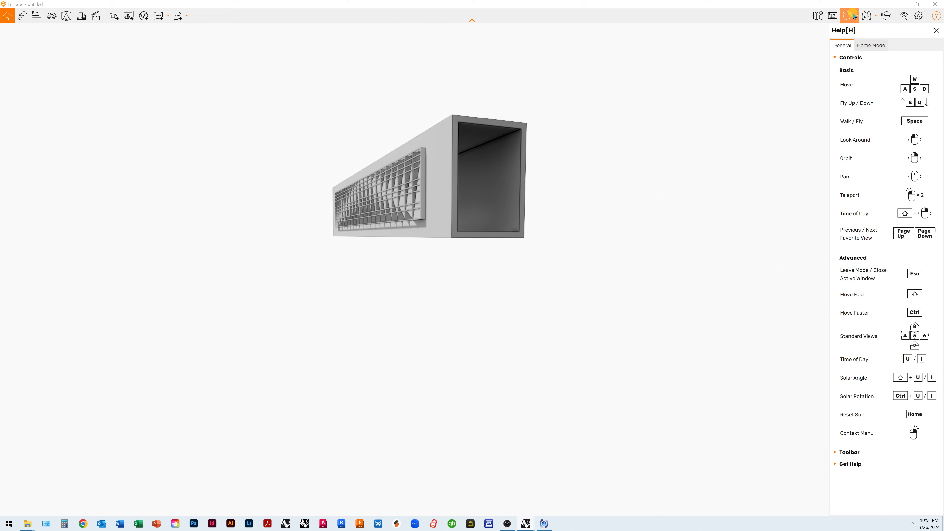
- Switch the camera projection to Orthographic
click(850, 17)
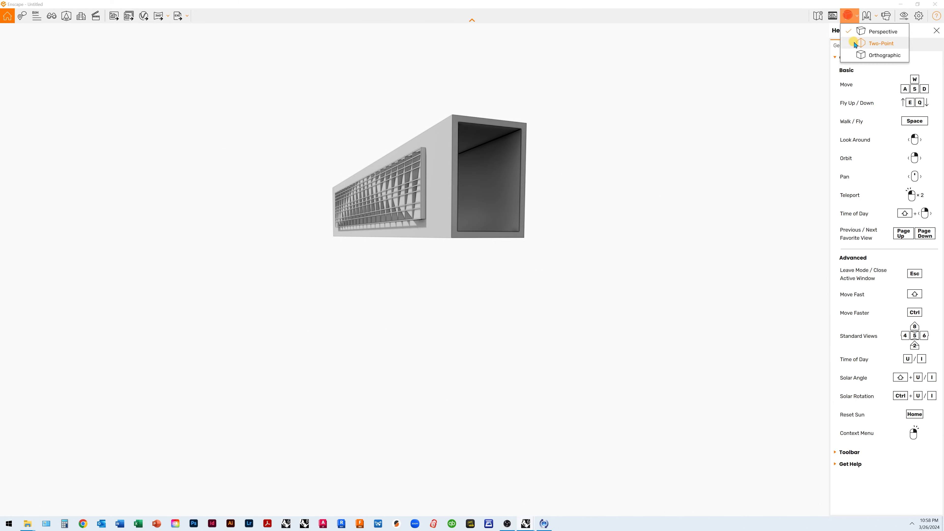
click(862, 55)
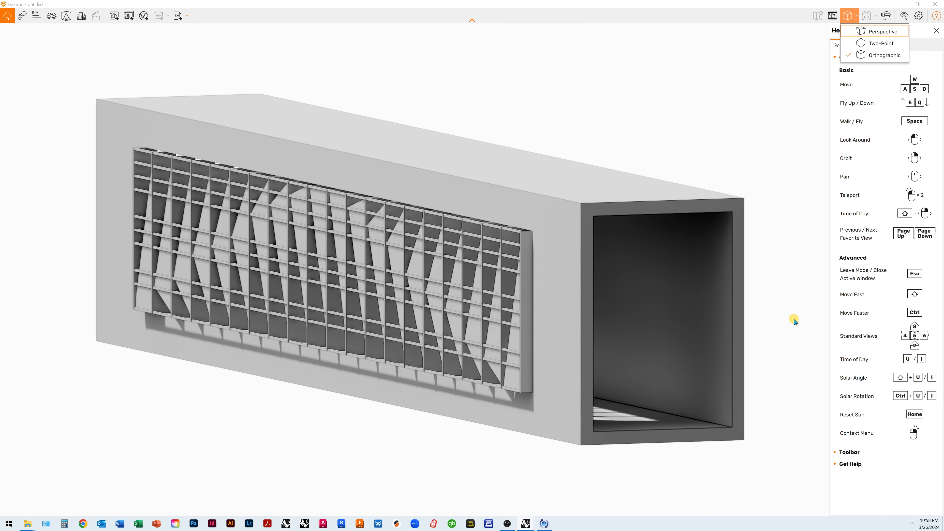
click(772, 318)
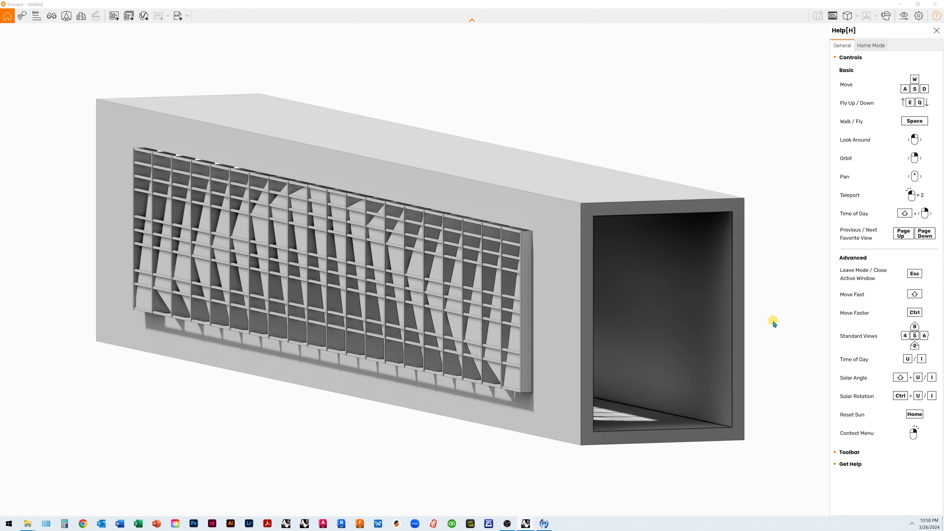
- Cycle through the standard front, back, side and top views of the box model, ending on the elevation with the slatted screen
key(8)
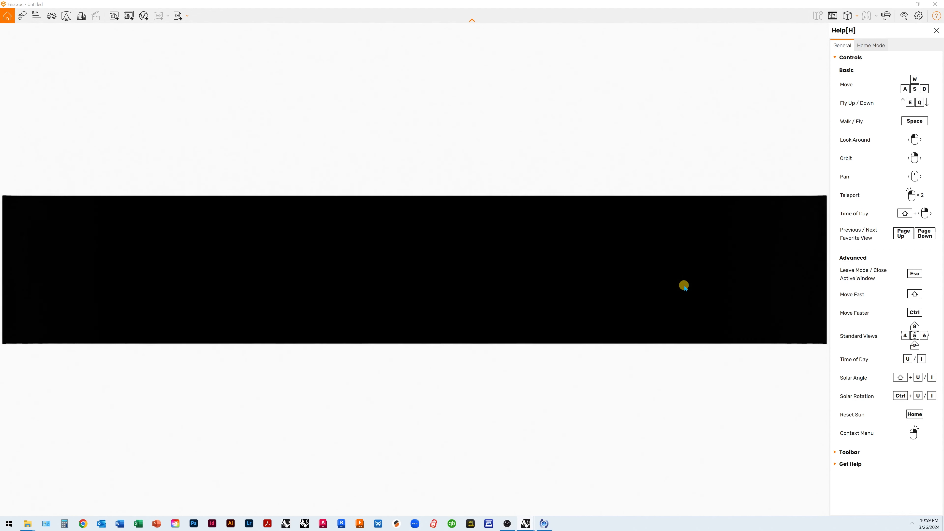
key(6)
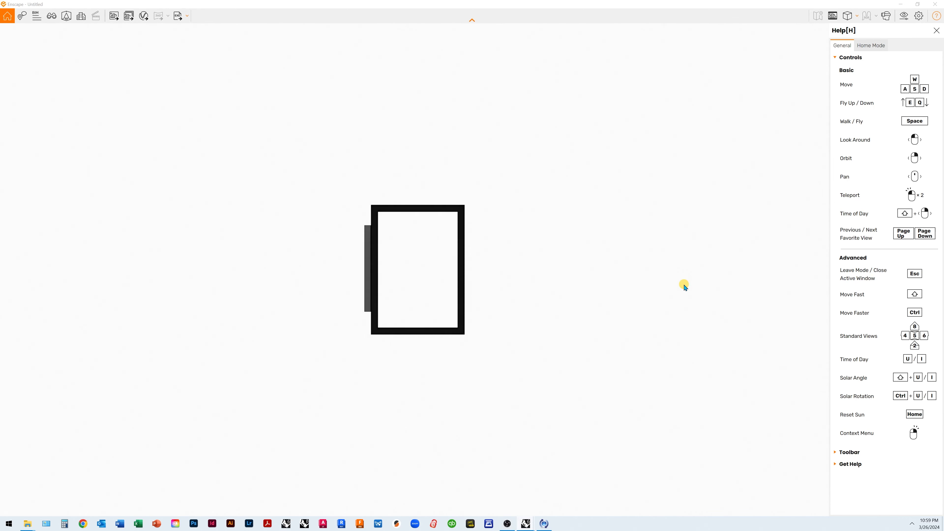
key(4)
key(8)
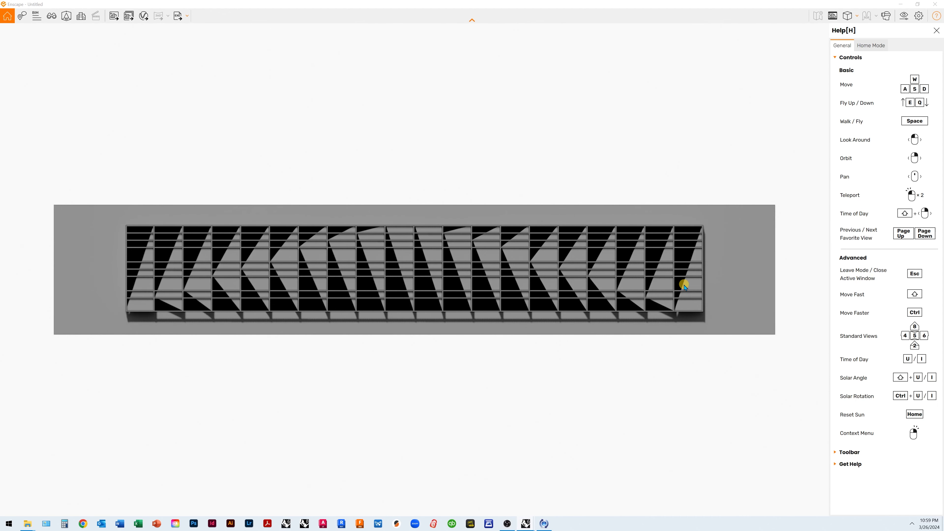
key(2)
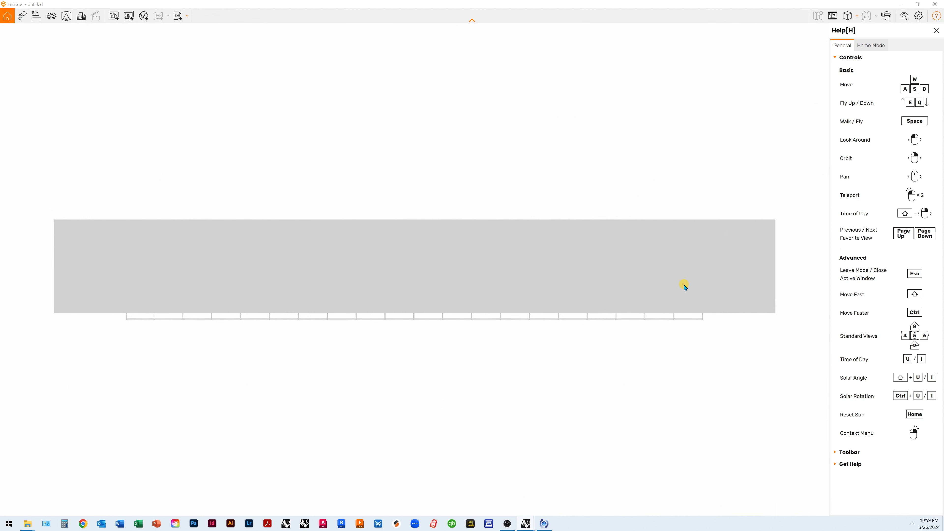
key(4)
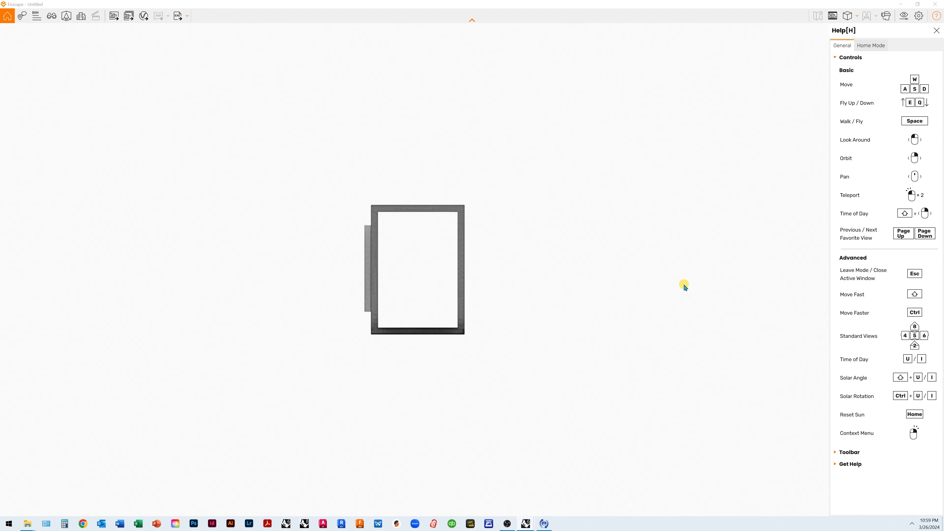
key(8)
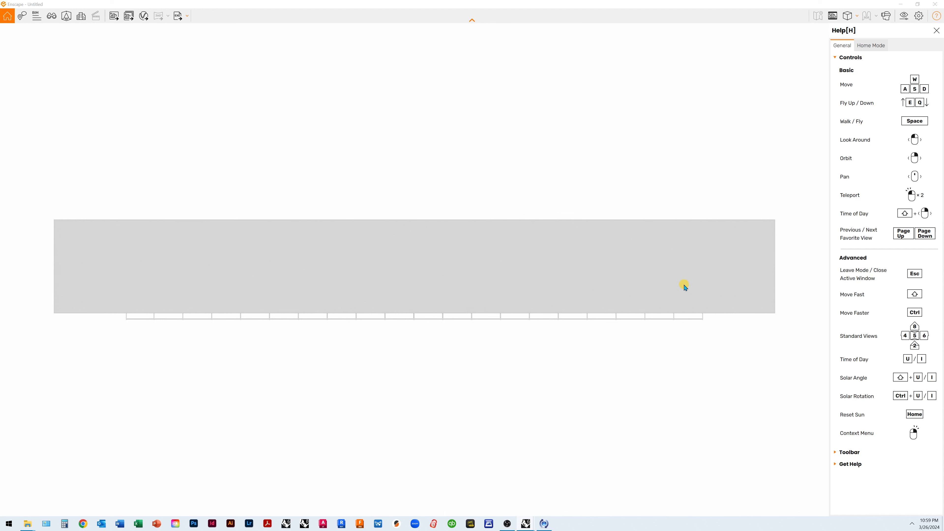
key(6)
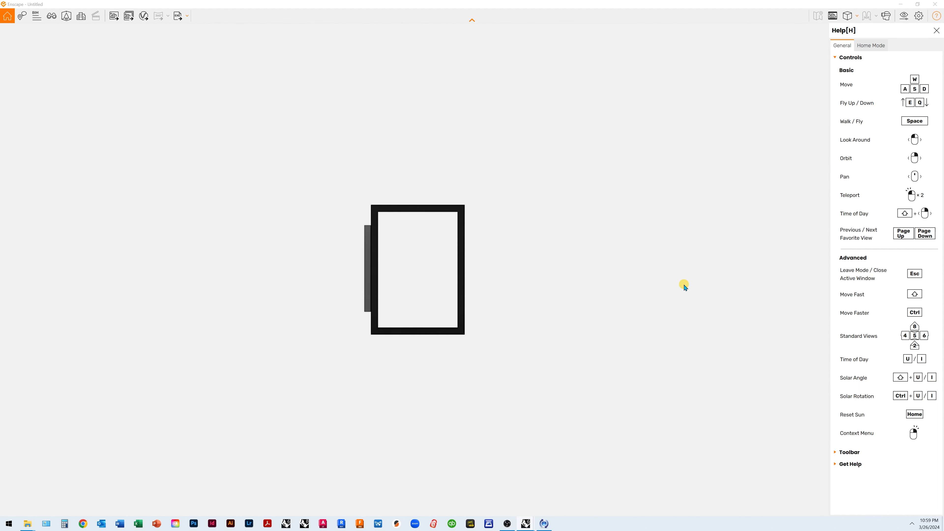
key(4)
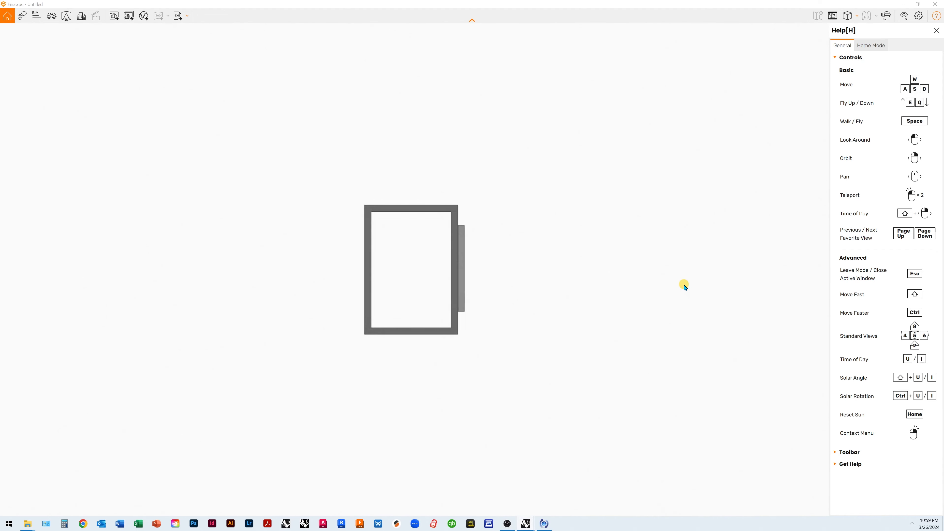
key(8)
key(6)
key(2)
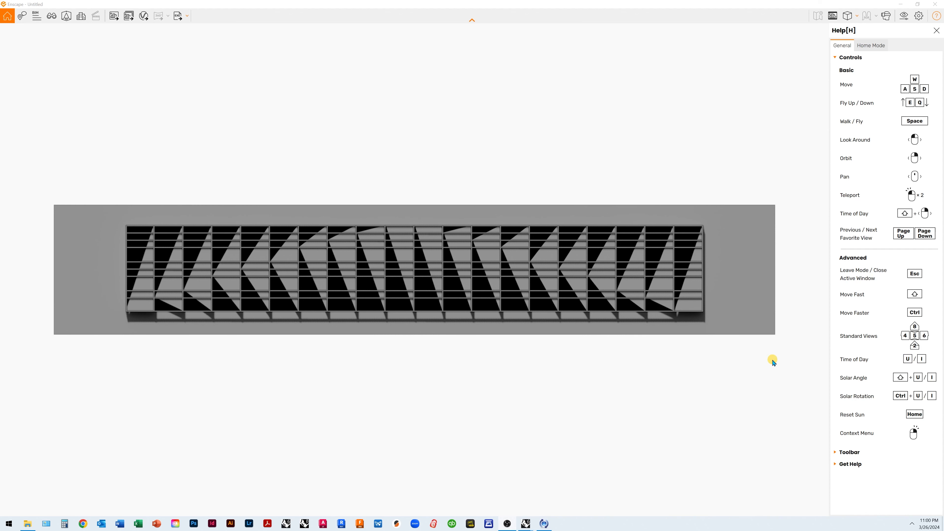
- Advance the time of day so the slatted screen's shadow sweeps across the wall from its left side to its right
key(i)
key(i)
key(i)
key(i)
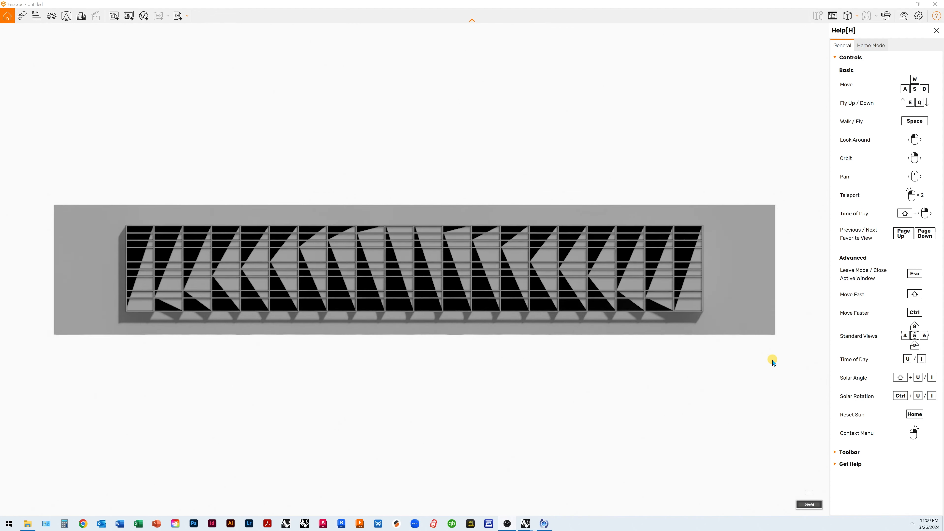
key(i)
key(i)
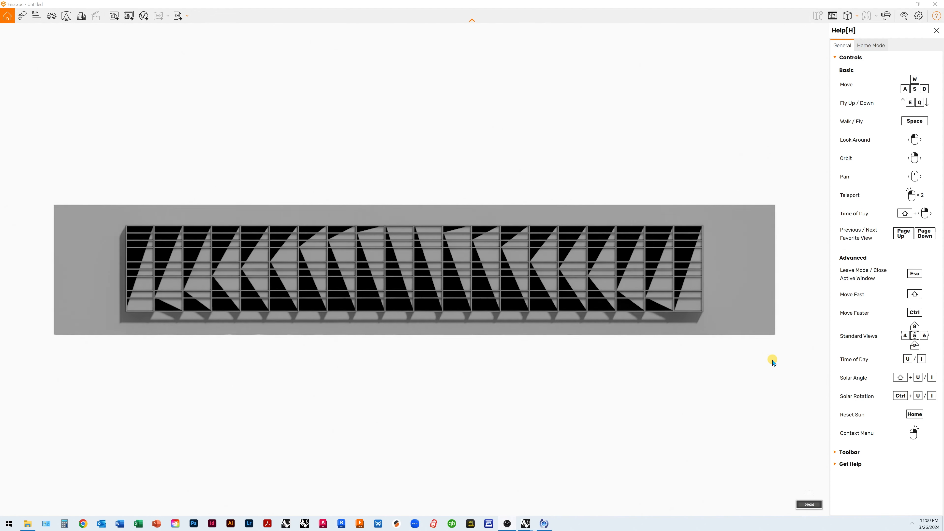
key(i)
key(i)
key(i)
key(i)
key(i)
key(i)
key(i)
key(i)
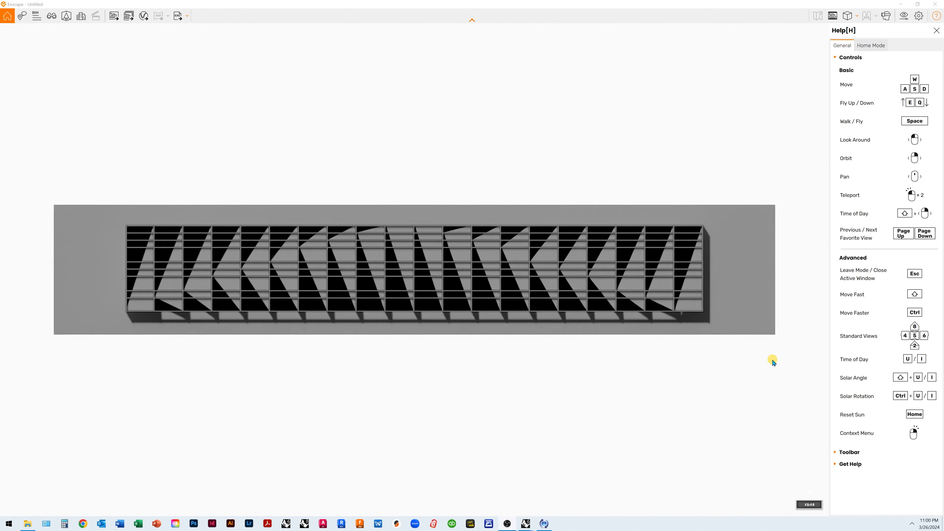
key(i)
key(i)
key(i)
key(i)
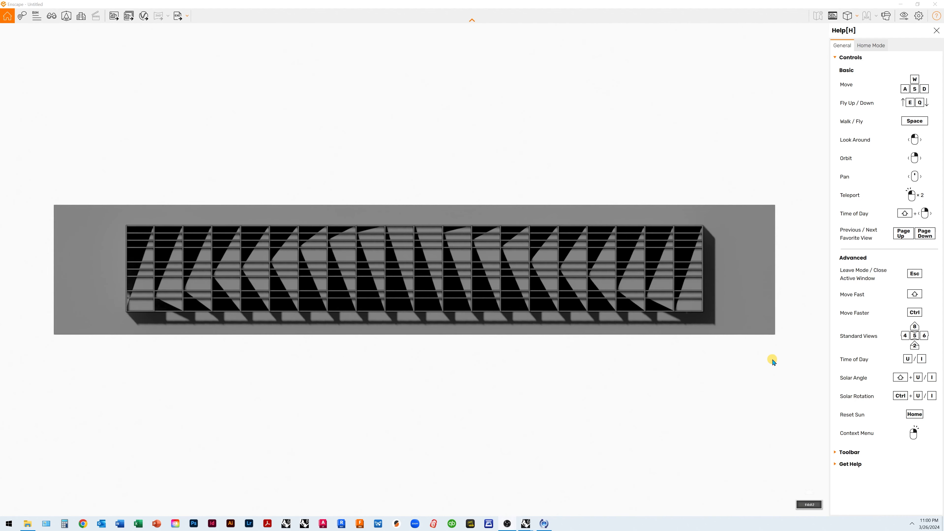
- Turn the time of day back until the screen's shadow falls on its left side, and fine-tune it slightly forward
key(u)
key(u)
key(u)
key(u)
key(u)
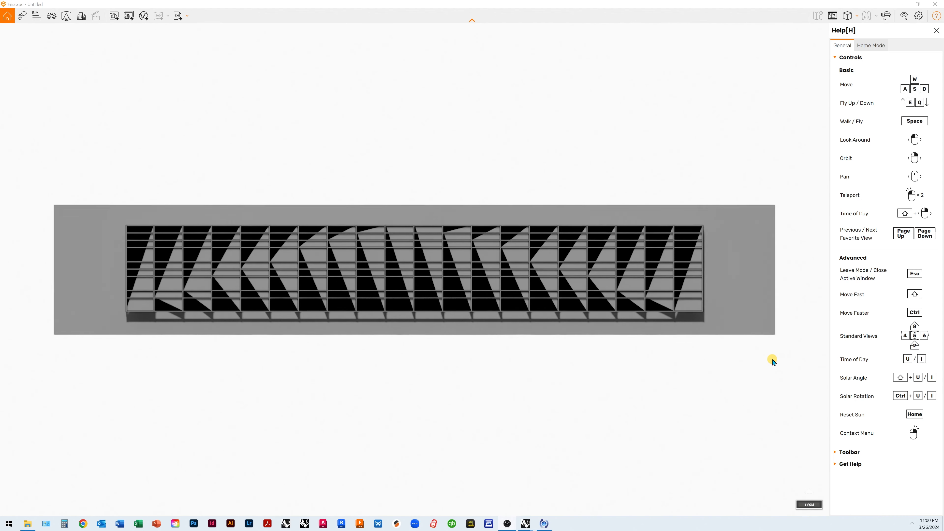
key(u)
key(u)
key(u)
key(u)
key(u)
key(u)
key(u)
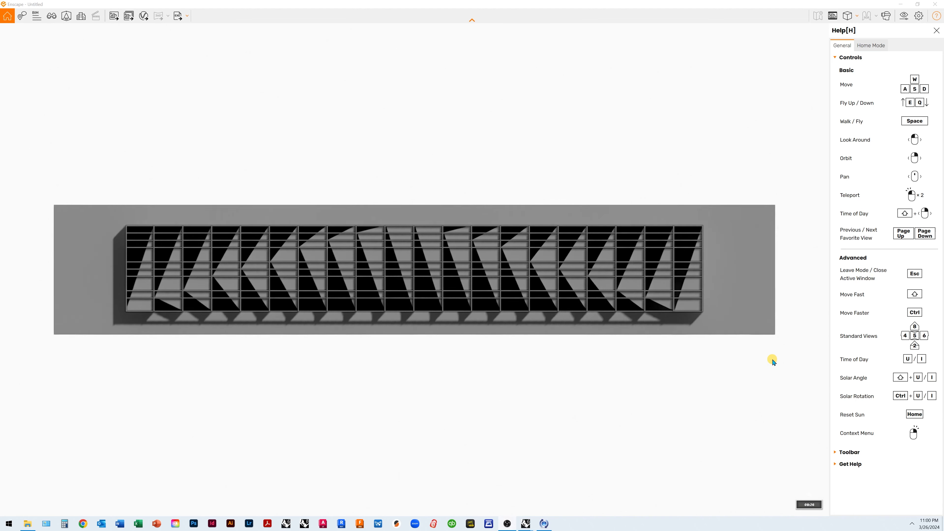
key(i)
key(i)
key(i)
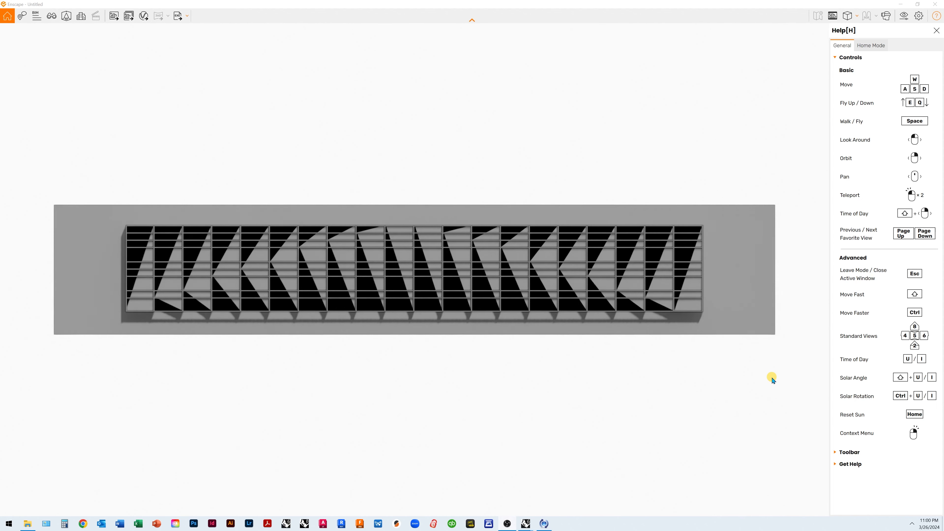
- Adjust the sun position so the slatted screen casts its shadow toward the right side of the wall
key(u)
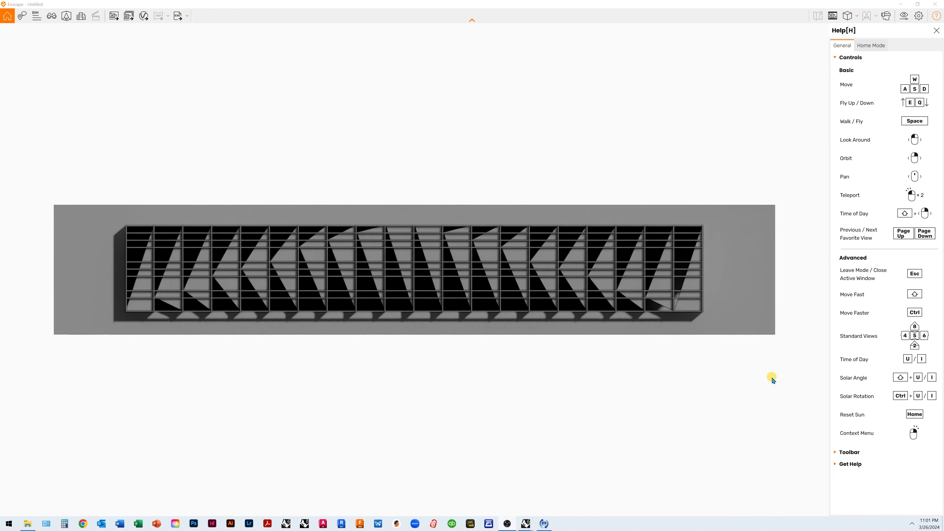
key(u)
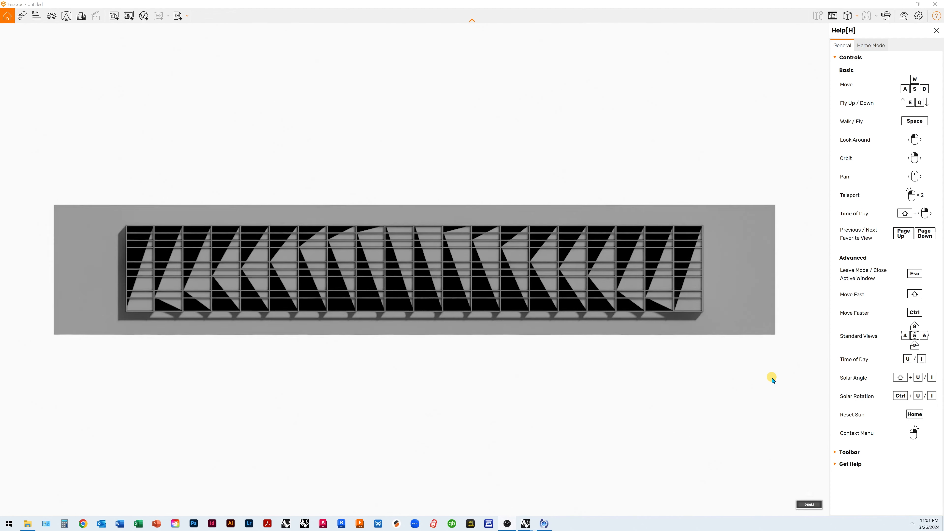
key(u)
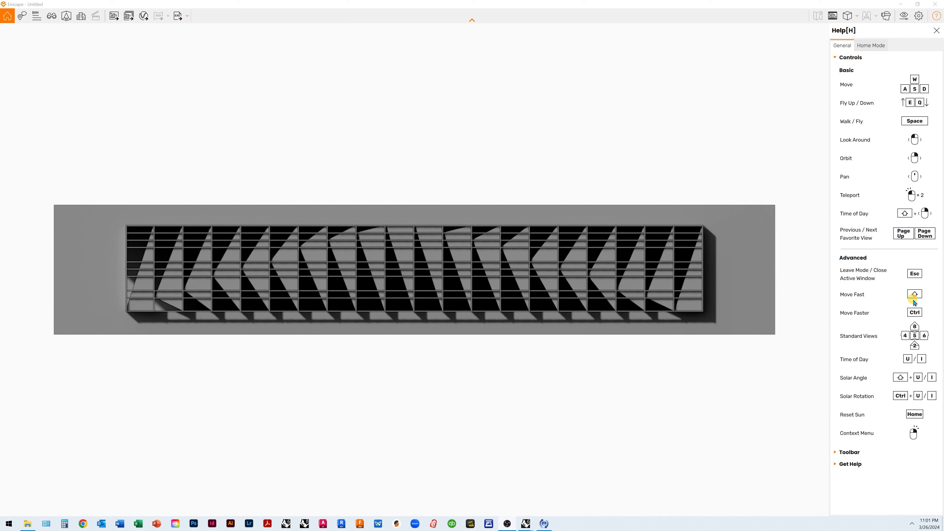
- Examine the slatted wall and the open end of the box from different angles, heights and distances in orthographic projection
right_drag(766, 359, 765, 354)
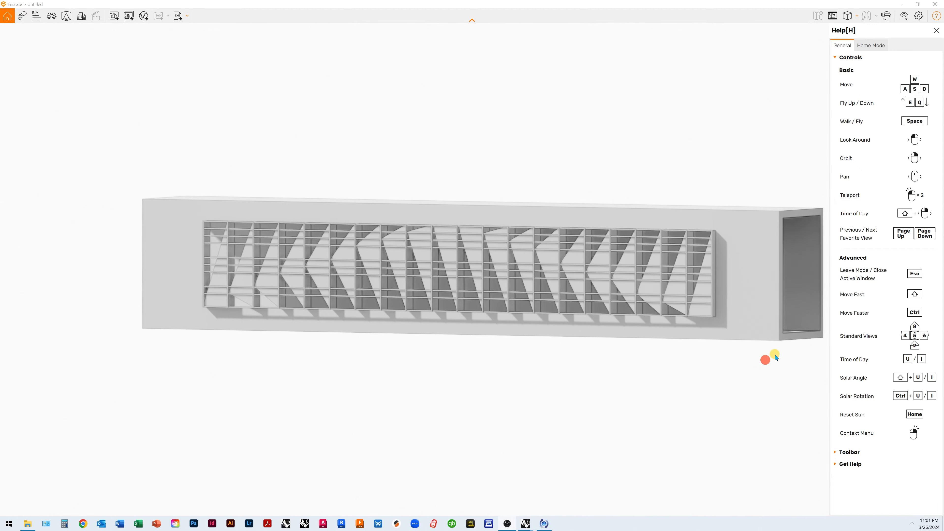
right_drag(702, 366, 696, 368)
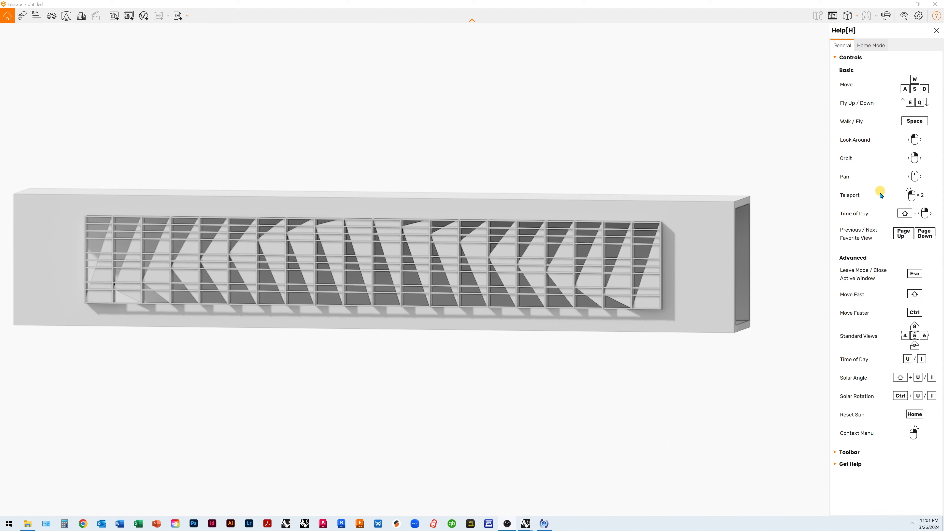
scroll(784, 196, up, 2)
key(d)
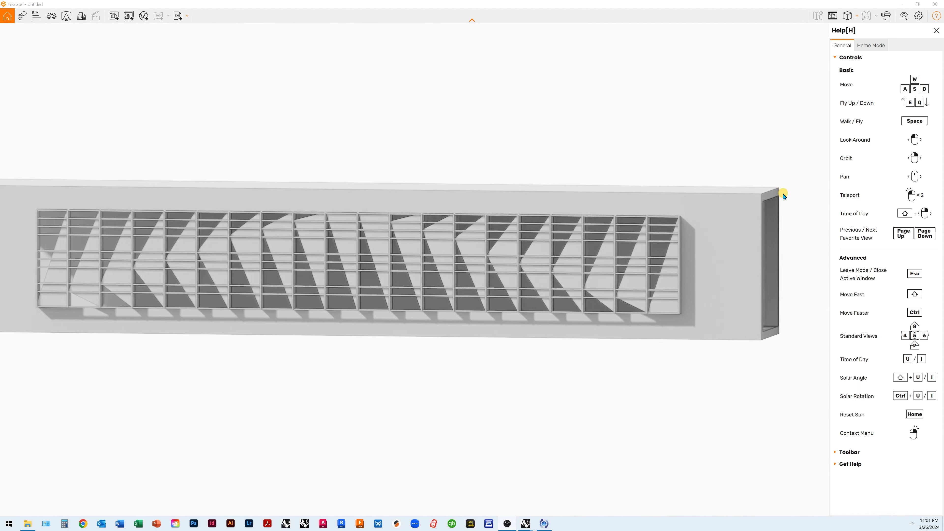
key(a)
key(s)
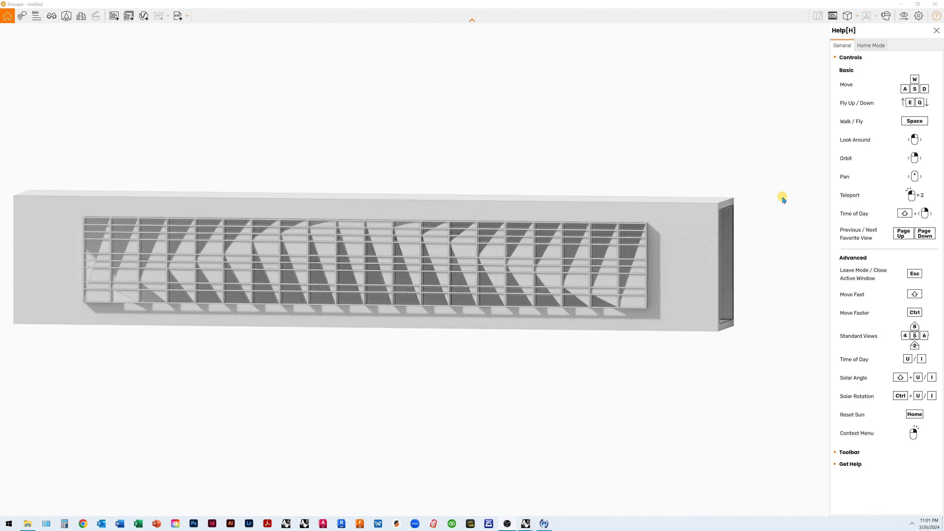
key(a)
key(d)
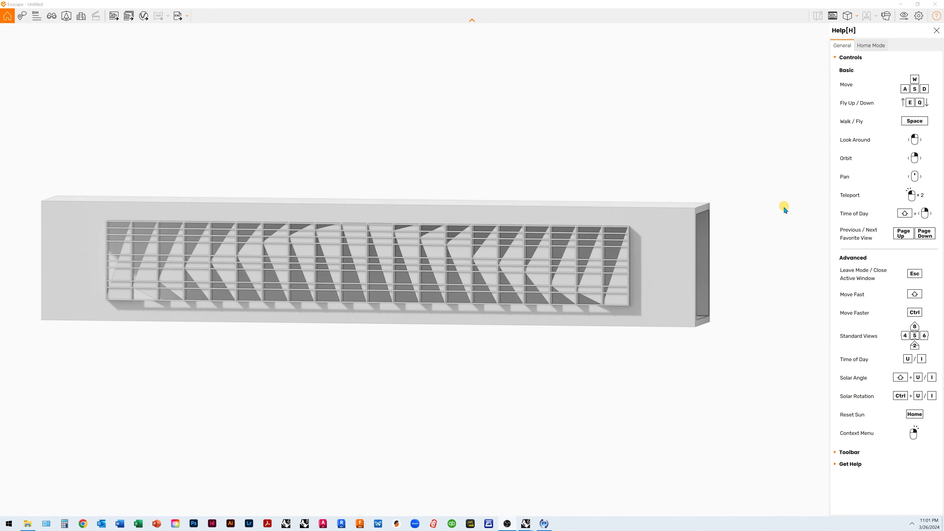
key(e)
key(q)
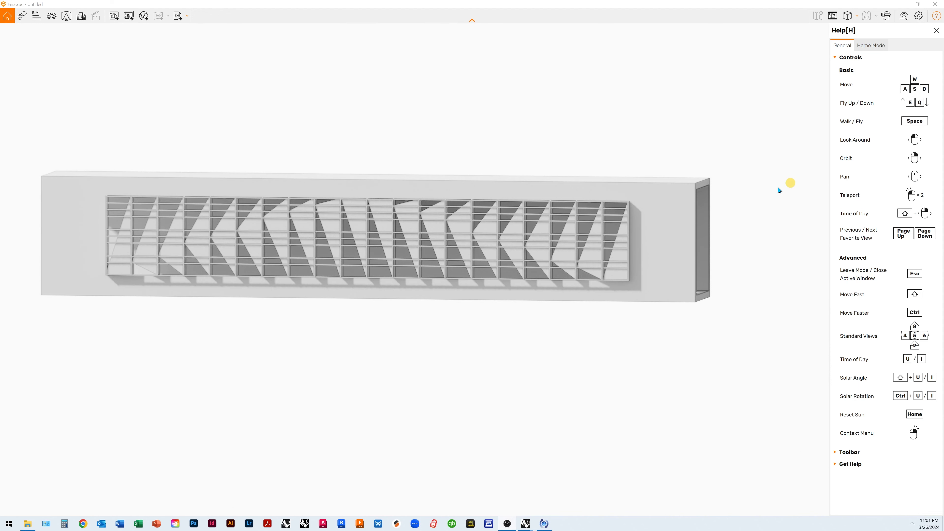
drag(751, 199, 751, 196)
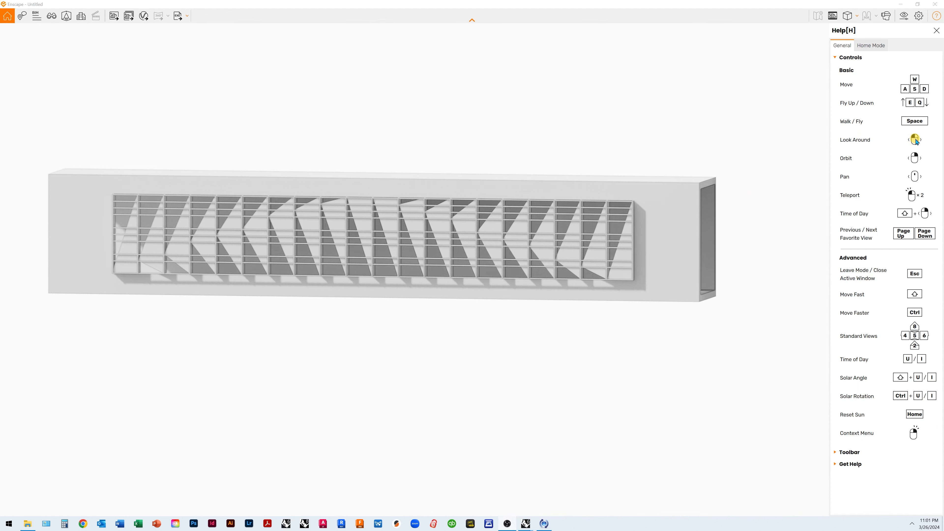
drag(713, 145, 717, 143)
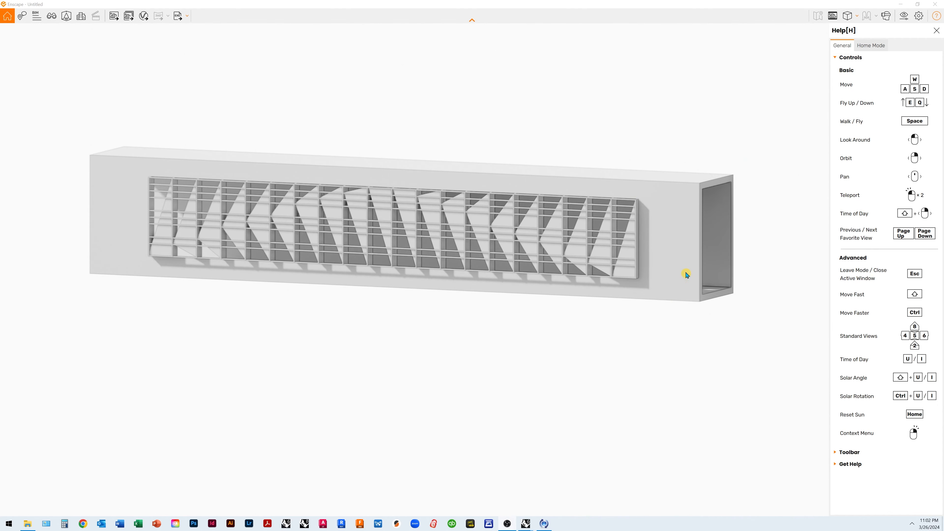
click(723, 359)
scroll(659, 334, down, 4)
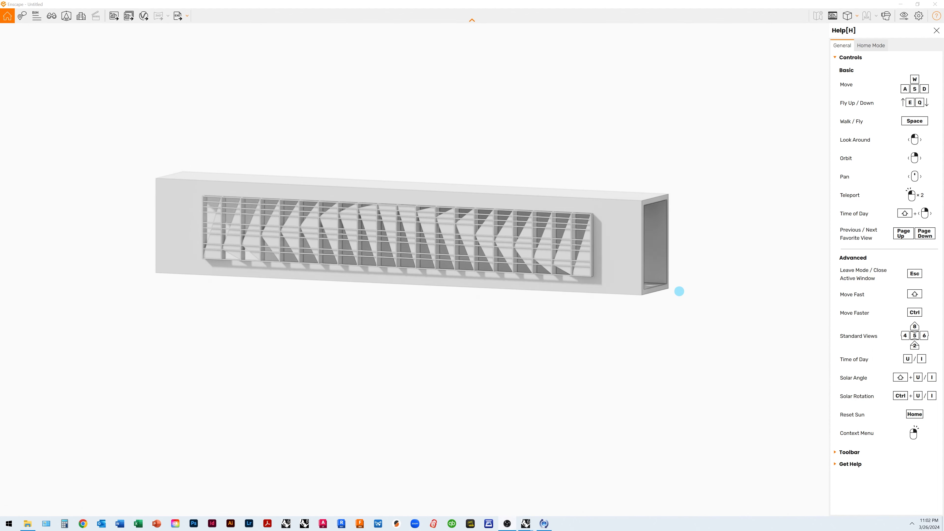
- Switch the camera projection to Perspective and orbit to an angled view showing the slatted wall and the box's open end
click(849, 15)
click(872, 32)
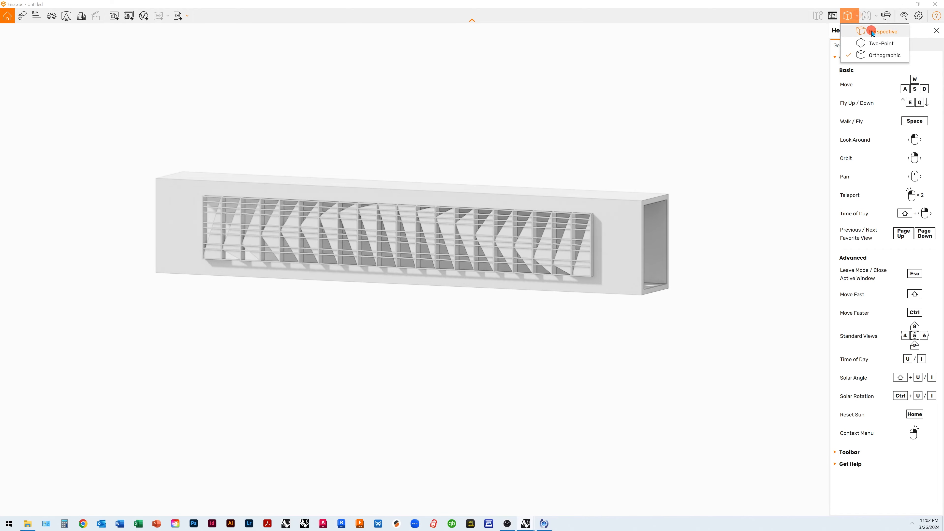
scroll(662, 188, down, 5)
right_drag(673, 182, 673, 181)
right_drag(671, 223, 671, 223)
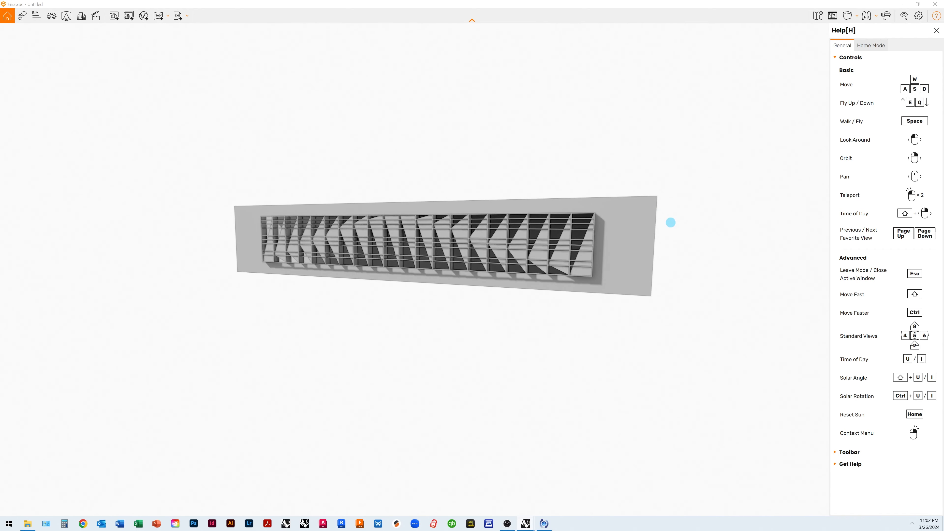
drag(696, 211, 696, 212)
scroll(597, 208, down, 5)
right_drag(703, 226, 702, 227)
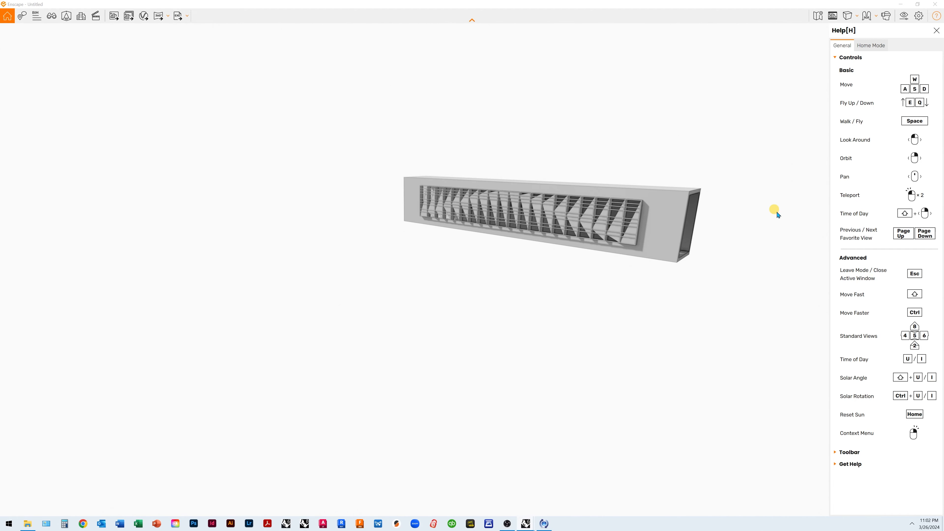
- Fine-tune the time of day, teleport to the box's open end and orbit to a view of its striped interior floor
shift+right_drag(778, 215, 747, 215)
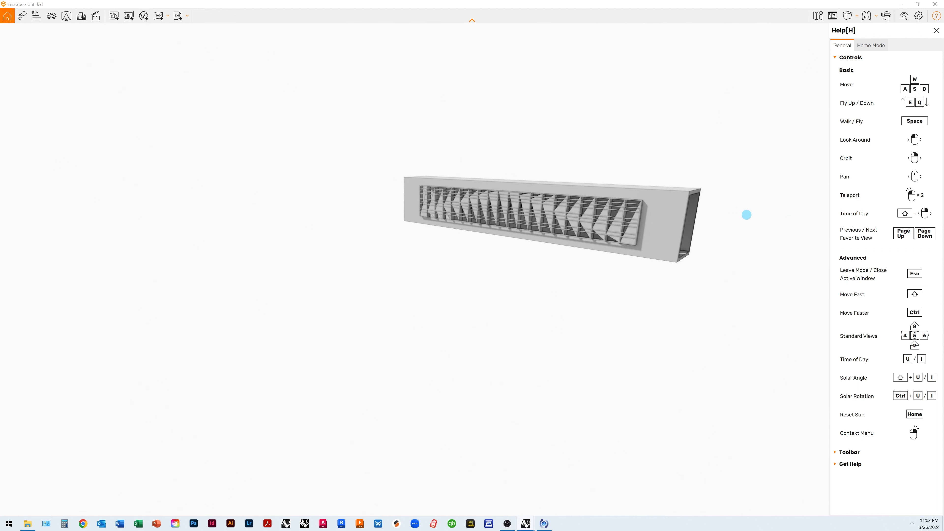
drag(696, 191, 697, 193)
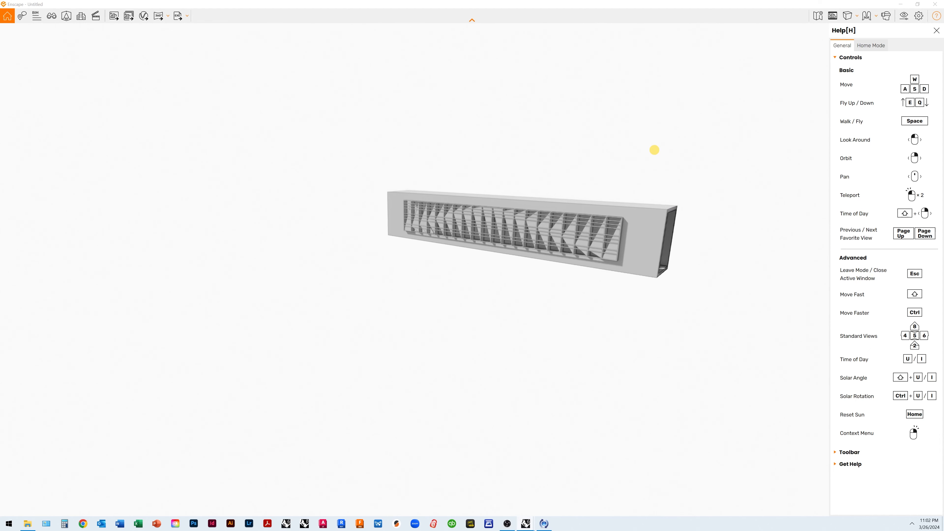
drag(677, 174, 678, 173)
double_click(681, 252)
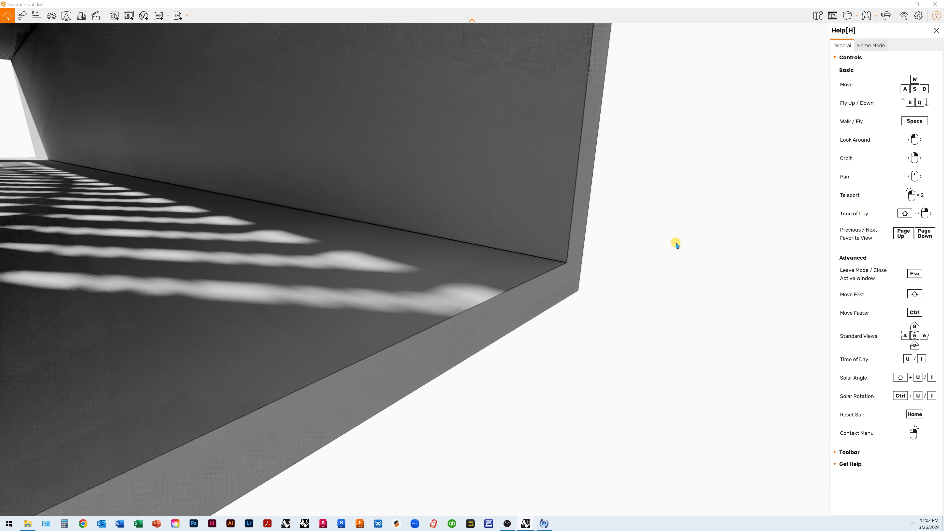
right_drag(676, 245, 635, 253)
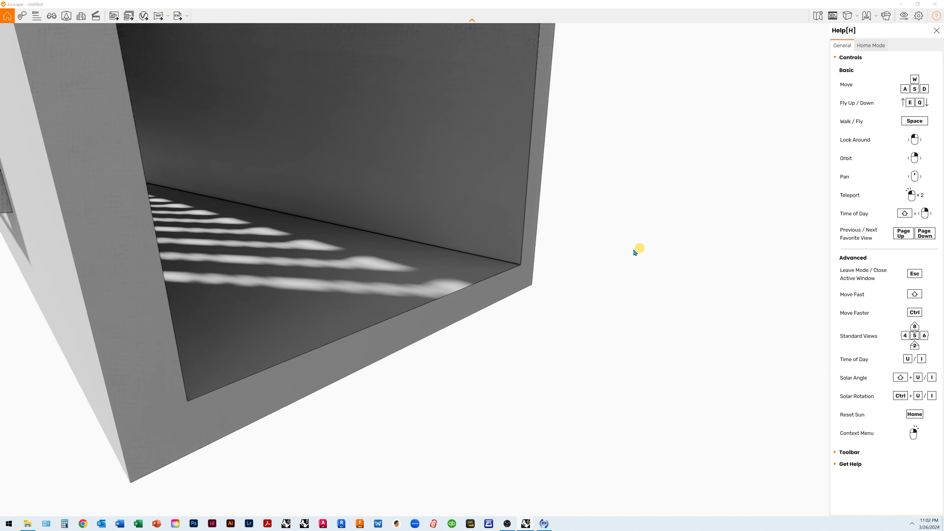
- Face the open end from farther back and teleport onto the sunlit floor inside, looking toward the far opening
drag(524, 227, 524, 227)
scroll(524, 227, down, 1)
scroll(532, 237, down, 5)
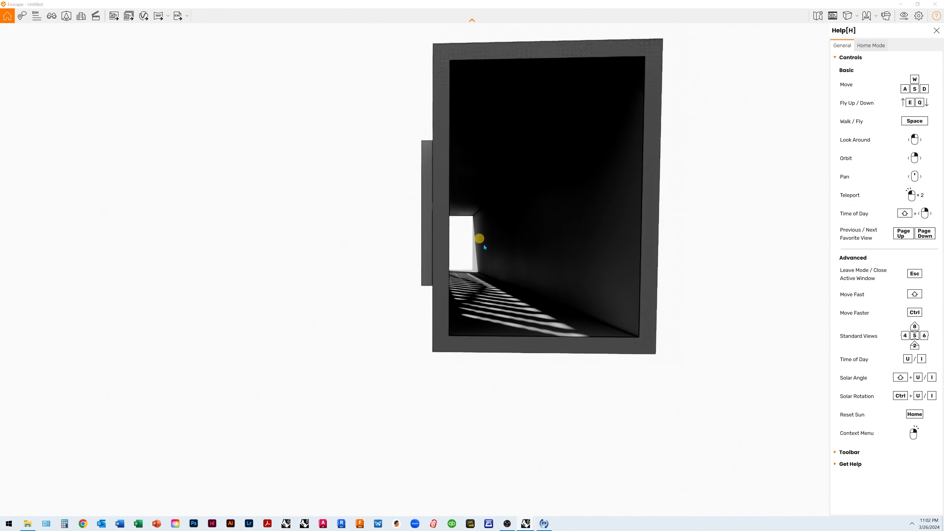
drag(538, 302, 538, 301)
double_click(503, 297)
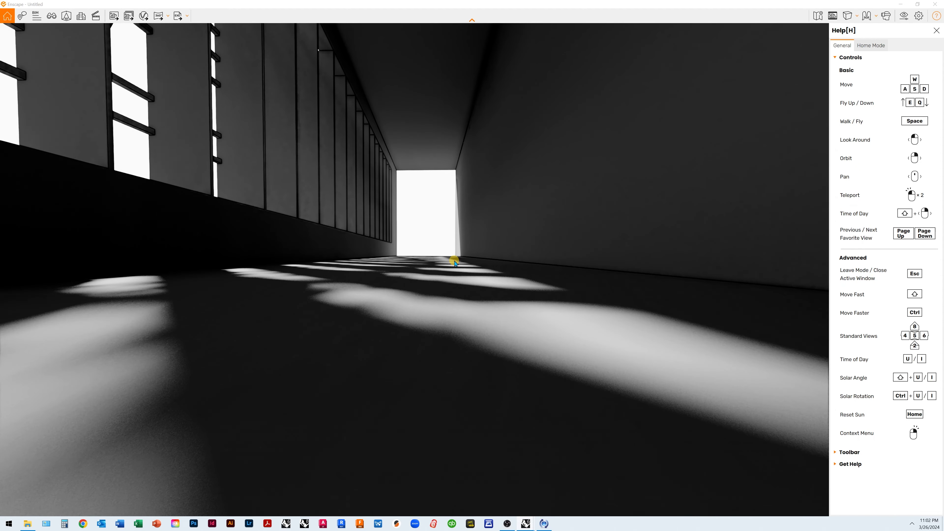
scroll(456, 263, down, 1)
drag(455, 262, 452, 257)
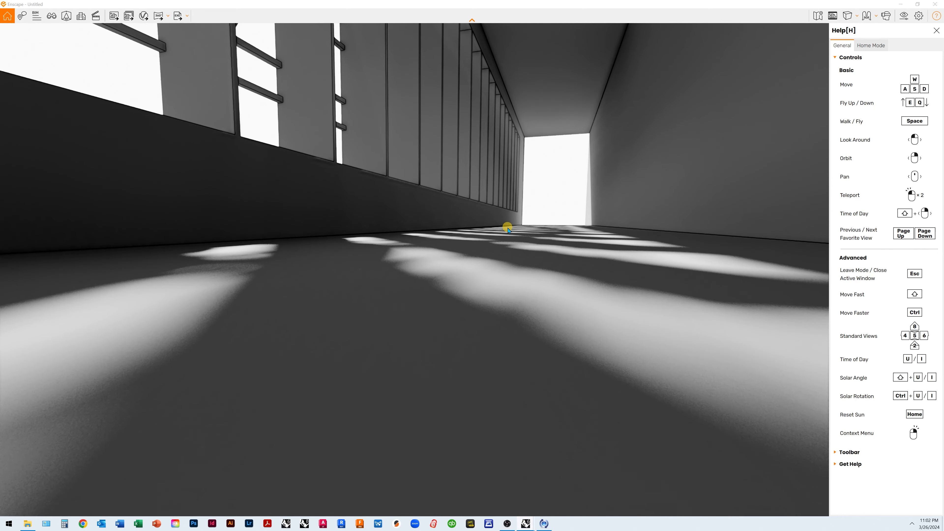
- Move the camera backward and sideways inside the box to view the slatted openings and the shadow pattern on the floor
key(s)
key(d)
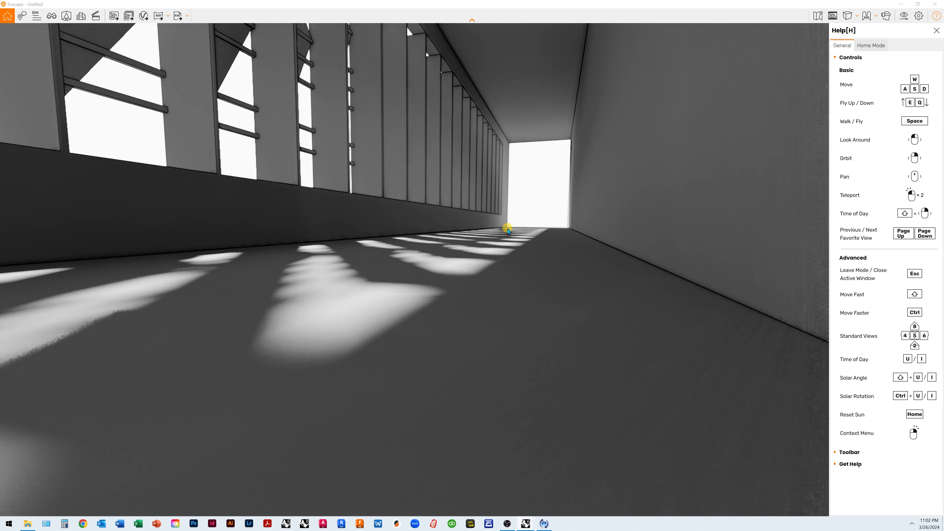
key(a)
key(a)
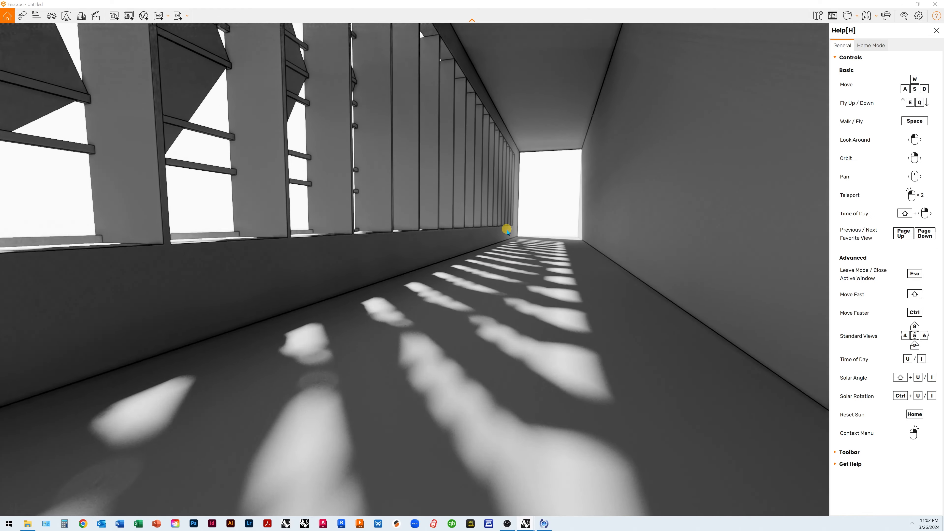
key(a)
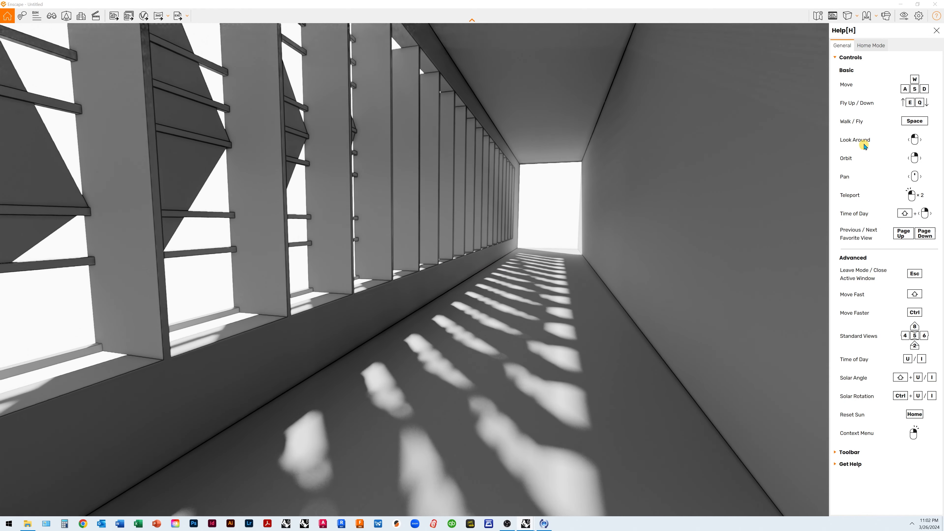
- Fly down and up and shift sideways inside the box to examine the slatted openings from different heights
key(q)
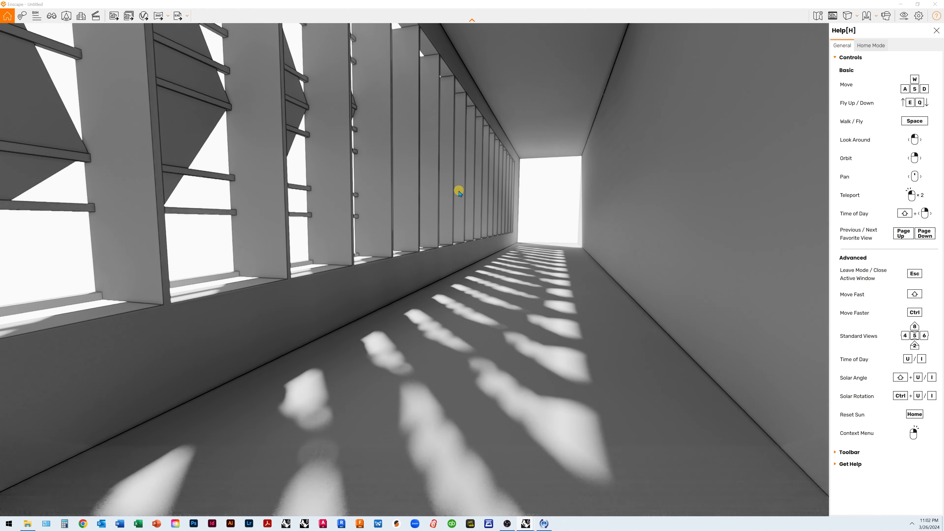
key(e)
key(e)
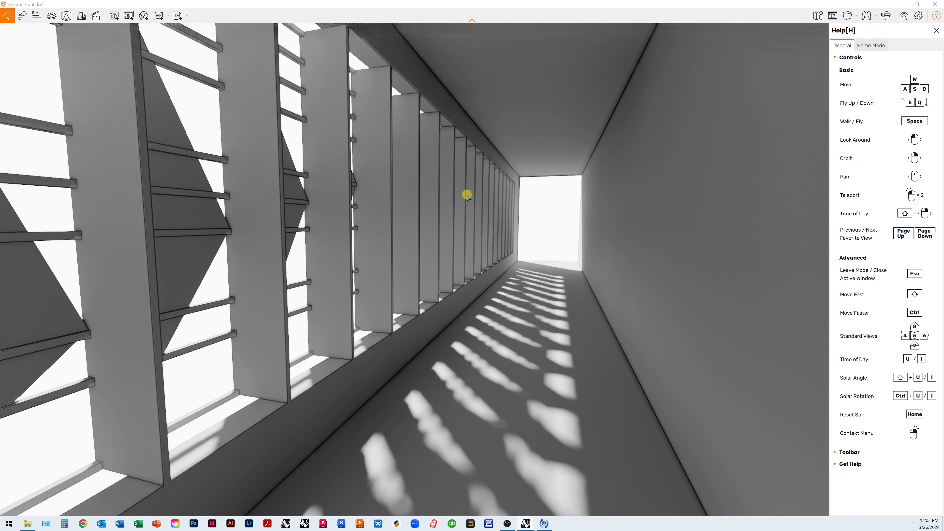
key(a)
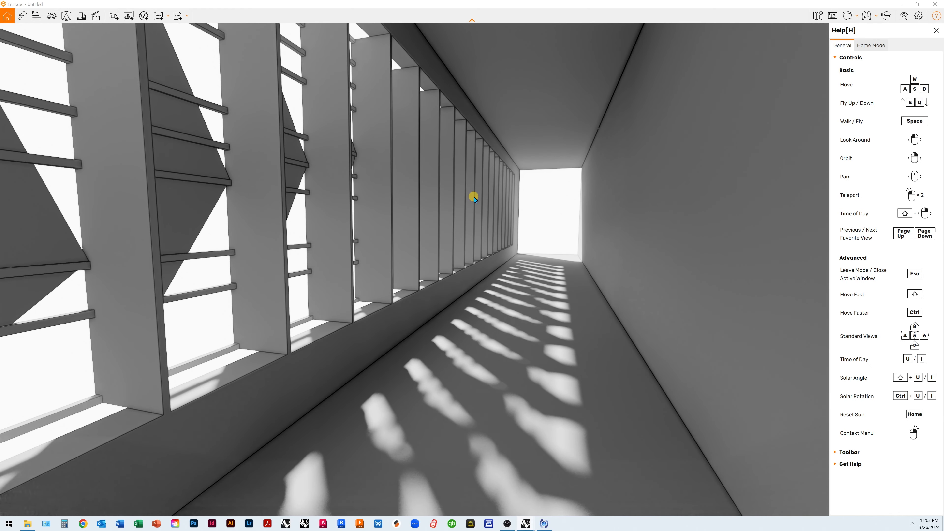
key(a)
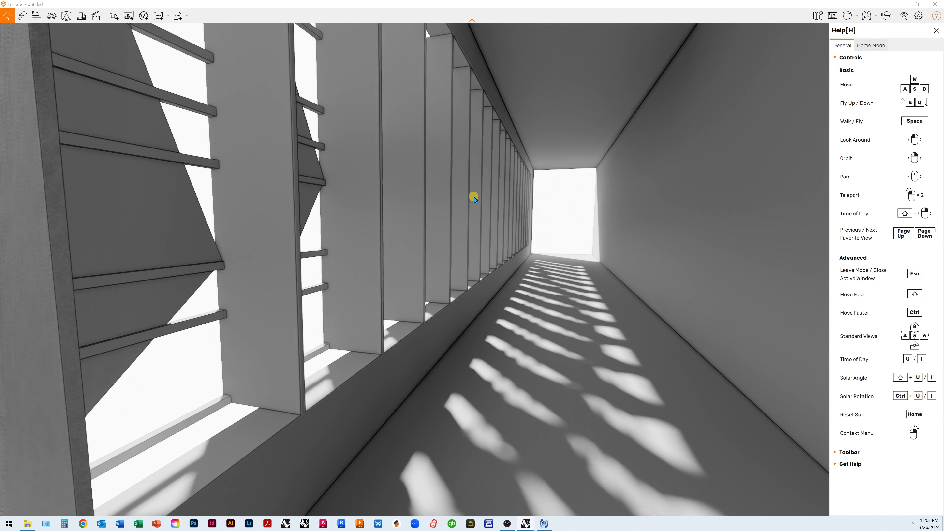
key(d)
key(a)
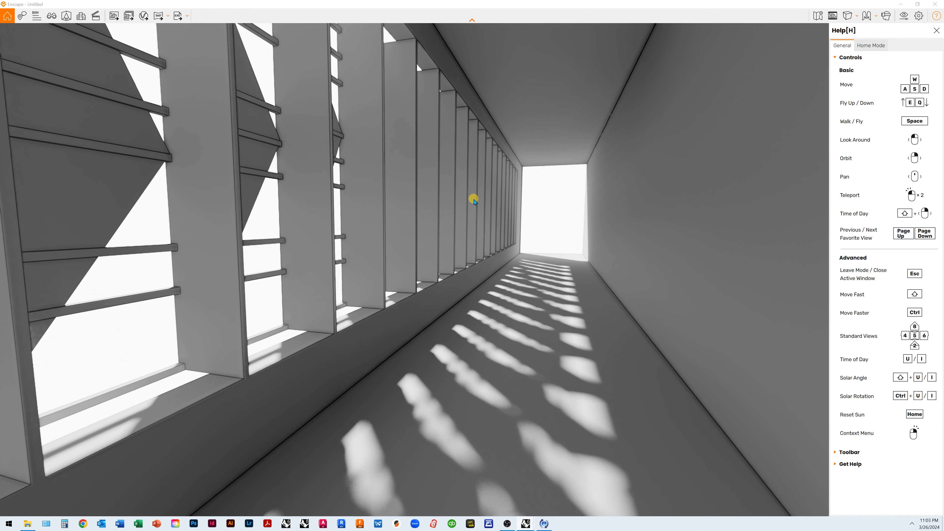
key(a)
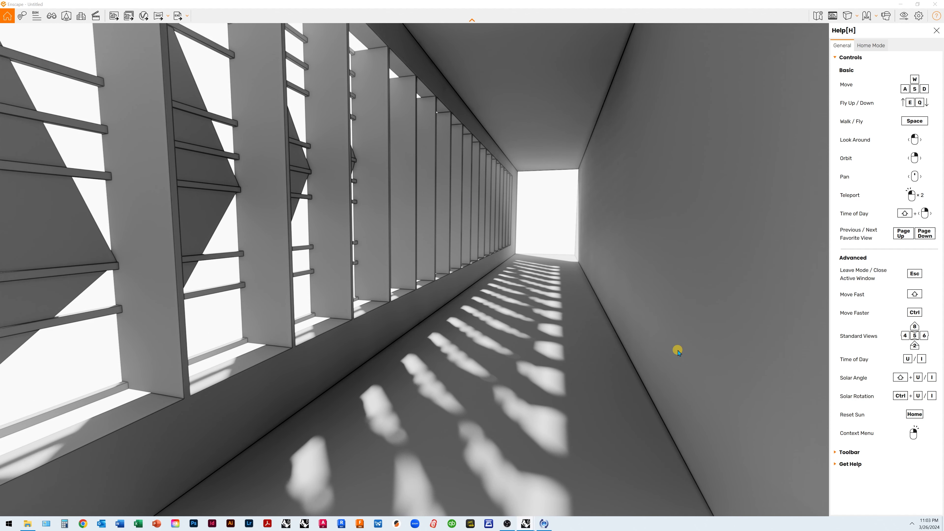
- Shift the time of day back and forth while watching the slat shadows move across the interior floor
key(u)
key(i)
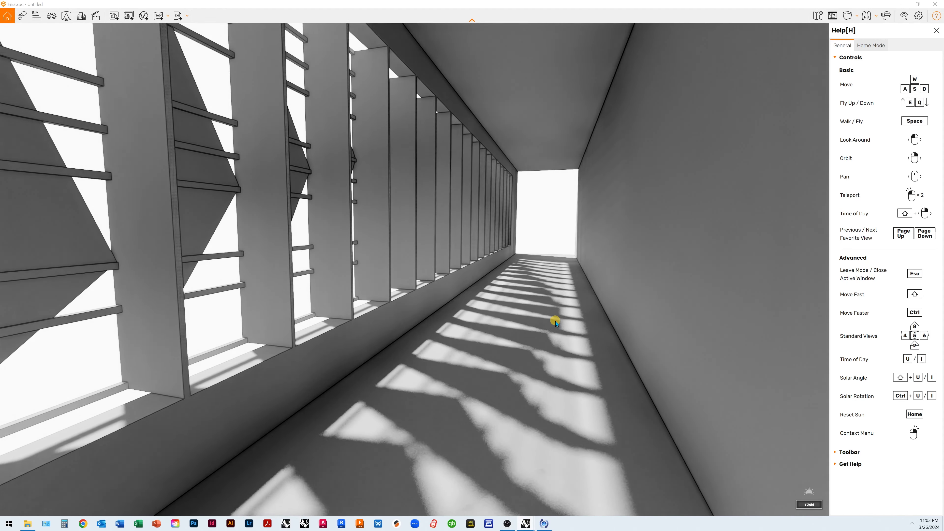
key(u)
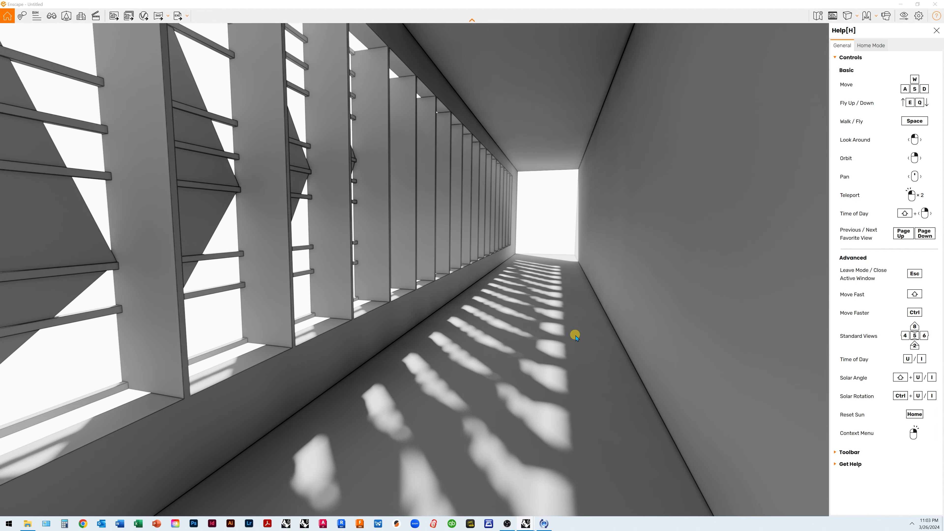
- Vary the solar angle so the slat shadows reach the solid interior wall, and bring them back onto the floor
key(shift+u)
key(shift+i)
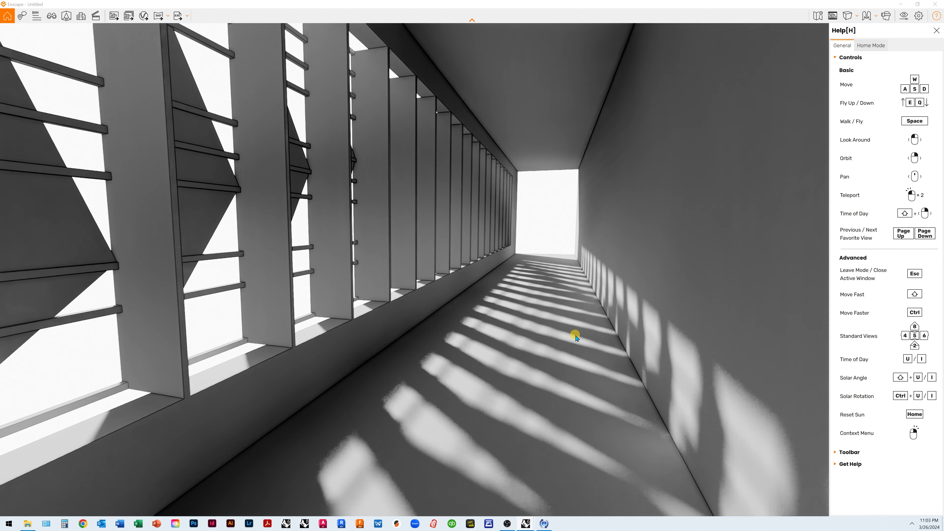
key(shift+u)
key(shift+i)
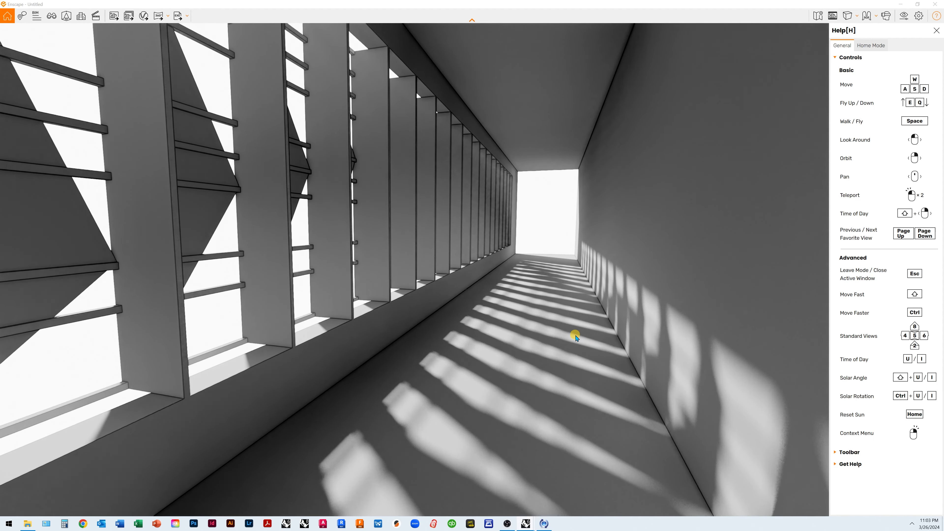
key(shift+u)
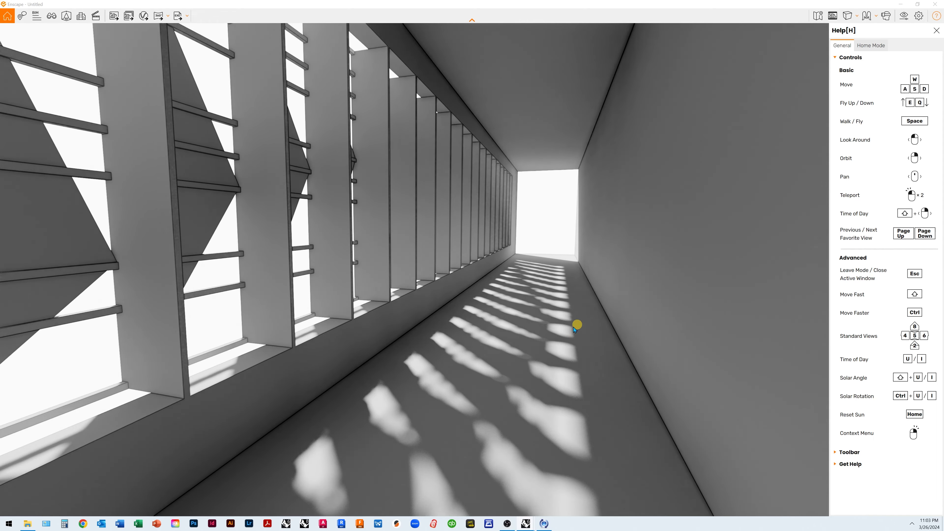
- Move the camera out through the box's open end and orbit to an exterior corner view
scroll(574, 327, down, 2)
right_drag(535, 327, 528, 336)
scroll(572, 325, down, 3)
scroll(563, 293, down, 2)
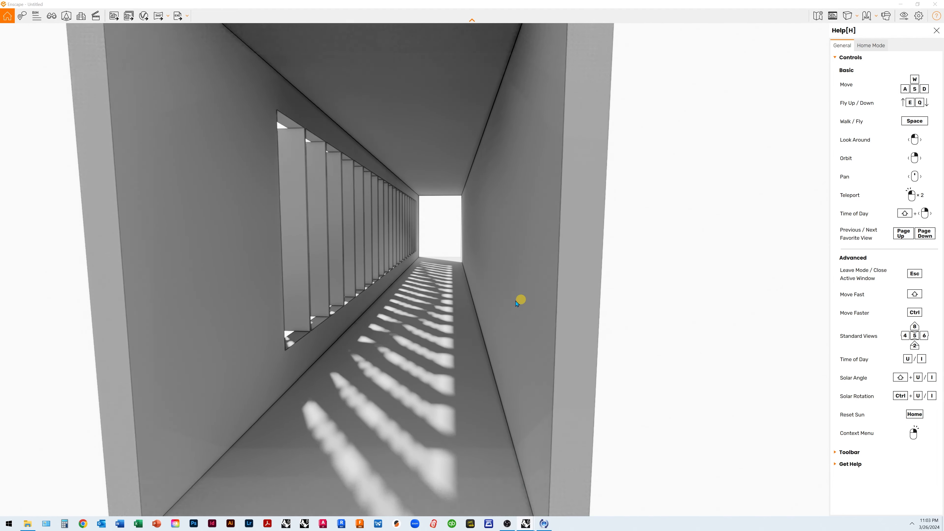
right_drag(516, 303, 470, 301)
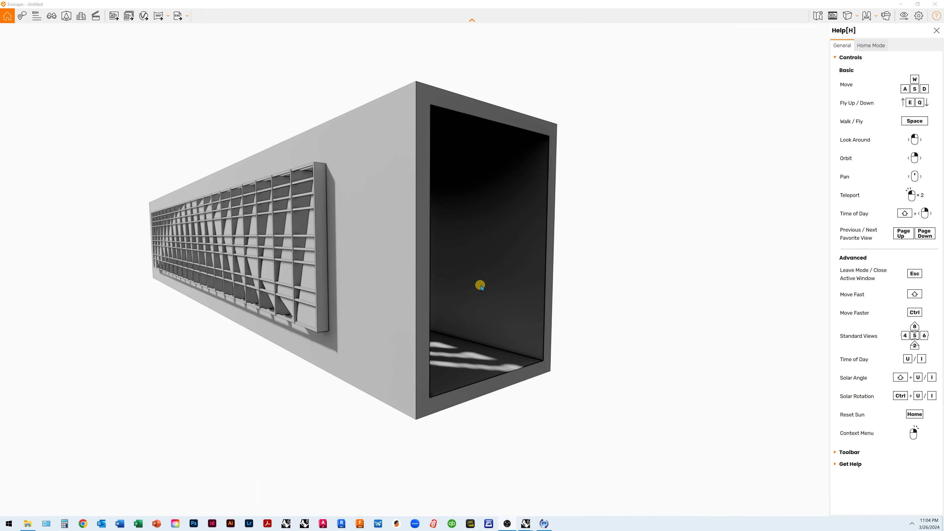
- Frame the exterior in an angled view with the whole slatted screen and the box's open end
right_drag(476, 283, 476, 285)
middle_drag(477, 285, 465, 285)
scroll(462, 286, down, 4)
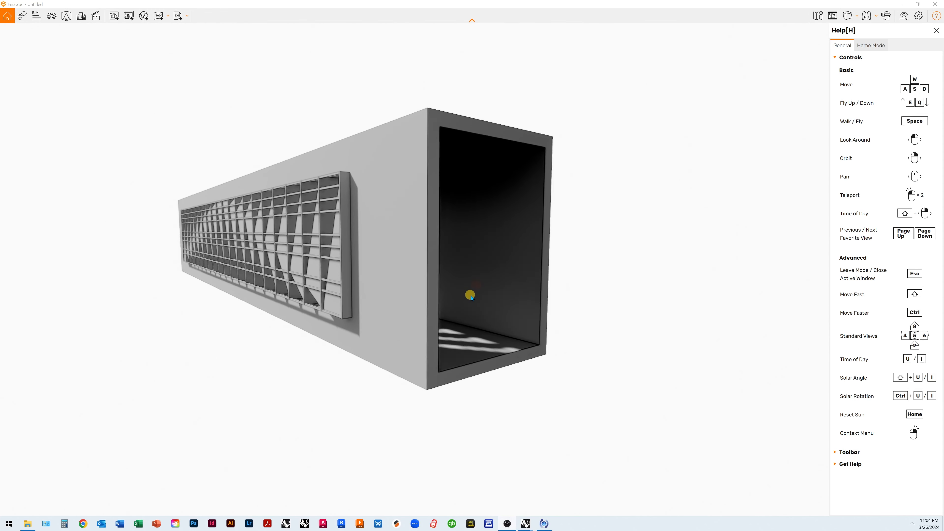
right_drag(350, 290, 354, 290)
scroll(402, 253, down, 2)
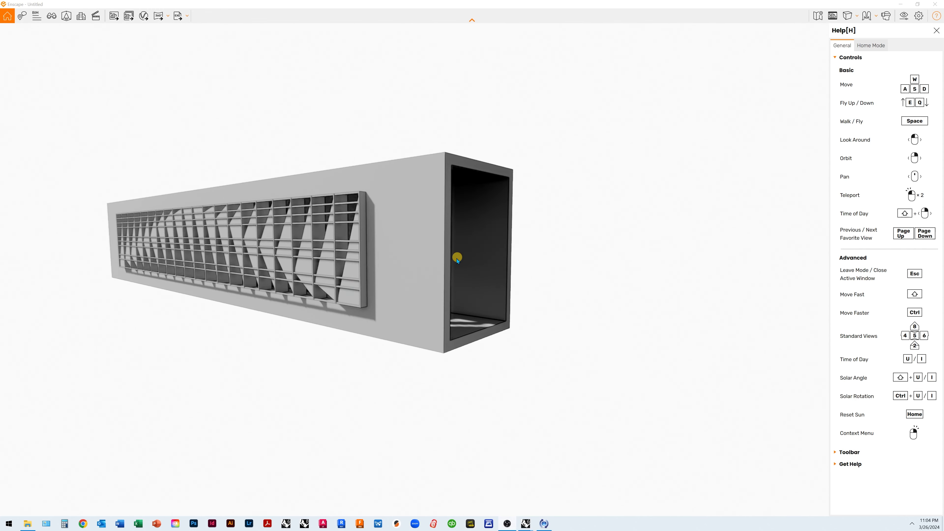
scroll(458, 258, down, 1)
scroll(226, 238, up, 3)
scroll(226, 236, up, 3)
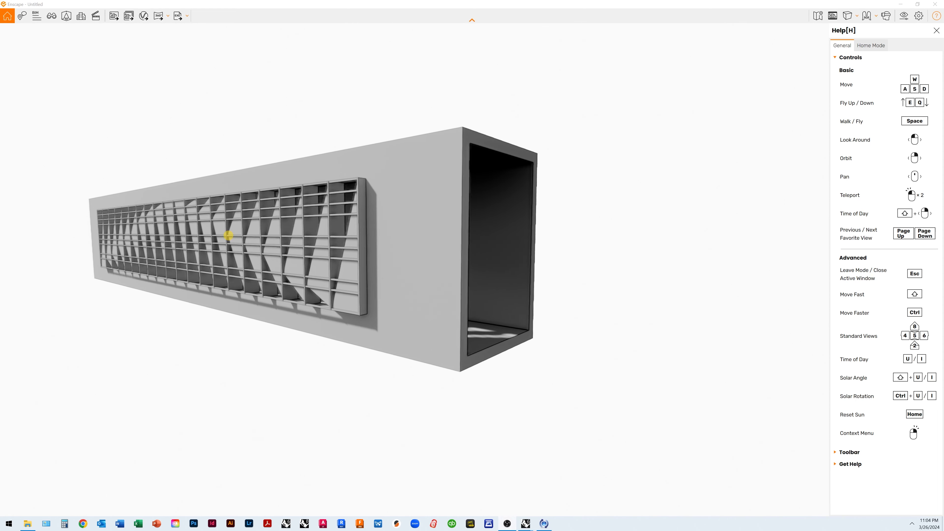
scroll(228, 236, up, 2)
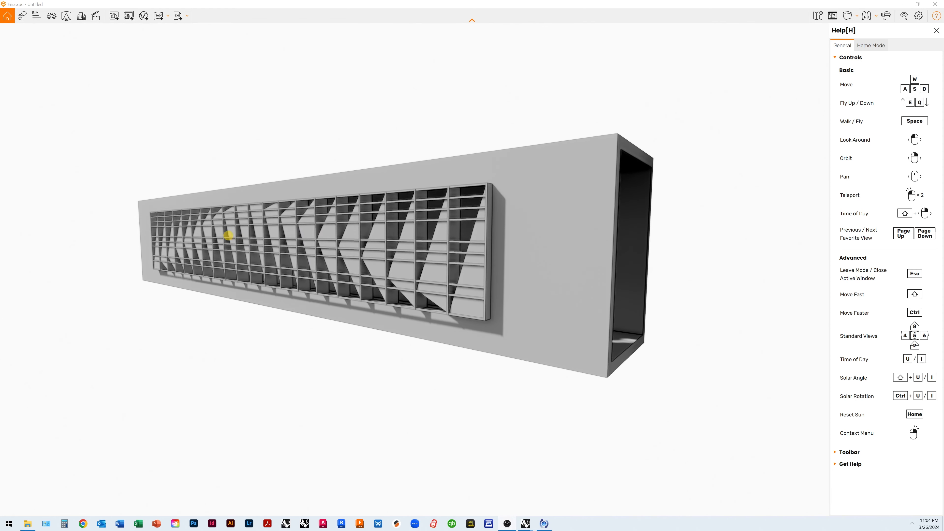
scroll(569, 263, up, 1)
drag(581, 267, 606, 269)
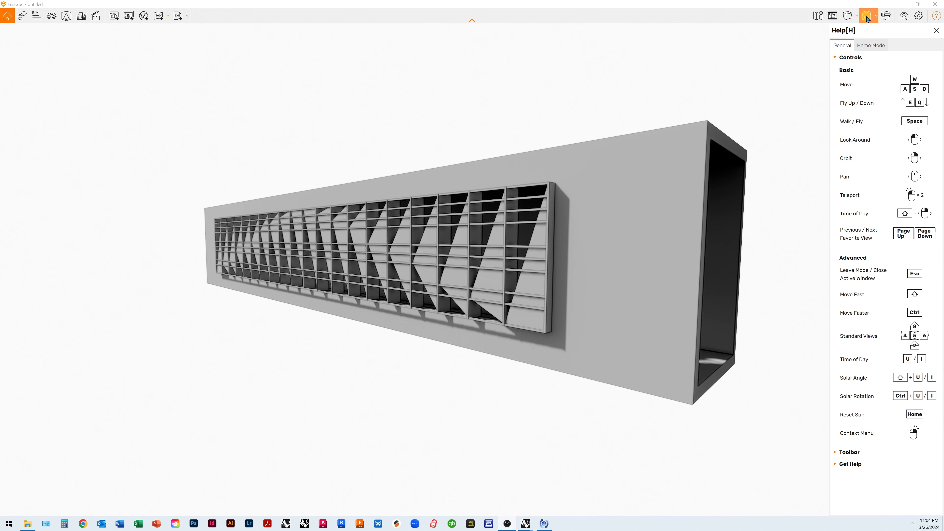
- Open Visual Settings, place the dialog away from the box's open end, and review the style modes, keeping White
click(904, 17)
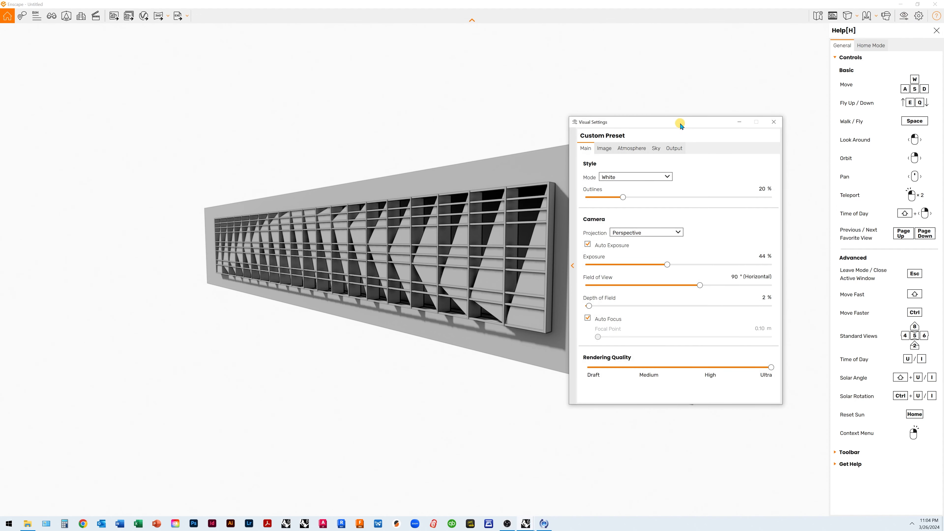
drag(681, 126, 195, 96)
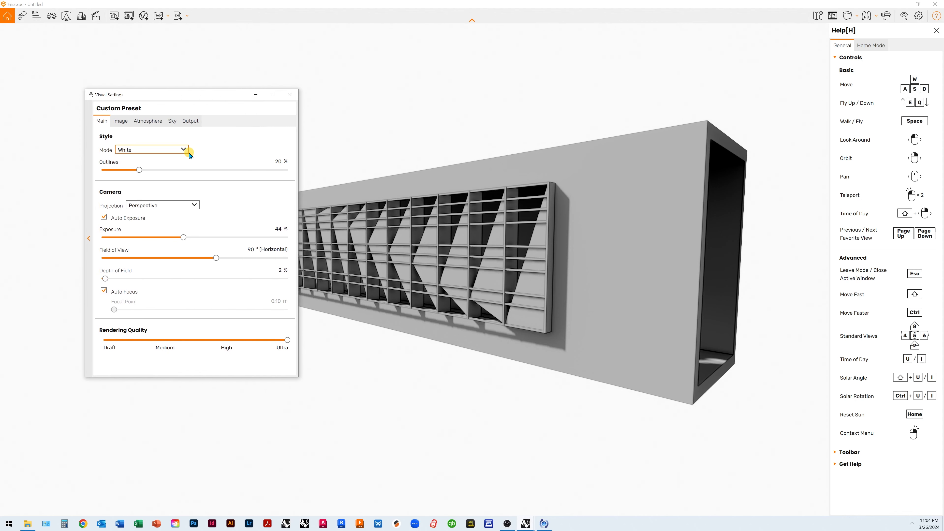
mouse_move(182, 151)
mouse_move(179, 174)
click(184, 148)
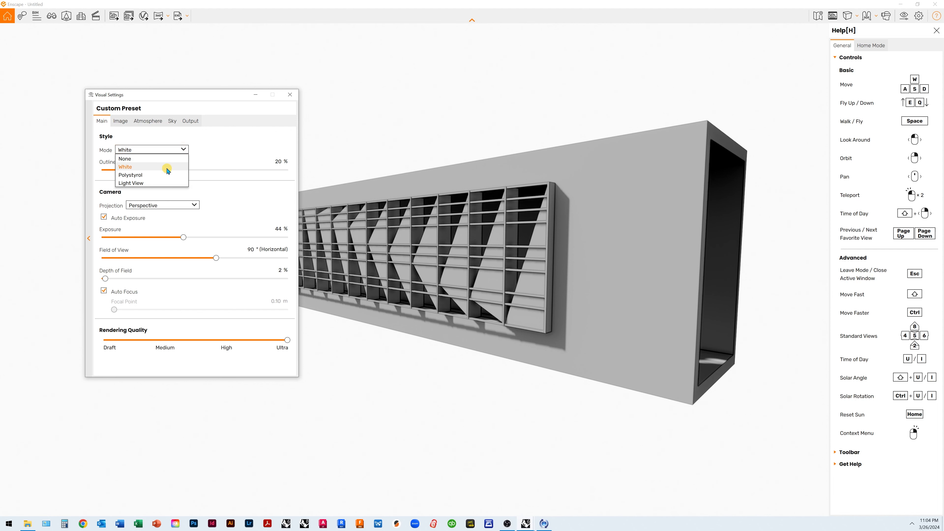
click(185, 150)
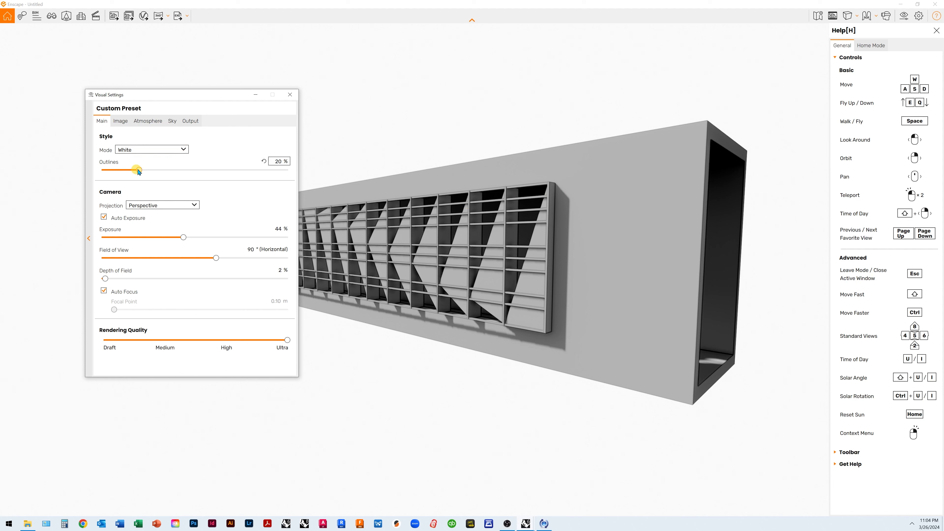
- Try the outlines at 0% and 16%, and set them to 30%
drag(139, 171, 98, 173)
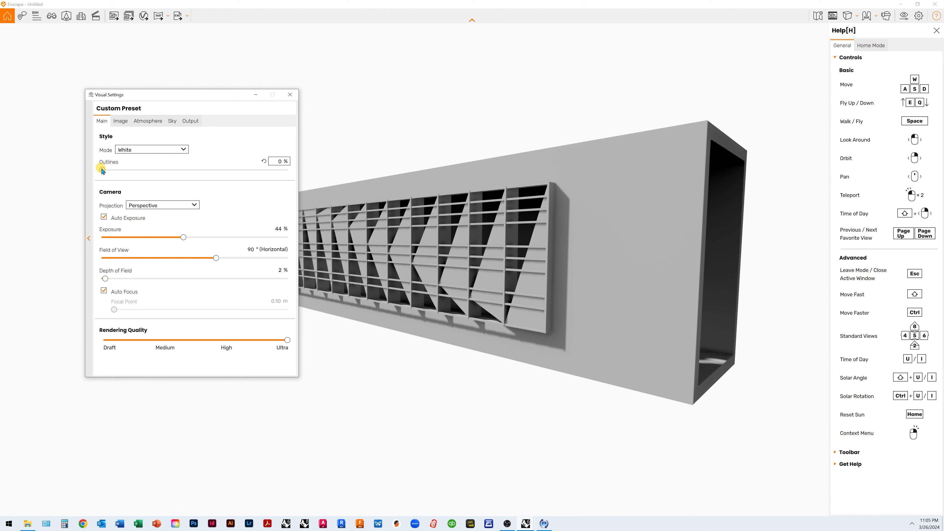
drag(103, 172, 132, 170)
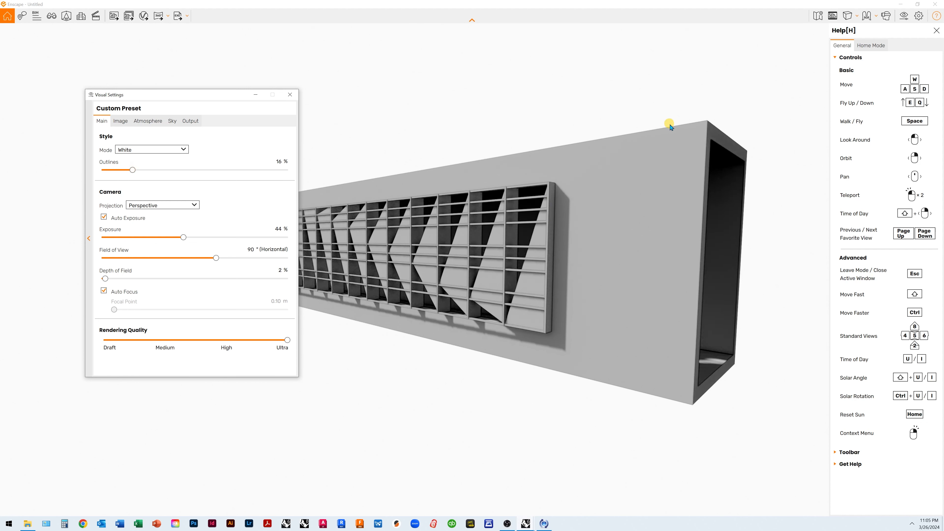
drag(133, 170, 160, 176)
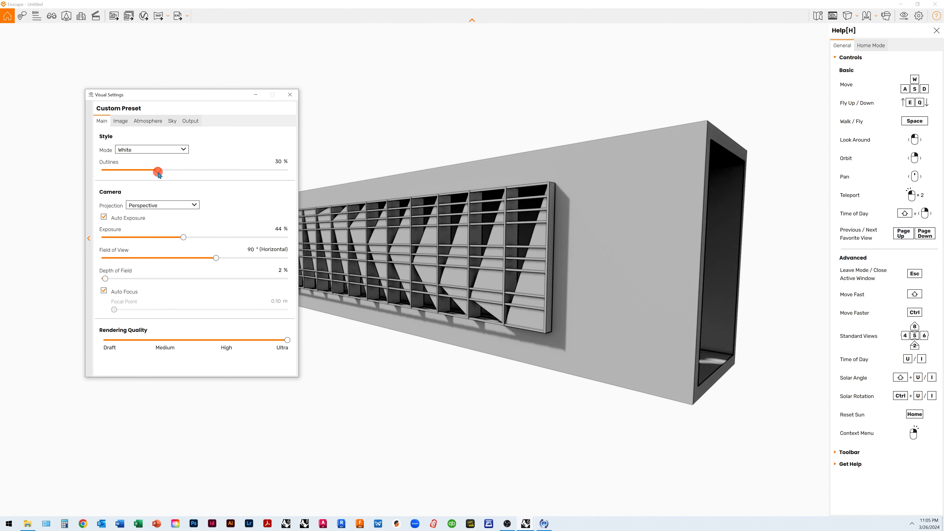
- Set the outlines to 20% and the horizontal field of view to 83°
drag(160, 175, 140, 174)
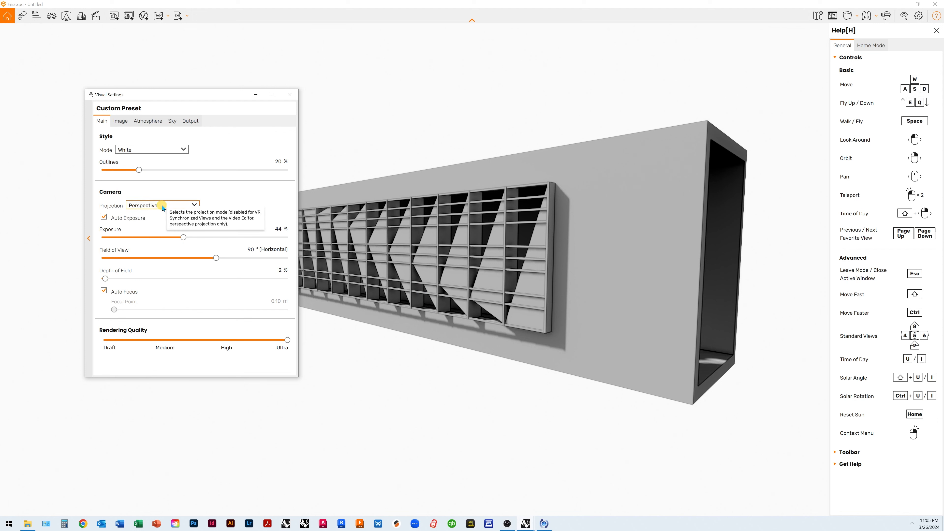
click(104, 217)
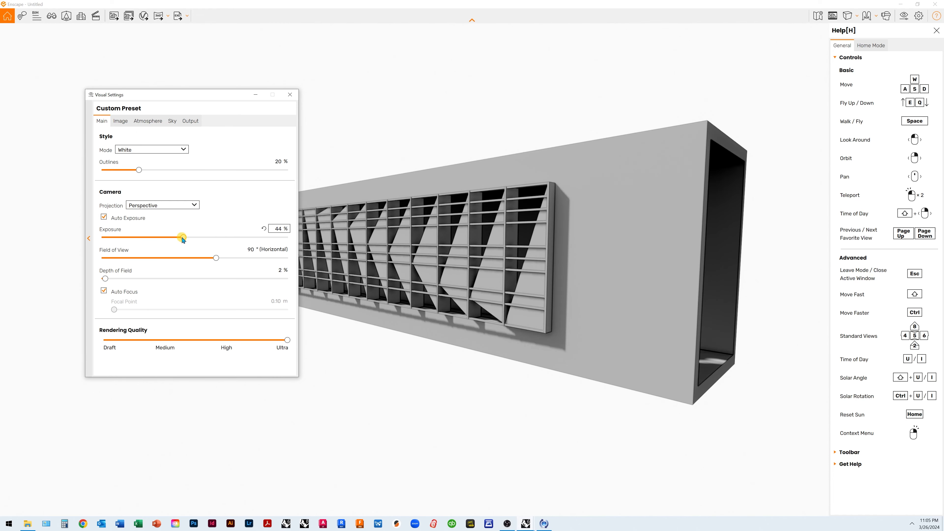
drag(183, 239, 207, 264)
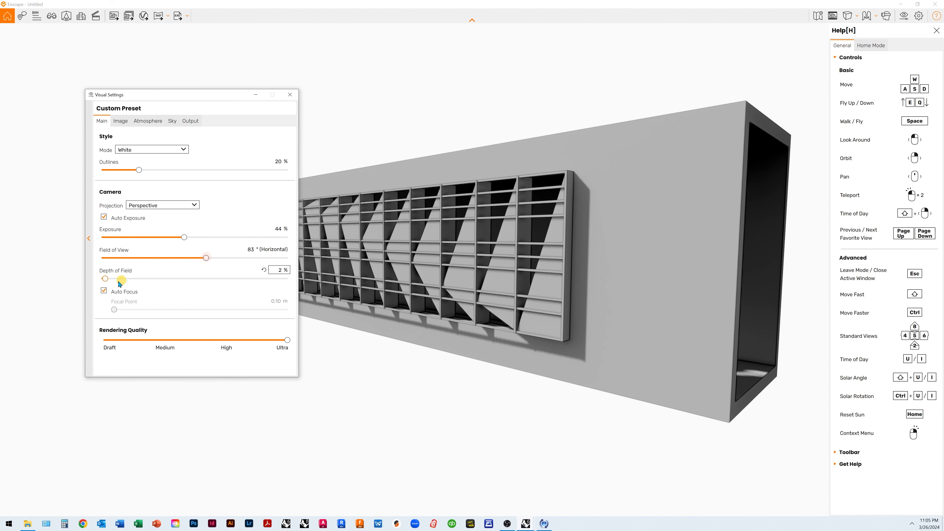
- Move the dialog off the slatted screen, try the depth of field at 58%, and set it to 0%
click(105, 279)
mouse_move(105, 279)
mouse_down()
mouse_move(146, 281)
mouse_move(102, 282)
mouse_up()
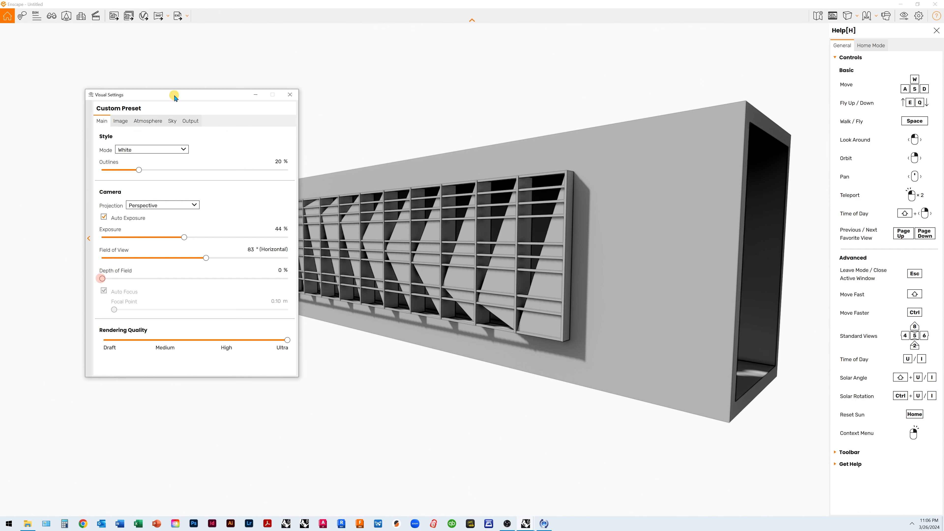
drag(174, 97, 127, 101)
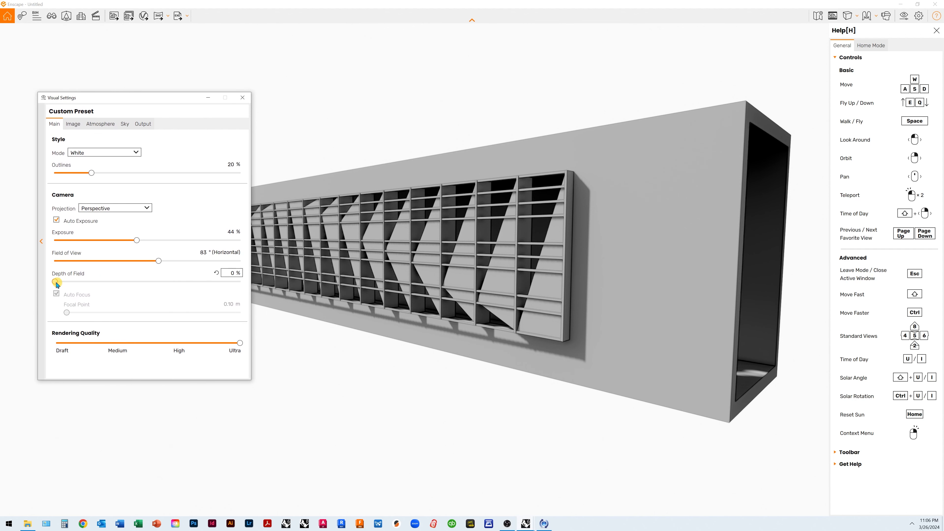
drag(57, 282, 165, 287)
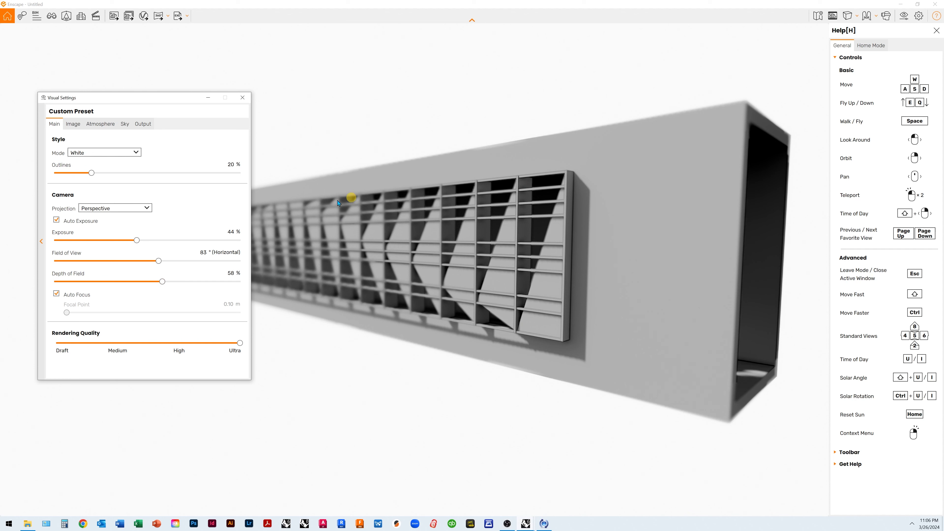
drag(162, 282, 53, 282)
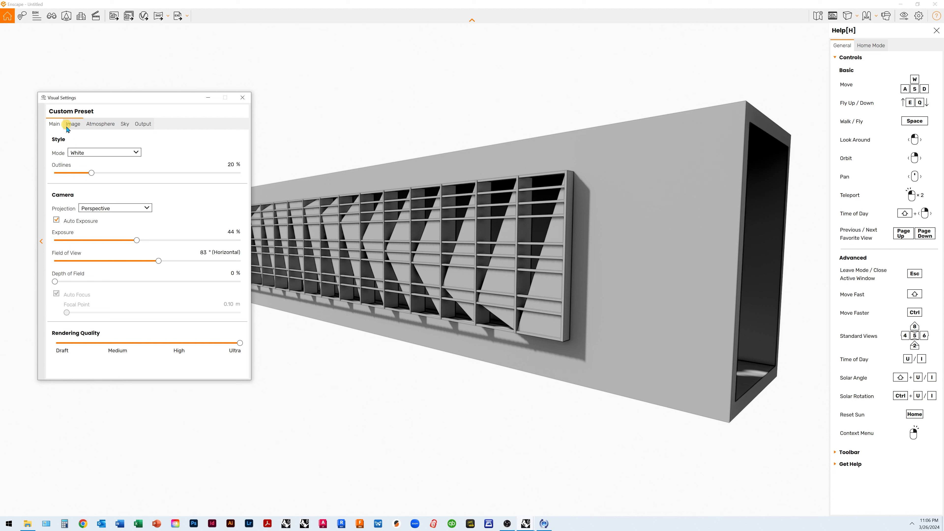
- Try 59% saturation with a 4,354 K color temperature, and set them to 0% and 6,039 K
click(73, 124)
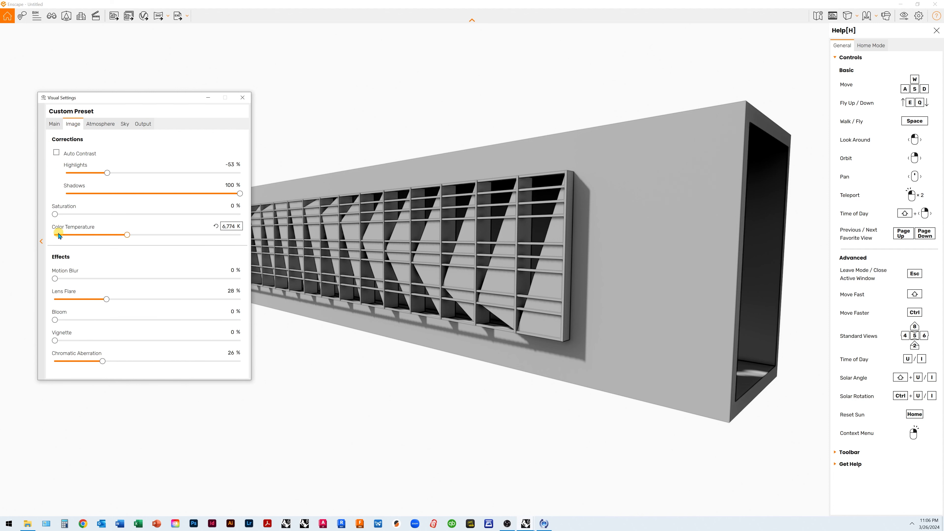
drag(55, 215, 93, 236)
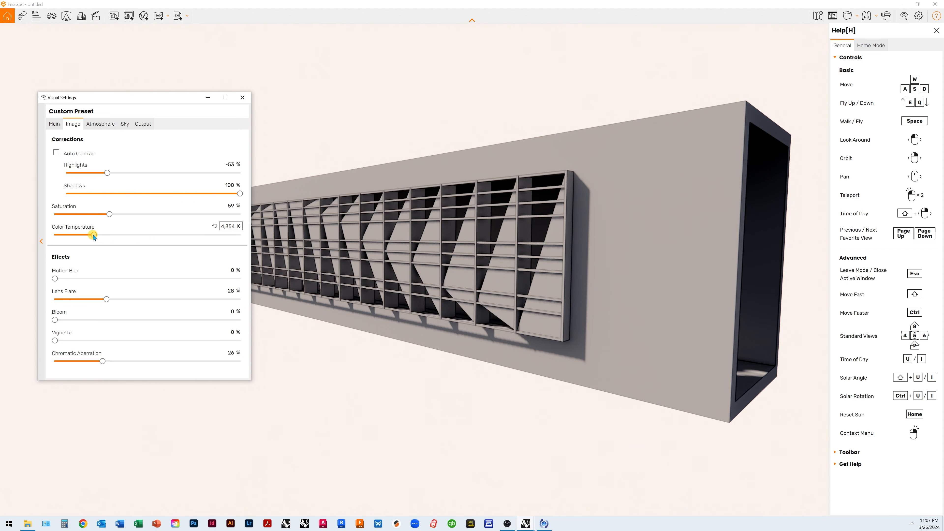
drag(94, 237, 127, 237)
drag(116, 237, 55, 216)
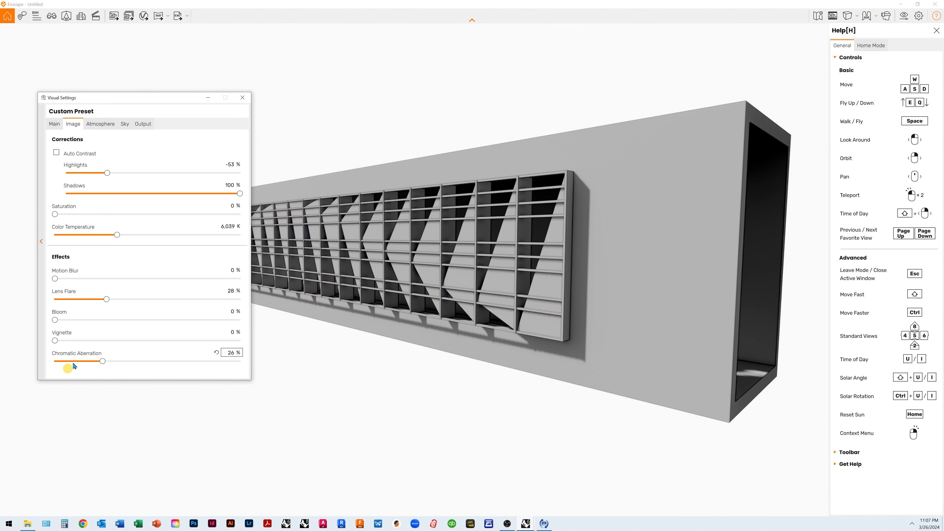
- Set the atmosphere's sun brightness to 49% and night sky brightness to 73%
click(97, 130)
click(98, 127)
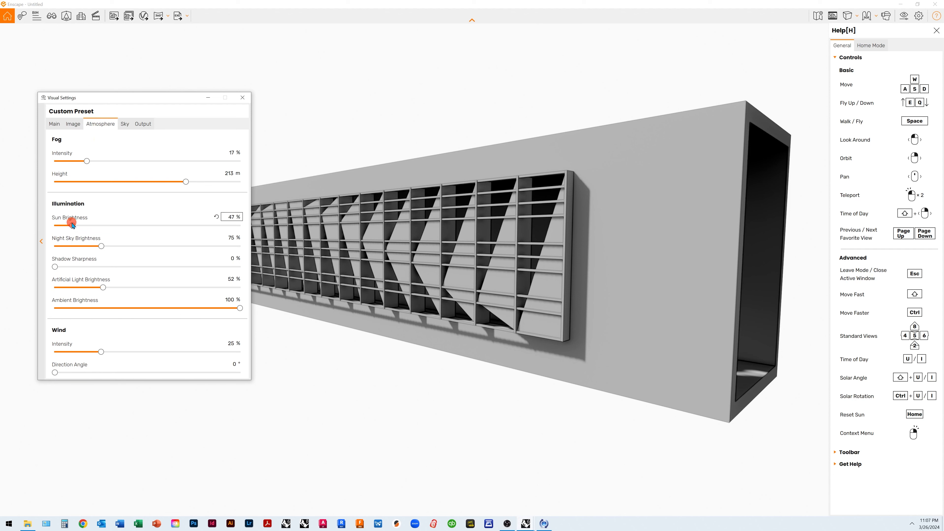
drag(73, 227, 100, 245)
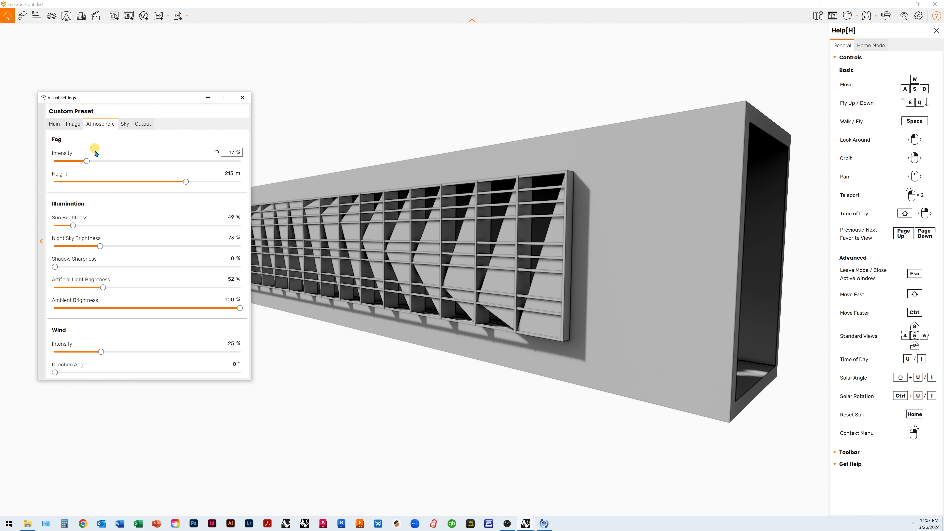
- Turn off the sky's white background and set the horizon source to Skybox
click(124, 124)
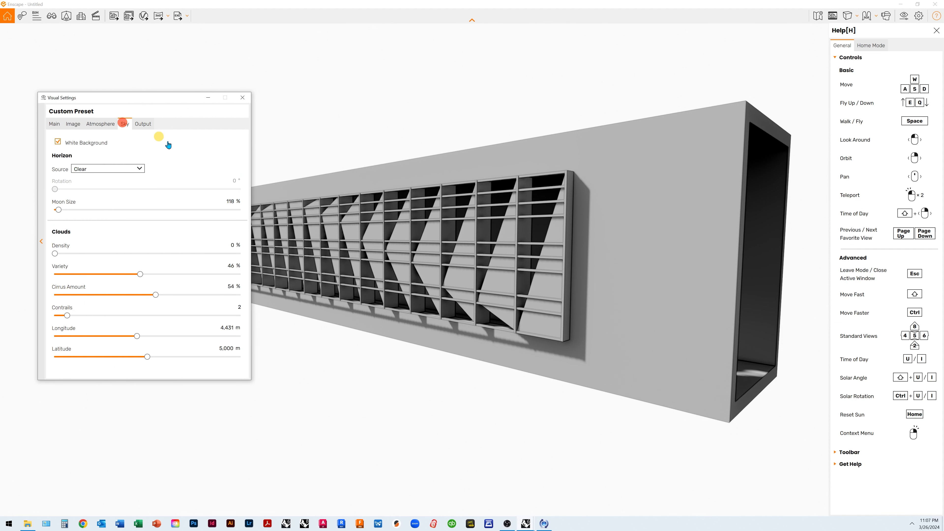
click(58, 142)
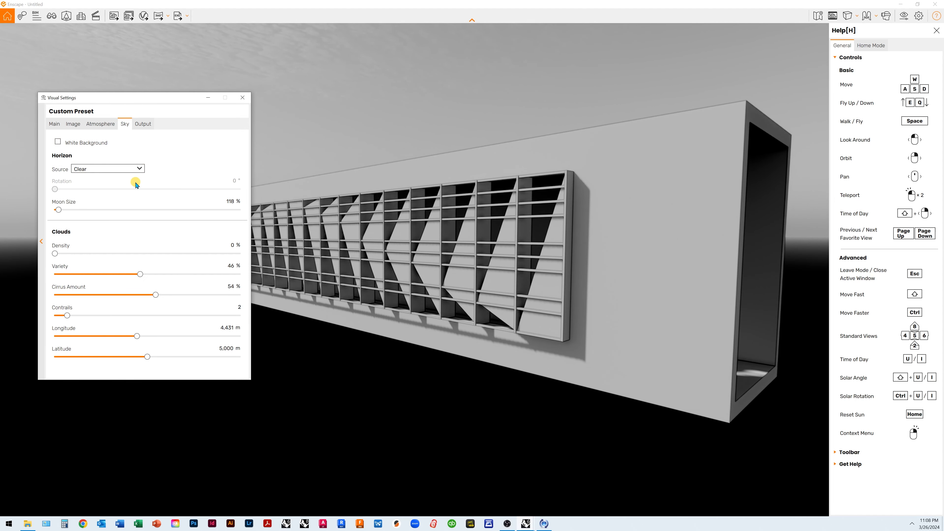
click(141, 168)
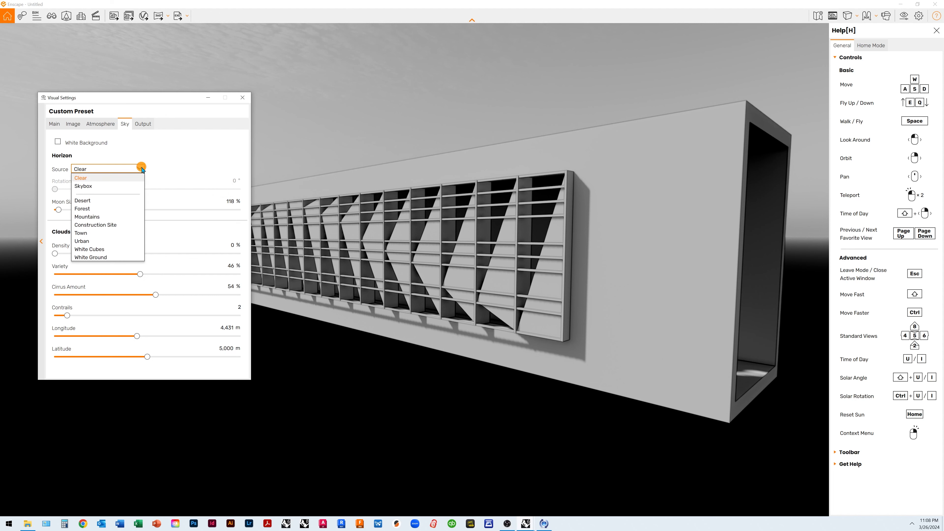
click(109, 187)
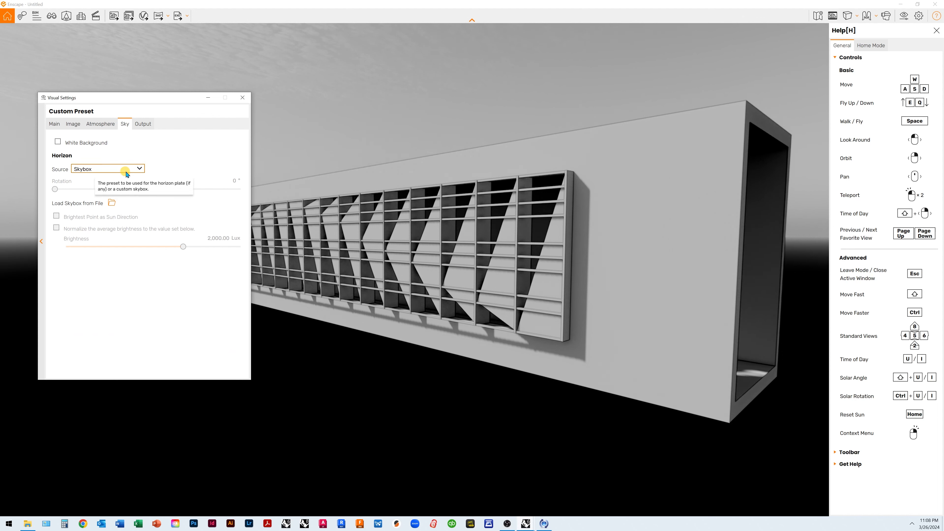
- Try the Desert horizon, move the dialog to uncover the far end of the box, and switch the horizon to Forest
click(119, 169)
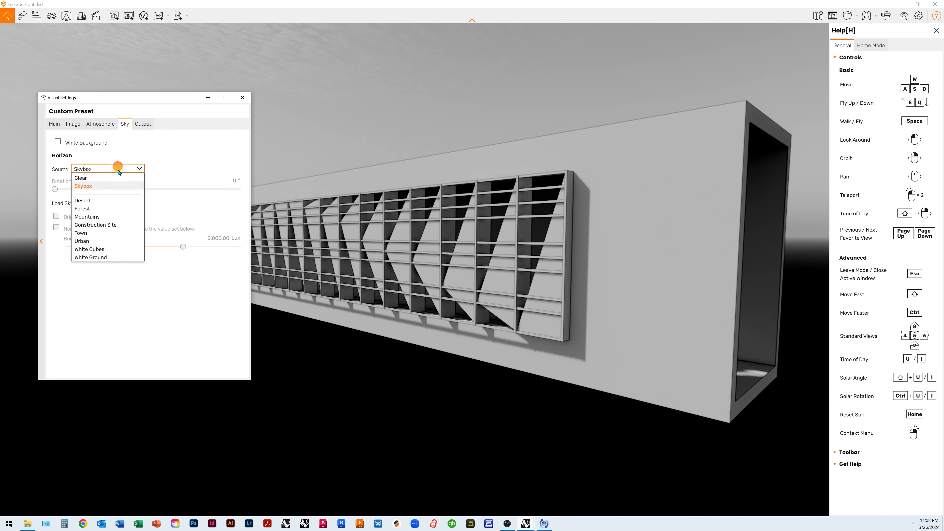
click(91, 203)
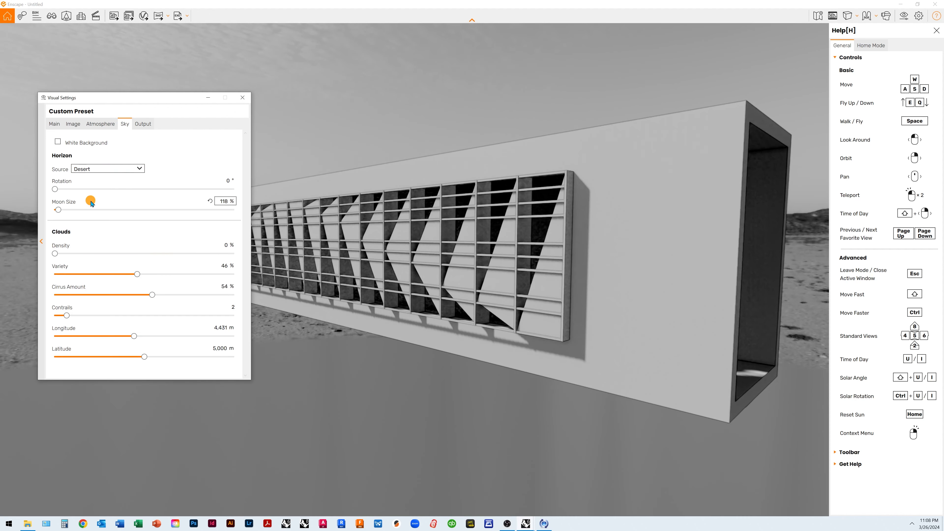
drag(143, 101, 605, 81)
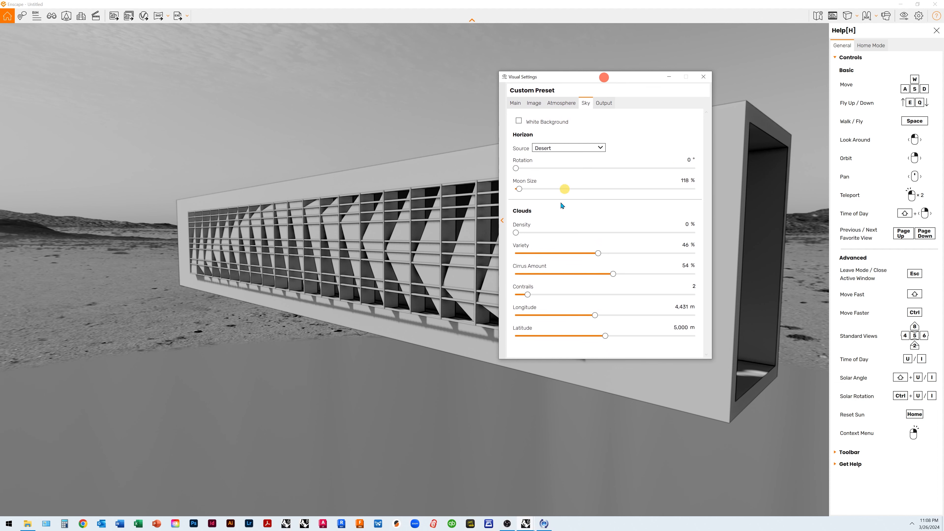
click(560, 148)
click(563, 188)
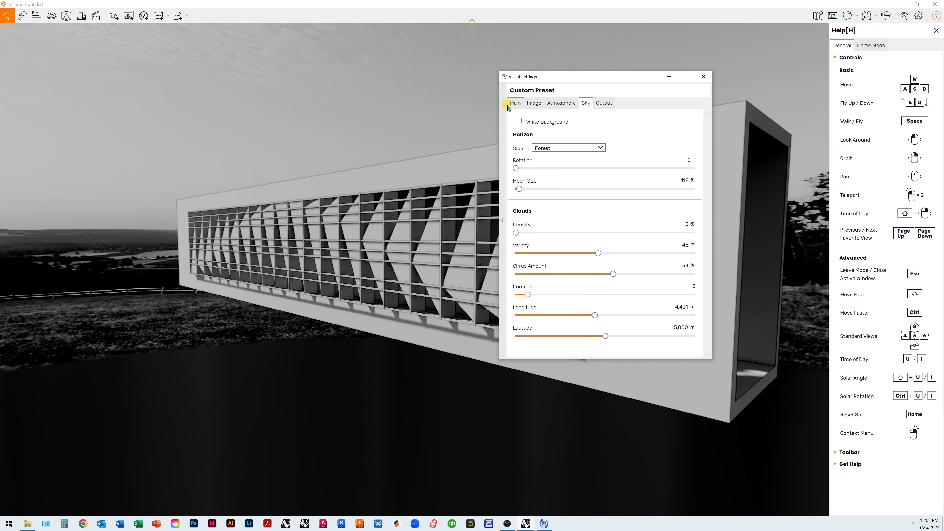
- Set the style mode to None and raise the image saturation to bring color into the scene
click(515, 103)
click(566, 132)
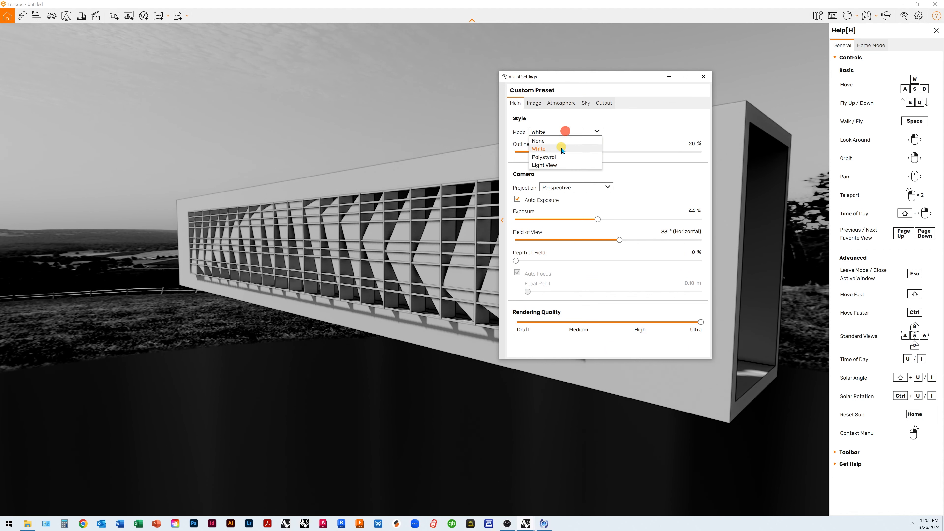
click(563, 137)
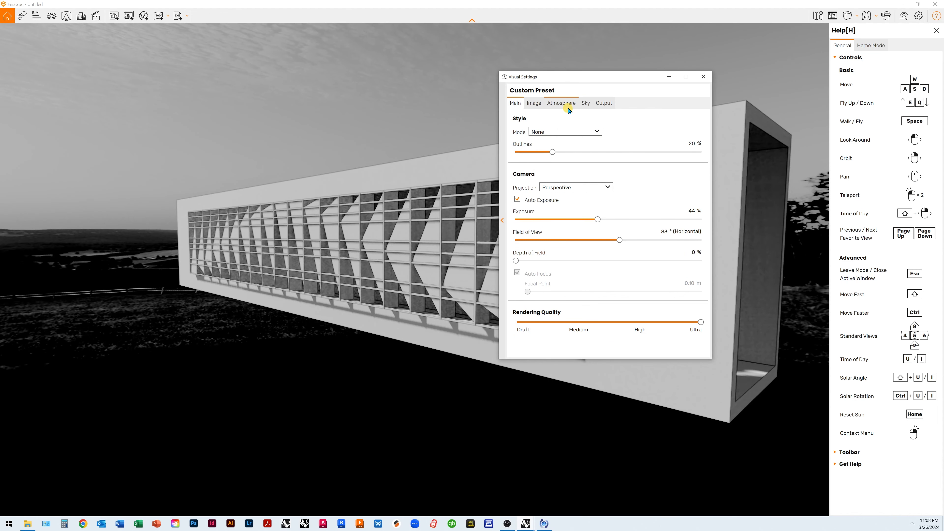
click(534, 103)
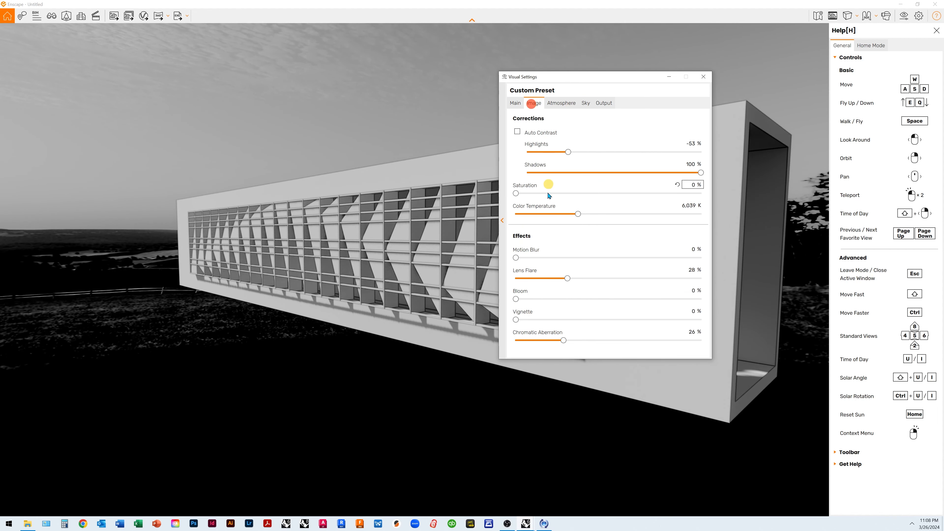
drag(515, 193, 591, 195)
- Compare the Skybox and Desert horizon sources in color
click(565, 104)
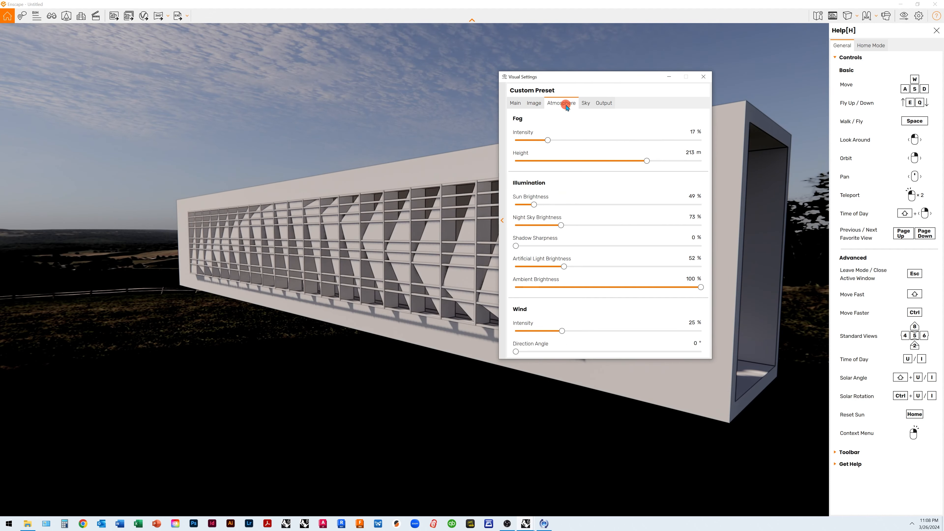
click(584, 106)
click(554, 148)
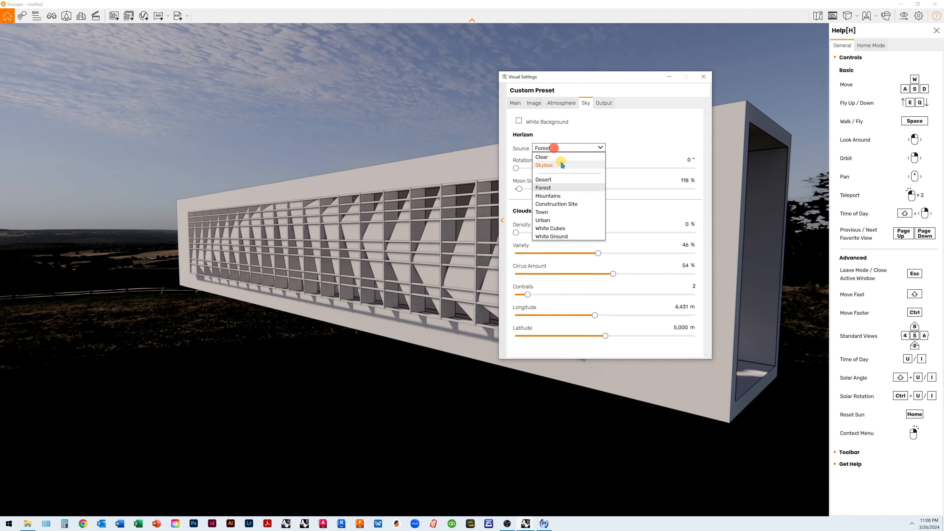
click(562, 165)
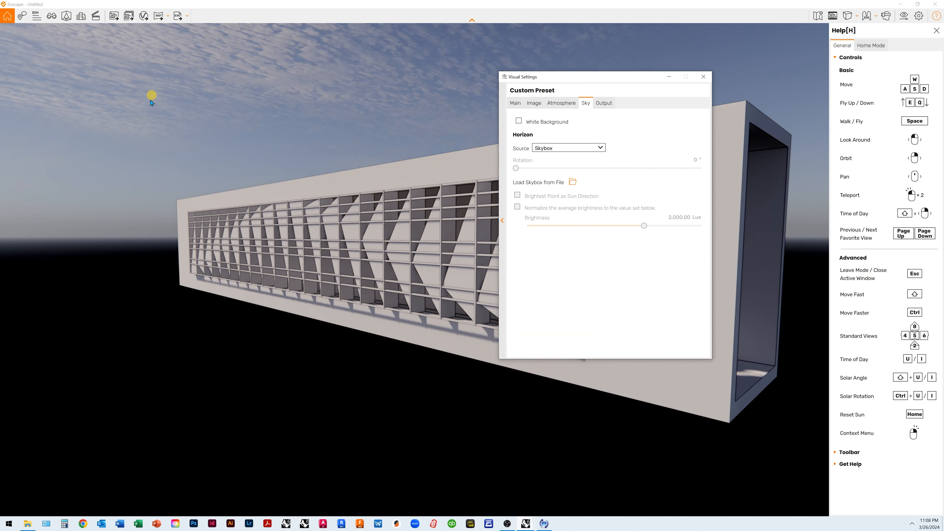
click(585, 148)
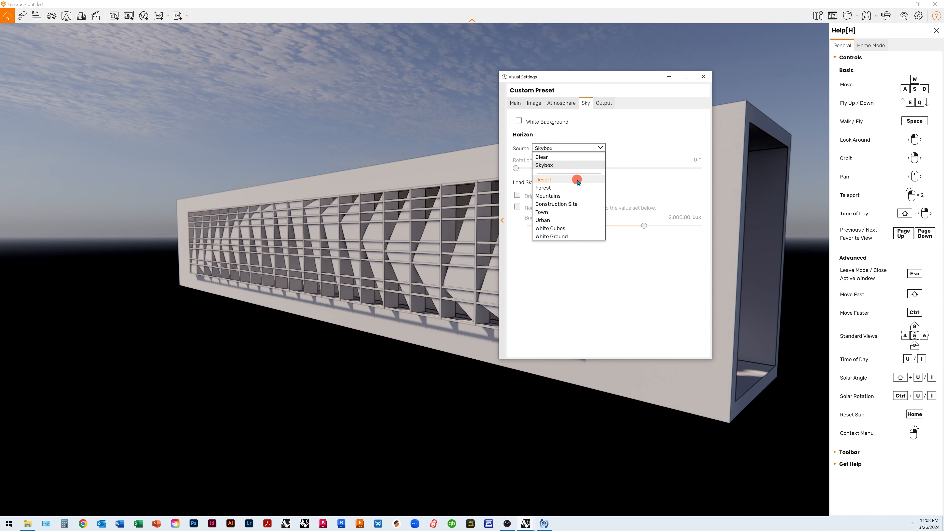
click(580, 180)
- Try the Construction Site, White Cubes and White Ground horizons in turn behind the box
click(587, 148)
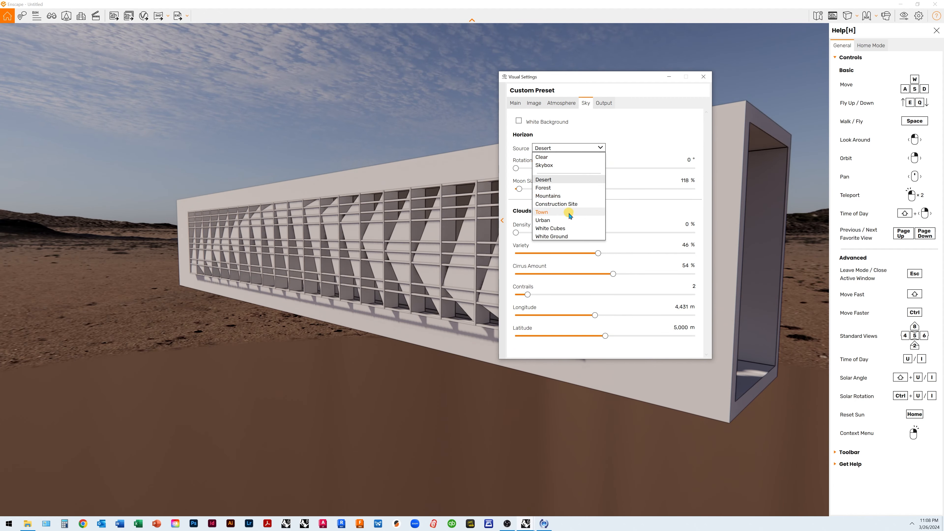
click(578, 204)
click(580, 148)
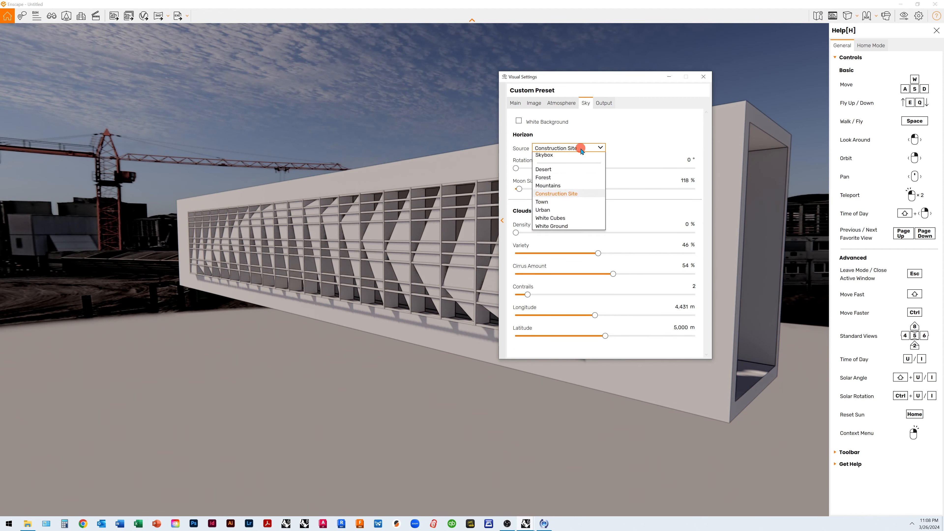
click(574, 228)
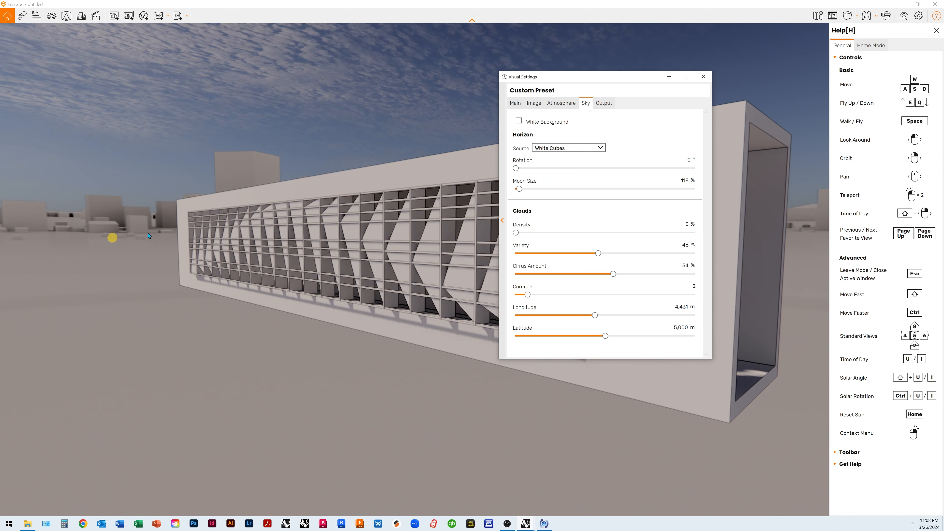
click(575, 148)
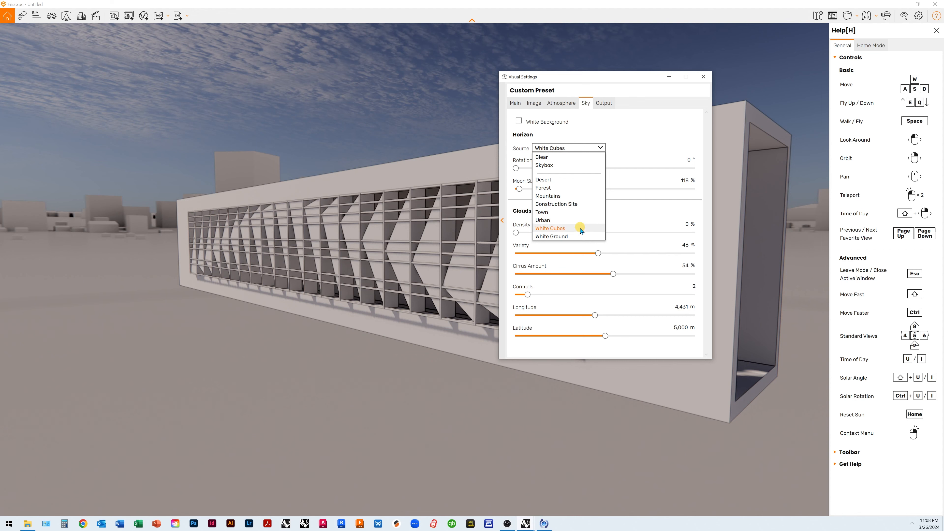
click(576, 237)
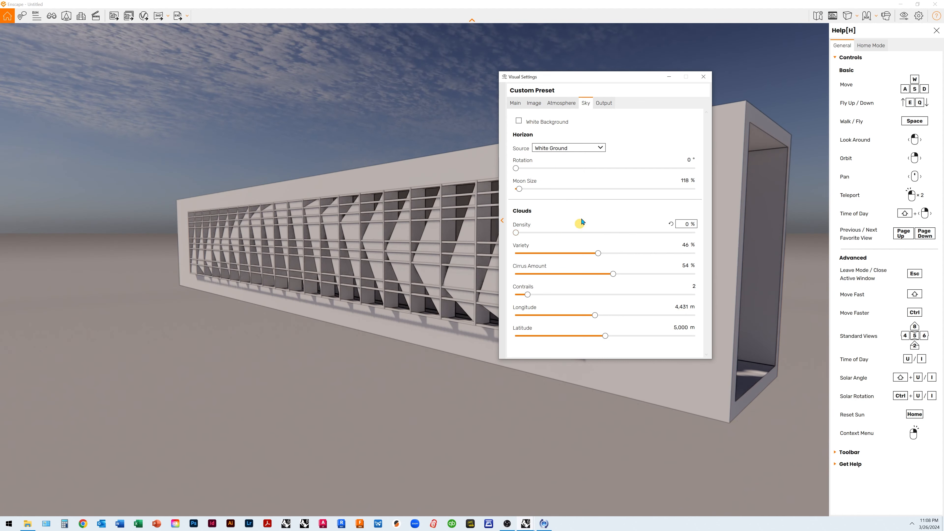
- Try the Urban, Town and Skybox horizon sources in turn behind the box
click(568, 148)
click(550, 220)
click(574, 150)
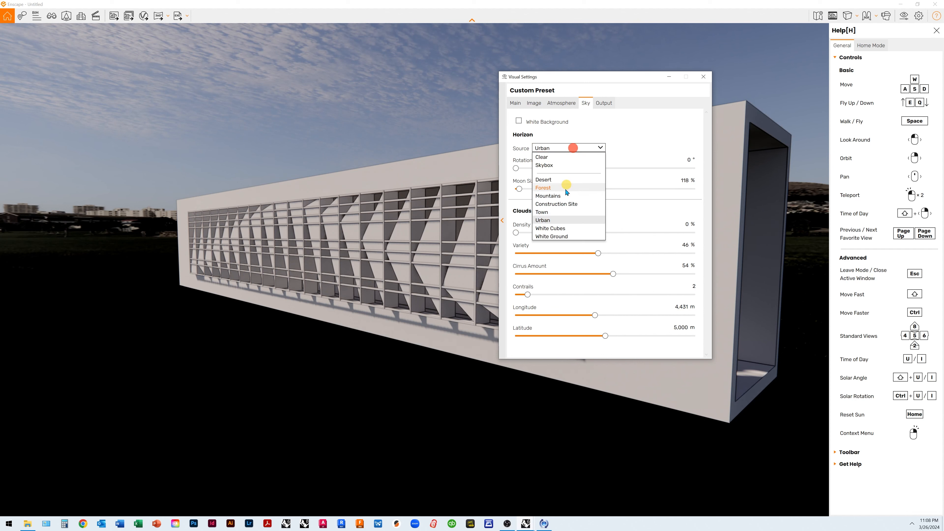
click(565, 213)
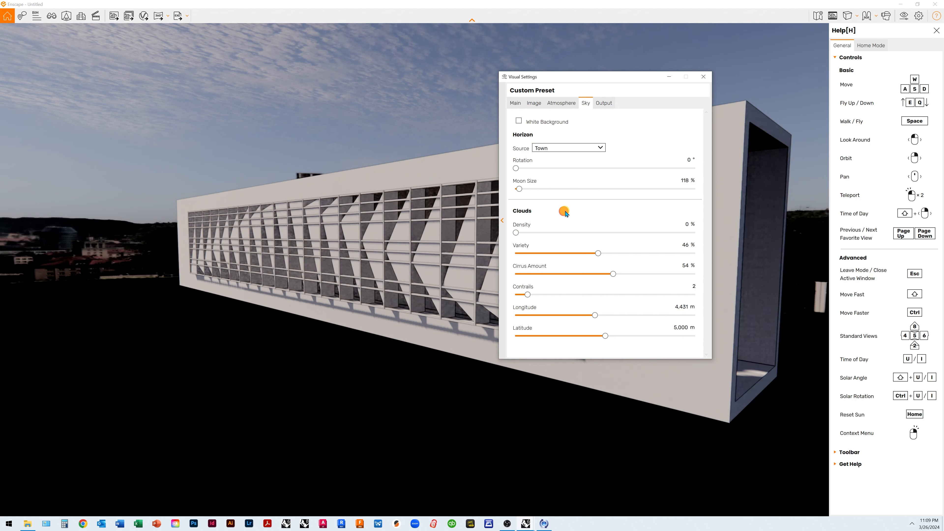
click(574, 151)
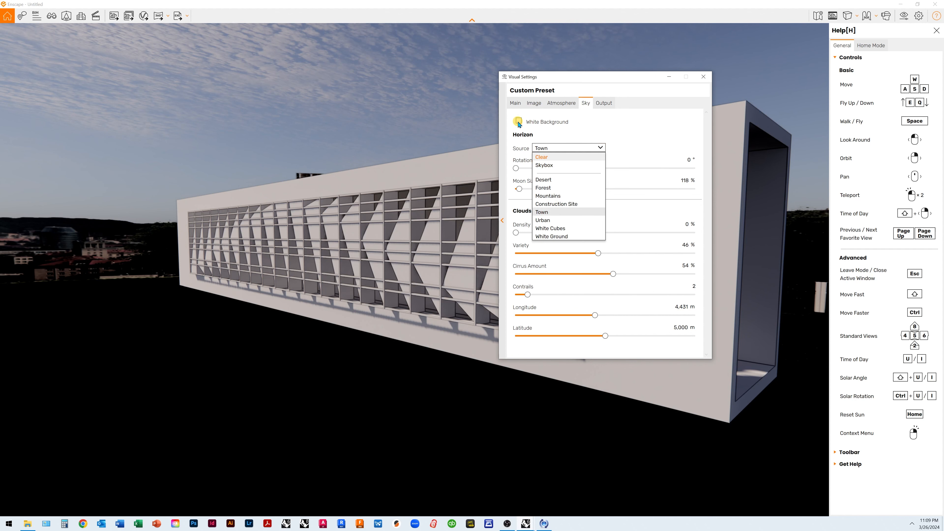
click(554, 171)
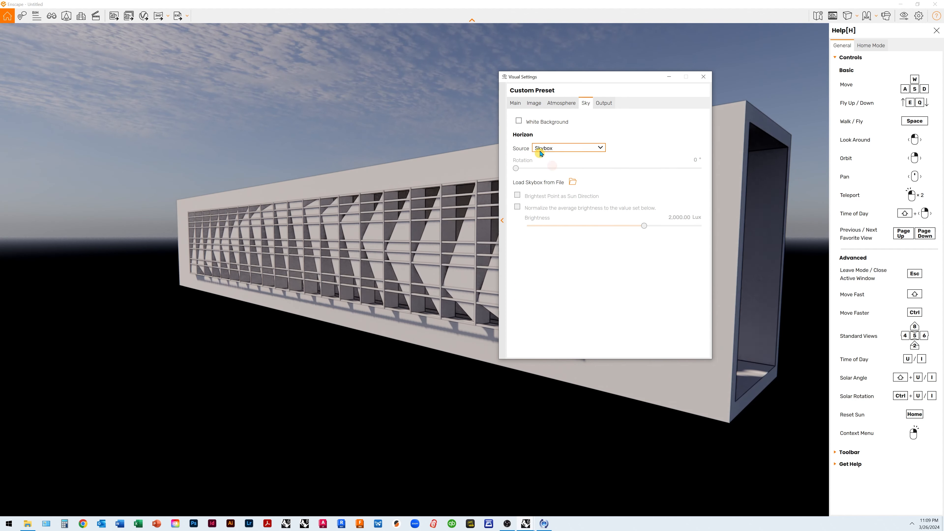
- Review the output, atmosphere and image settings and return to the sky settings
click(605, 104)
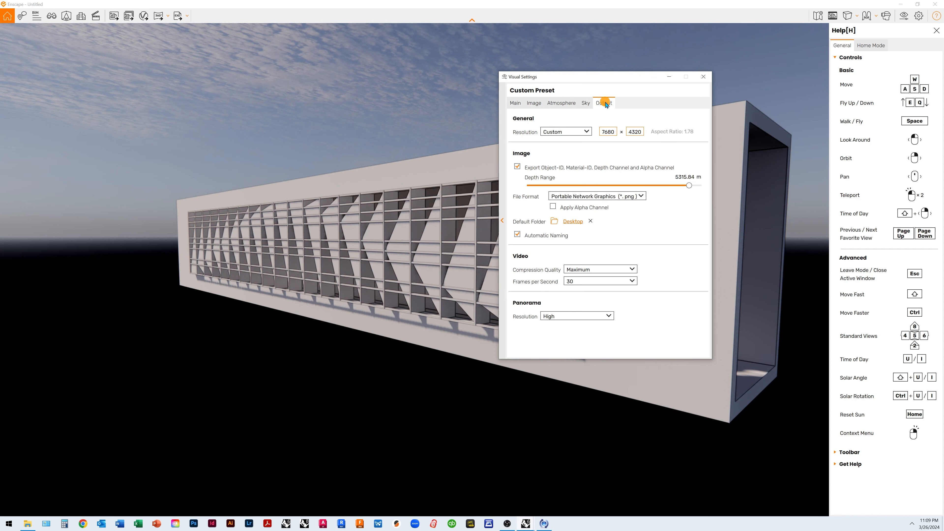
click(558, 103)
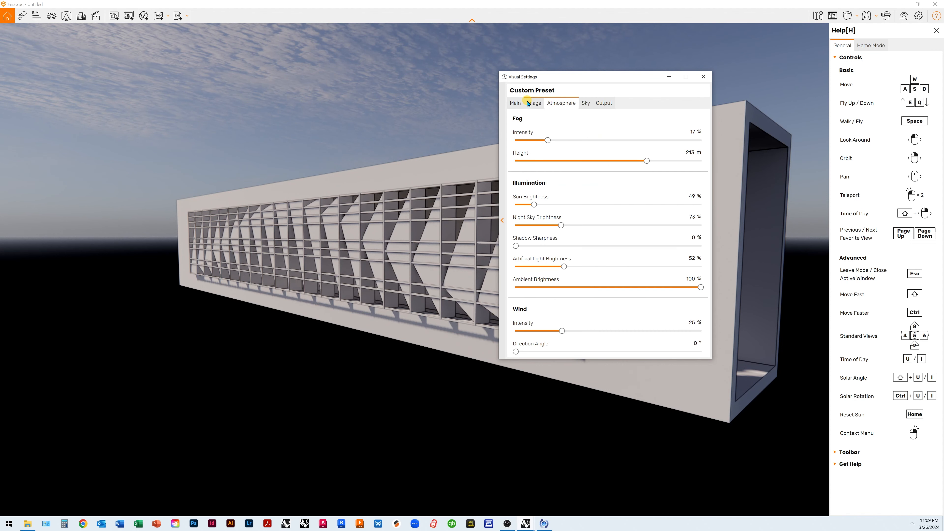
click(536, 106)
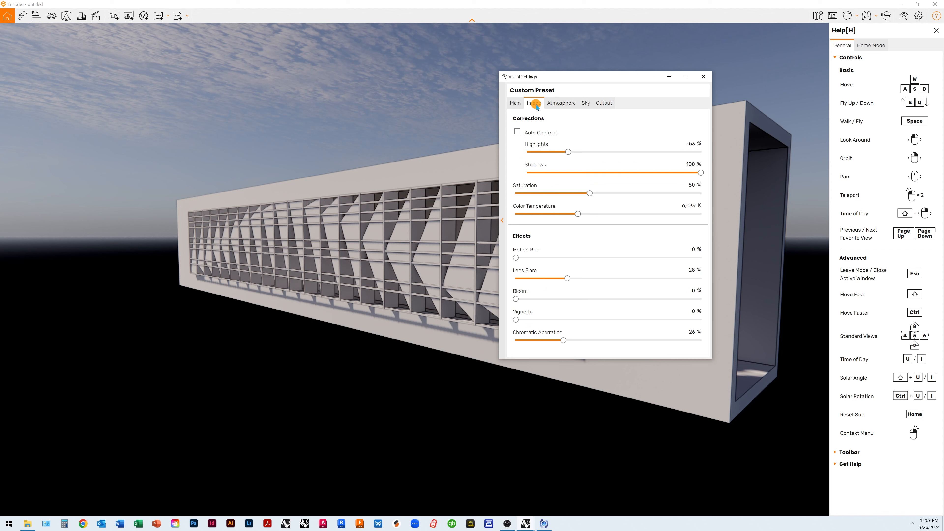
click(558, 104)
click(586, 105)
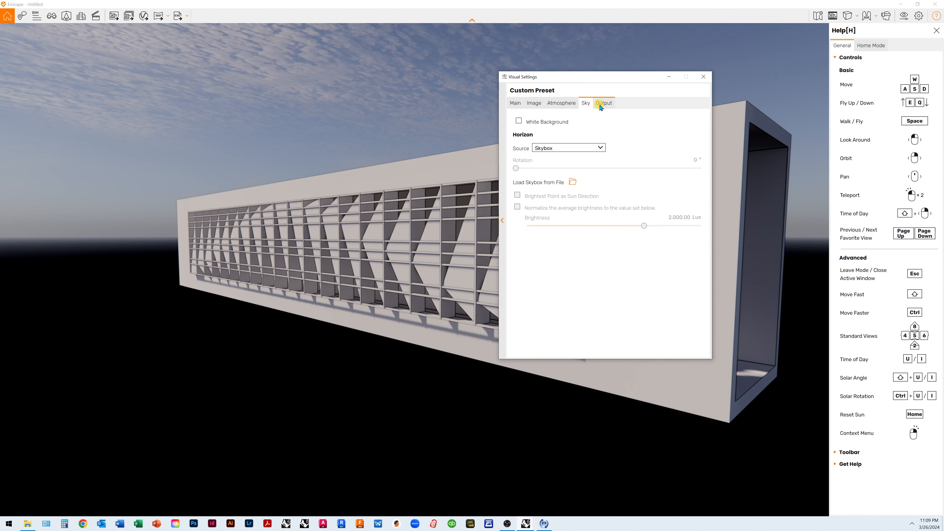
- Try the Desert horizon, set the horizon source to Clear, and move the dialog clear of the slatted screen
click(583, 146)
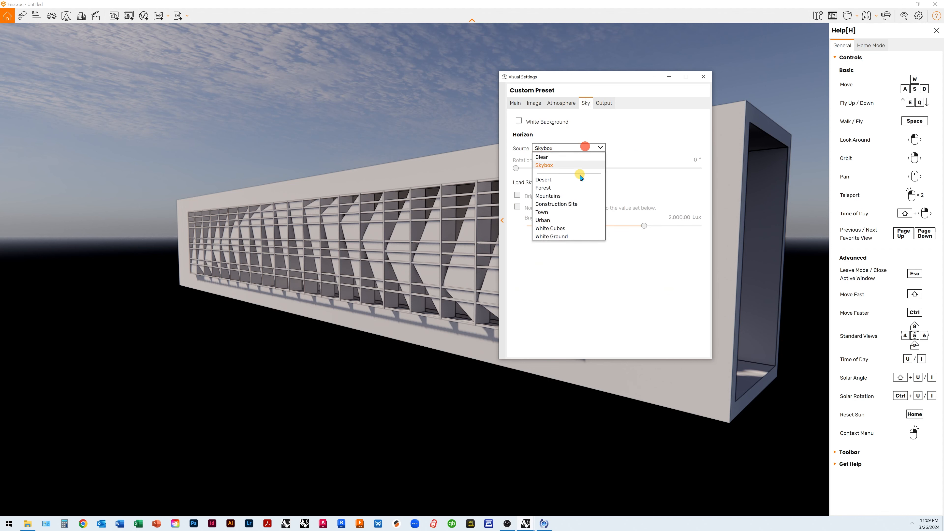
click(579, 181)
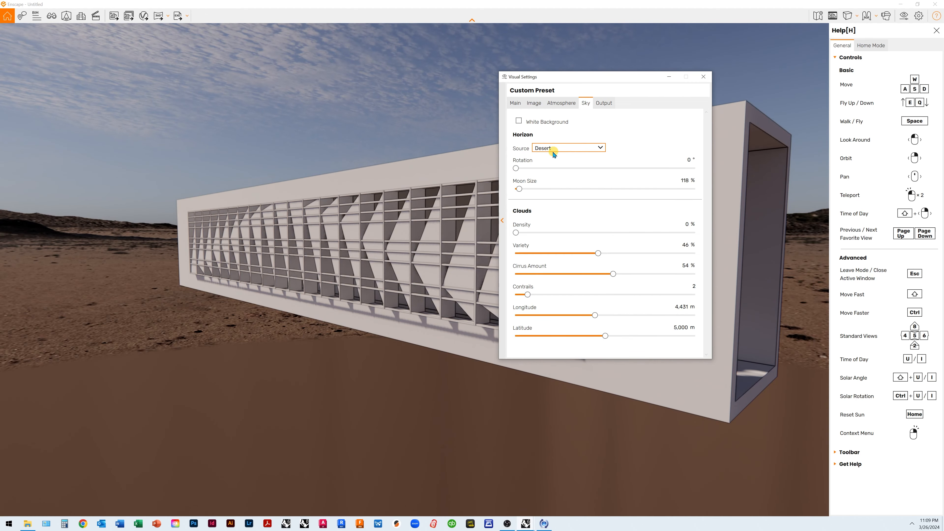
drag(598, 79, 638, 175)
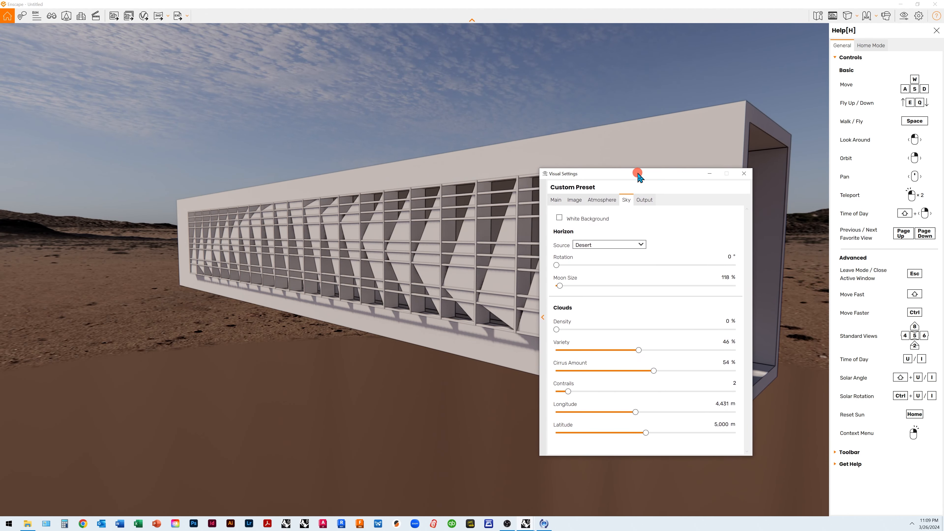
click(616, 246)
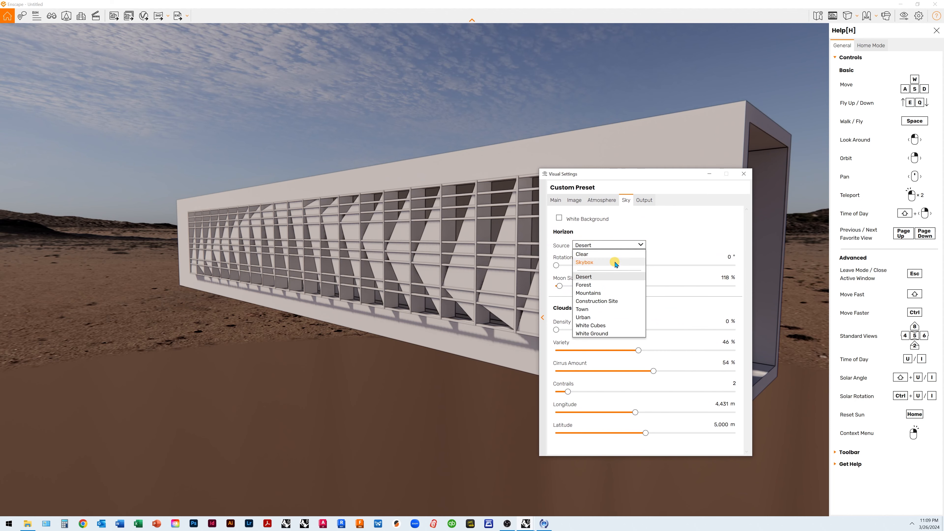
click(616, 252)
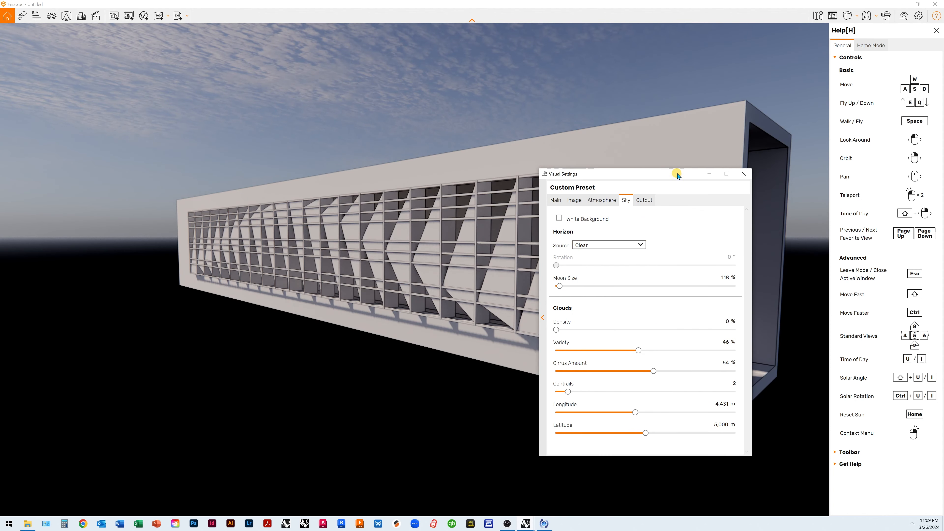
drag(677, 175, 693, 157)
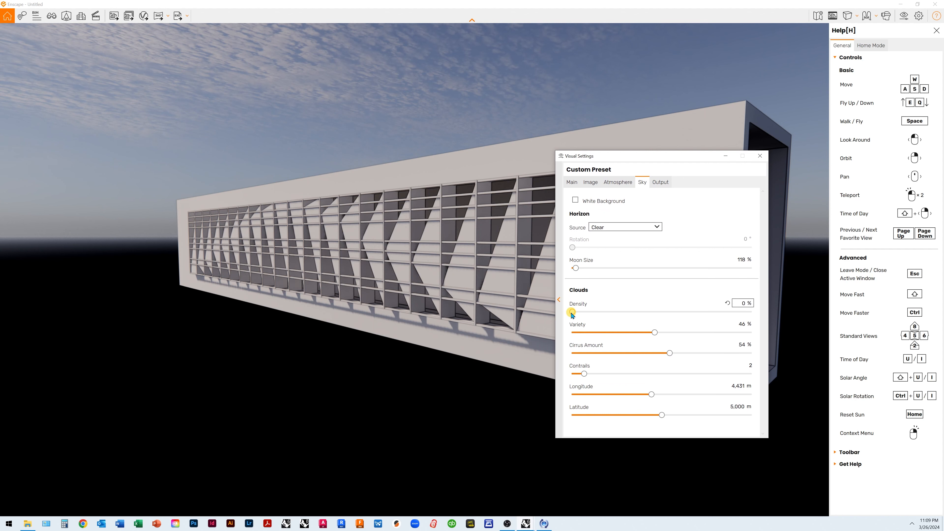
- Try 46% cloud density, 0% variety and a 74% cirrus amount in the sky
drag(573, 312, 576, 333)
drag(670, 354, 706, 356)
drag(575, 332, 569, 333)
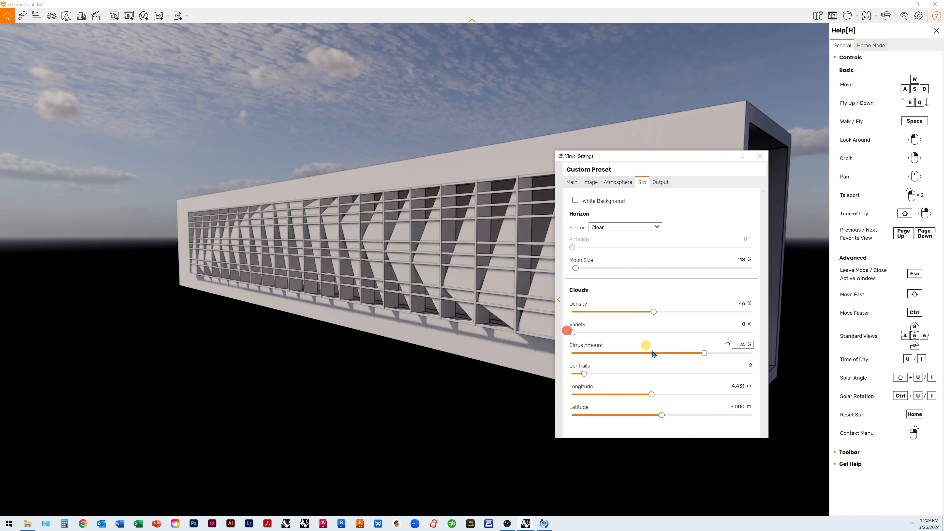
- Set the clouds to a 68% cirrus amount, 24 contrails, 86% variety and 2% density
mouse_move(704, 353)
mouse_down()
mouse_move(633, 353)
mouse_move(718, 354)
mouse_move(693, 353)
mouse_up()
drag(585, 375, 716, 375)
drag(572, 333, 726, 334)
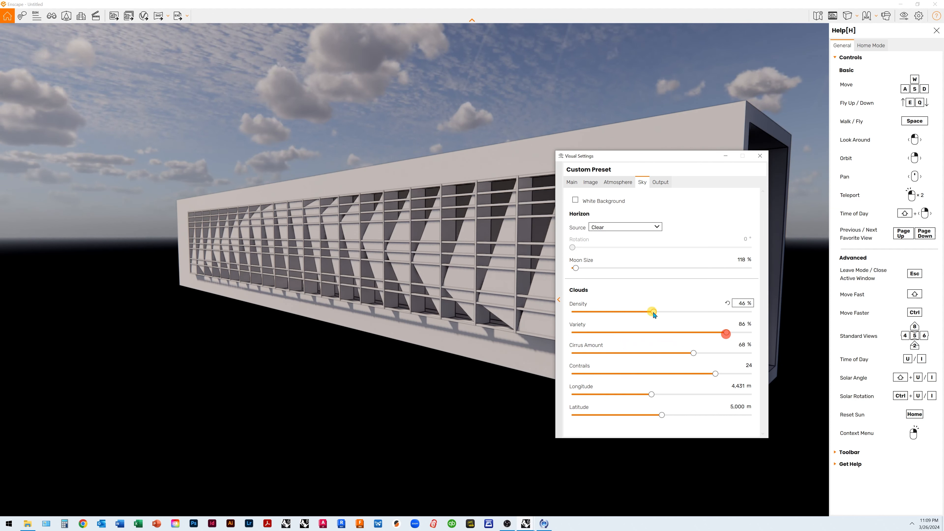
drag(654, 313, 575, 313)
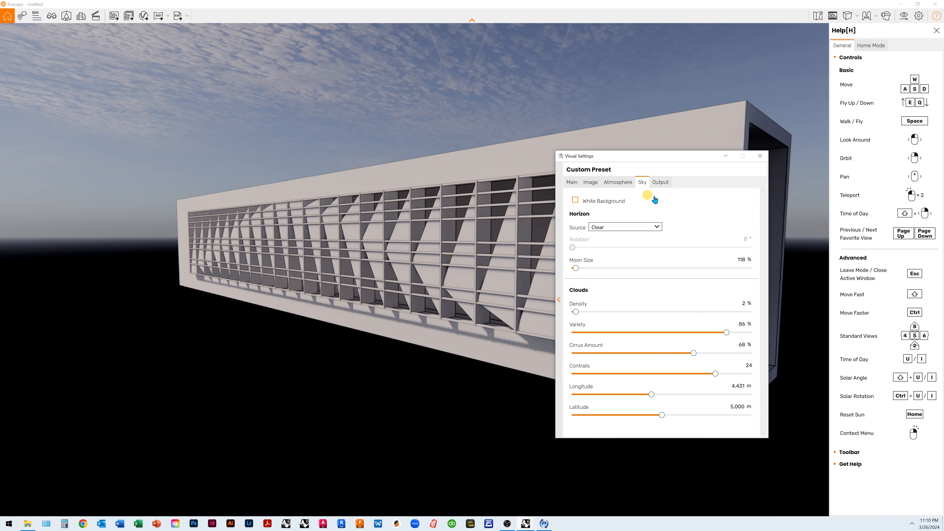
- Turn on the white background and review the output settings, including the available image file formats
click(576, 201)
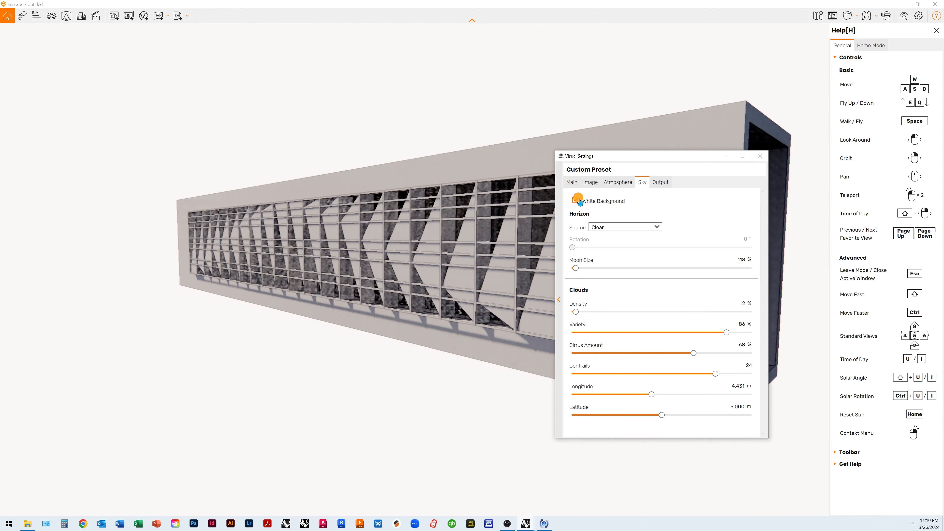
click(659, 183)
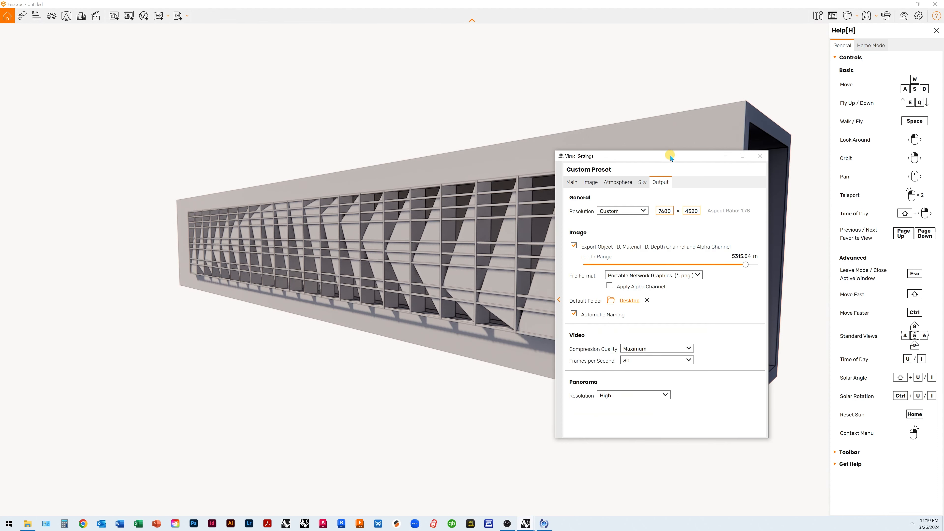
drag(671, 158, 600, 138)
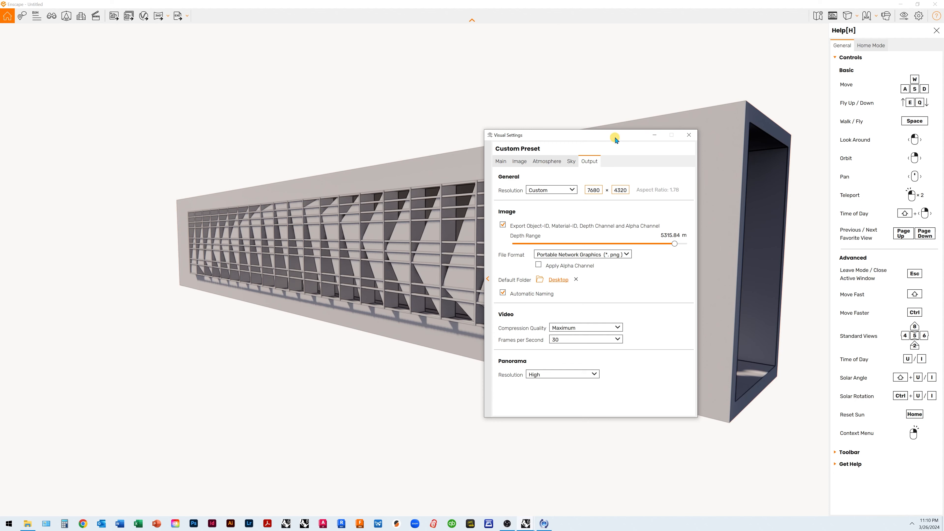
drag(615, 140, 628, 115)
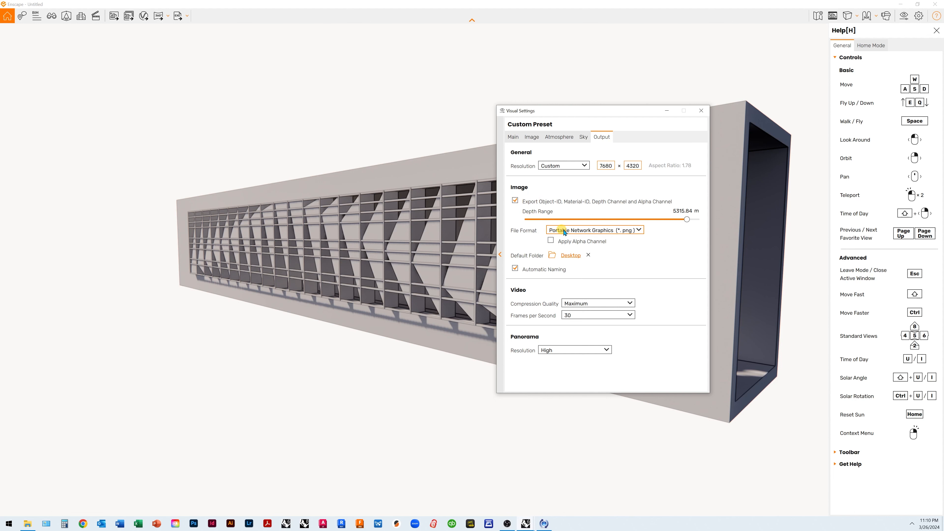
click(639, 230)
click(640, 229)
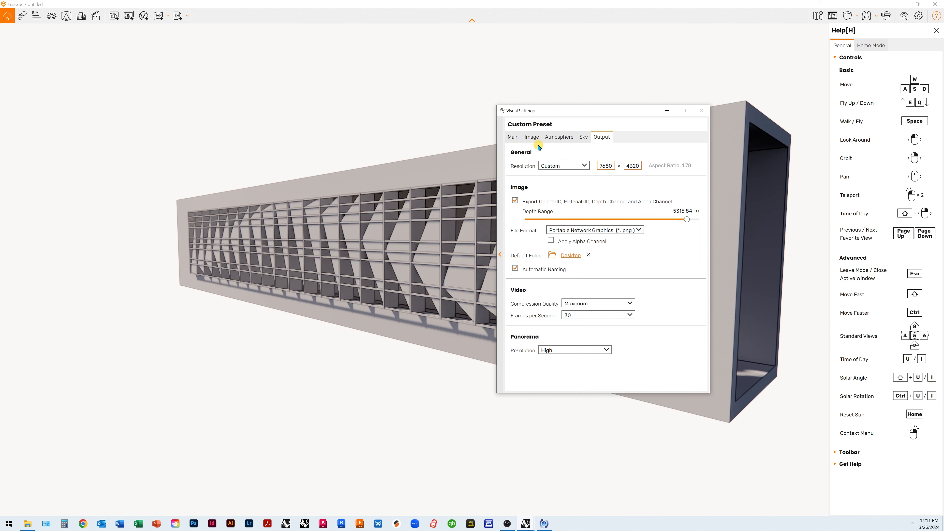
- Set the style mode to White in the main visual settings
click(516, 137)
click(551, 167)
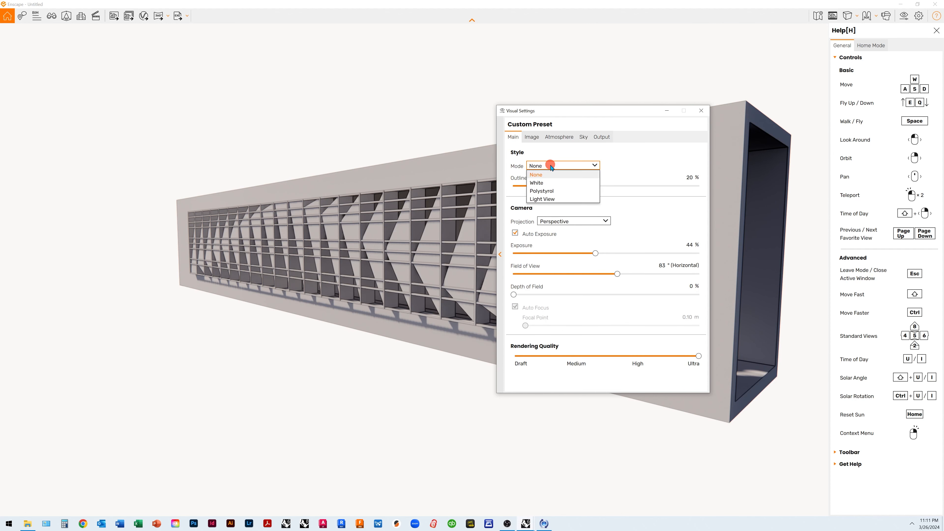
click(558, 183)
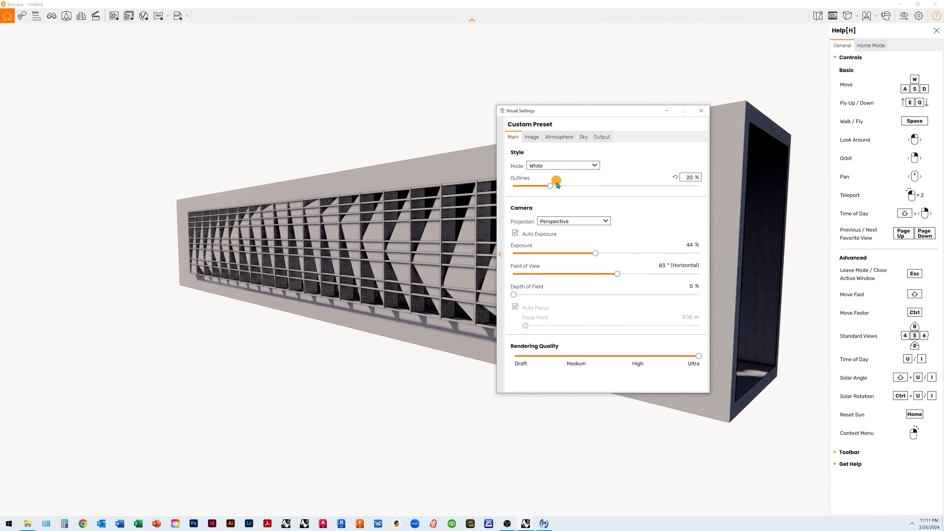
- Go through the image, atmosphere, sky and output settings as a final review of the preset
click(532, 138)
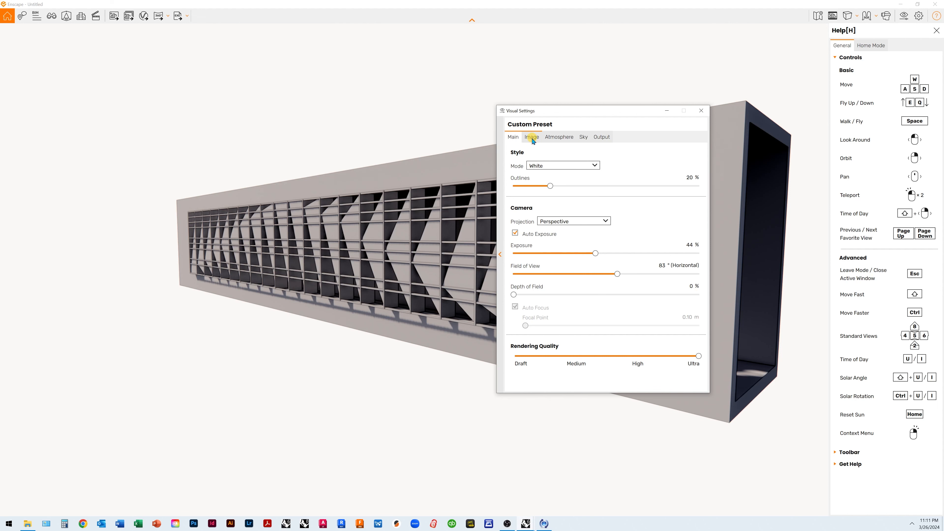
click(559, 137)
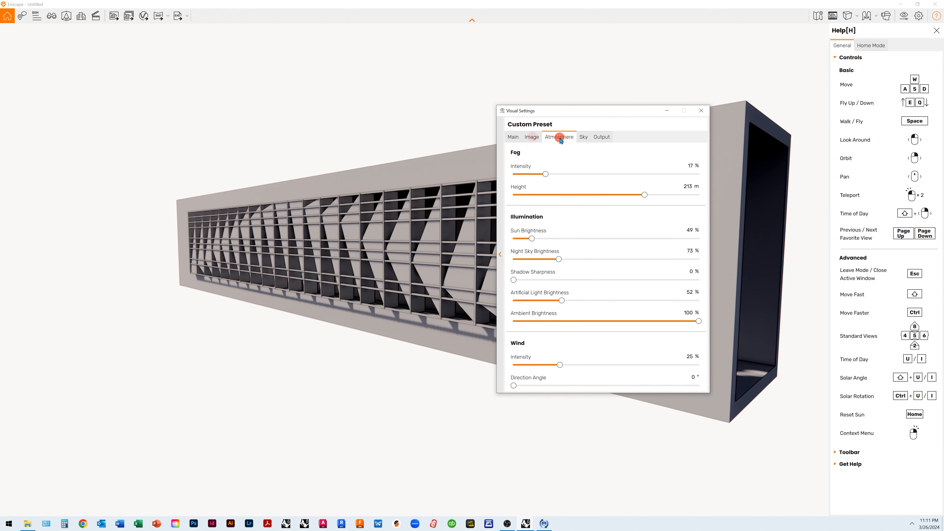
click(587, 138)
click(602, 137)
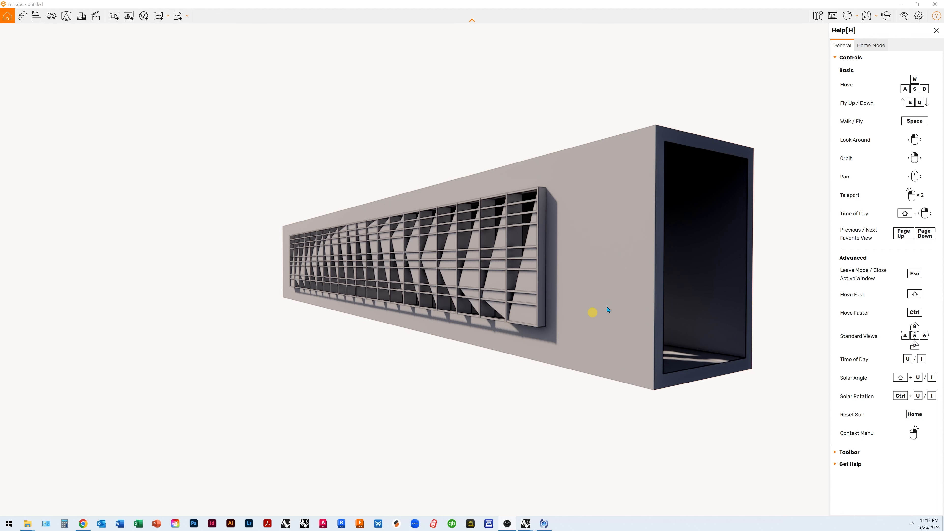
- Bring the camera in through the open end of the box and look down its length beside the slatted screen
right_drag(602, 268, 605, 268)
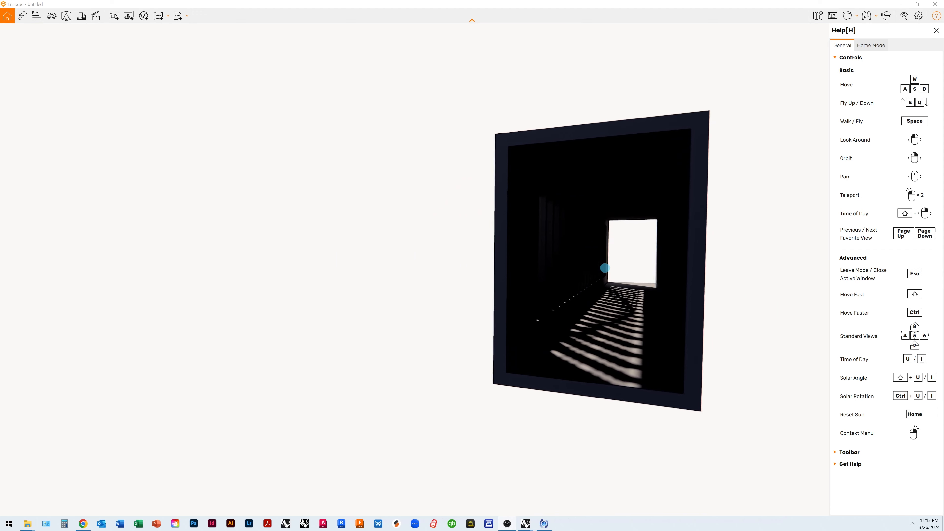
scroll(643, 253, up, 5)
right_drag(708, 251, 688, 449)
scroll(687, 448, up, 5)
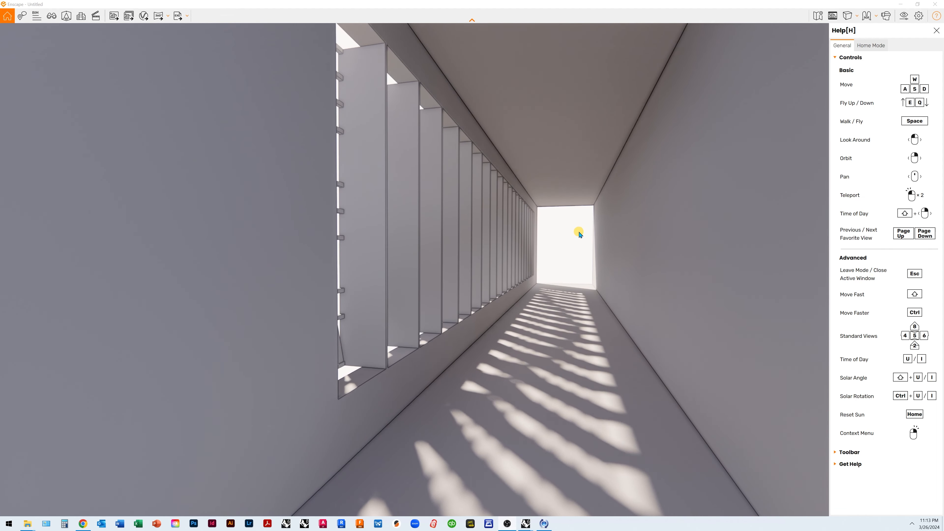
middle_drag(582, 228, 580, 240)
scroll(579, 245, up, 1)
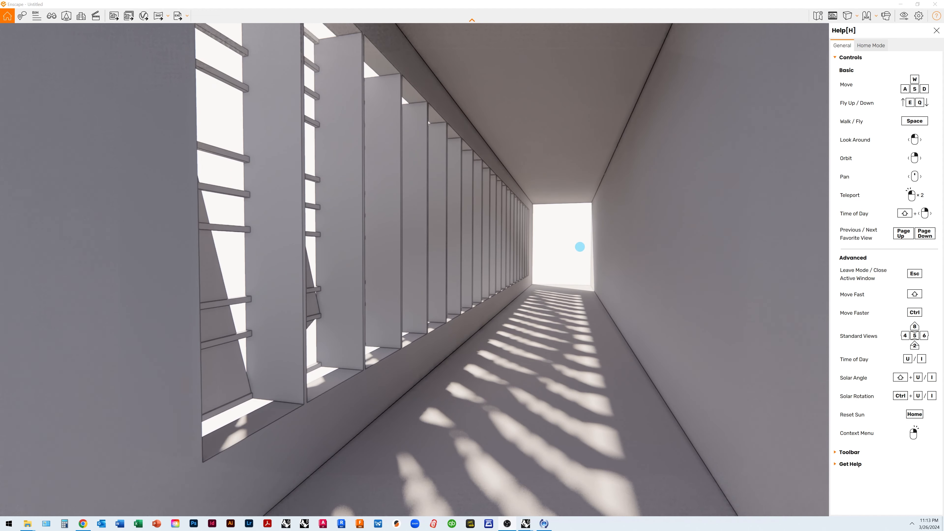
- Teleport around the box, return inside, and move sideways and forward along the slatted screen
double_click(372, 285)
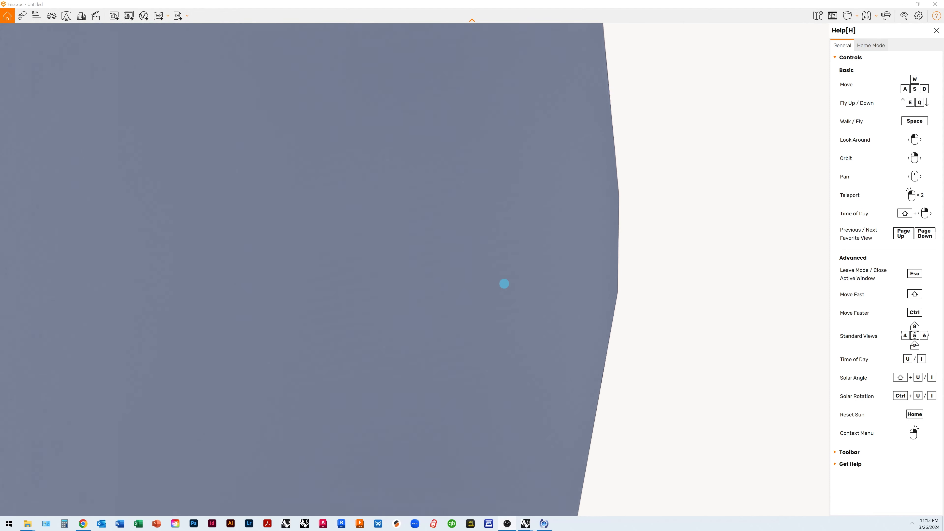
double_click(504, 283)
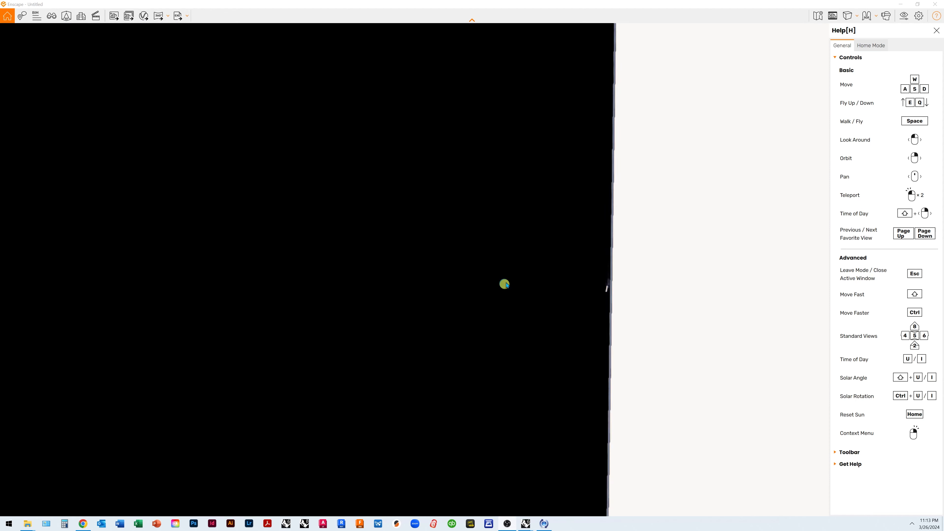
double_click(502, 268)
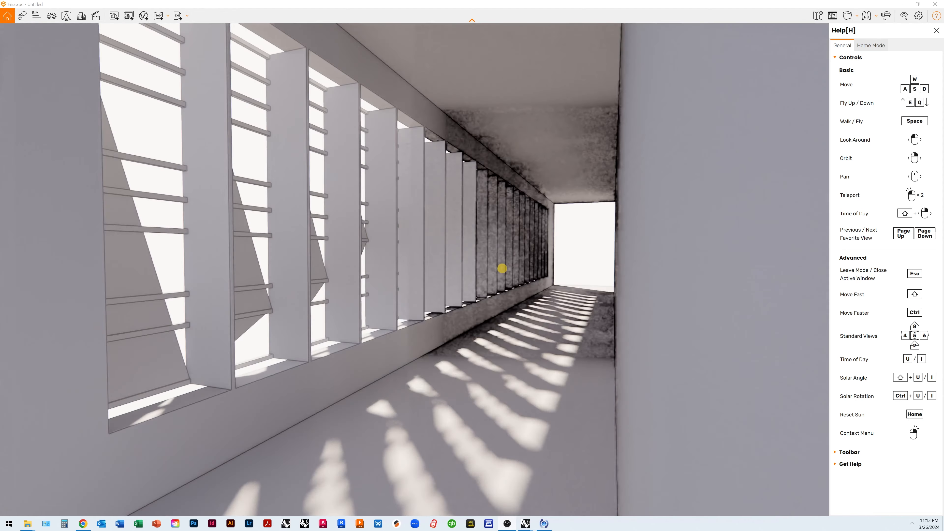
key(a)
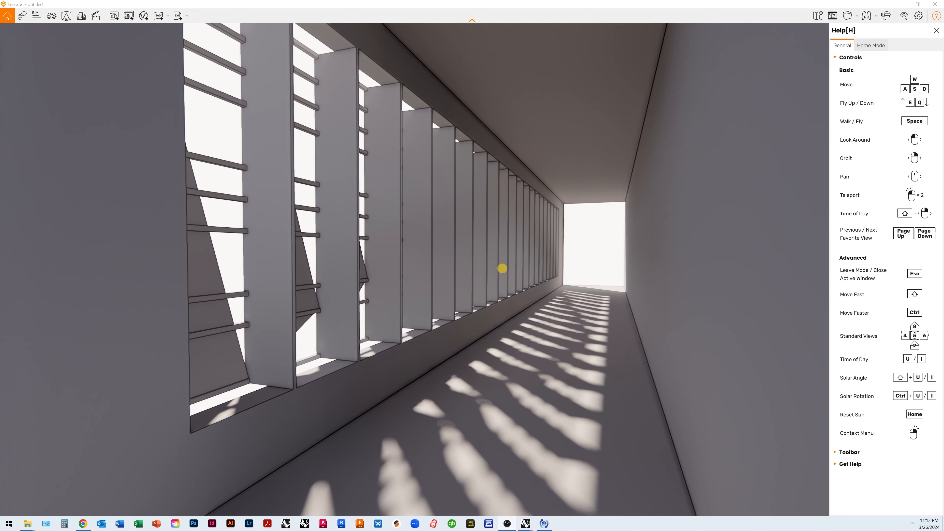
key(d)
key(w)
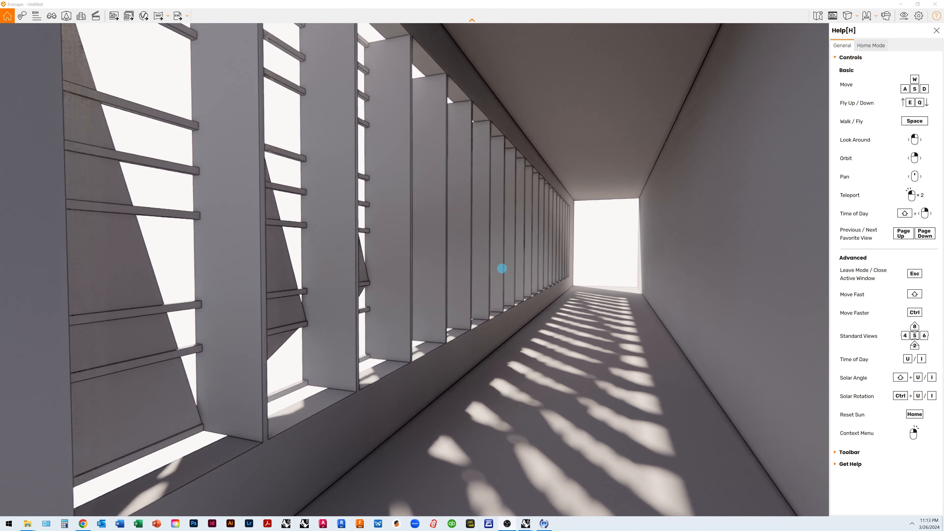
- Adjust the camera sideways along the slatted screen inside the box and save it as a new view named CORRIDOR_1
key(d)
key(d)
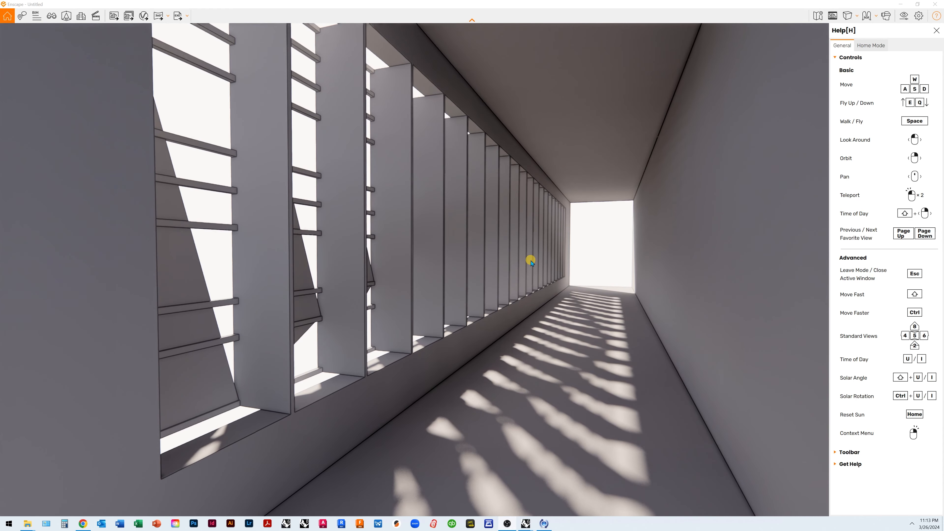
key(w)
key(a)
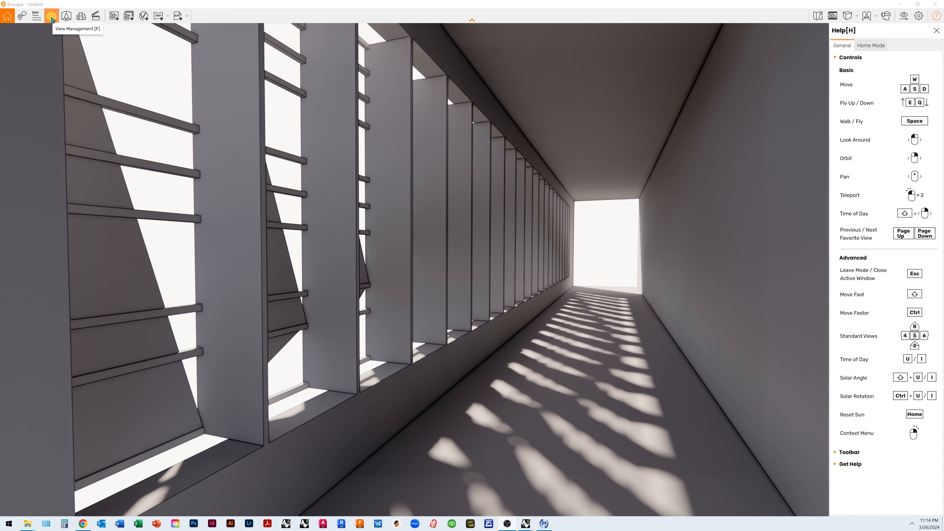
click(51, 17)
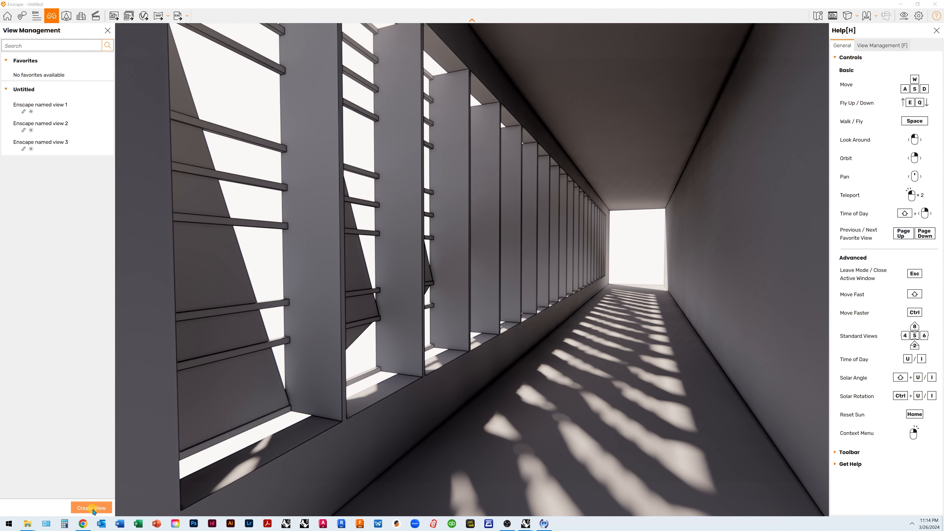
click(91, 508)
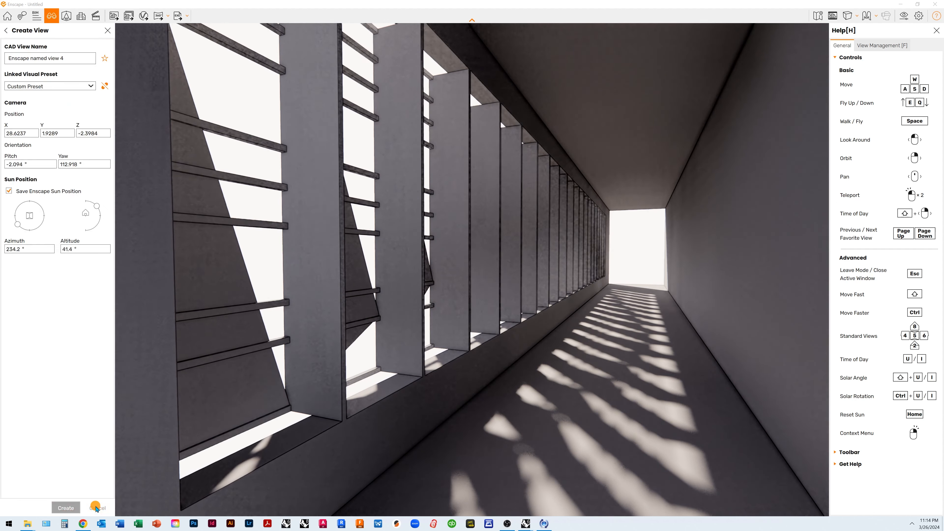
drag(76, 57, 6, 58)
text(CORRIDOR_1)
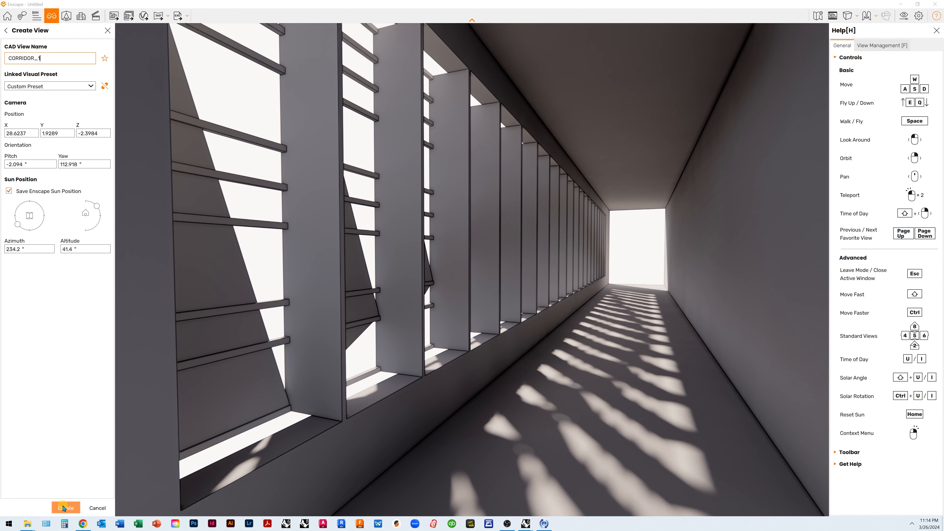
click(64, 508)
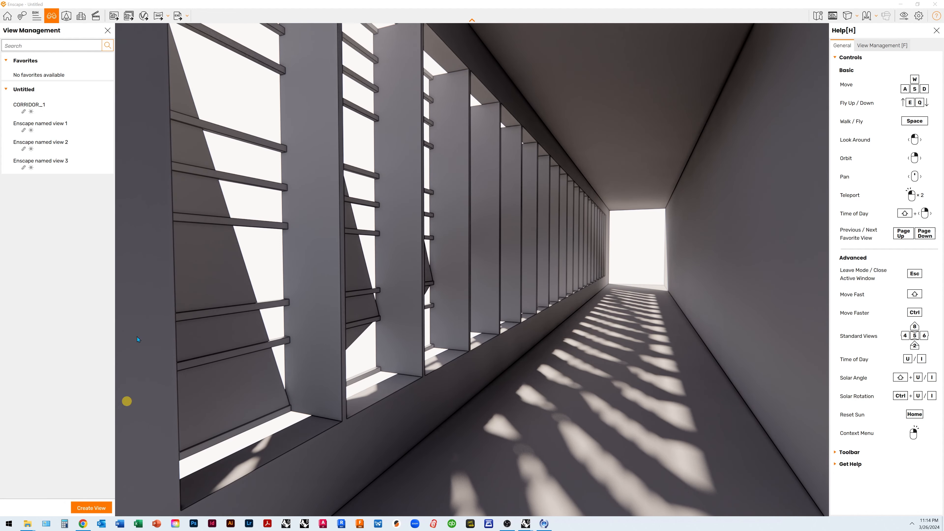
- Leave view management, orbit around the outside of the box, and recall the saved CORRIDOR_1 view
click(108, 33)
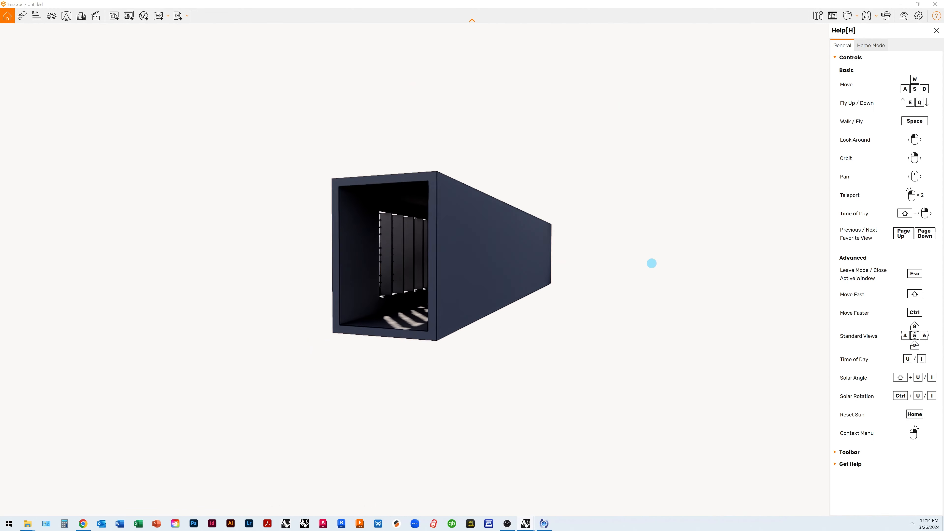
right_drag(652, 264, 99, 129)
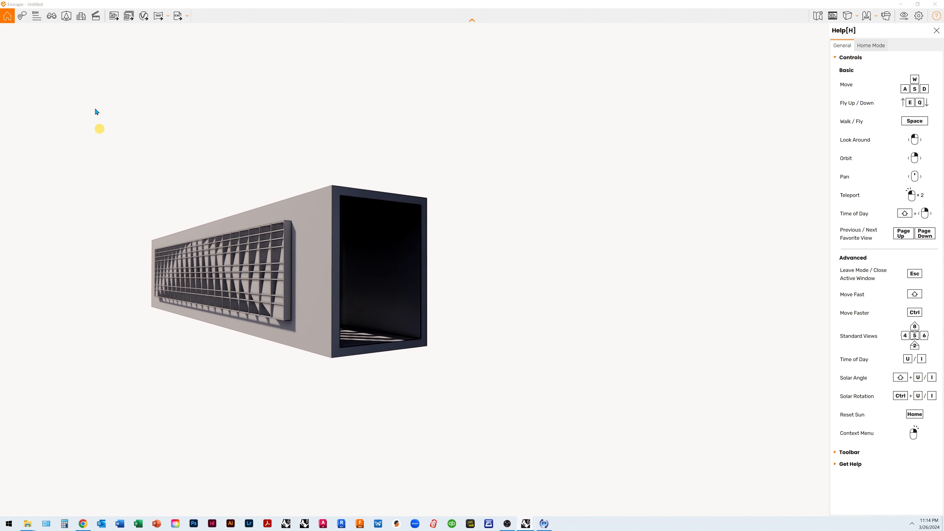
click(51, 17)
click(37, 105)
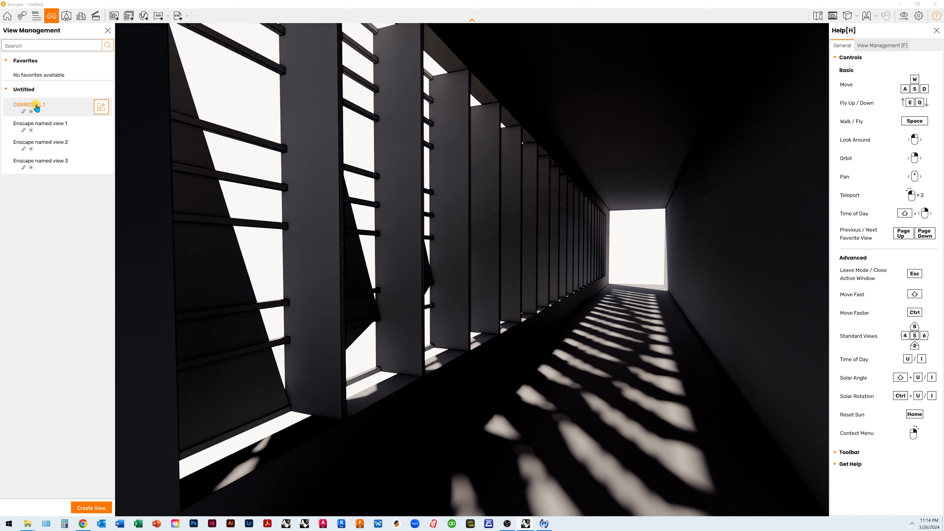
click(66, 124)
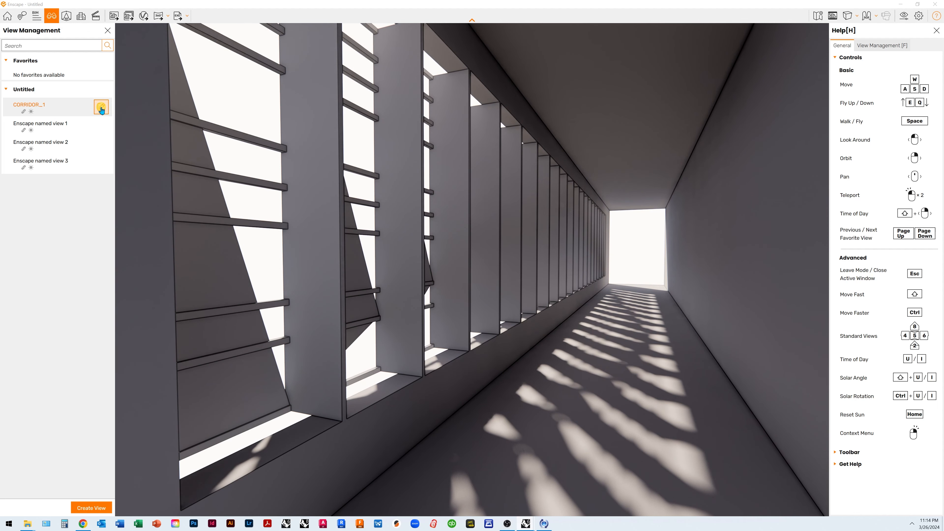
- Edit the CORRIDOR_1 view's sun position to azimuth 138.6° and altitude 35.0°, and save the view
click(101, 108)
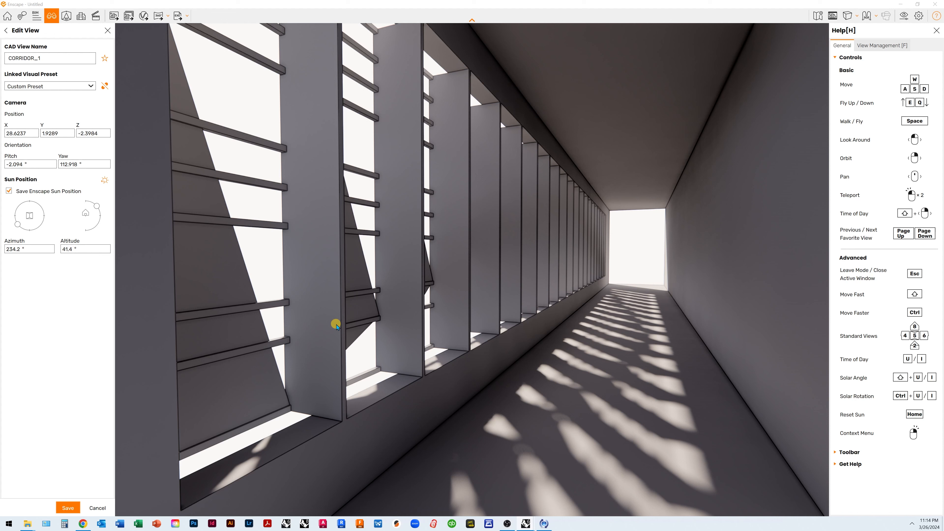
click(8, 190)
drag(16, 223, 35, 219)
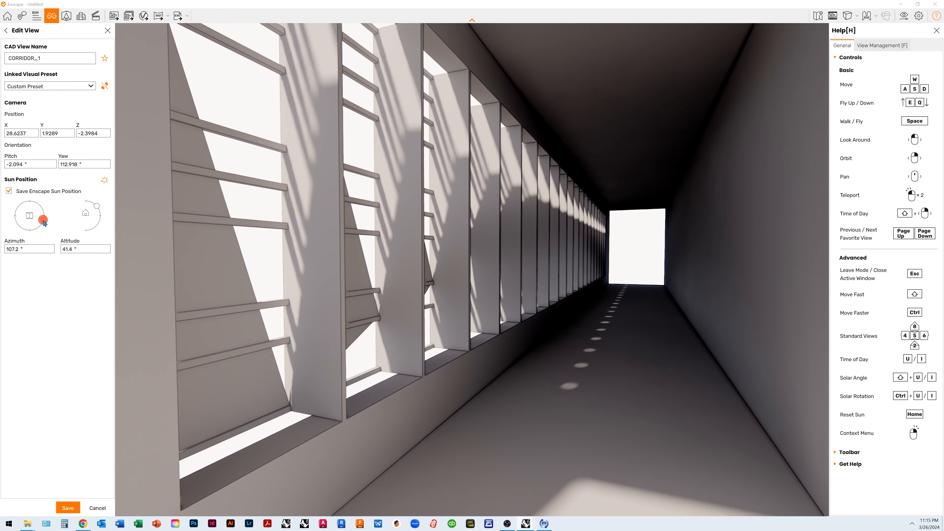
mouse_move(43, 222)
mouse_down()
mouse_move(31, 233)
mouse_move(11, 223)
mouse_move(30, 232)
mouse_up()
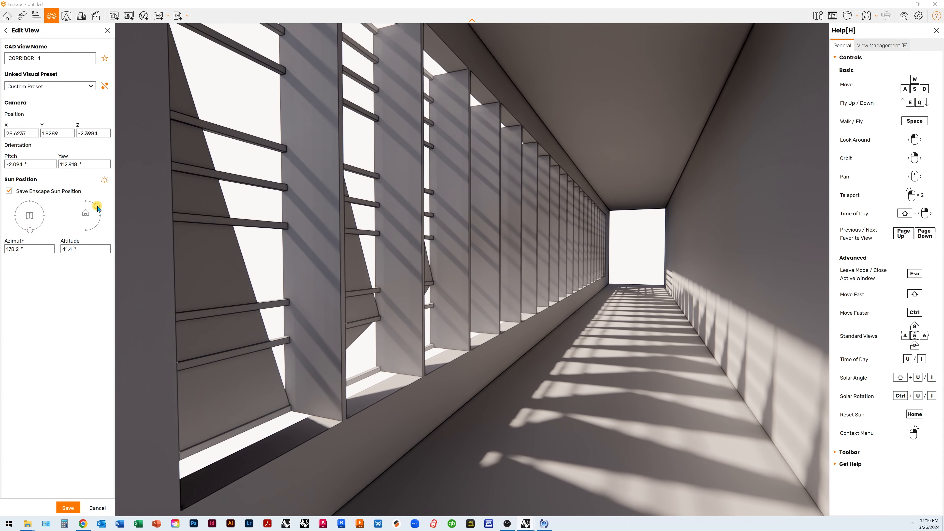
drag(98, 208, 101, 212)
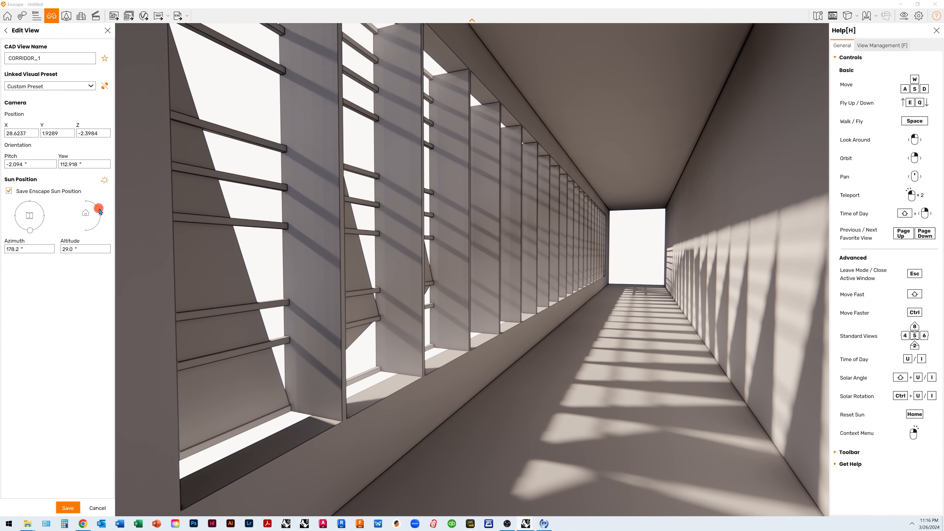
mouse_move(100, 211)
mouse_down()
mouse_move(89, 203)
mouse_move(101, 212)
mouse_up()
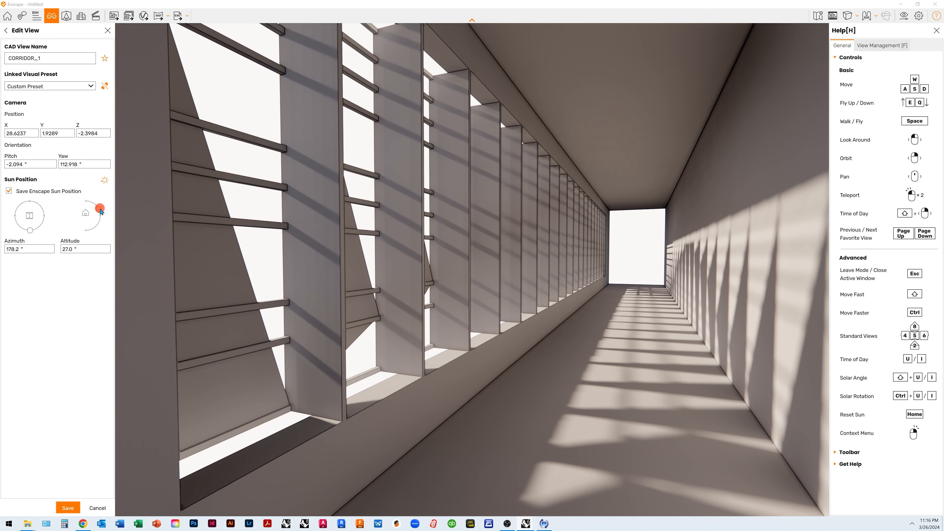
drag(101, 211, 101, 210)
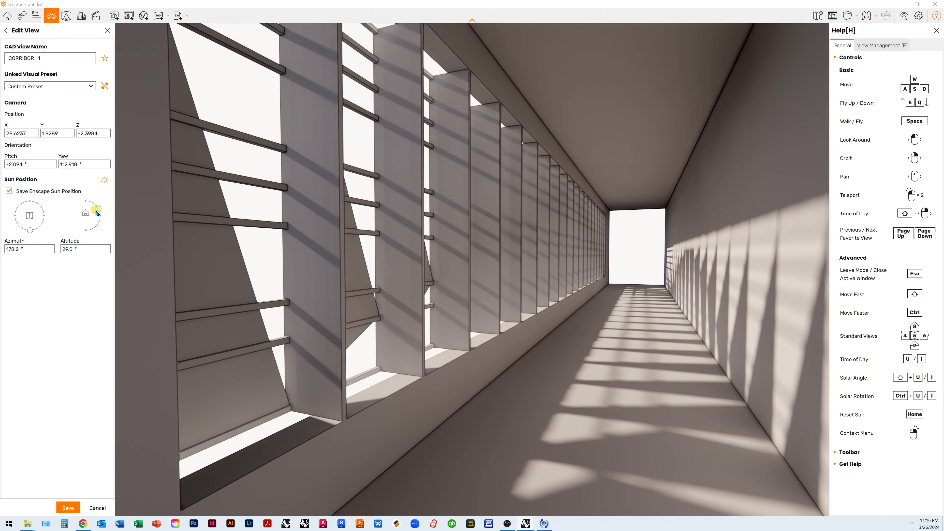
drag(101, 212, 99, 209)
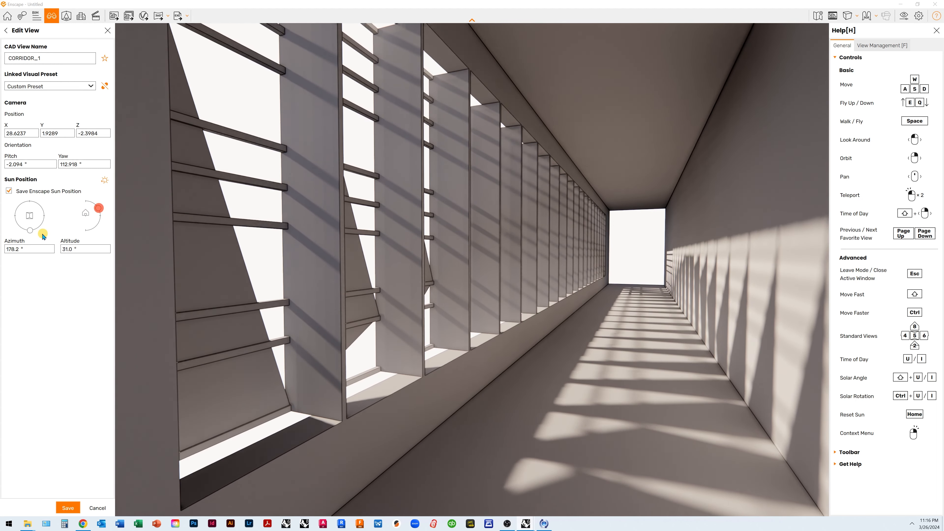
drag(31, 231, 40, 227)
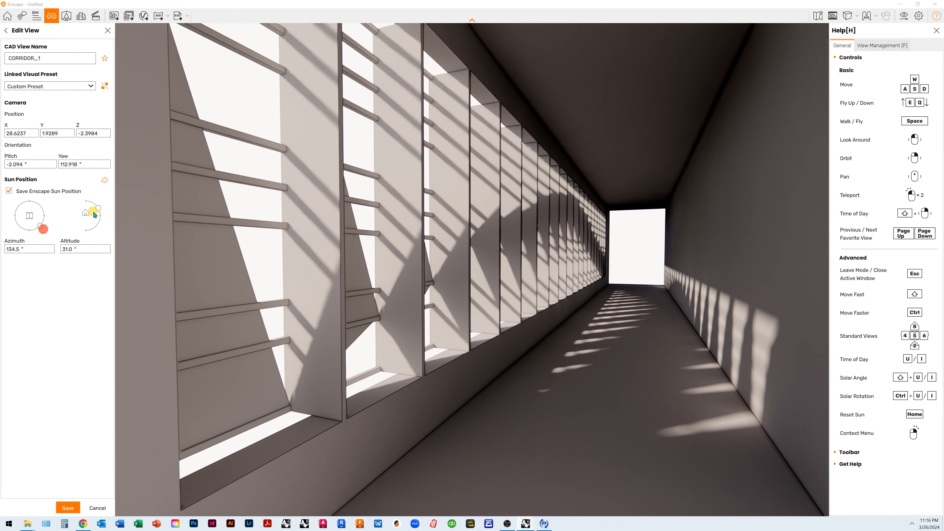
drag(99, 208, 99, 209)
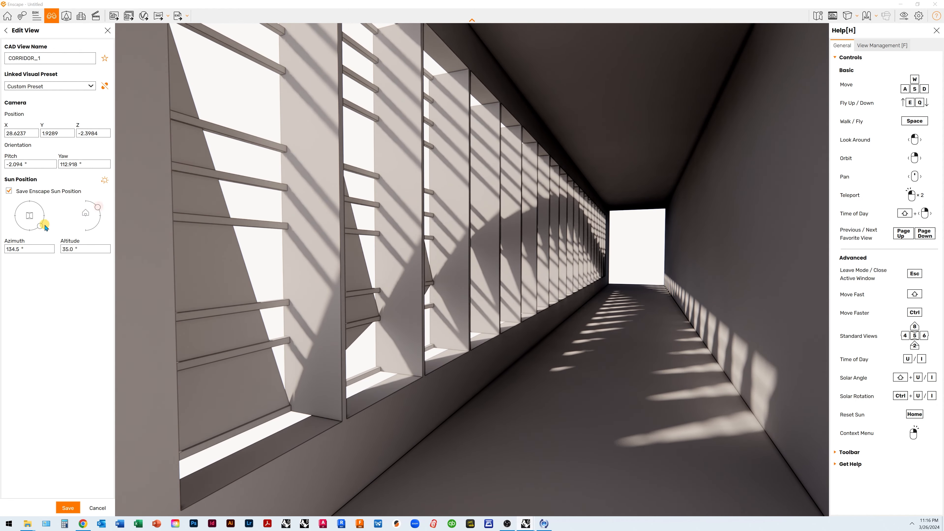
drag(39, 226, 41, 229)
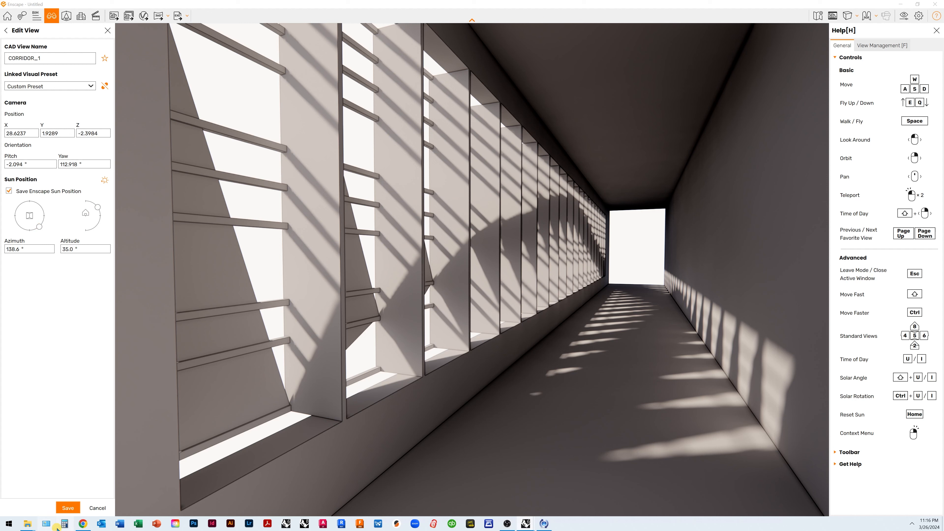
click(69, 508)
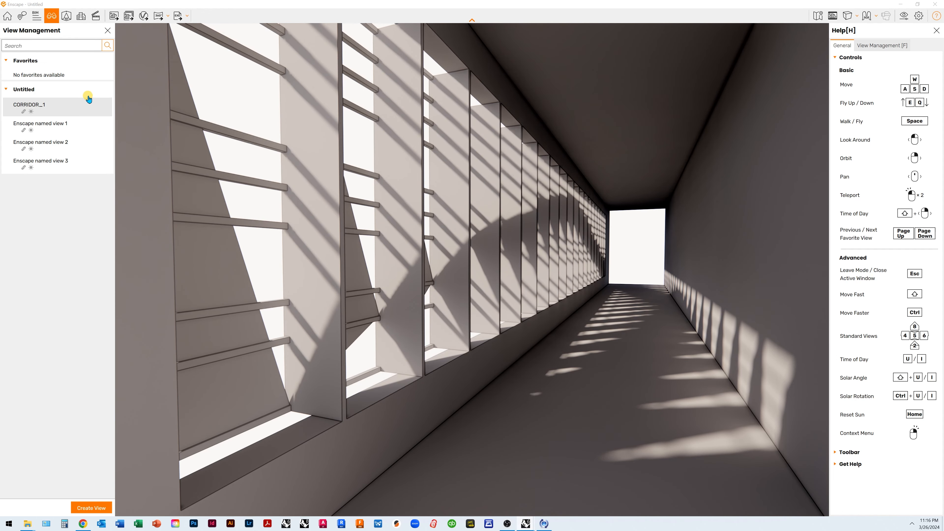
- Create a second view named CORRIDOR_2 from the same camera with the sun azimuth at 230.9°
mouse_move(82, 102)
click(92, 508)
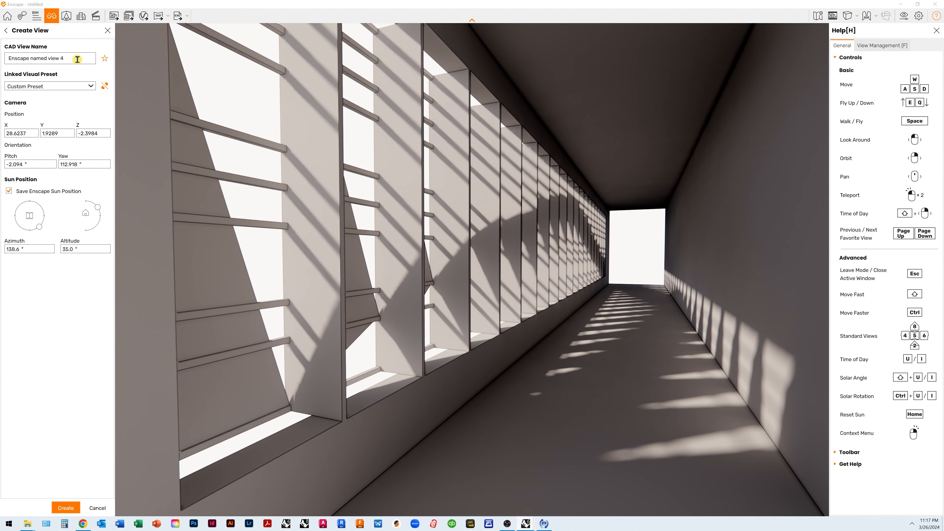
drag(75, 57, 1, 63)
text(CORRIDOR_2)
drag(41, 228, 19, 227)
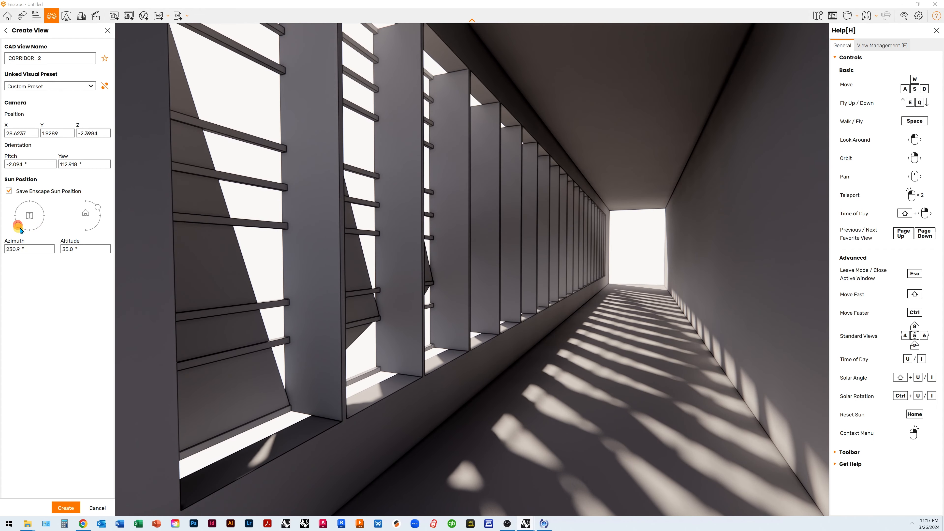
click(63, 509)
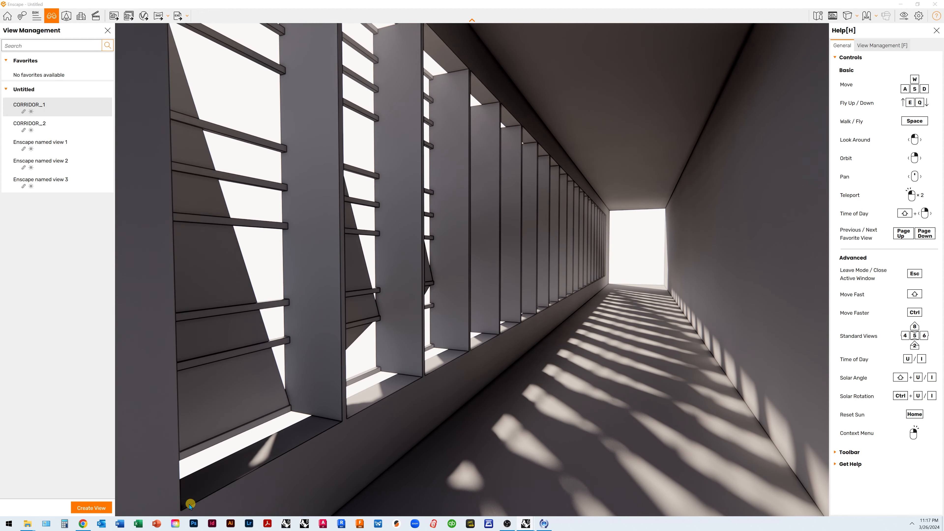
- Move the camera outside the box, reopen the saved views, and alternate between CORRIDOR_1 and CORRIDOR_2 to compare their sunlight
click(109, 32)
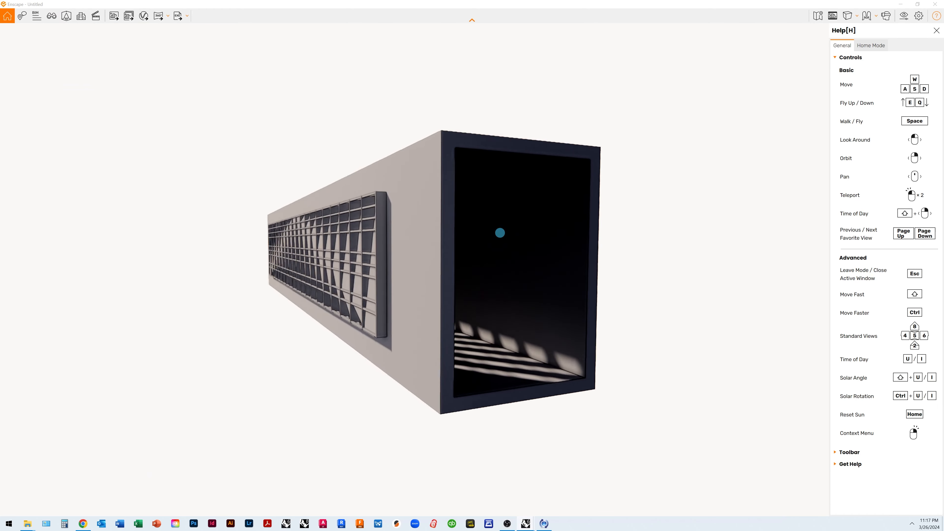
click(52, 16)
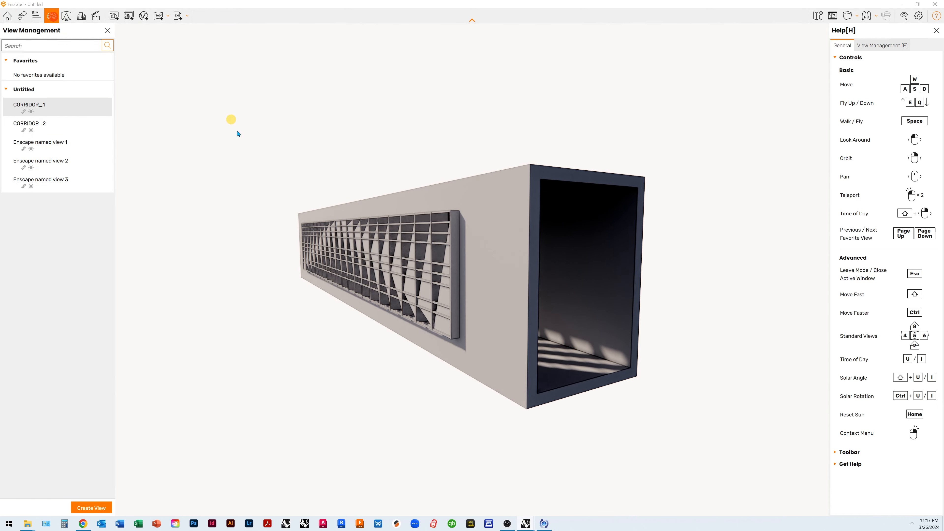
click(64, 106)
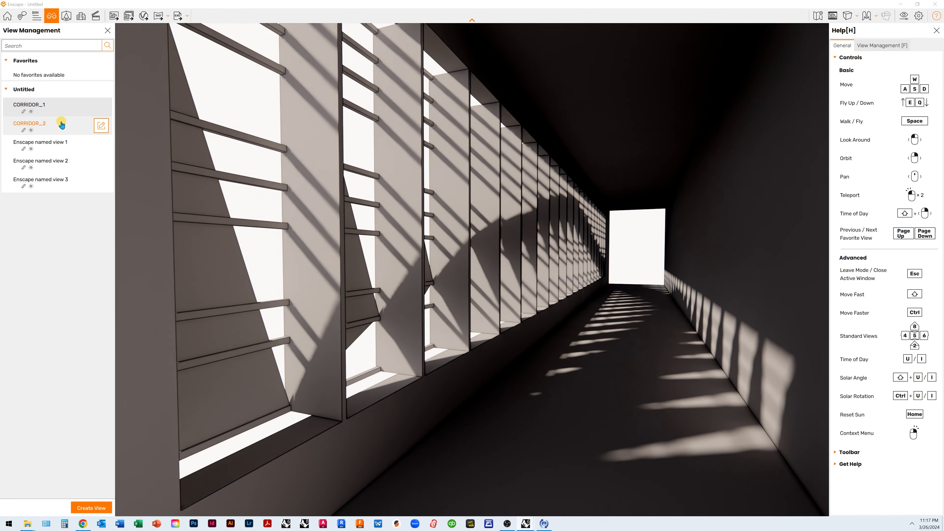
click(61, 126)
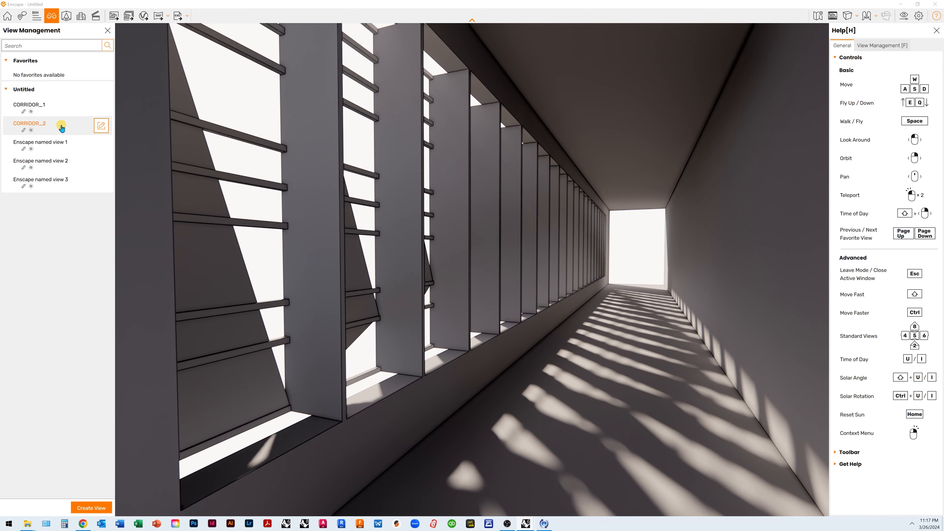
click(62, 108)
click(65, 114)
click(63, 127)
click(63, 128)
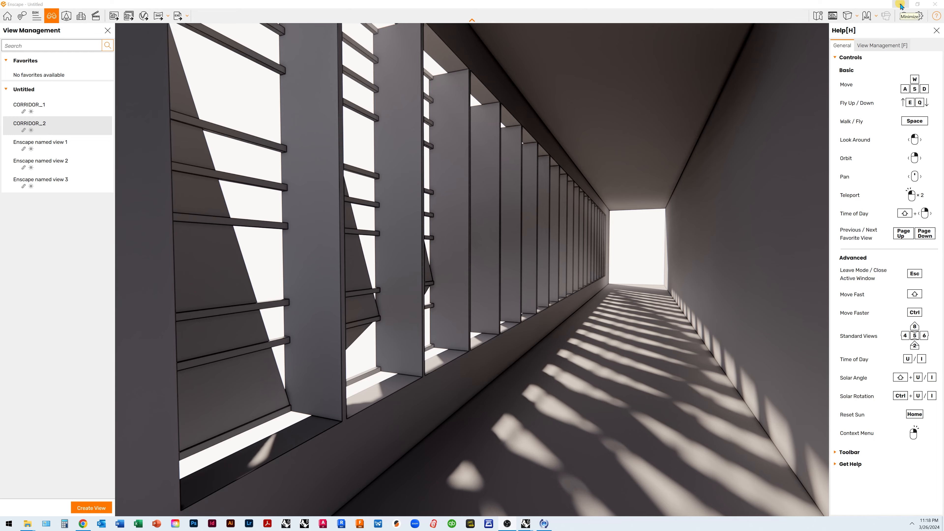
- Switch to the Rhino model, orbit around the box, and preview the Enscape window before returning to Rhino
click(902, 5)
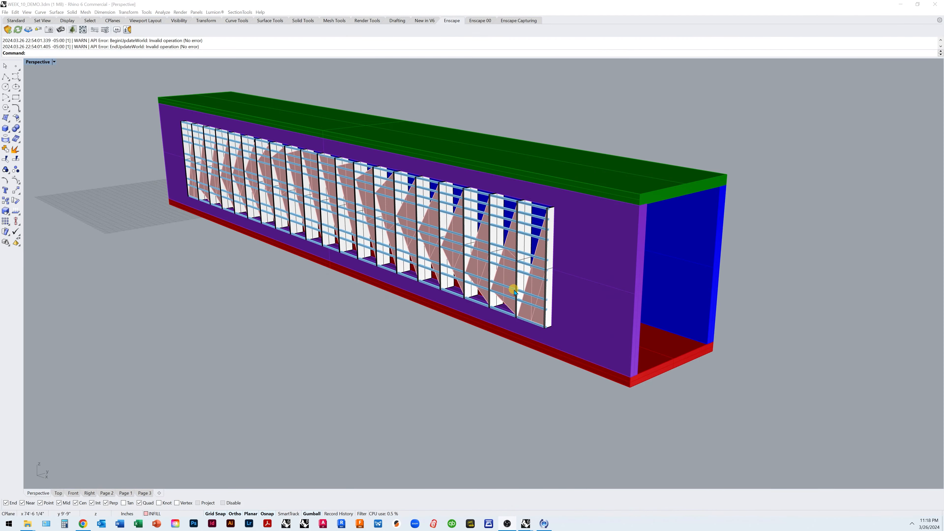
mouse_move(582, 272)
right_down()
mouse_move(641, 274)
mouse_move(567, 274)
mouse_move(582, 272)
right_up()
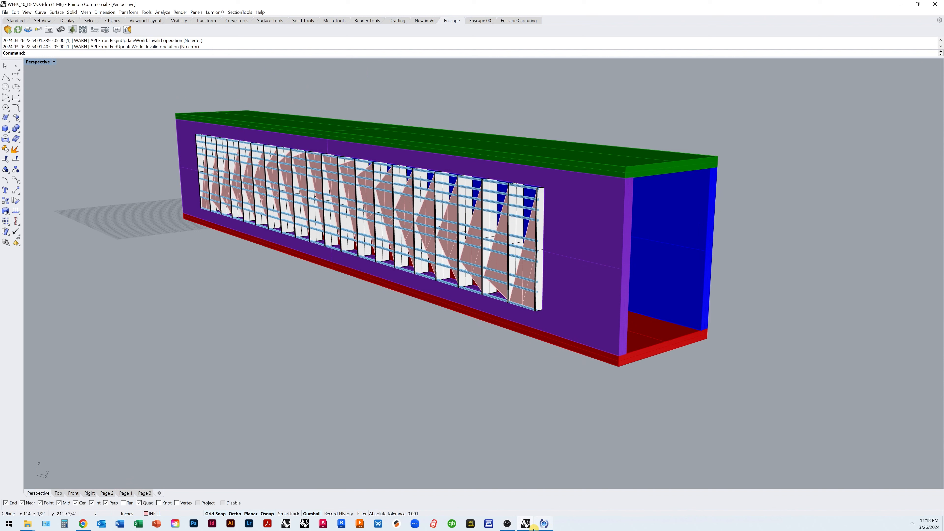
mouse_move(527, 528)
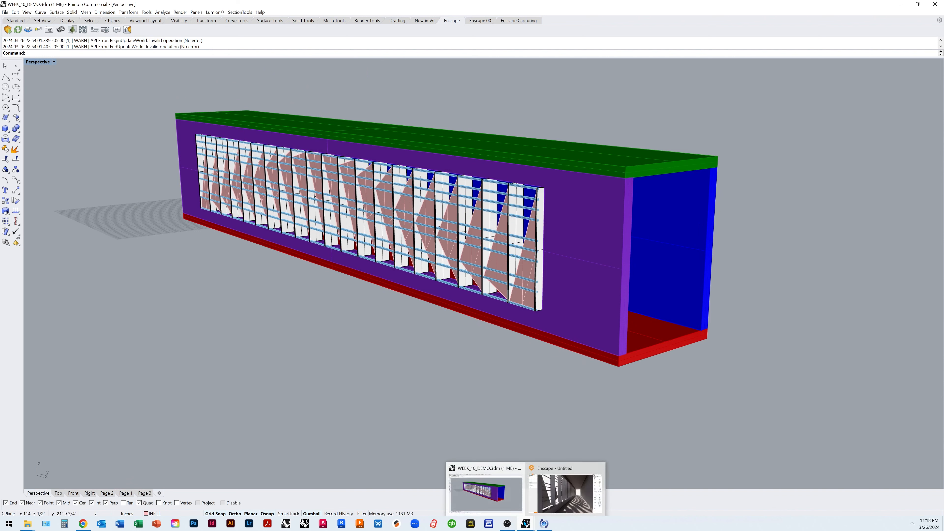
click(570, 507)
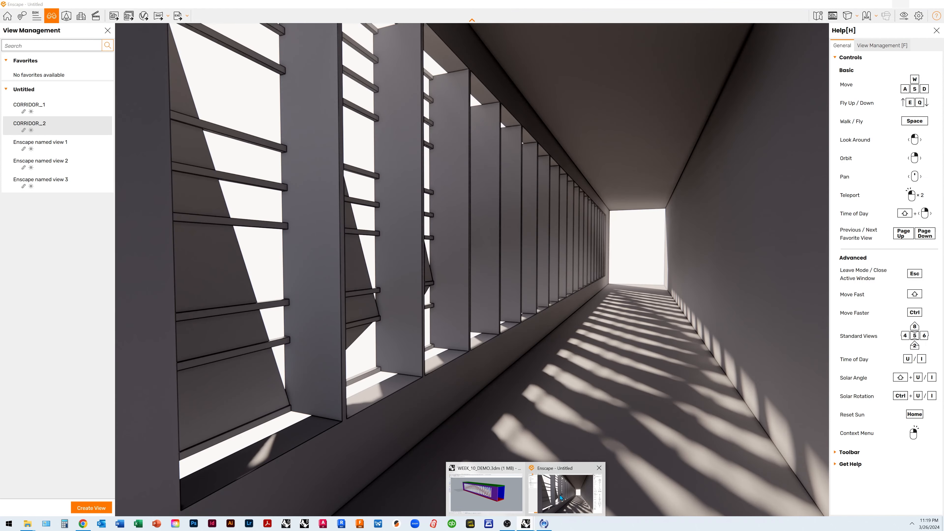
mouse_move(512, 498)
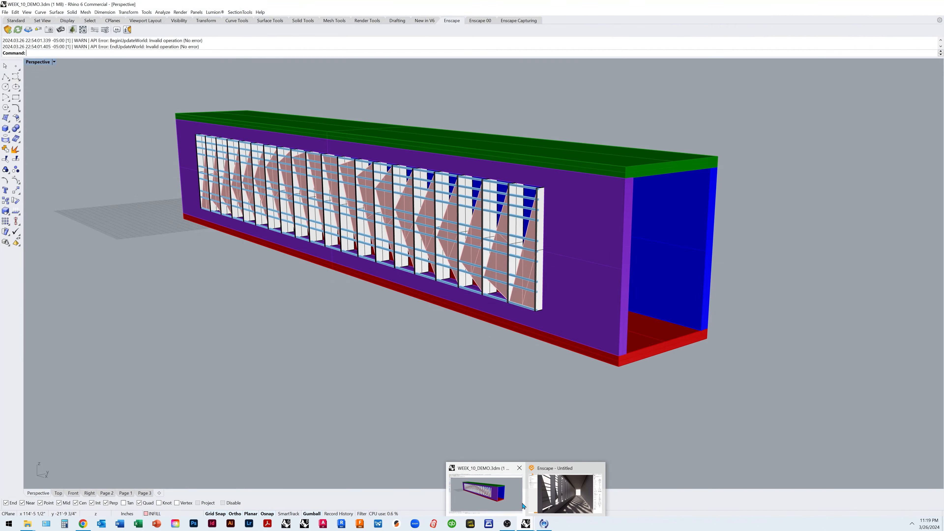
click(528, 438)
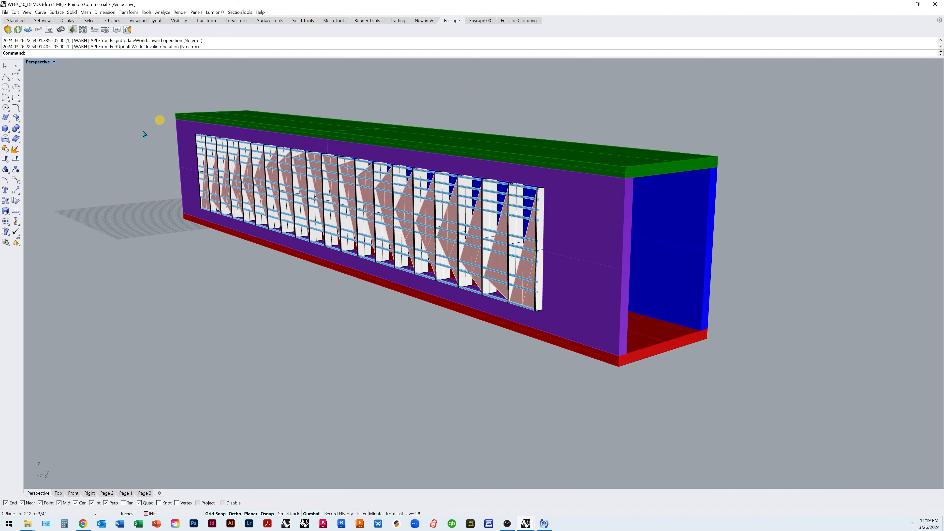
- Set the Rhino Perspective viewport to the southeast (SE) isometric view of the box
right_drag(611, 363, 618, 364)
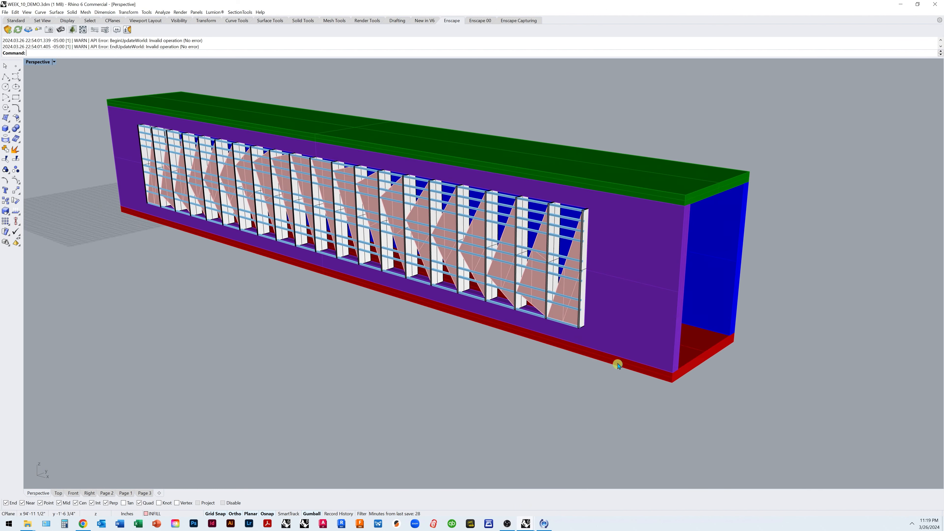
click(54, 62)
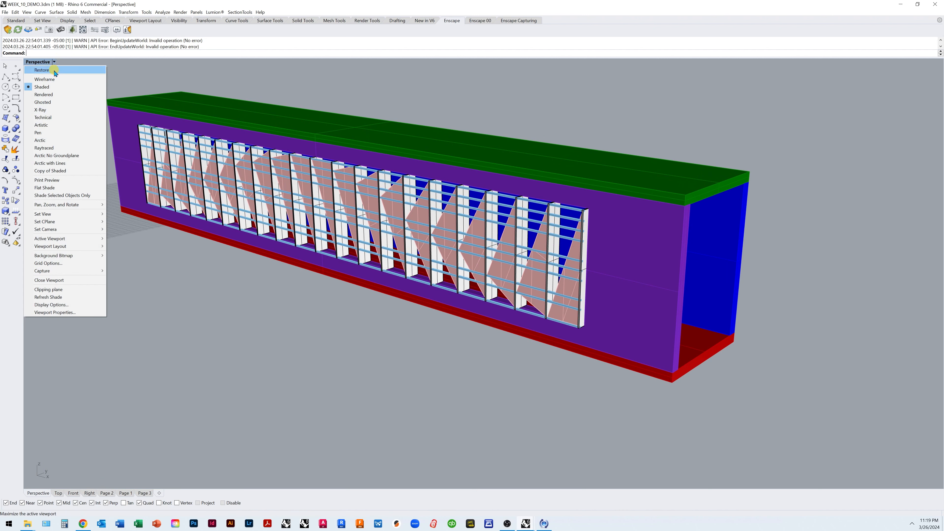
mouse_move(102, 215)
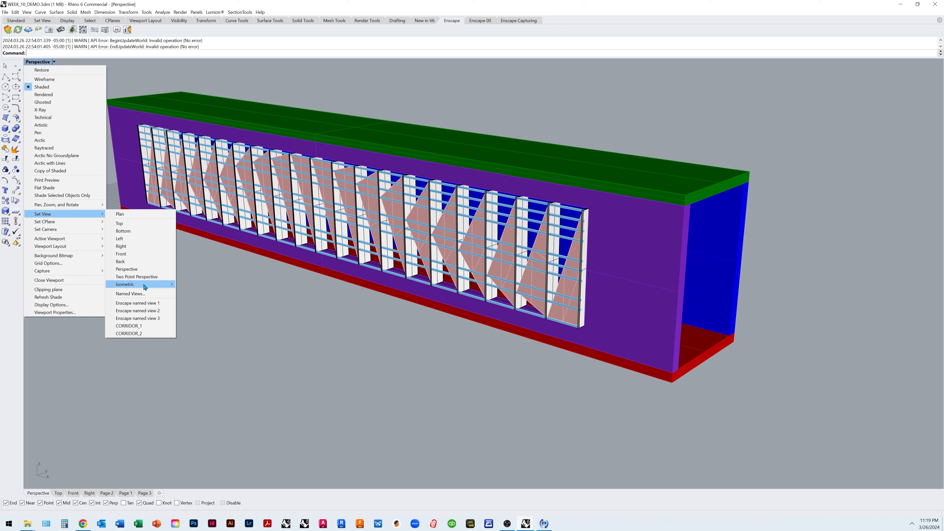
mouse_move(145, 287)
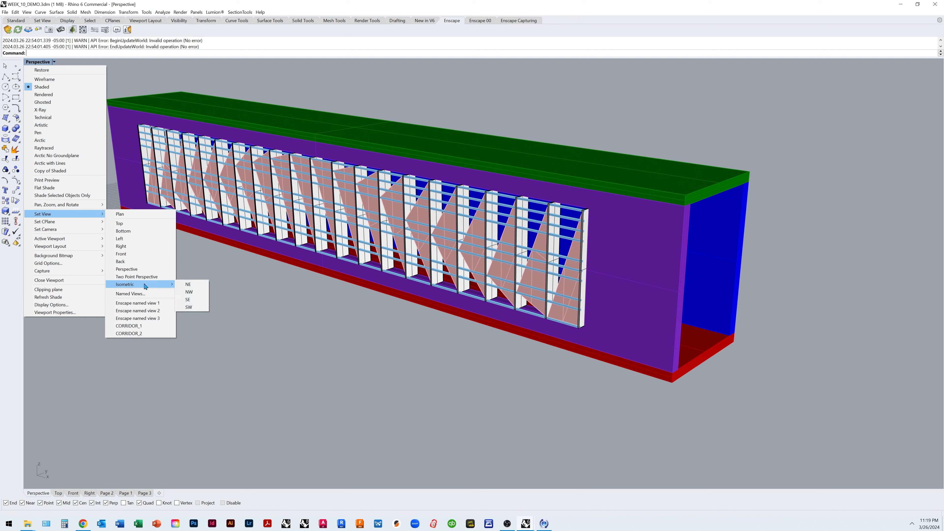
click(188, 299)
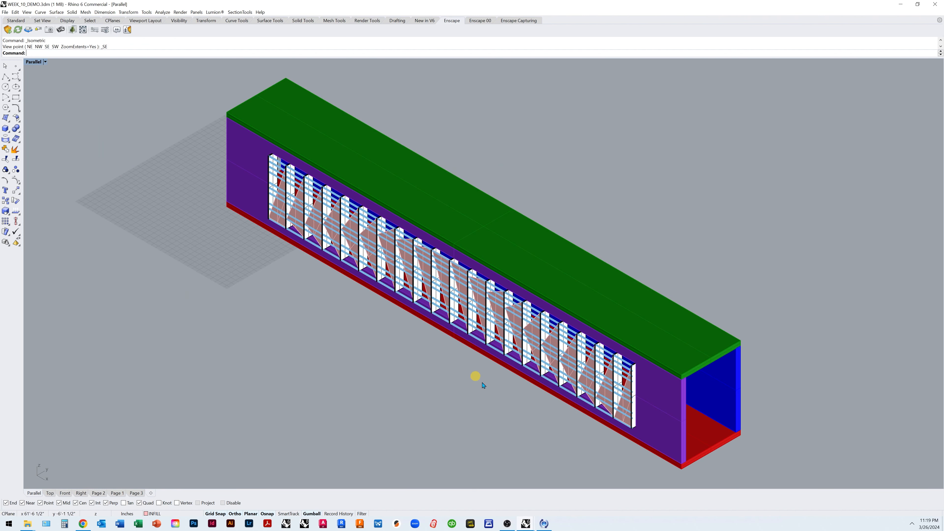
- Save the current isometric viewport as a named view called AXON_1 and close the named views list
click(45, 62)
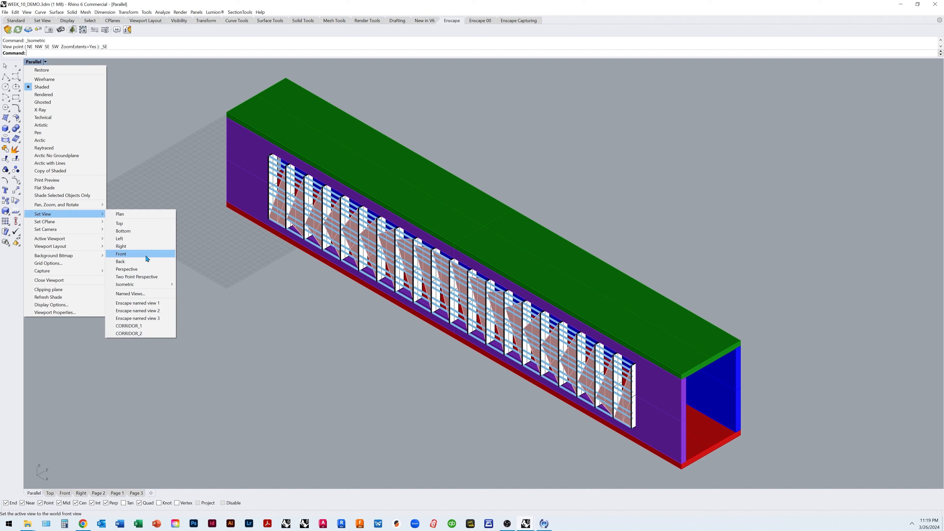
click(152, 294)
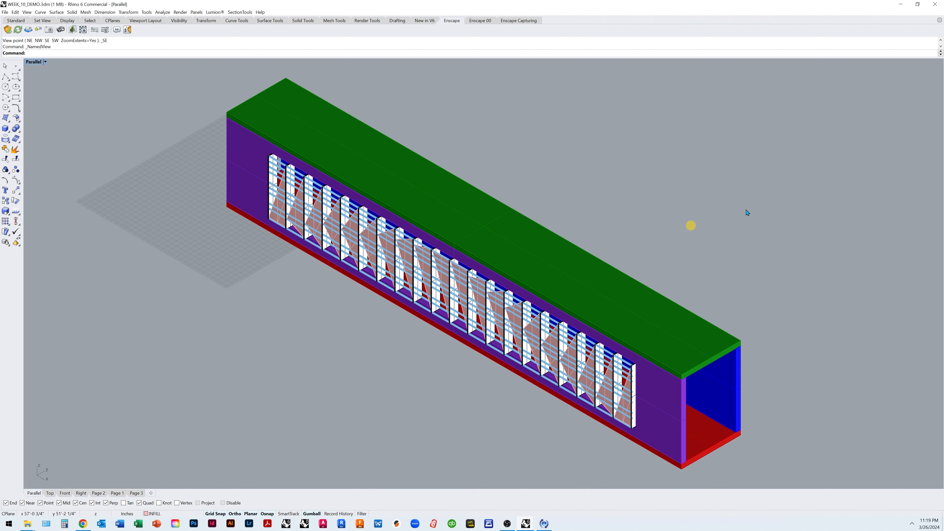
drag(874, 104, 434, 105)
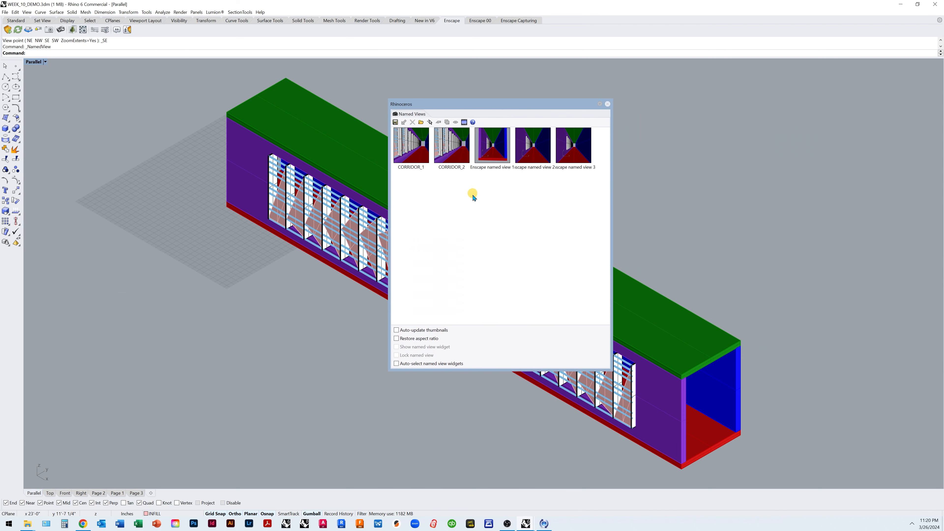
click(395, 123)
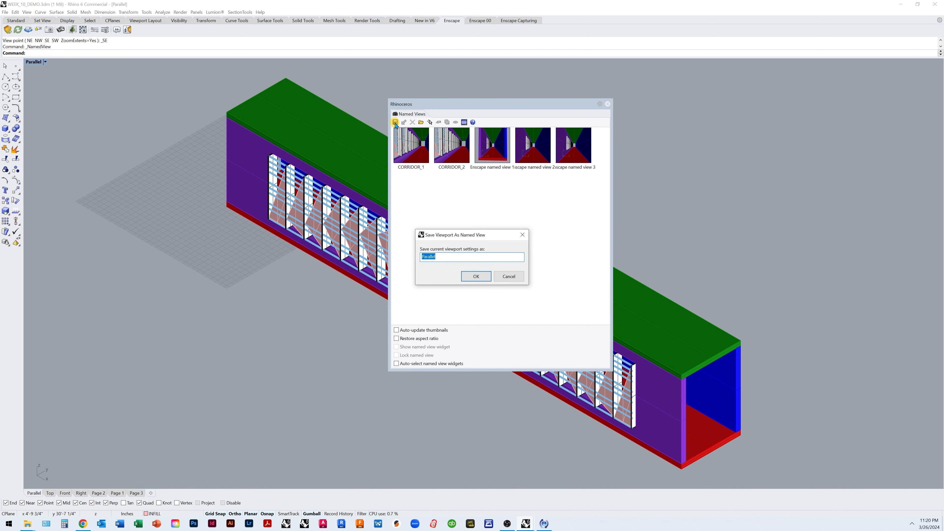
text(AXON_1)
click(476, 277)
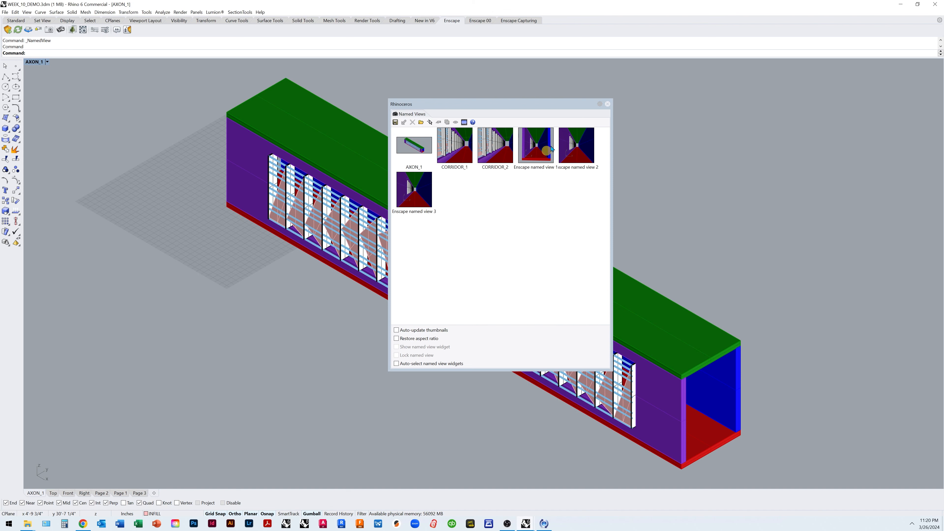
click(608, 105)
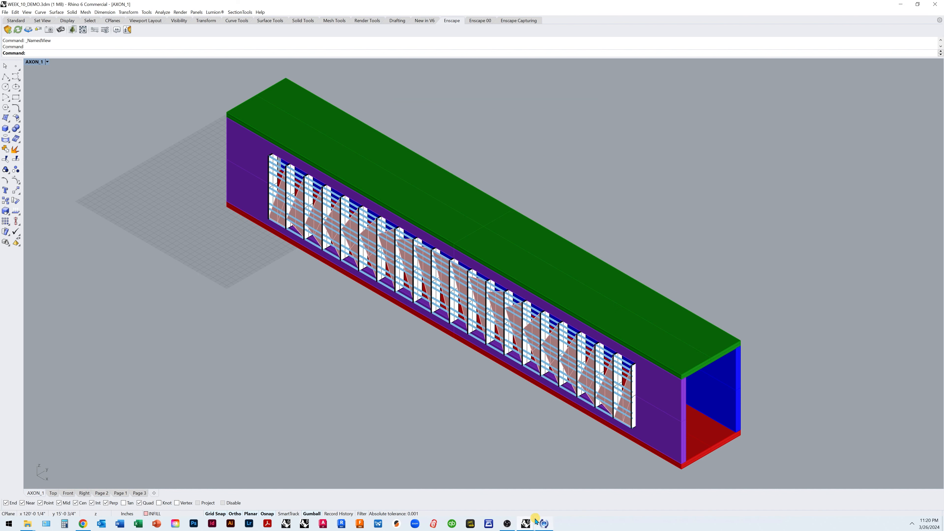
- Switch to Enscape, open the AXON_1 view, and zoom out to show the whole box
mouse_move(529, 528)
click(568, 499)
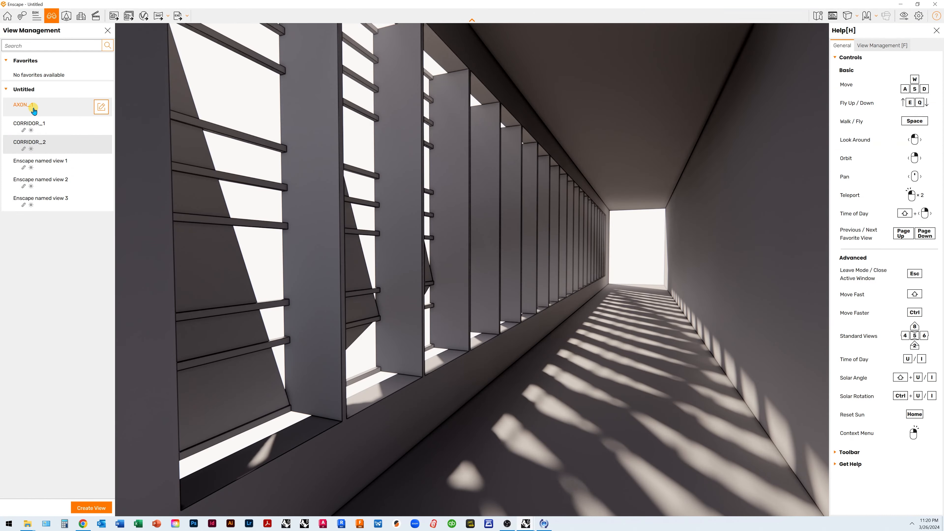
click(30, 107)
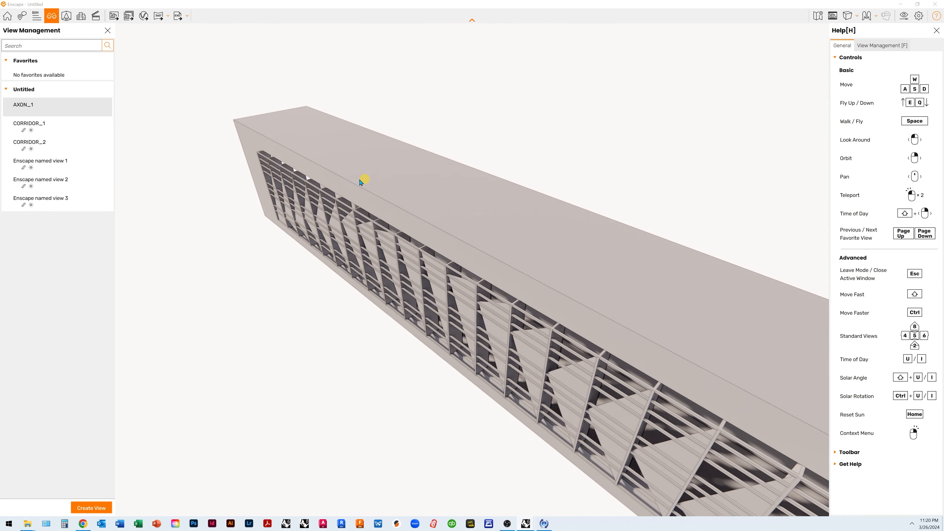
scroll(413, 197, down, 2)
scroll(413, 196, down, 2)
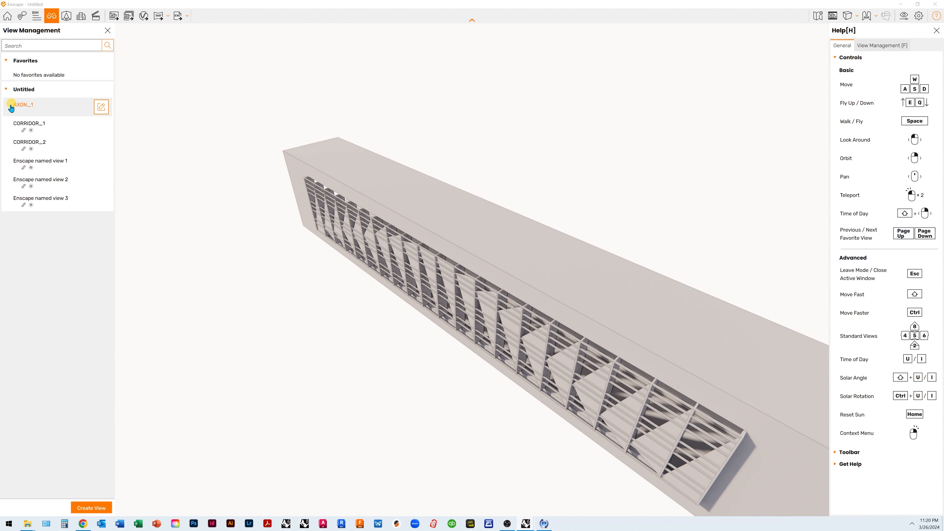
scroll(283, 222, down, 1)
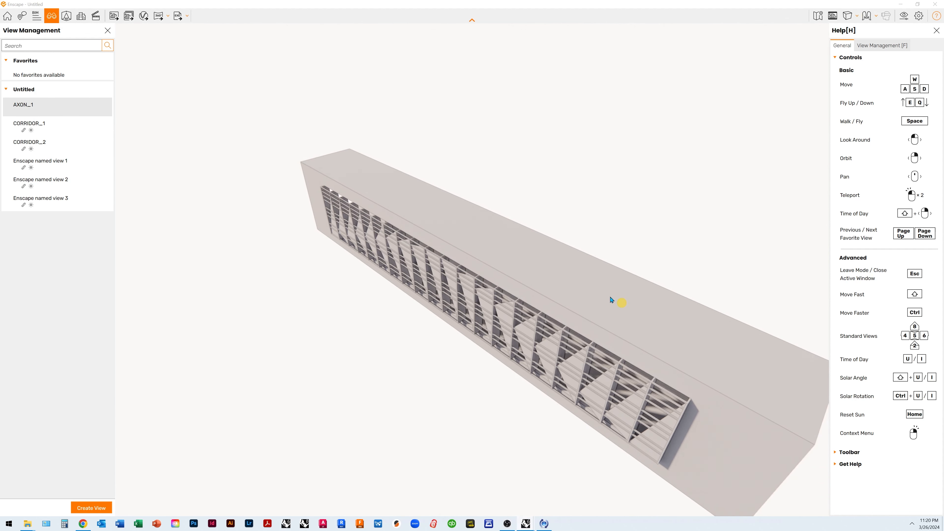
scroll(612, 300, down, 1)
scroll(762, 474, up, 1)
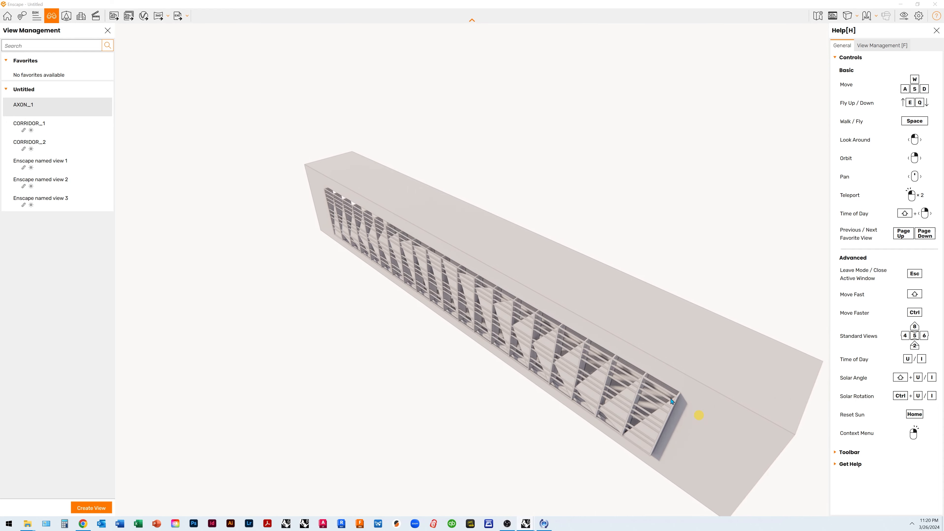
- Change the projection to Orthographic and reload the AXON_1 view
click(858, 19)
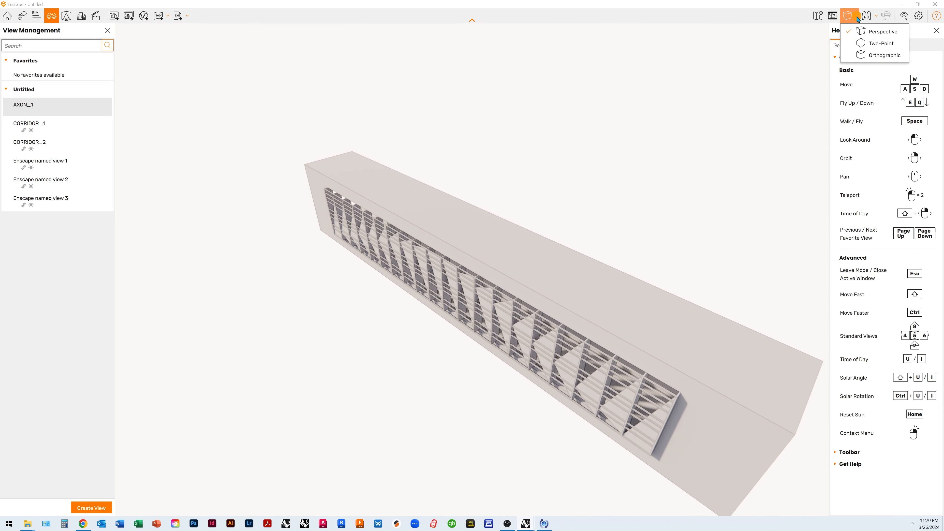
click(863, 55)
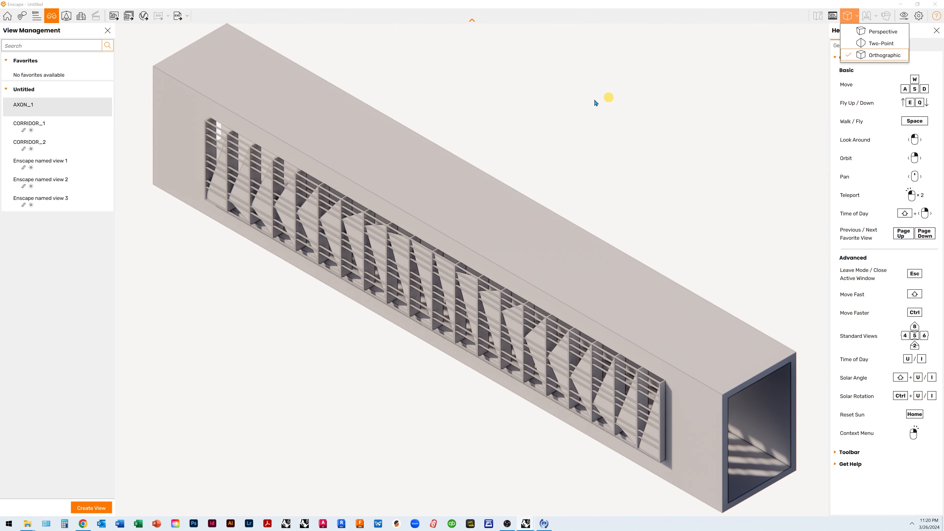
scroll(383, 220, down, 1)
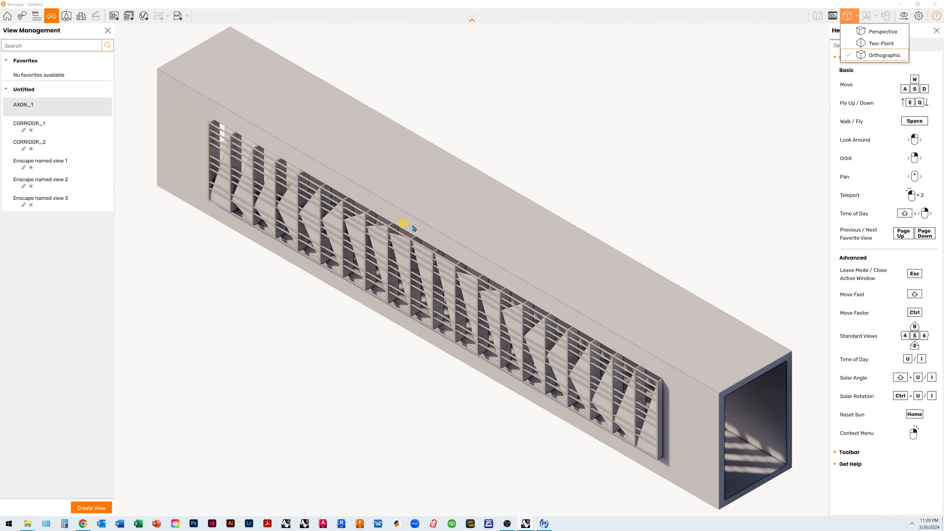
click(28, 106)
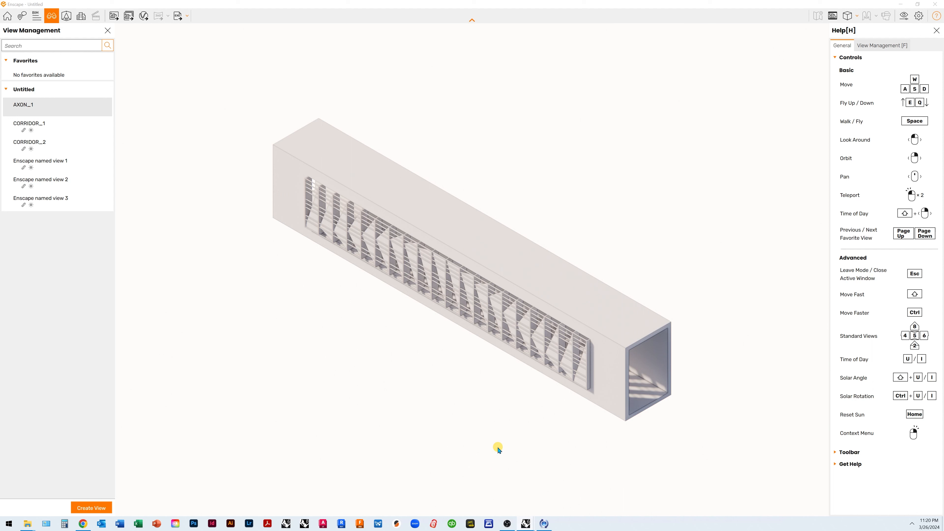
- Edit the AXON_1 view to store its Enscape sun position with azimuth 123.4°, and save it
mouse_move(23, 105)
click(51, 107)
click(51, 107)
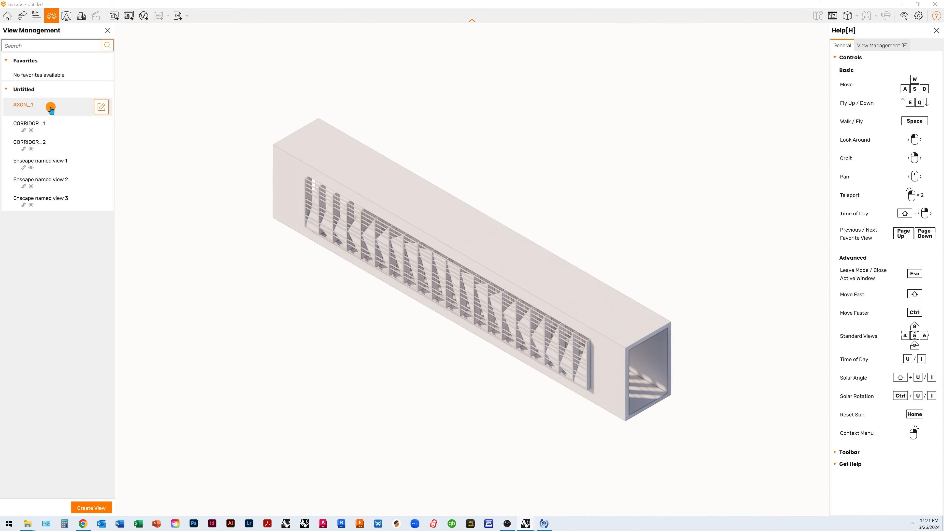
click(101, 108)
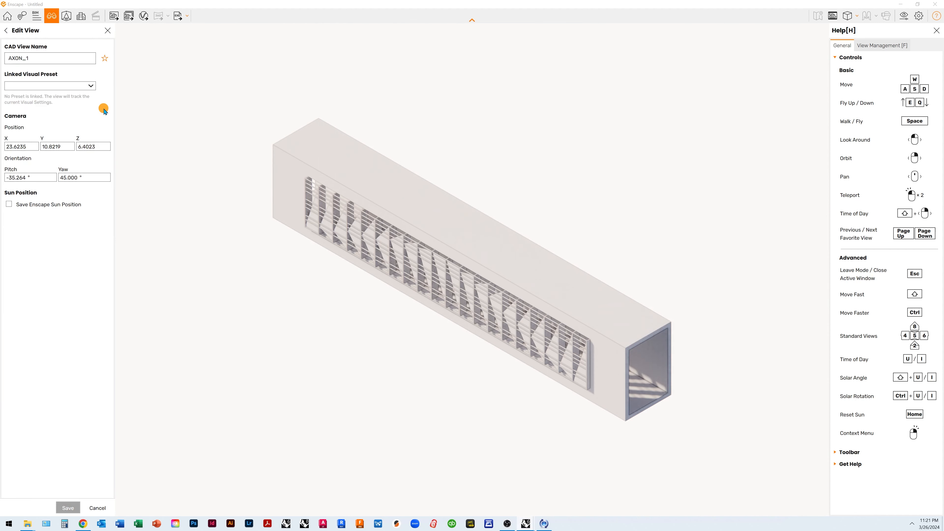
click(9, 205)
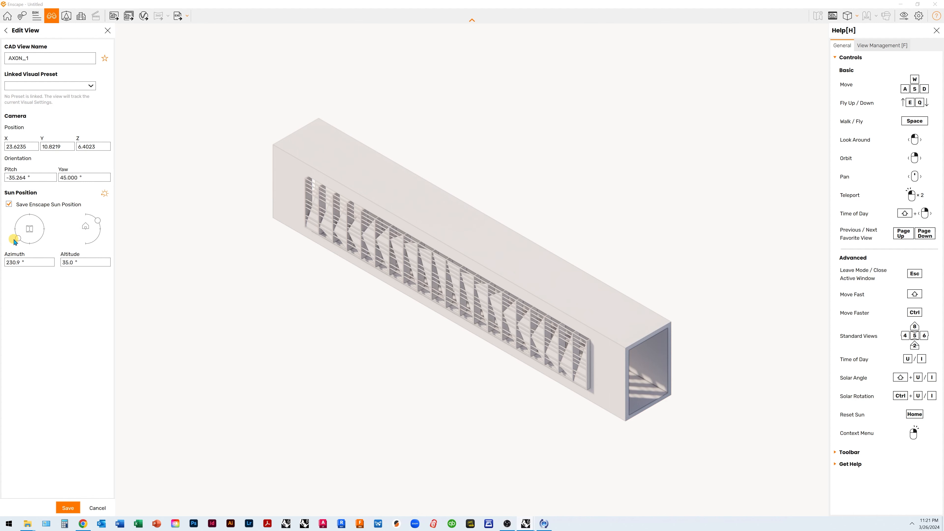
drag(20, 241, 43, 241)
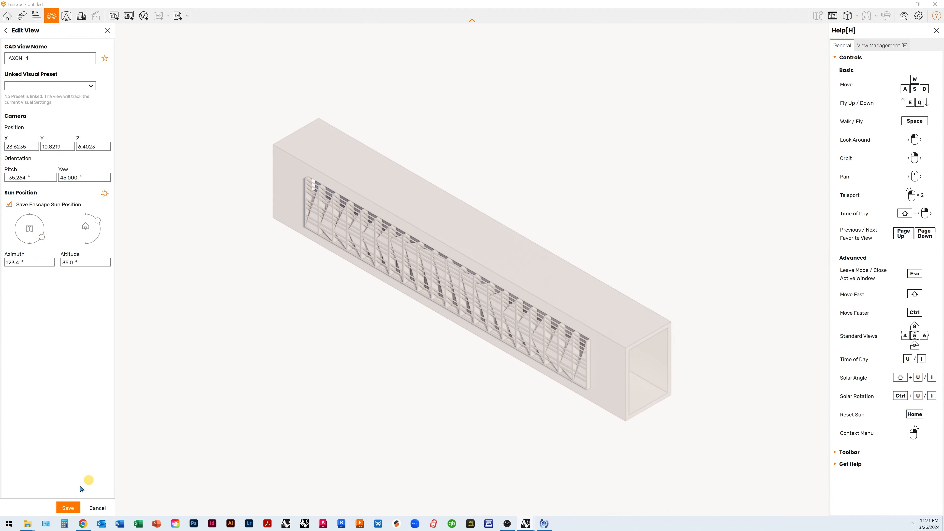
click(74, 509)
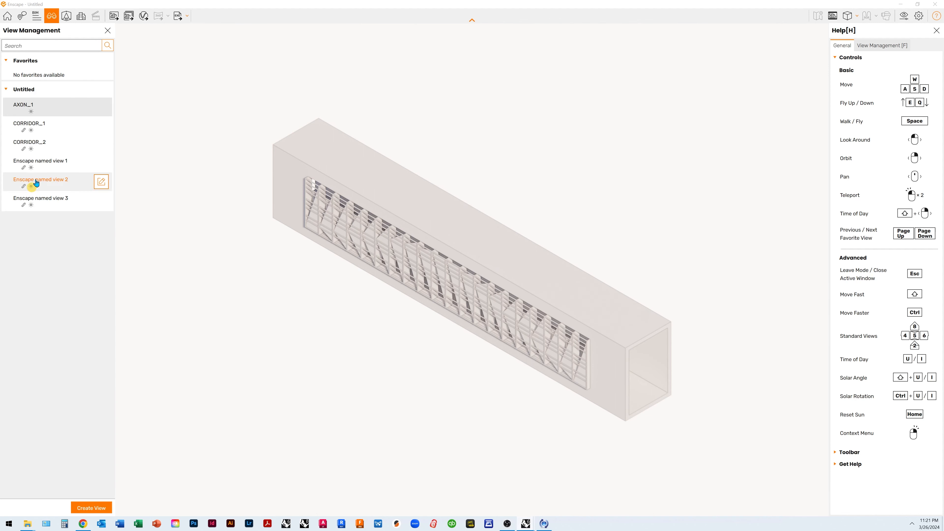
click(106, 113)
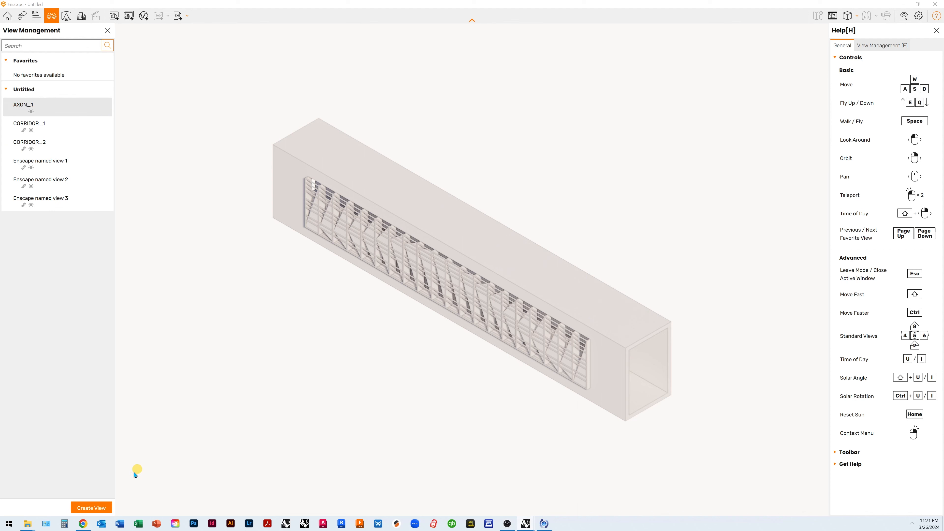
- Create a view named AXON_2 from the same camera with the sun azimuth at 237.7°
click(95, 508)
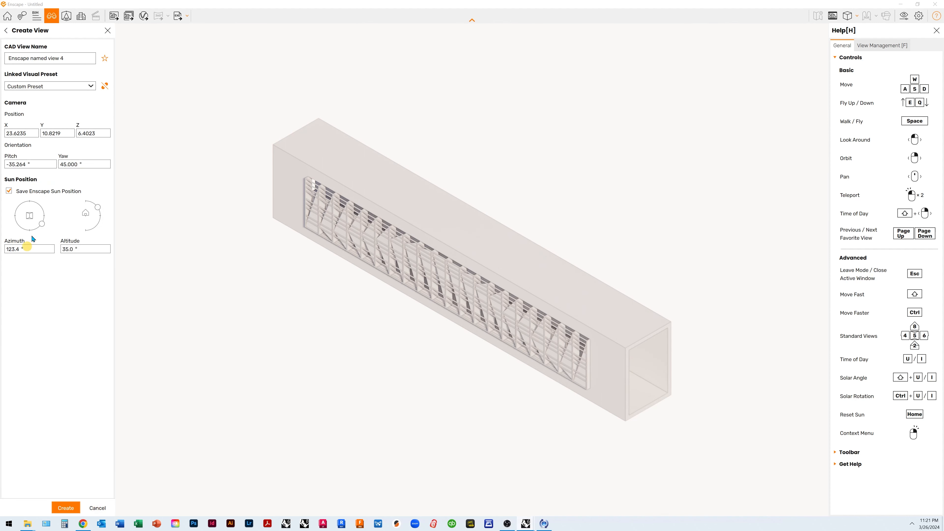
drag(73, 58, 3, 60)
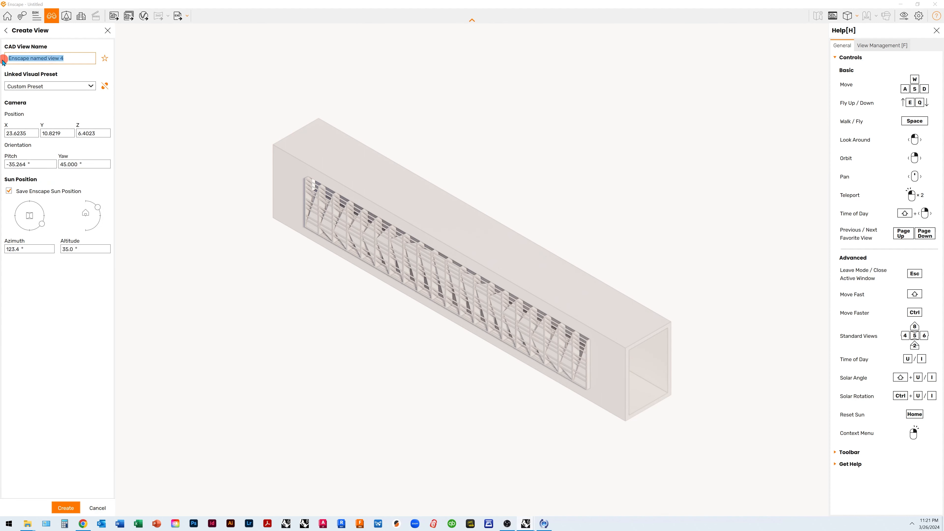
text(AXON_2)
drag(41, 227, 18, 226)
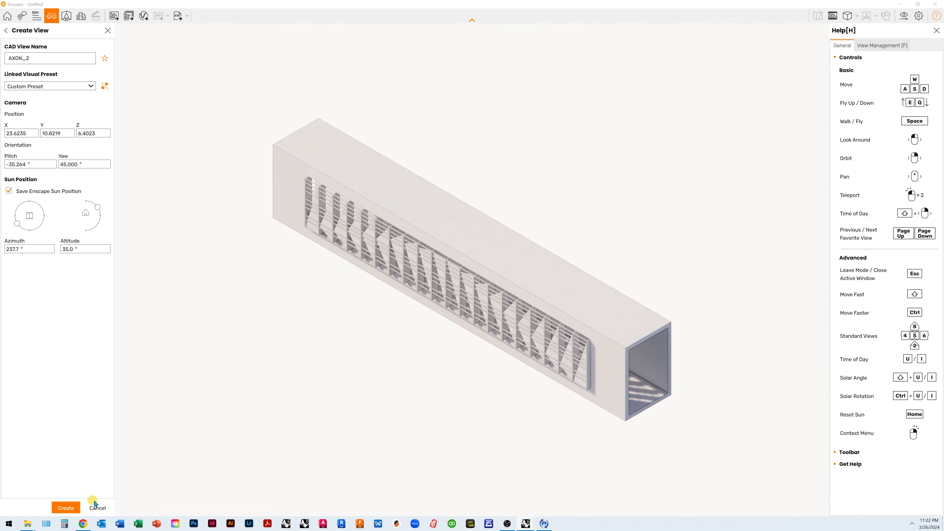
click(66, 506)
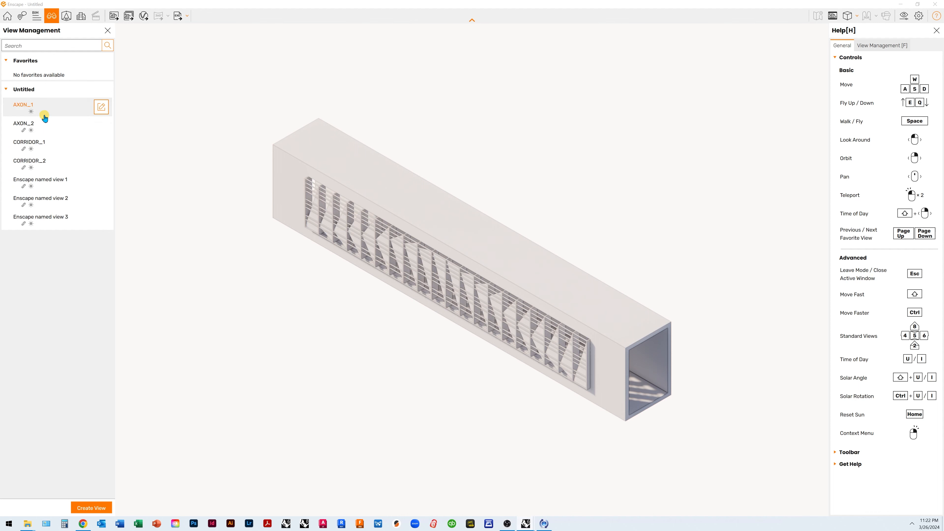
- Open AXON_2, CORRIDOR_1 and CORRIDOR_2 in turn, and return to CORRIDOR_1 to check how it displays in orthographic projection
click(56, 125)
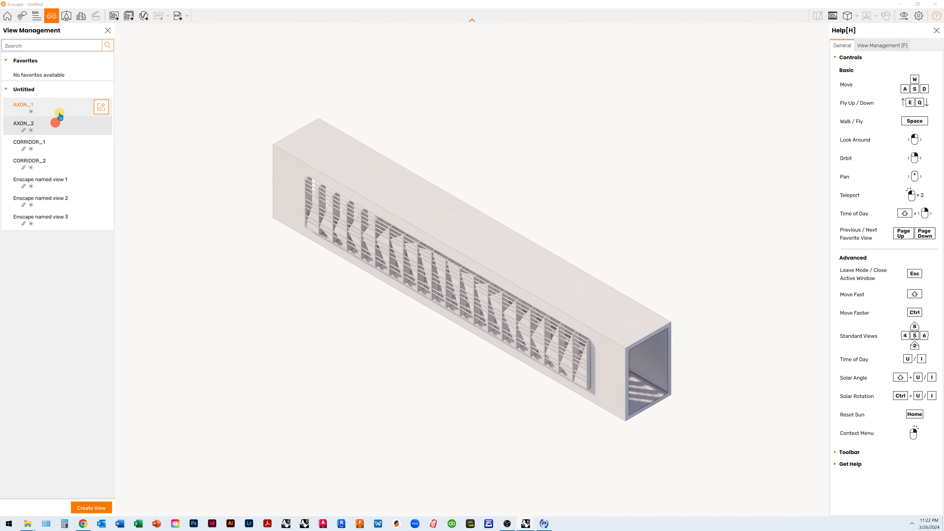
click(61, 144)
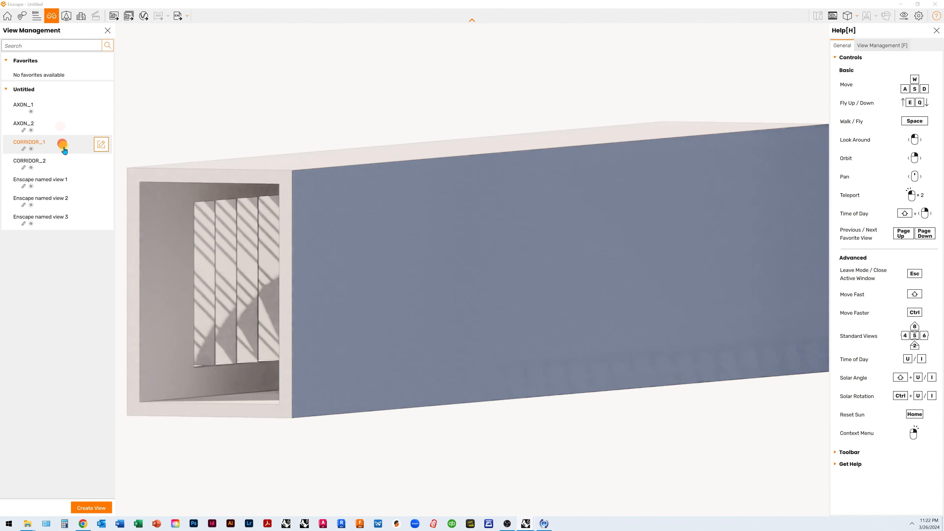
click(62, 163)
click(63, 152)
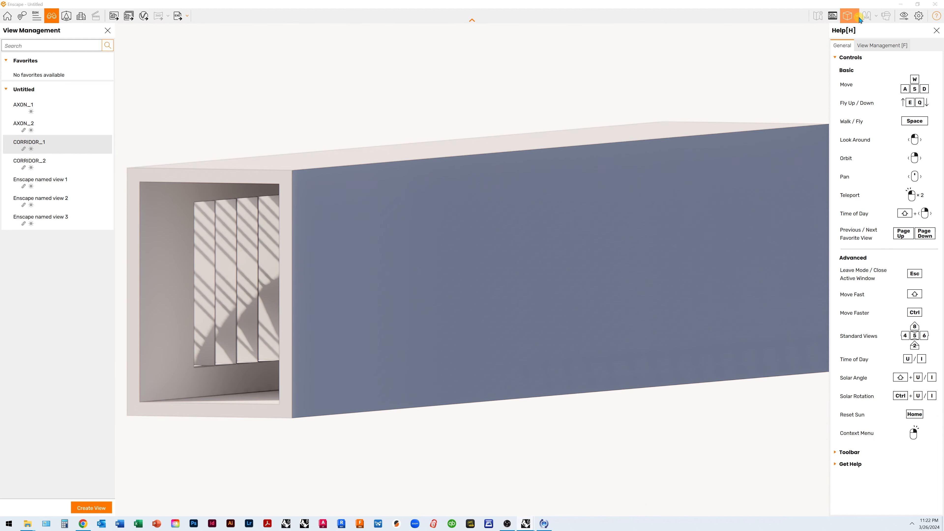
- Switch the projection from Orthographic to Perspective, and change it to Two-Point
click(857, 16)
click(862, 32)
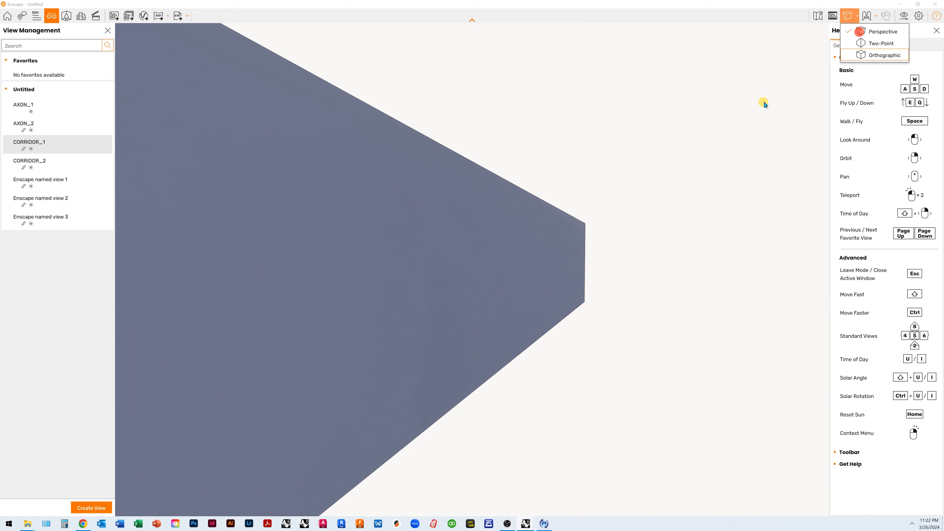
click(870, 44)
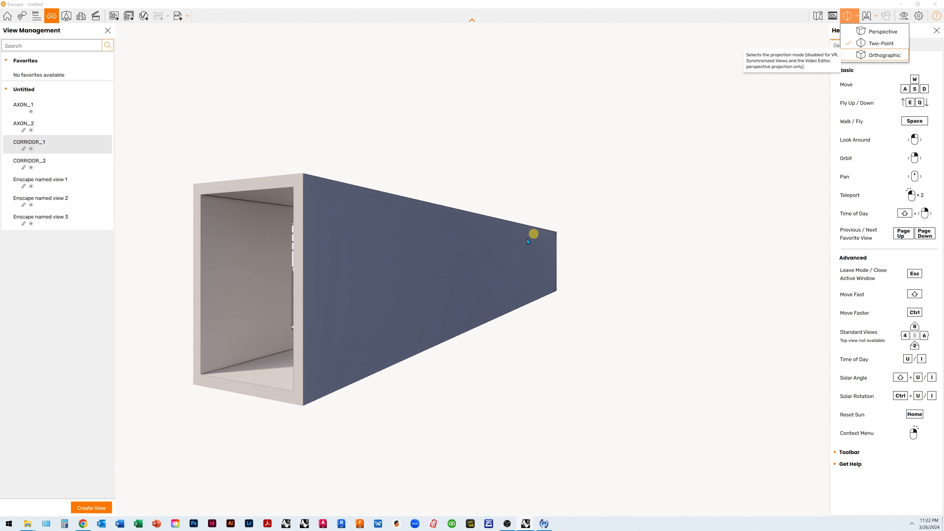
- Orbit outside the box to check it in Two-Point projection, and reopen the CORRIDOR_1 and CORRIDOR_2 views
click(522, 239)
right_drag(522, 239, 577, 238)
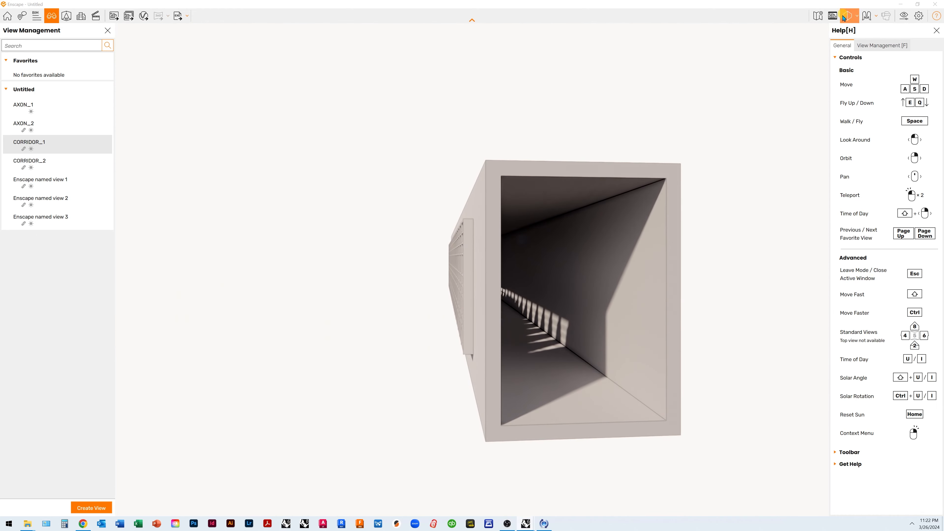
click(32, 147)
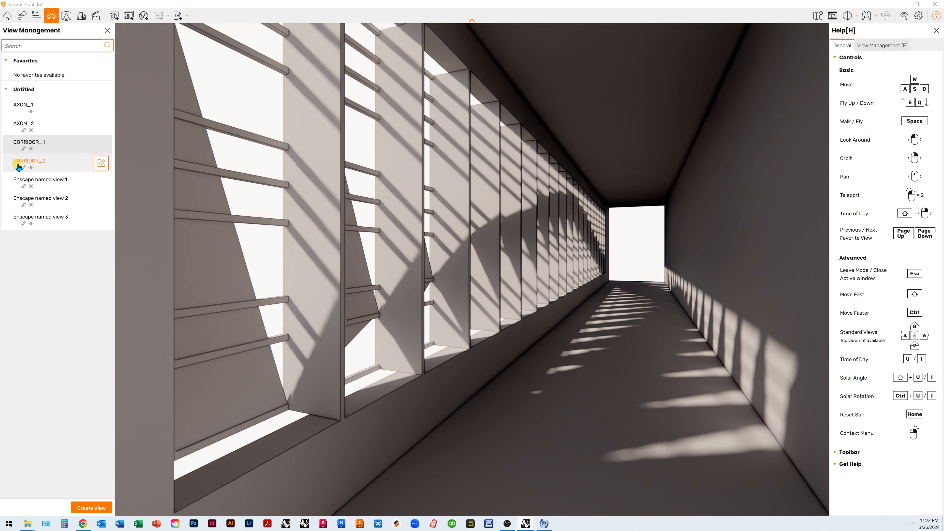
click(20, 164)
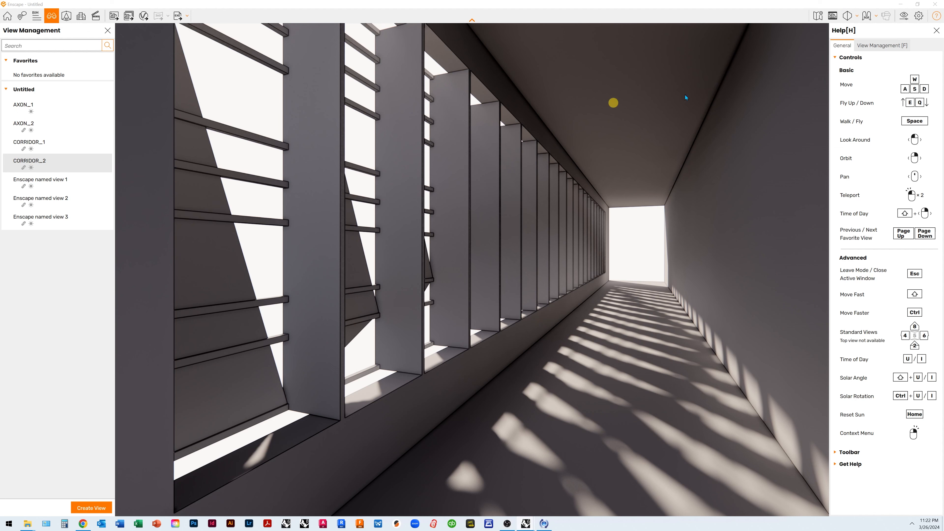
- Switch the projection to Orthographic and open the AXON_2 view
click(850, 16)
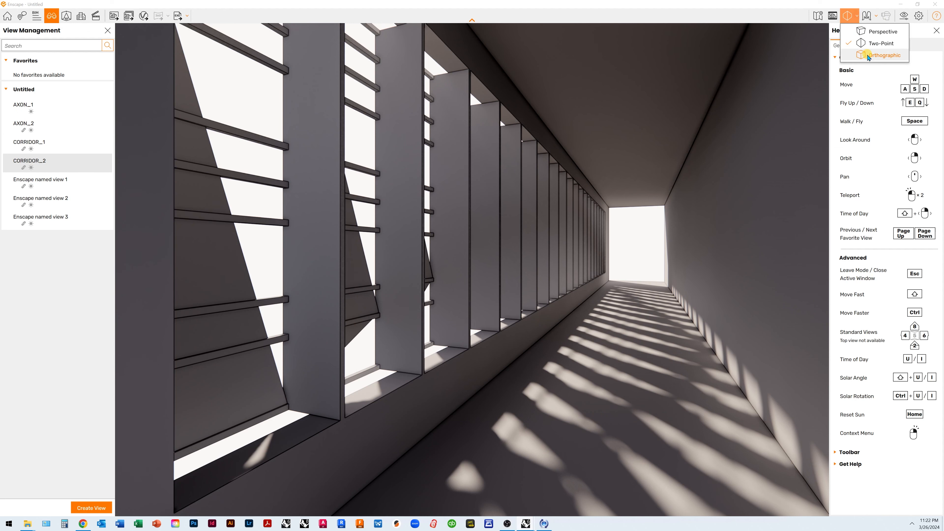
click(868, 56)
click(22, 126)
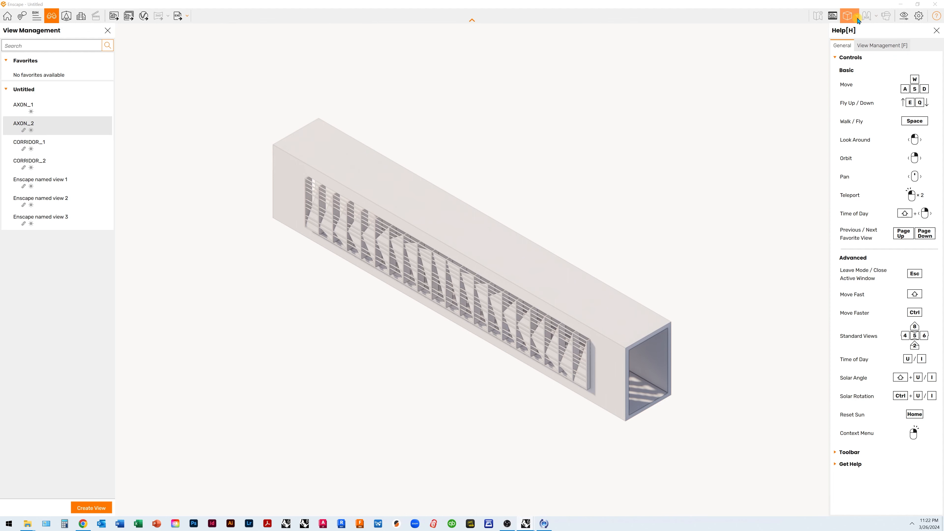
- Switch the projection to Perspective and return to the CORRIDOR_1 view
click(849, 16)
click(883, 32)
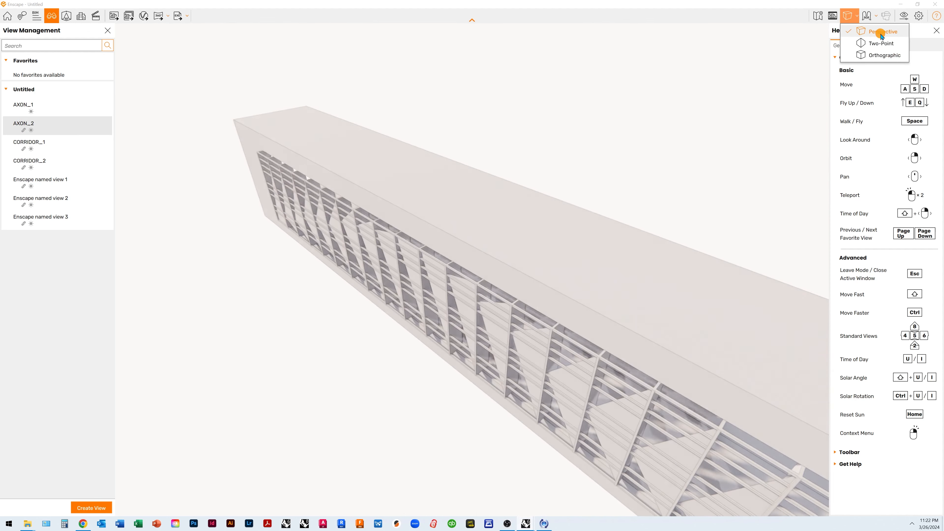
click(26, 144)
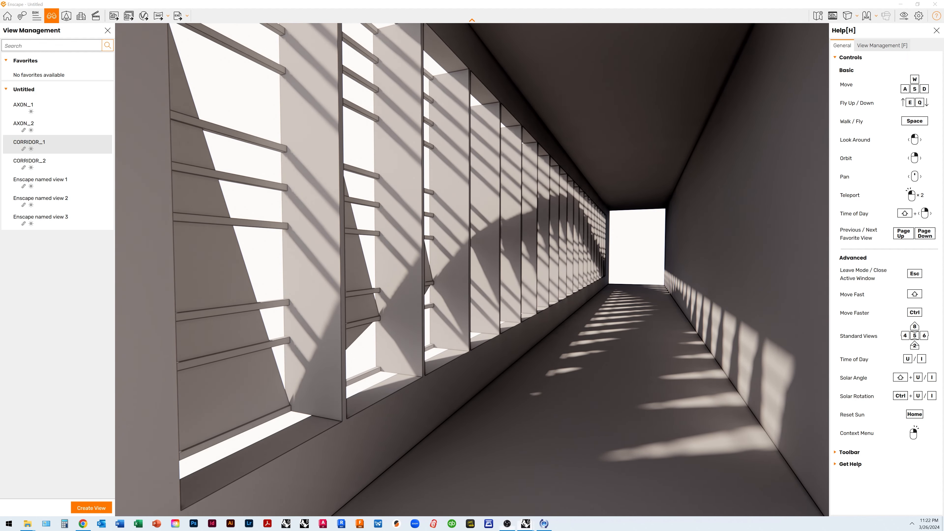
click(253, 114)
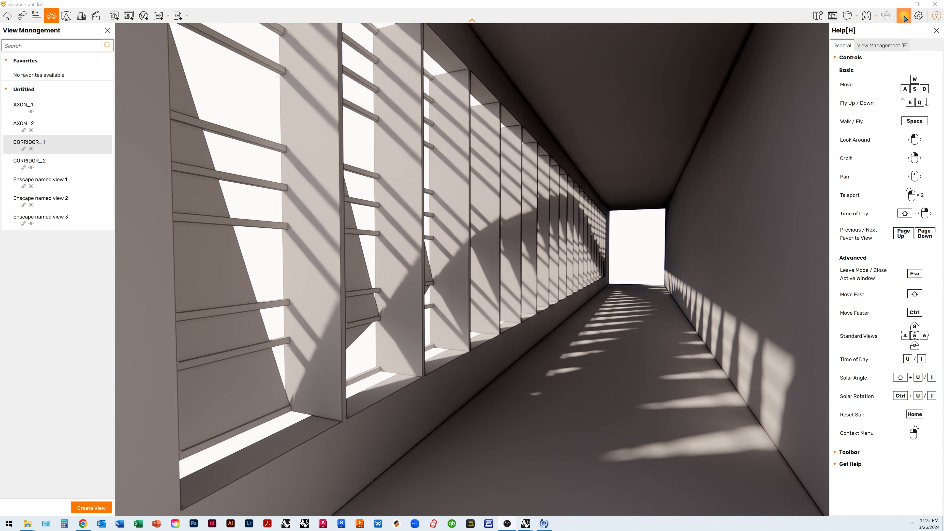
- Set the style mode to None in the visual settings, moving the settings window to inspect the corridor render
click(905, 17)
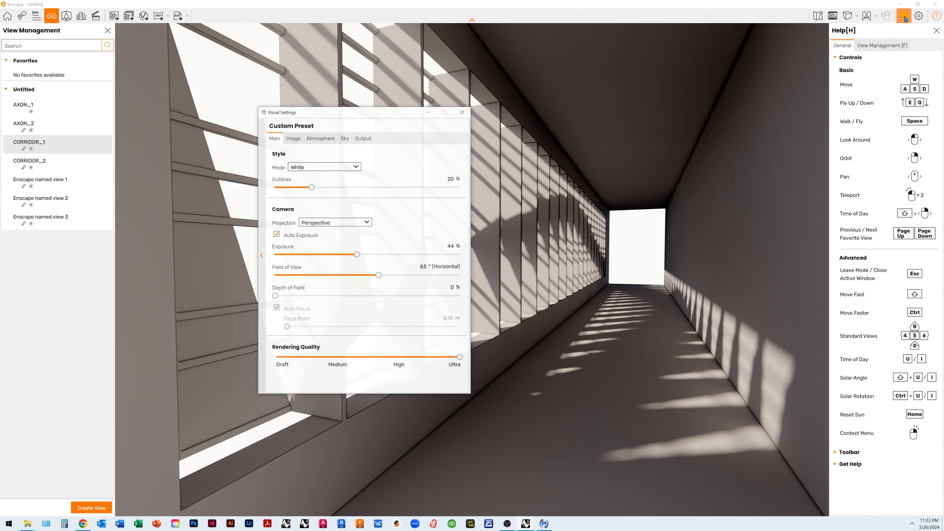
drag(370, 116, 484, 101)
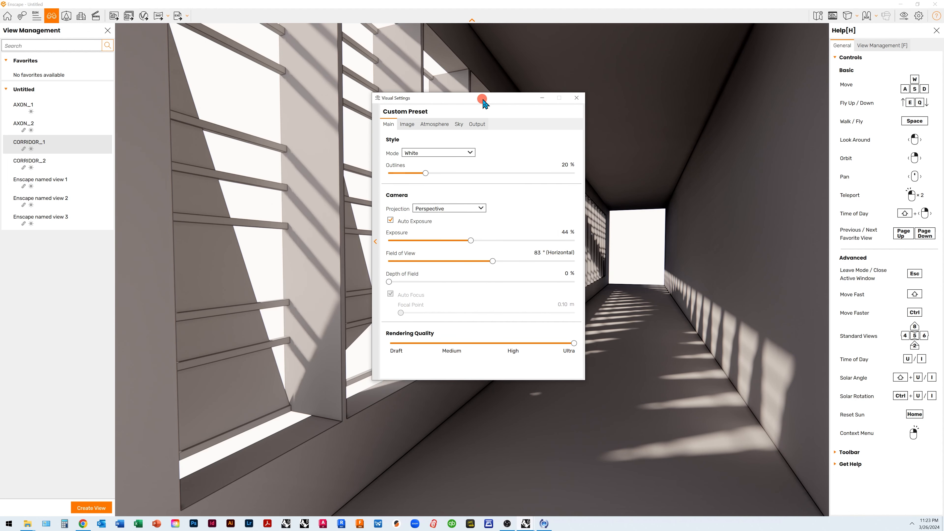
click(430, 153)
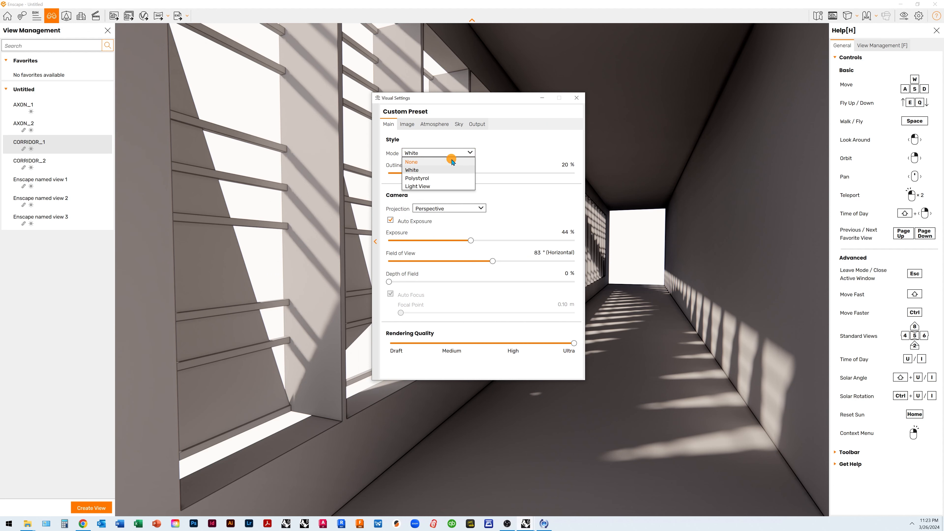
click(412, 162)
drag(461, 103, 708, 265)
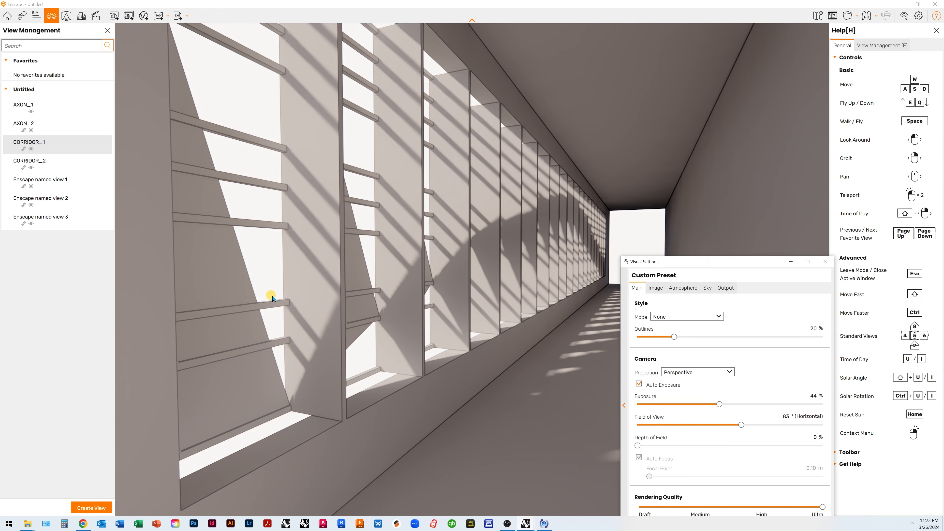
drag(676, 261, 646, 164)
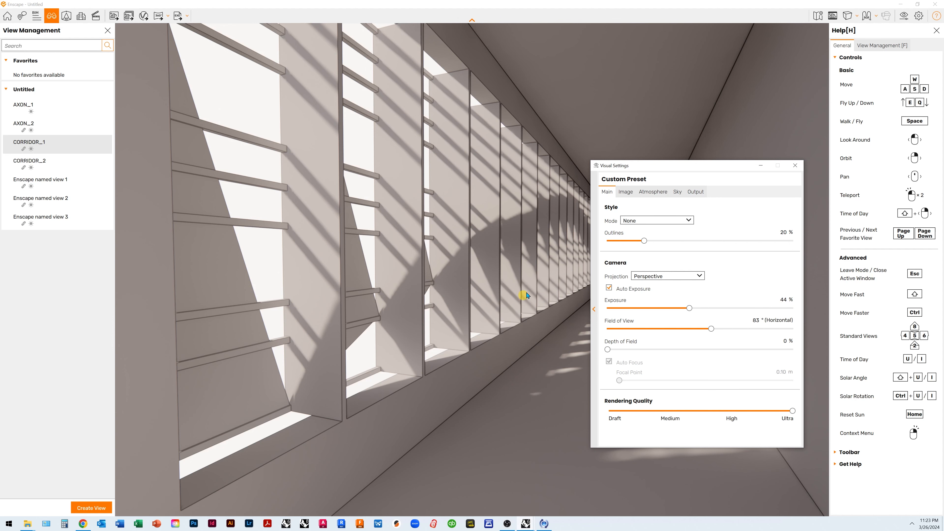
drag(662, 167, 593, 137)
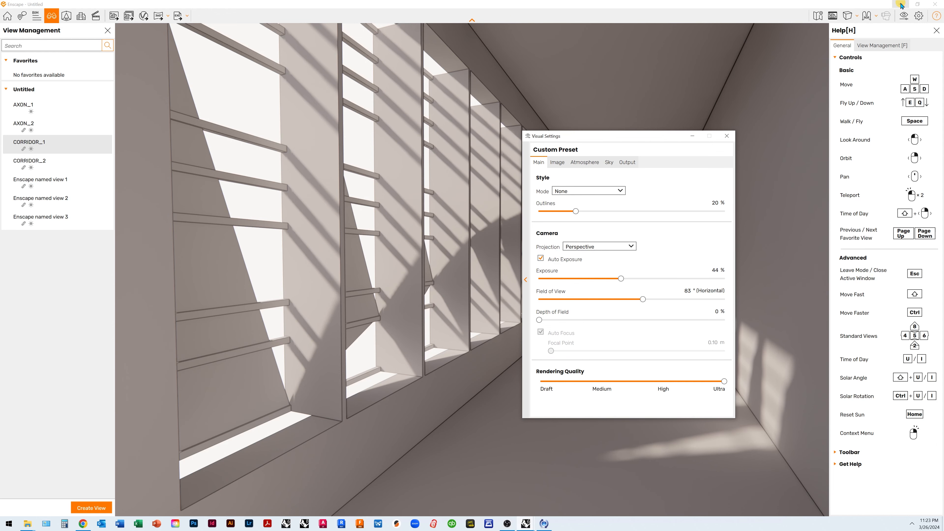
- Switch to Rhino and open the Layers panel, shortening it to uncover the model
click(902, 5)
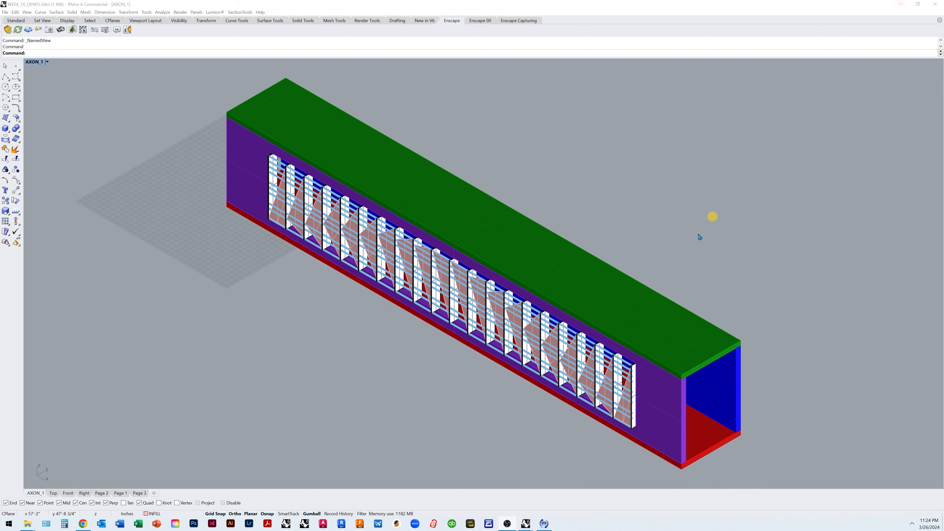
click(20, 22)
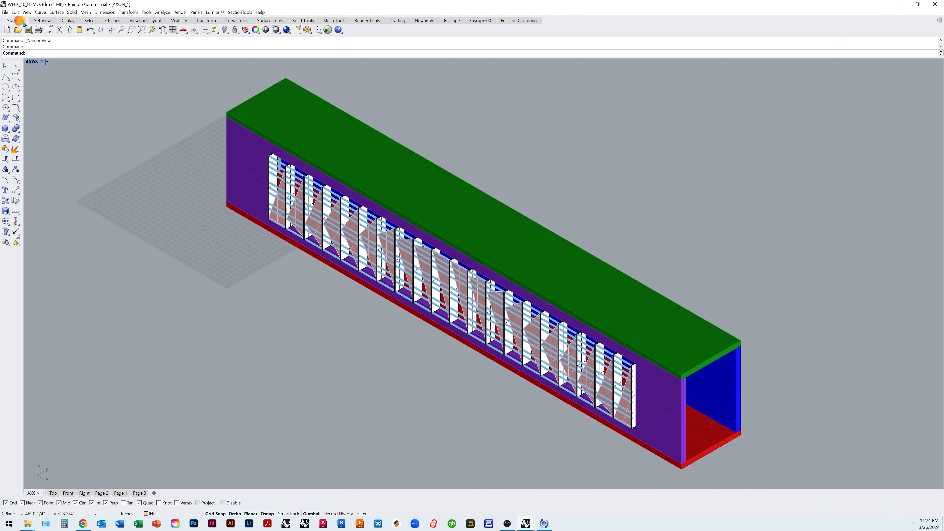
click(245, 30)
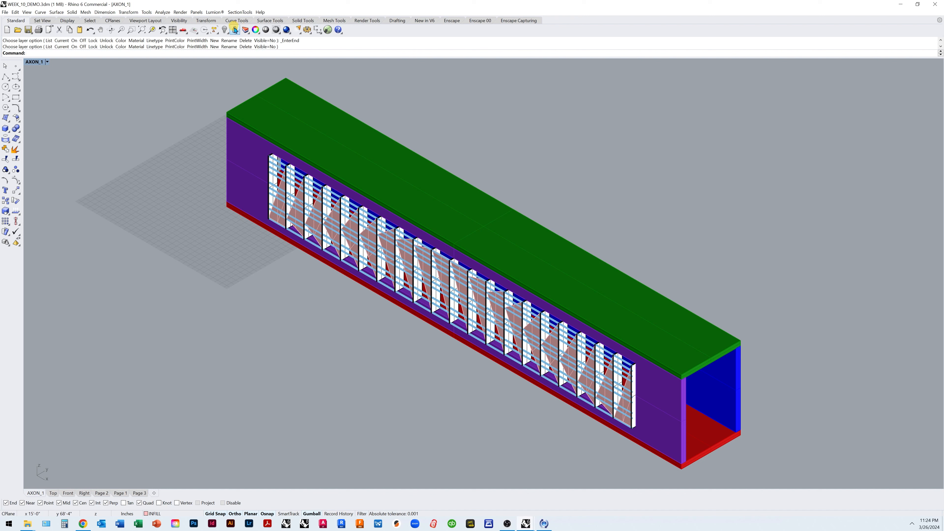
click(235, 30)
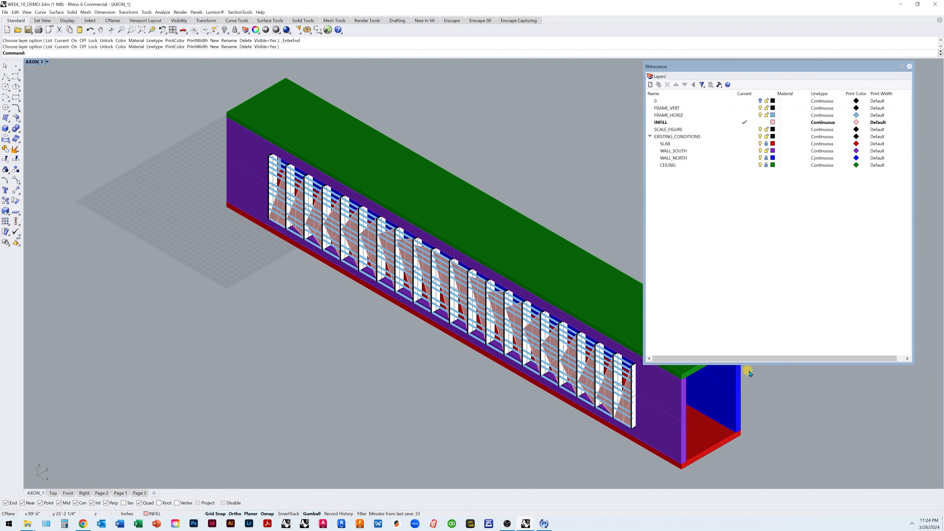
drag(761, 364, 771, 273)
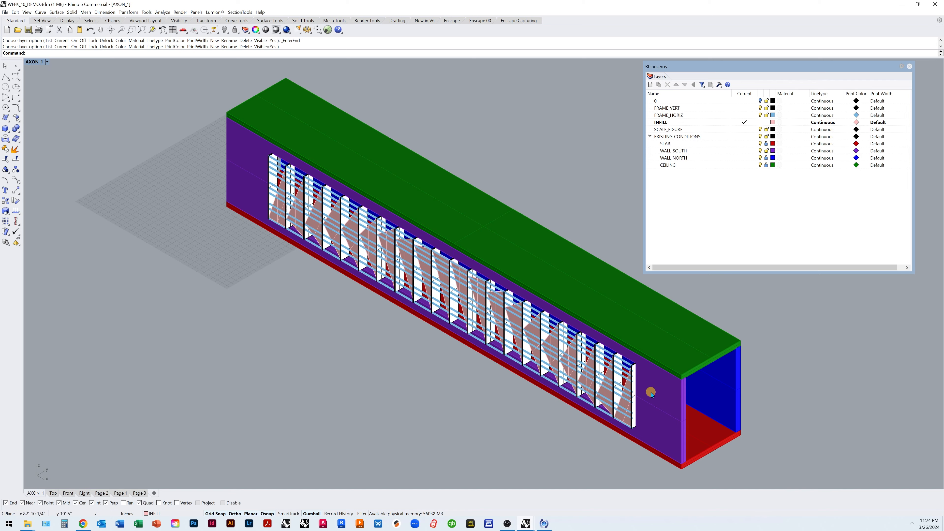
- Hide and show the FRAME_VERT and FRAME_HORIZ layers one after the other to identify their parts of the slatted screen
scroll(634, 380, up, 3)
scroll(633, 380, up, 2)
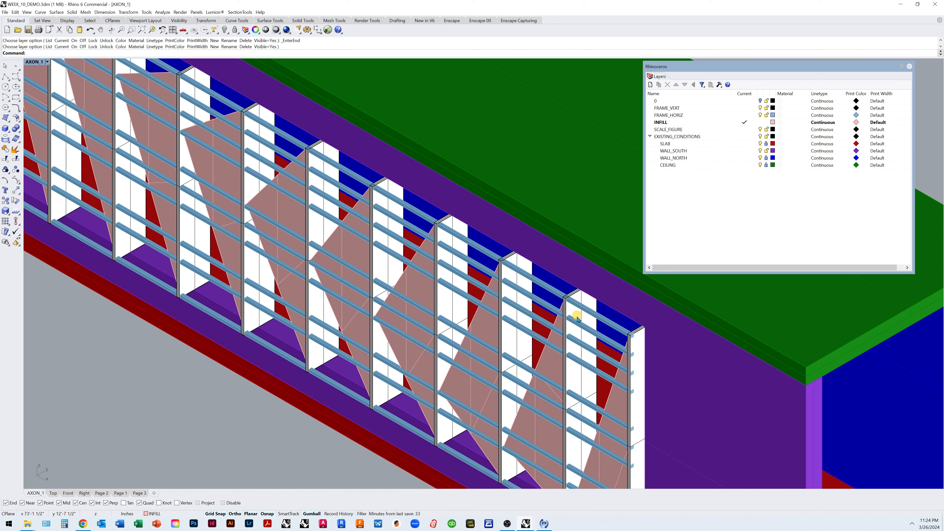
click(701, 108)
click(761, 108)
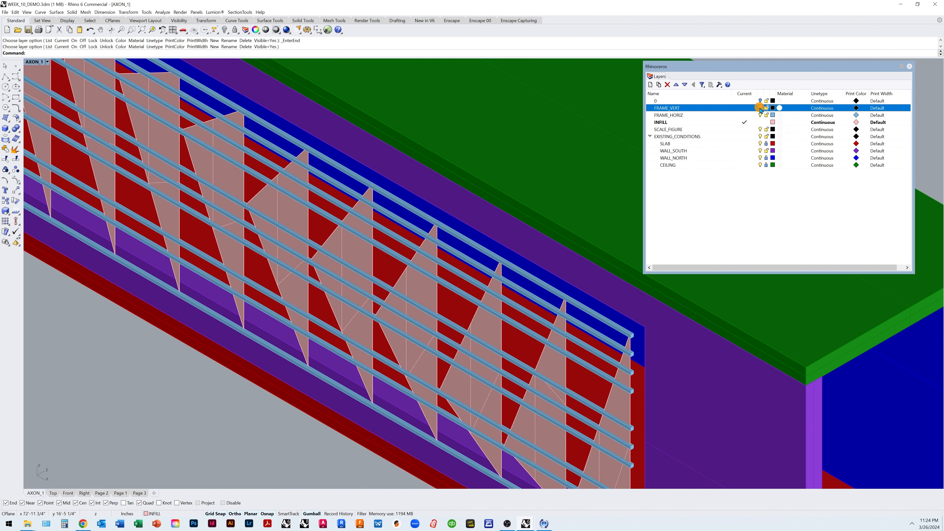
click(761, 108)
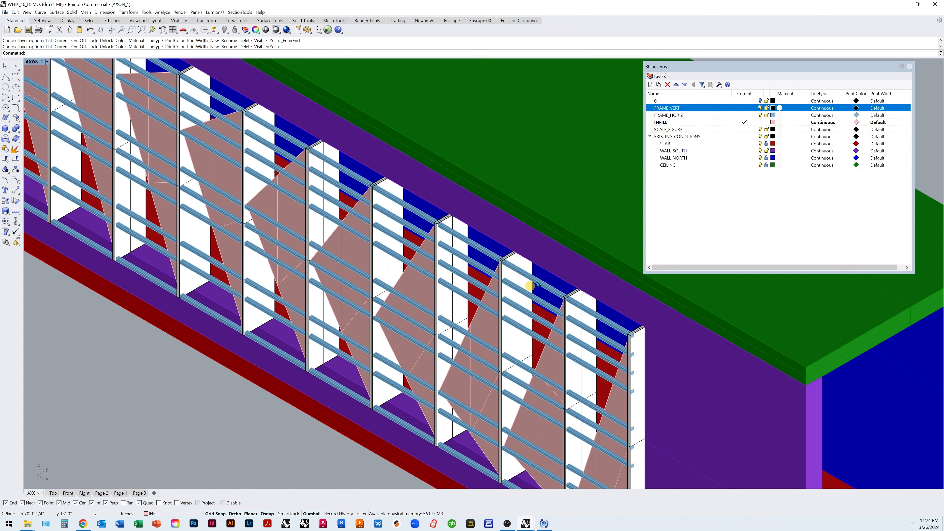
click(760, 115)
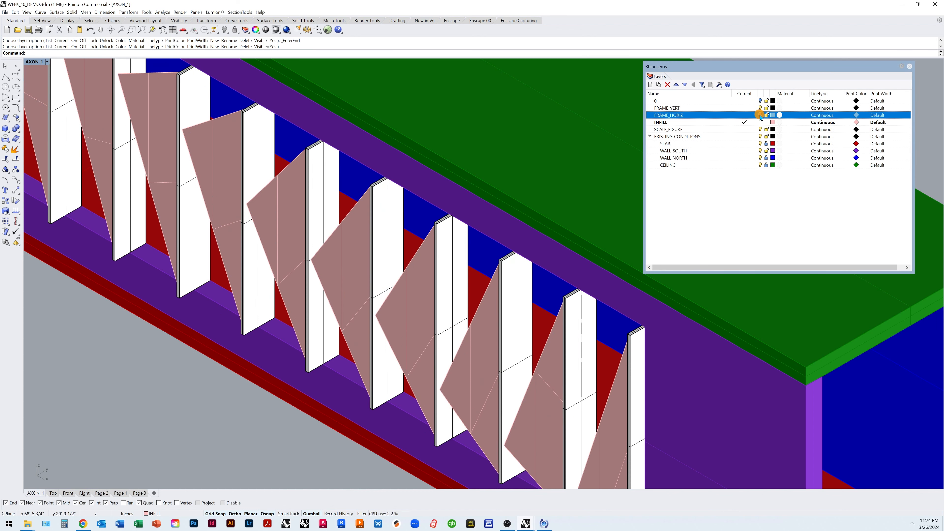
click(761, 115)
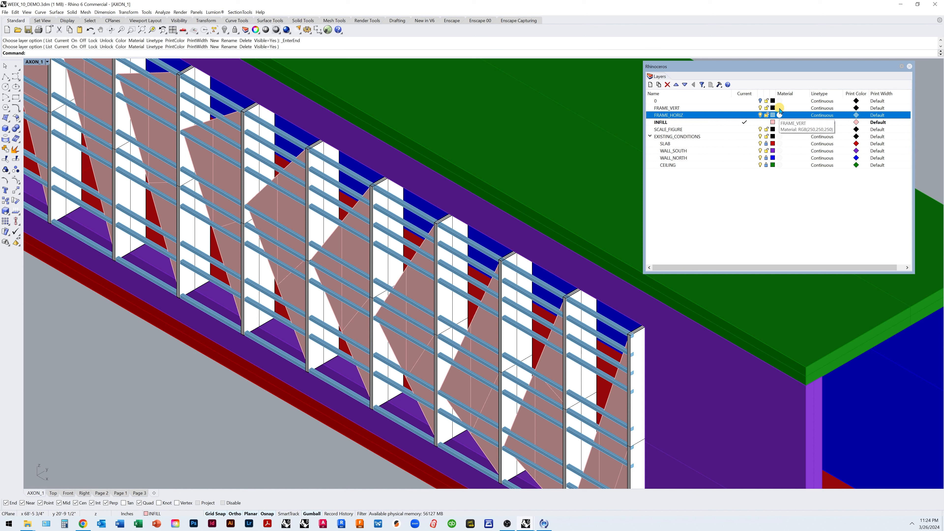
- Assign a new Enscape material named FRAME_VERT to the FRAME_VERT layer, widening the layer list's Material column
click(694, 109)
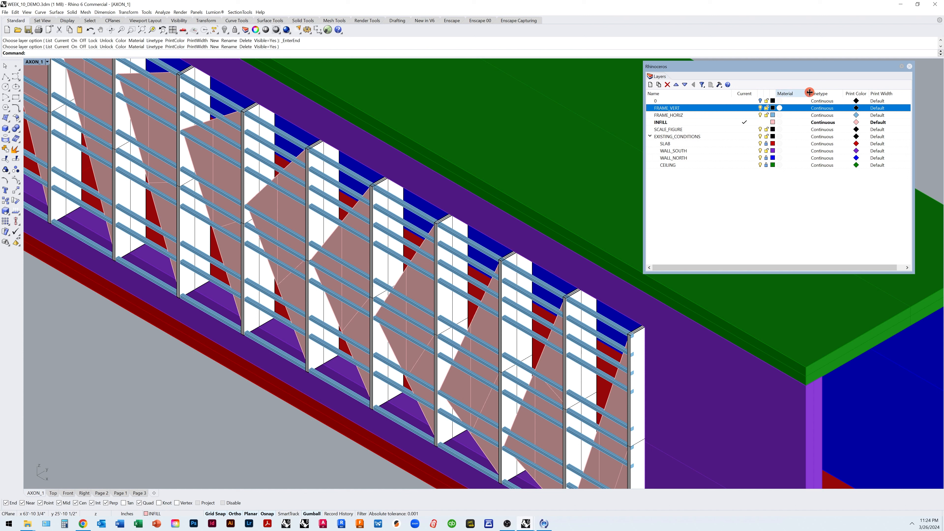
mouse_move(809, 92)
mouse_down()
mouse_move(799, 92)
mouse_move(819, 93)
mouse_move(782, 92)
mouse_move(823, 92)
mouse_up()
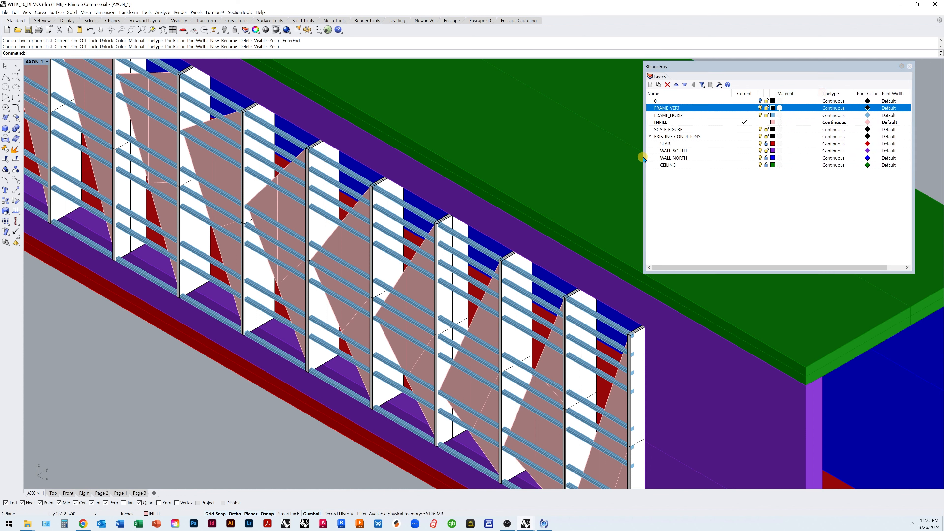
click(780, 108)
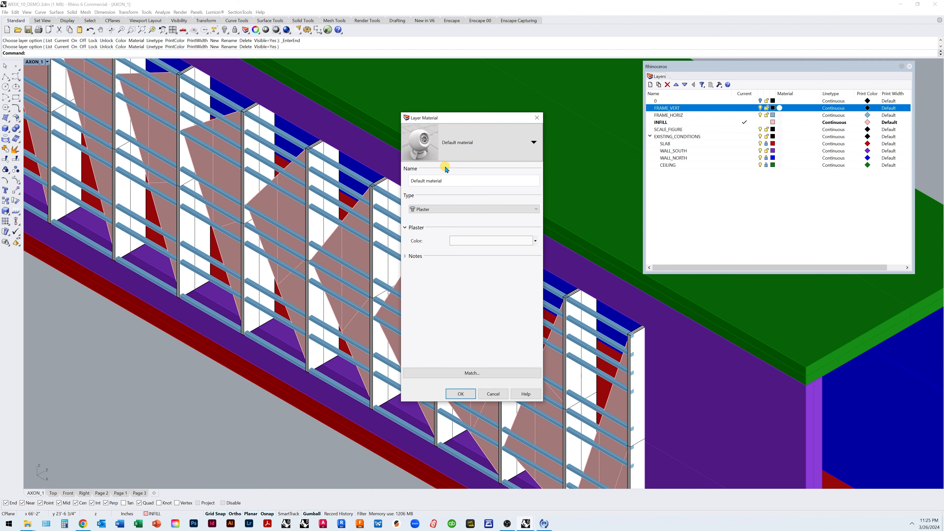
click(481, 146)
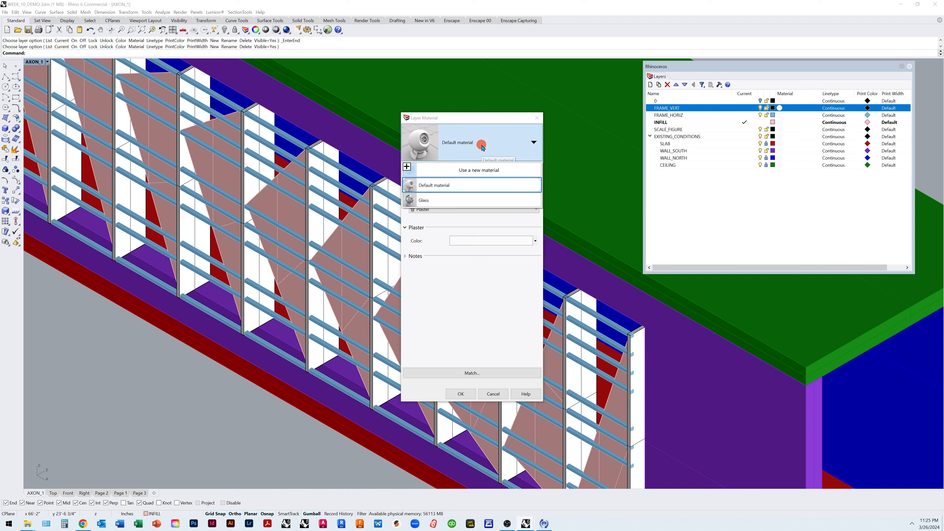
click(482, 171)
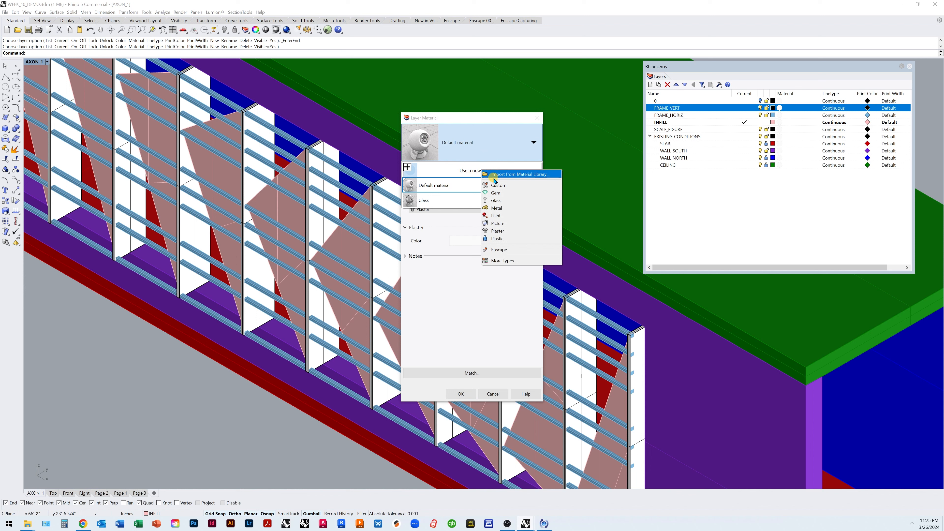
click(516, 250)
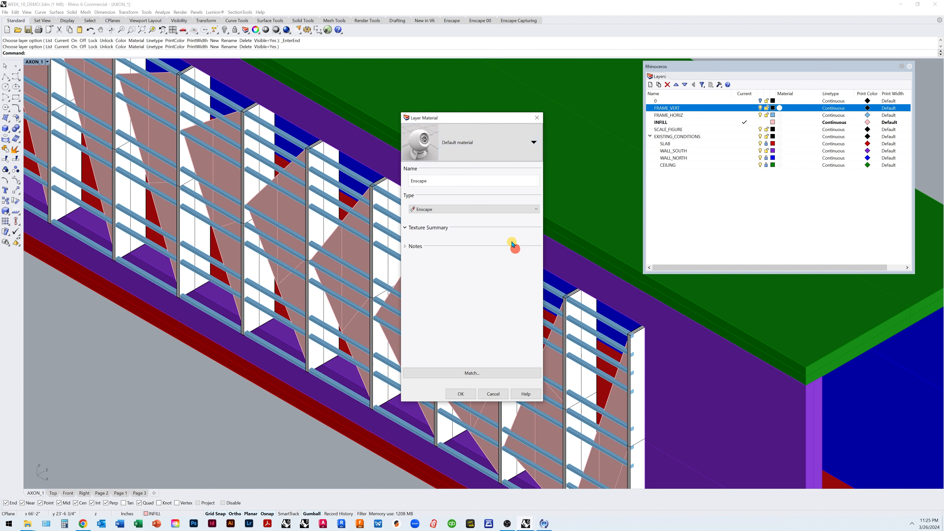
click(434, 180)
double_click(428, 182)
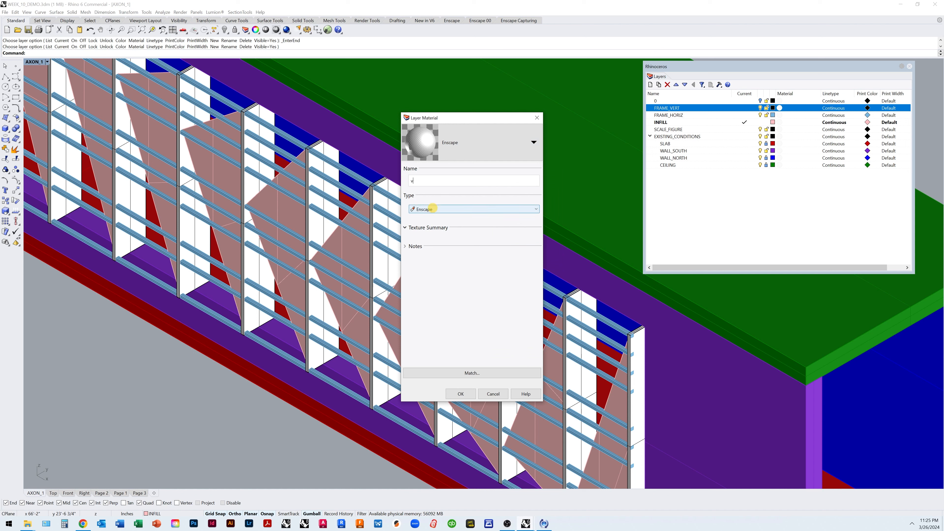
text(VERTI)
click(460, 394)
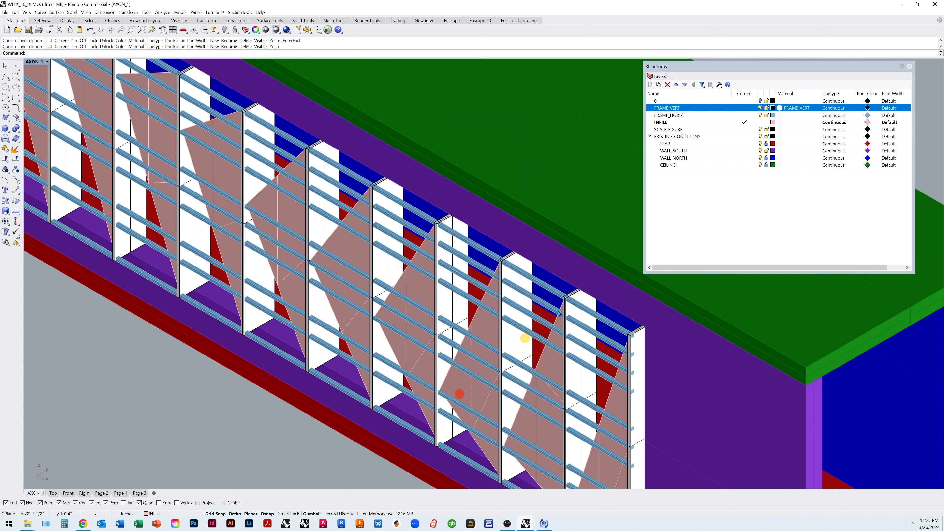
- Assign a new Enscape material named FRAME_HORIZ to the FRAME_HORIZ layer
click(780, 115)
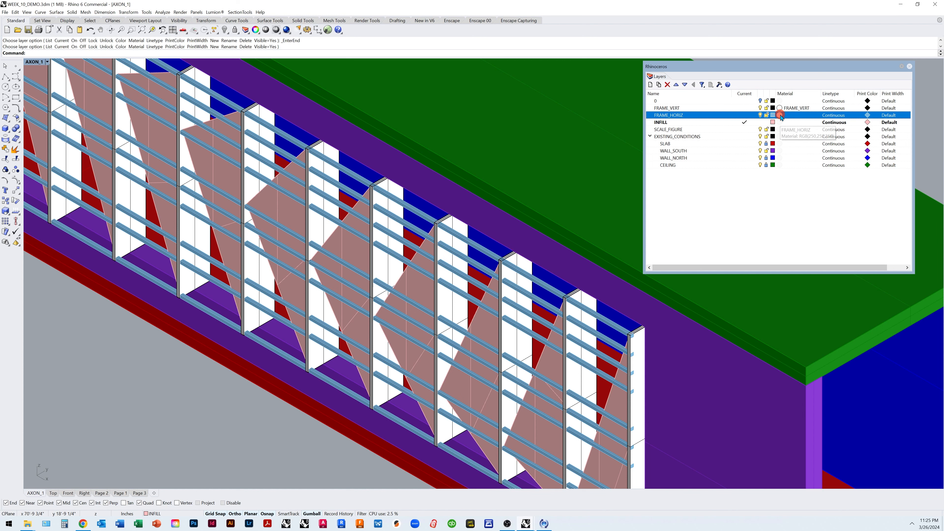
click(462, 143)
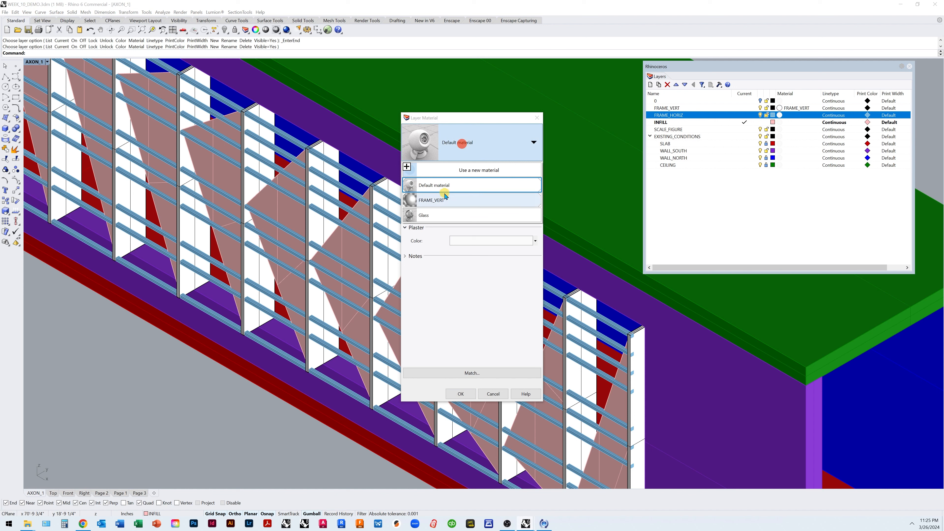
click(463, 172)
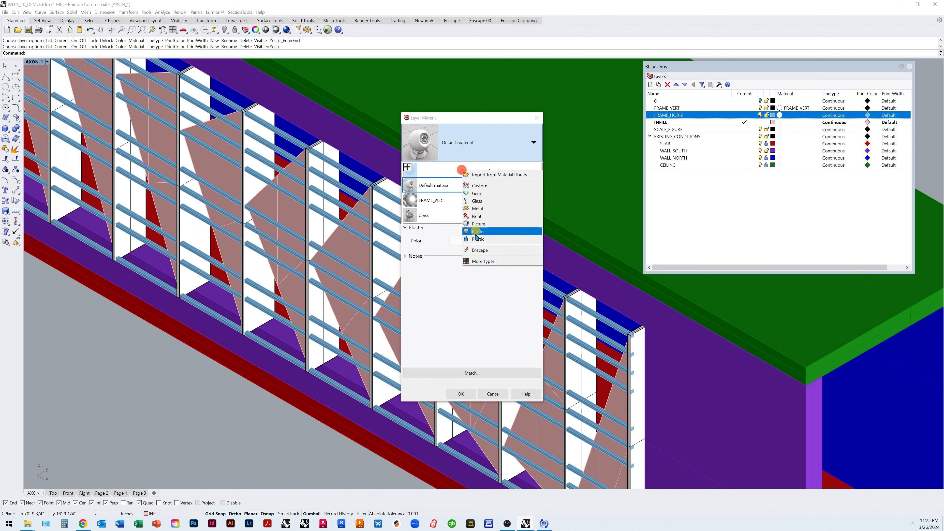
click(479, 250)
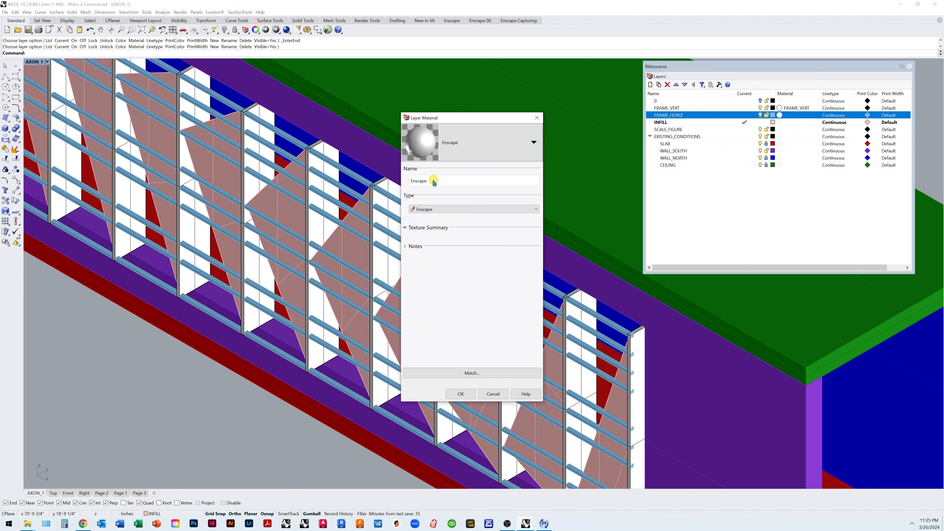
text(FRA)
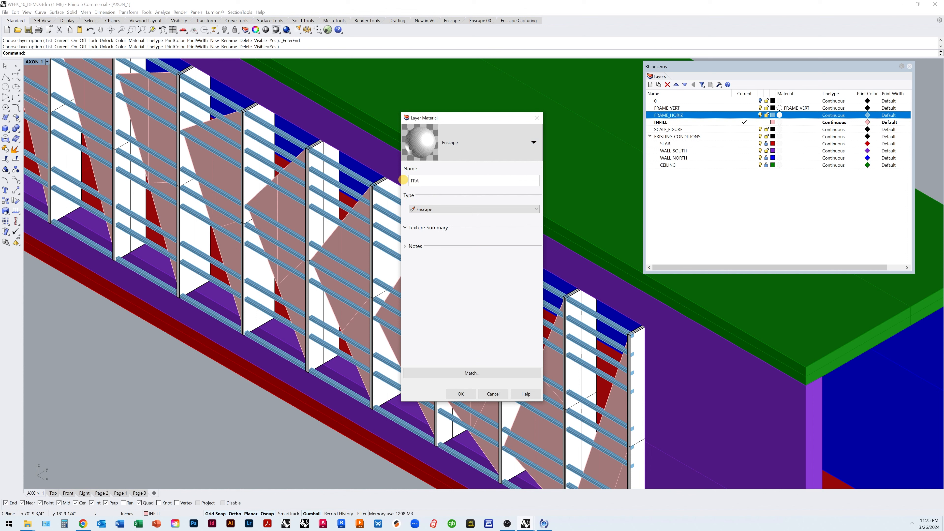
text(ME_HORIZ)
click(460, 394)
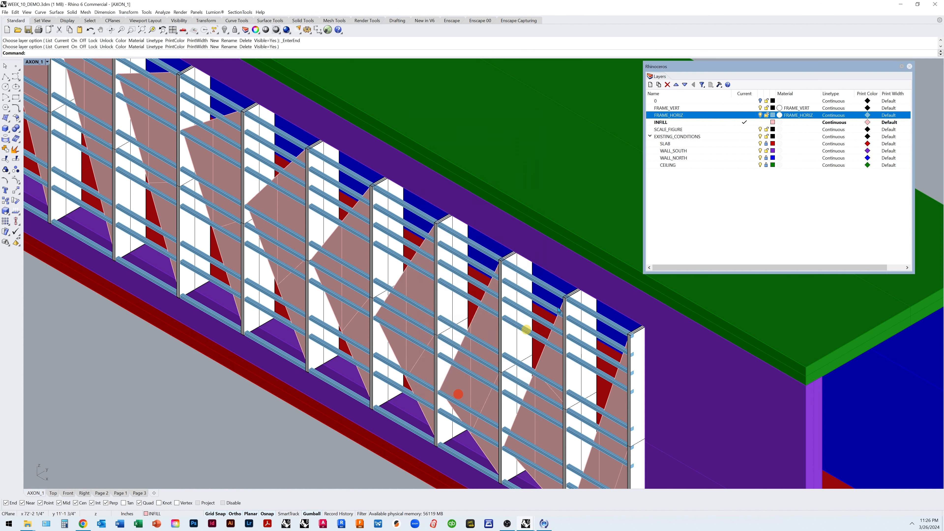
- Assign a new Enscape material named INFILL to the INFILL layer
click(780, 123)
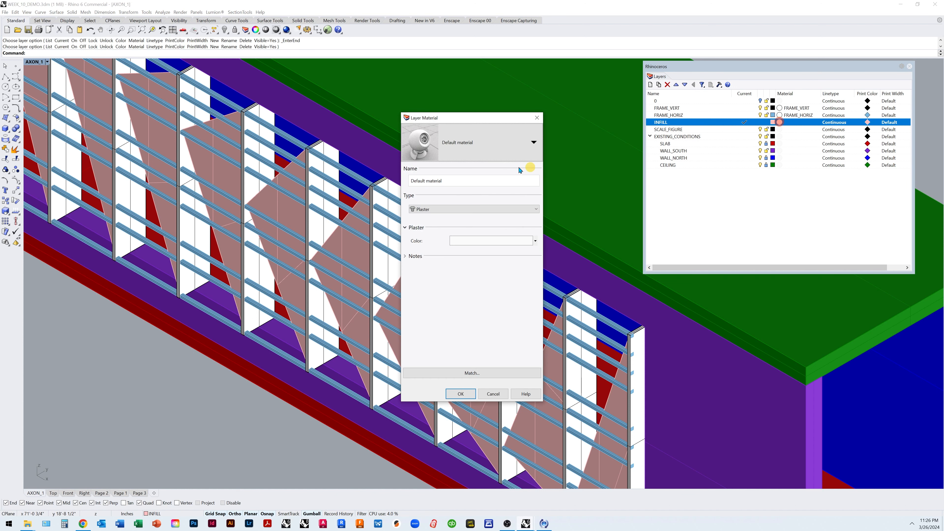
click(483, 142)
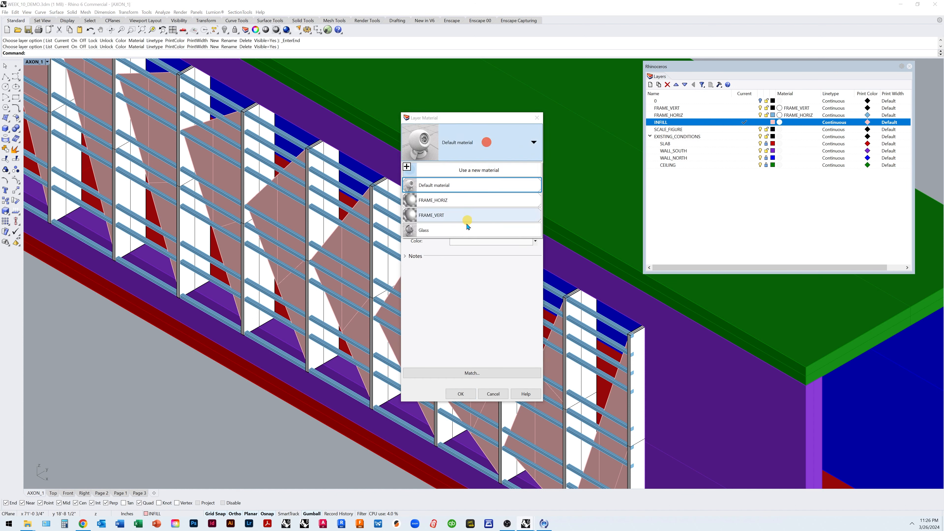
click(466, 170)
click(481, 250)
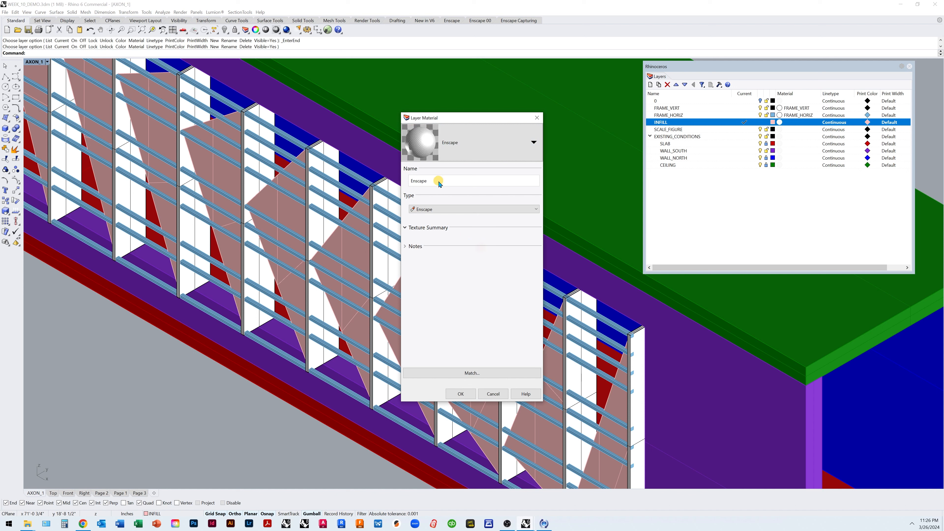
text(INFILL)
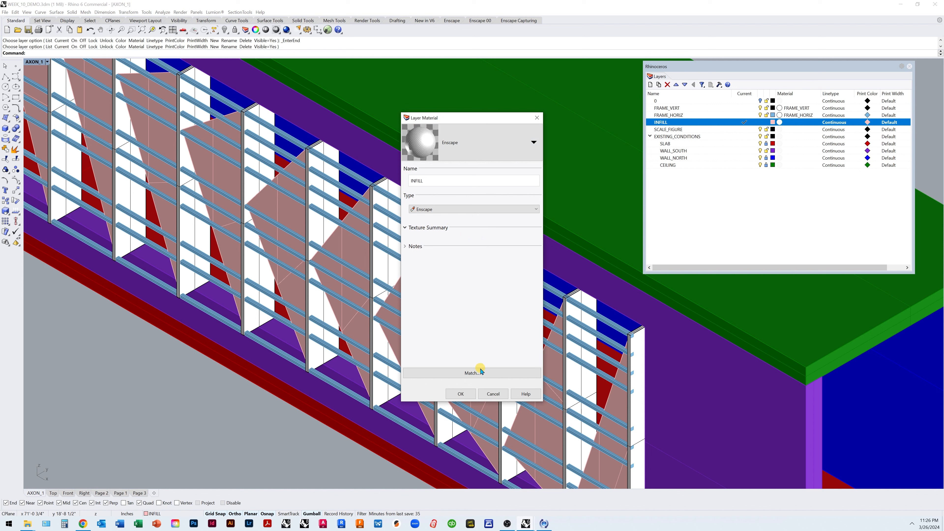
click(460, 394)
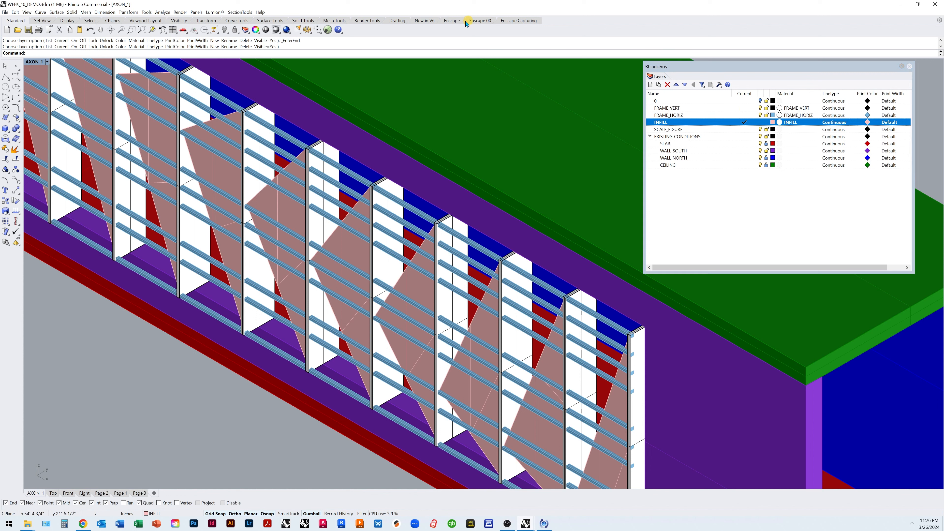
- Open the Enscape Material Editor, place it over the middle of the model and select the FRAME_HORIZ material for editing
click(453, 21)
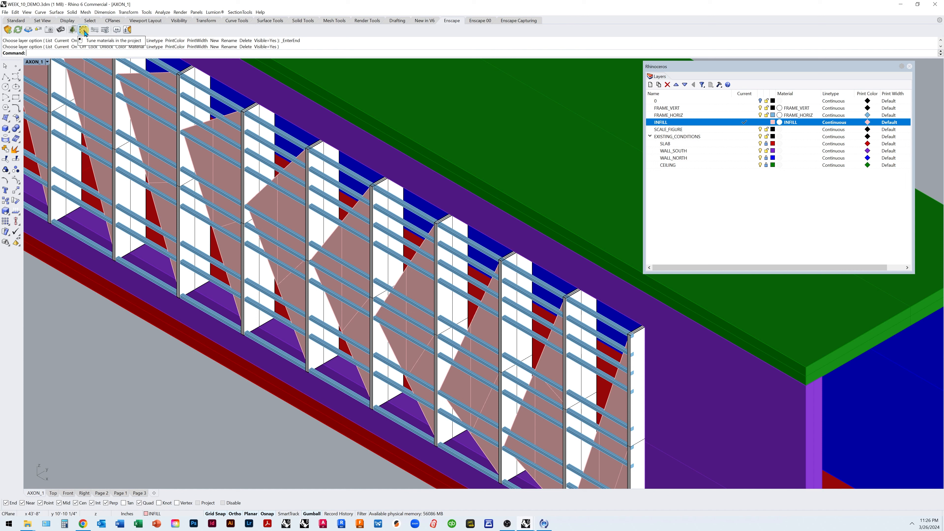
click(469, 21)
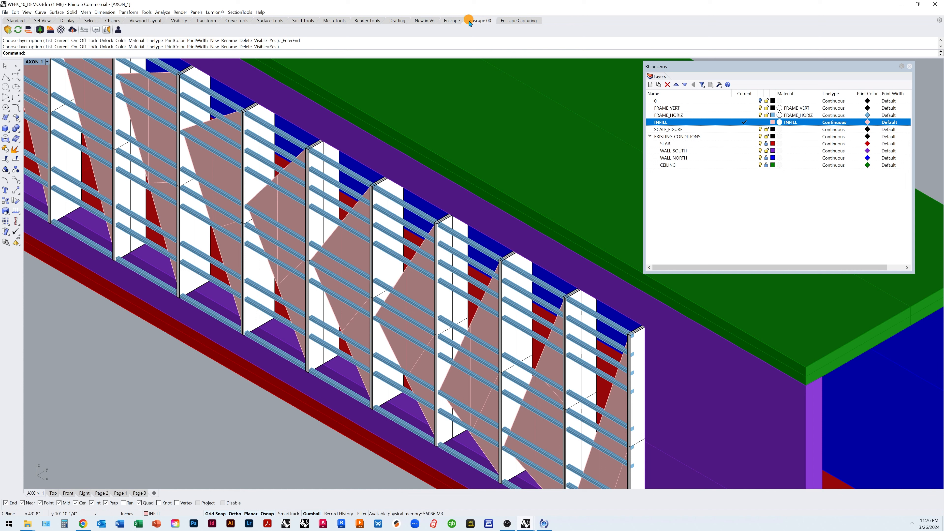
click(60, 31)
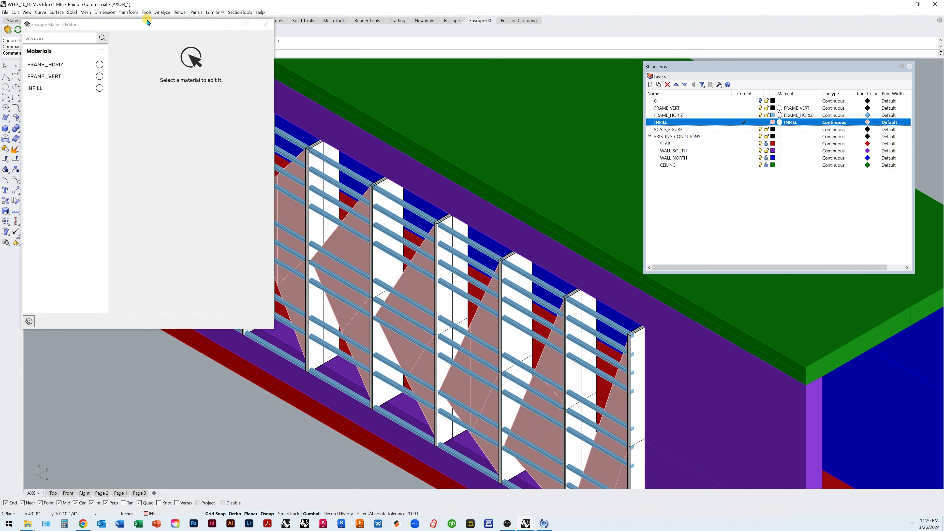
drag(148, 22, 472, 79)
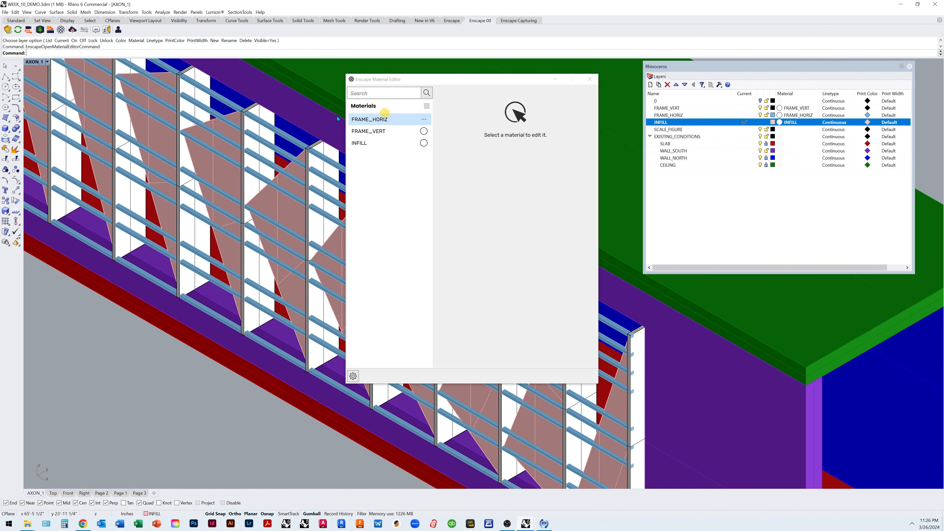
click(398, 121)
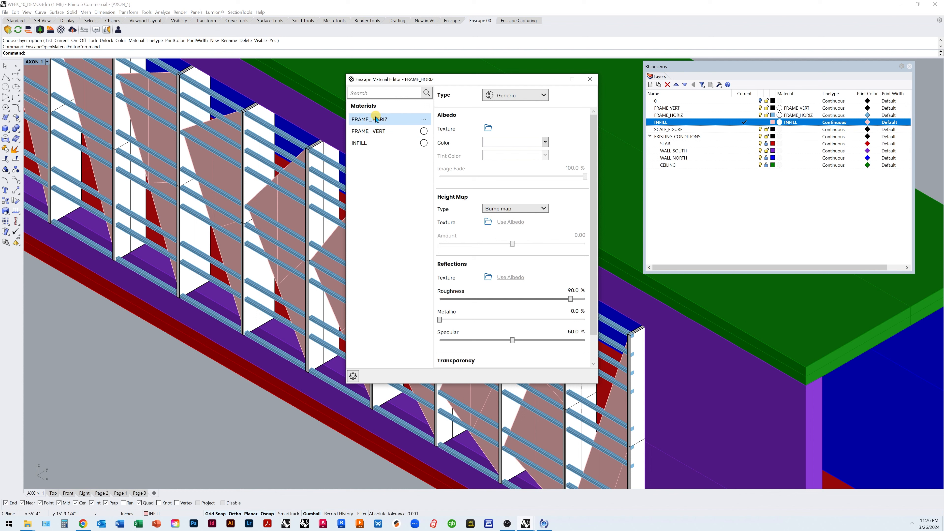
- Try a tan albedo color from the standard palette on the FRAME_HORIZ material, keeping the Generic type
click(528, 96)
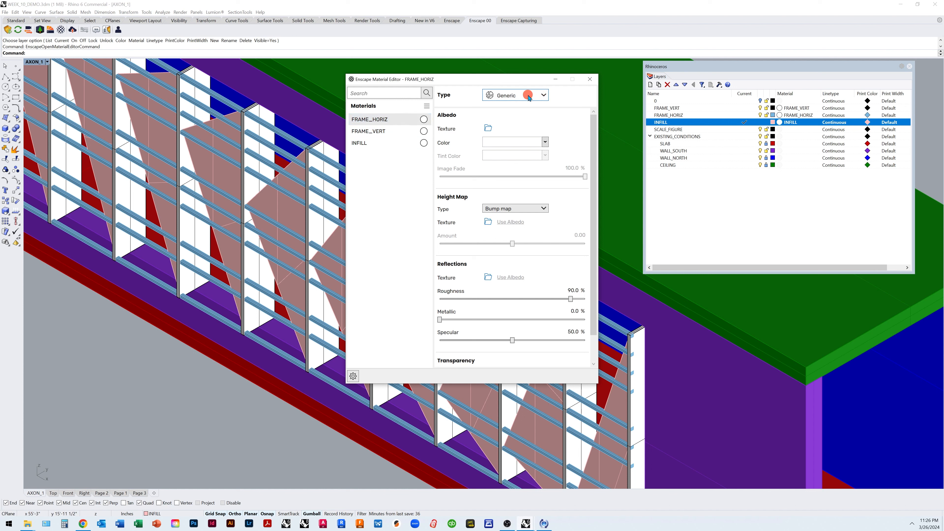
click(528, 95)
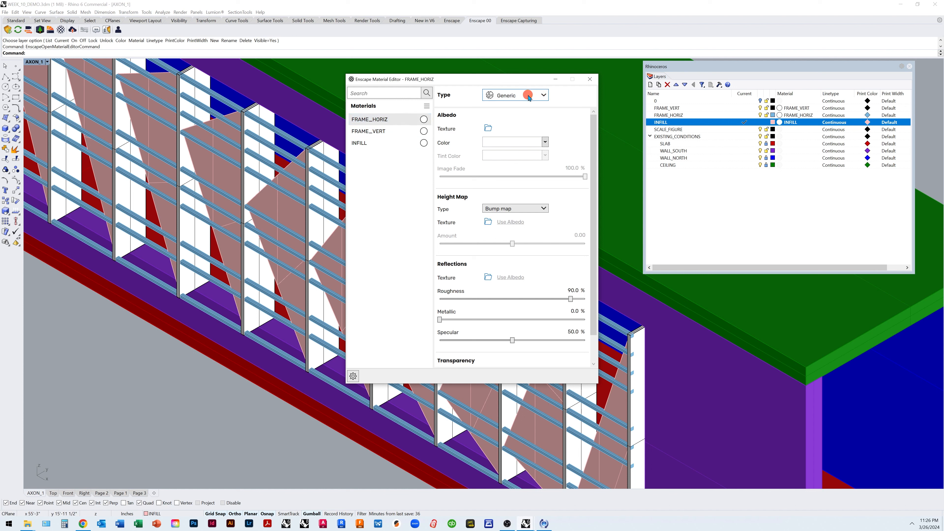
click(498, 142)
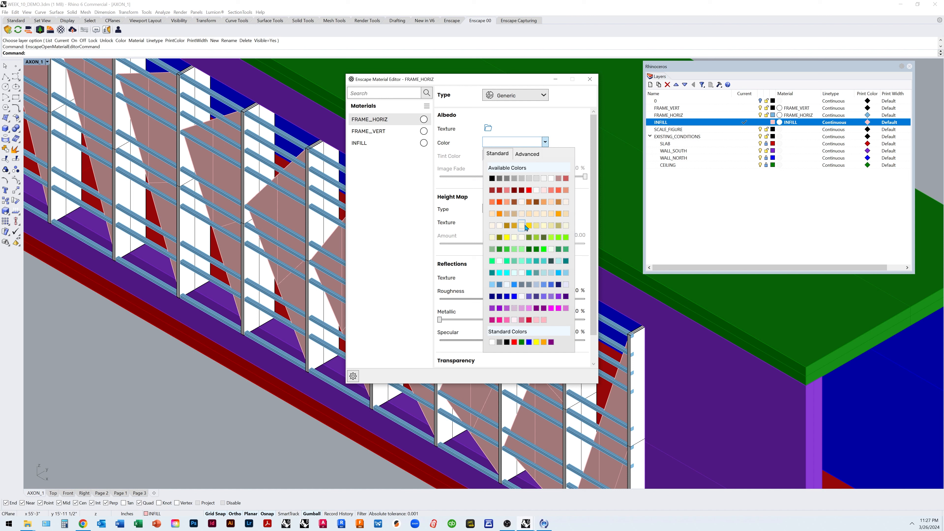
click(515, 215)
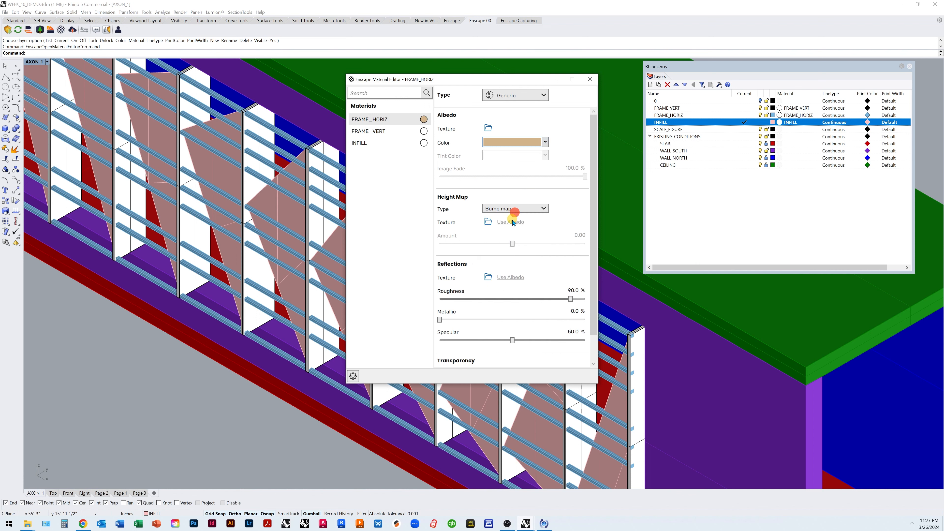
- Set the FRAME_HORIZ material's albedo to a custom dark grey-brown, about #63584A, and look over its remaining settings
click(536, 143)
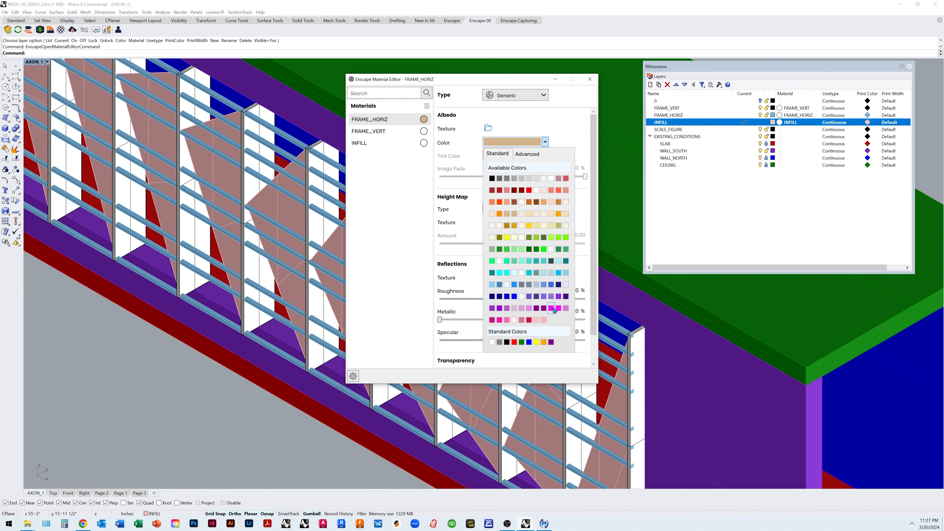
click(526, 154)
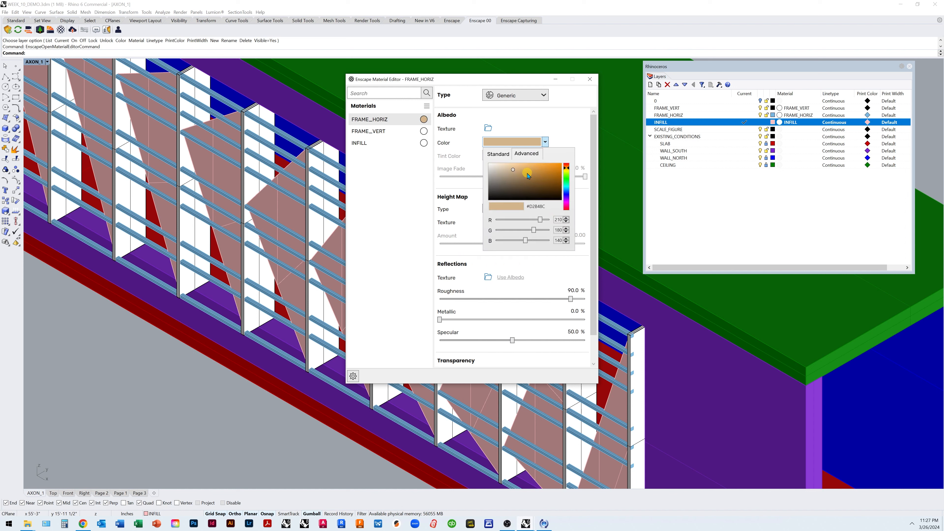
click(495, 155)
click(525, 154)
mouse_move(528, 180)
mouse_down()
mouse_move(535, 174)
mouse_move(539, 185)
mouse_up()
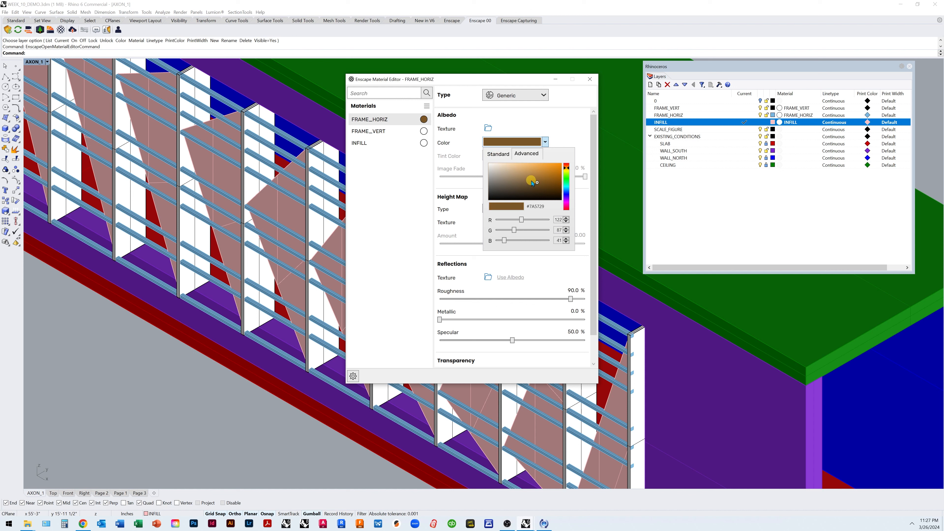
click(532, 181)
click(534, 186)
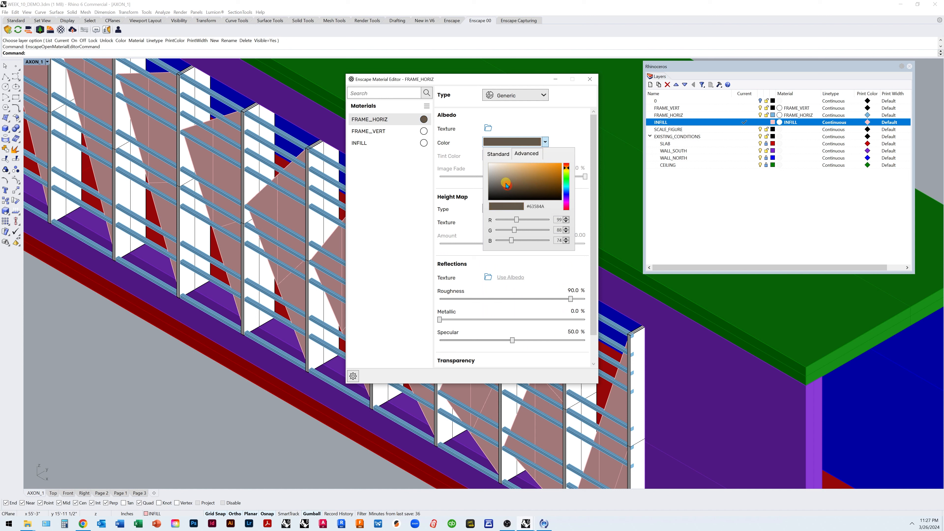
click(561, 128)
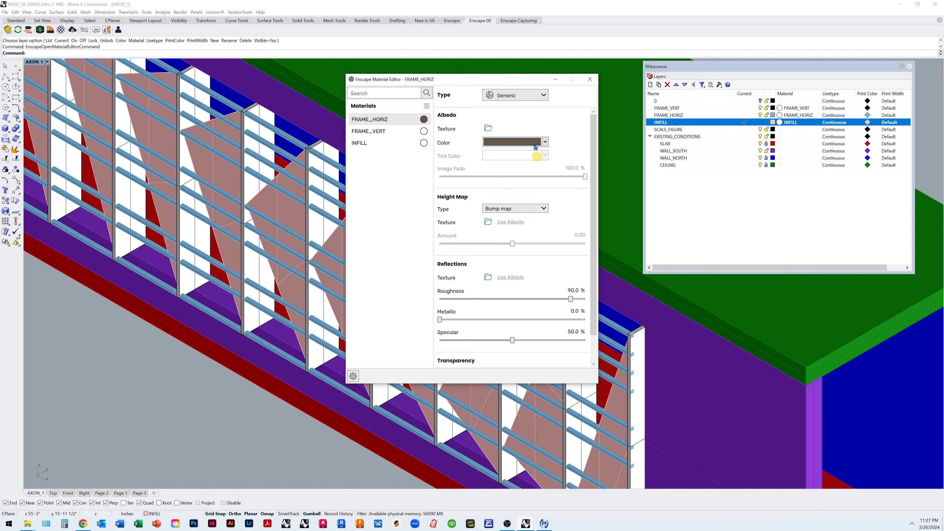
scroll(440, 191, down, 2)
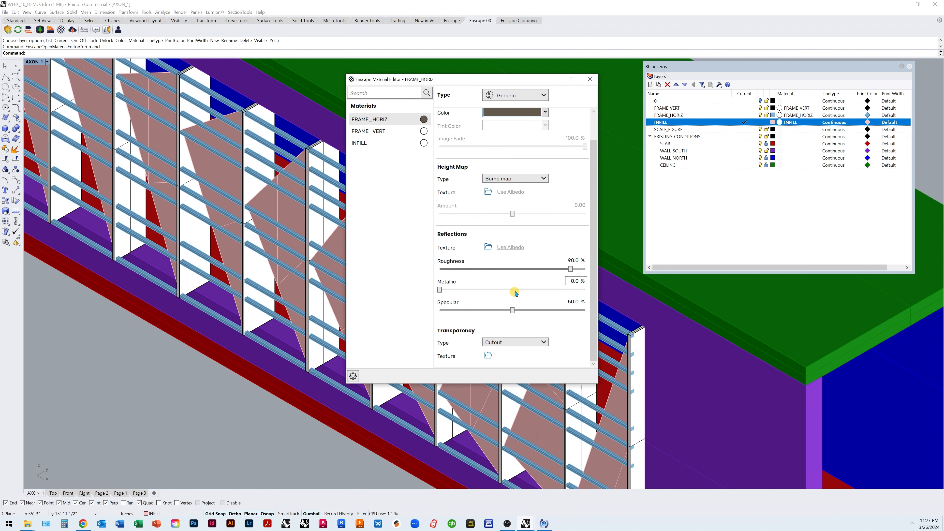
scroll(498, 304, up, 2)
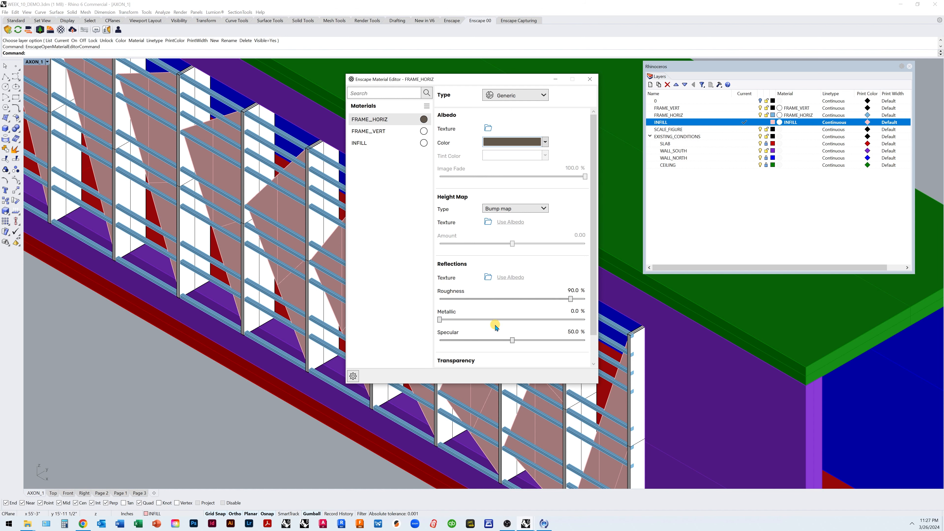
scroll(494, 305, down, 2)
scroll(492, 303, up, 2)
- Set the FRAME_VERT material's albedo color to light pink from the standard palette
click(392, 132)
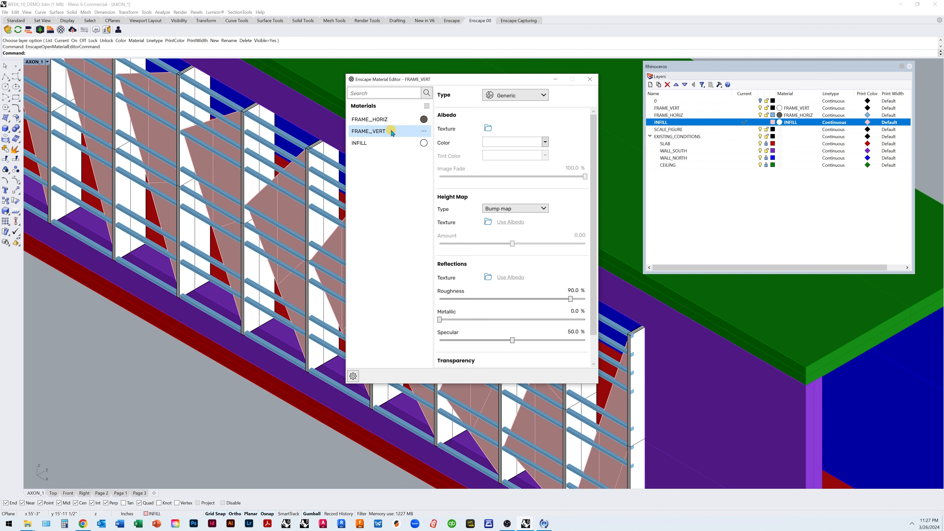
click(510, 143)
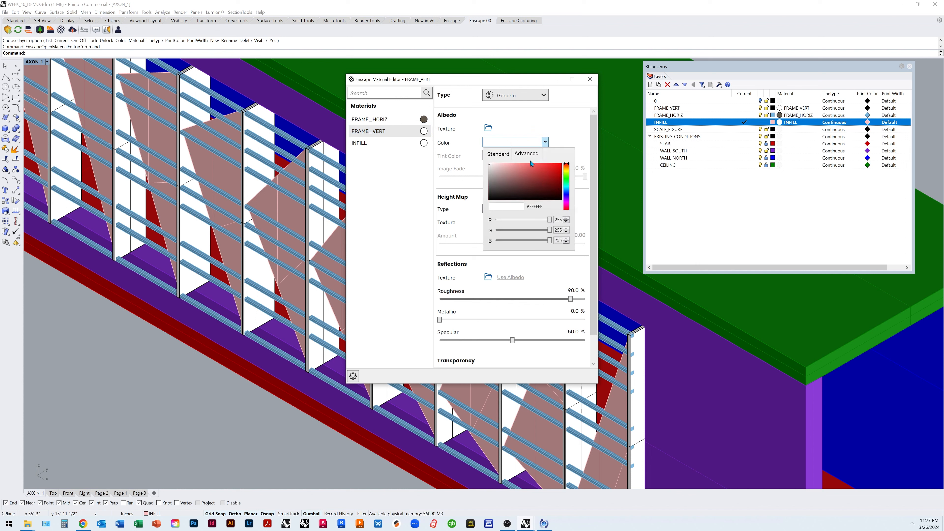
click(498, 154)
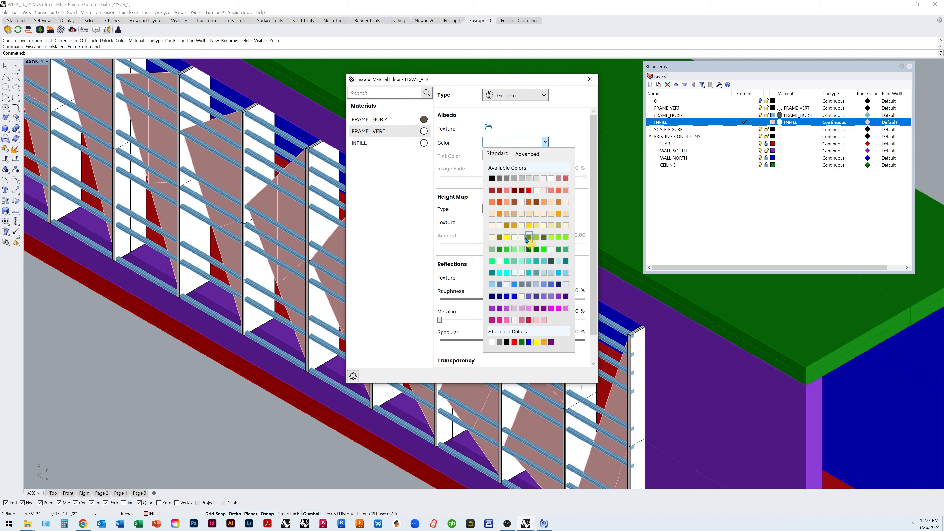
click(551, 178)
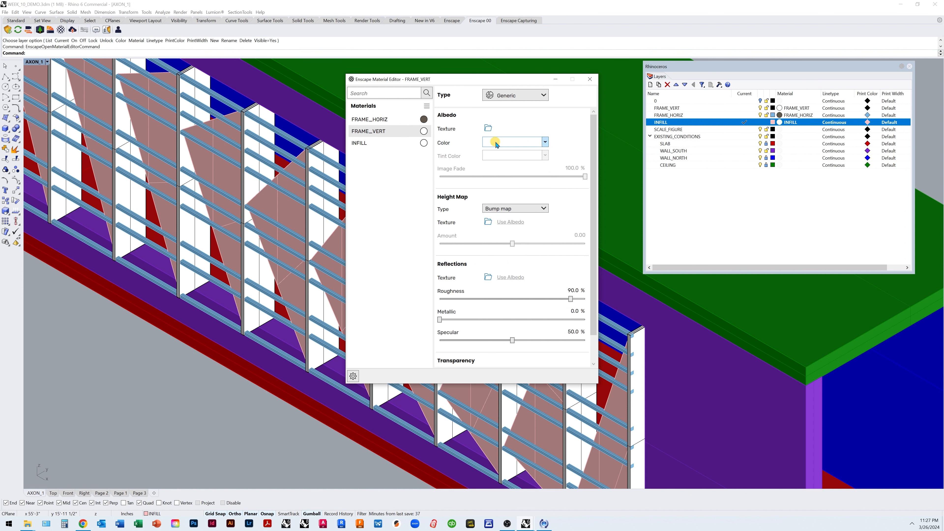
click(514, 141)
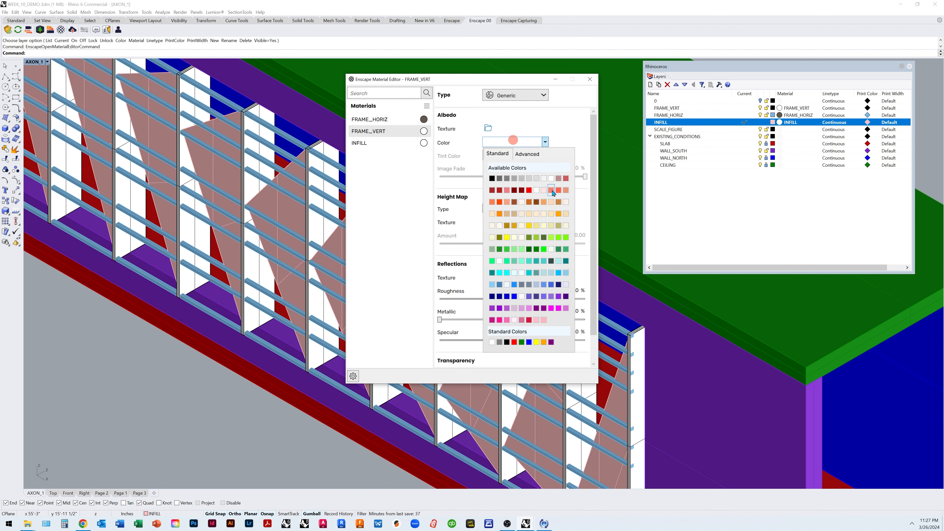
click(537, 321)
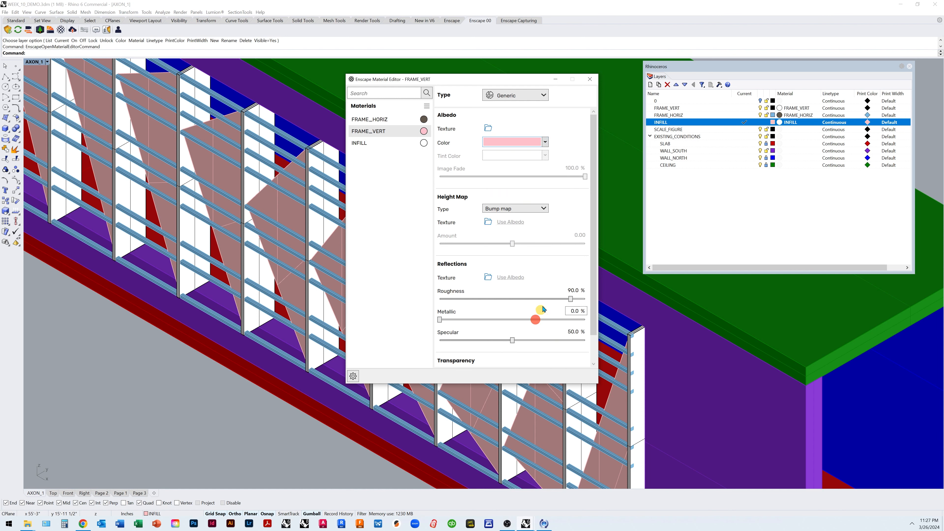
- Set the INFILL material's albedo color to light sky blue from the standard palette
right_click(424, 145)
click(512, 142)
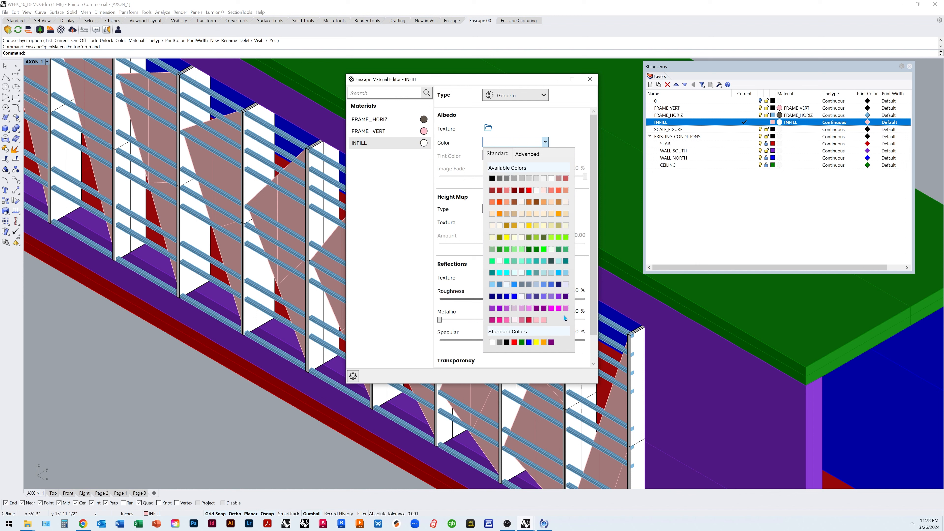
click(492, 285)
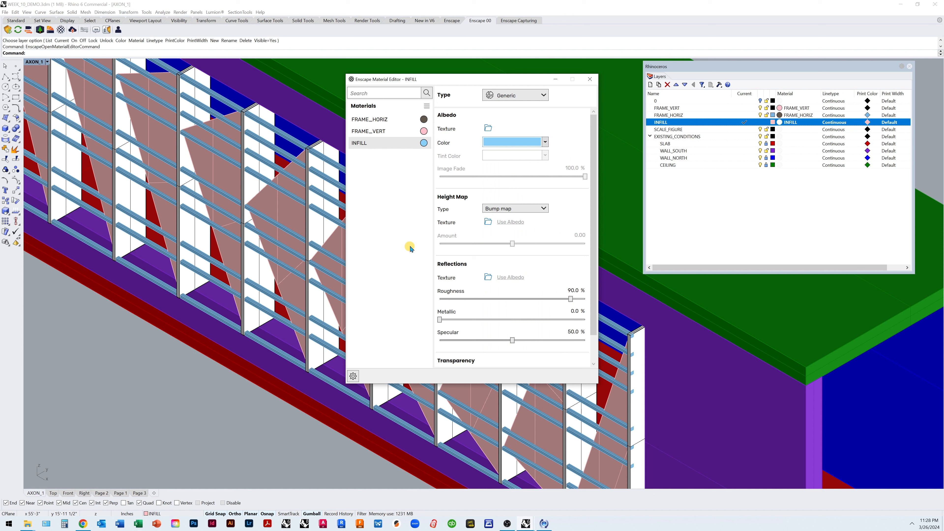
- Change the FRAME_VERT material's albedo to royal blue from the standard palette, look over its settings, and close the Material Editor
click(424, 132)
click(536, 143)
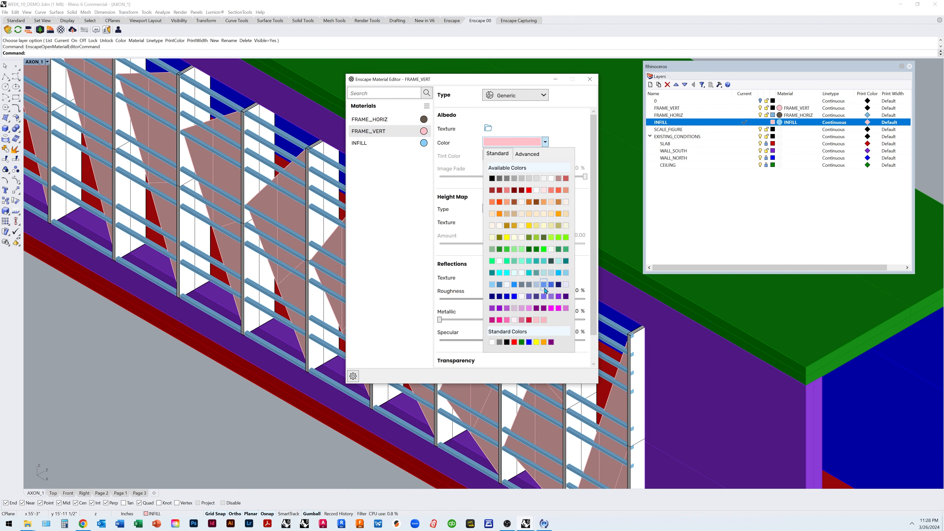
click(555, 285)
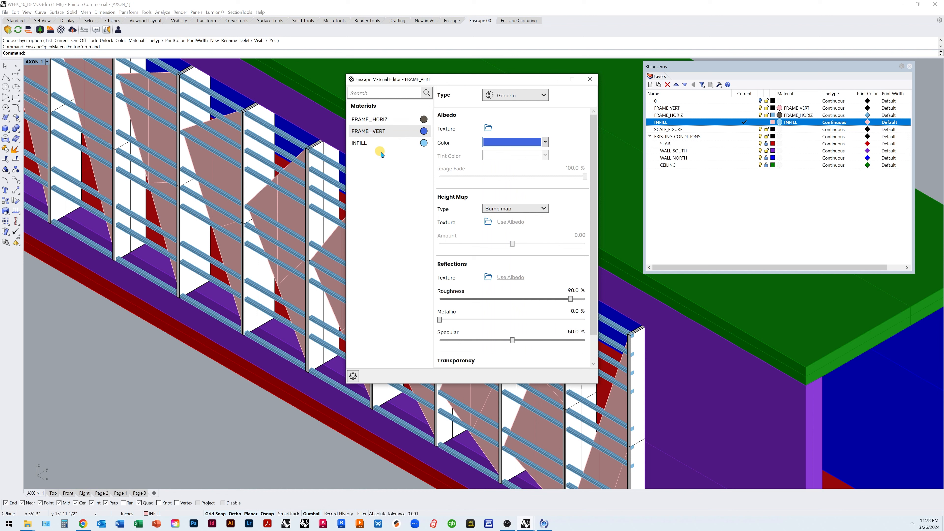
scroll(536, 196, down, 1)
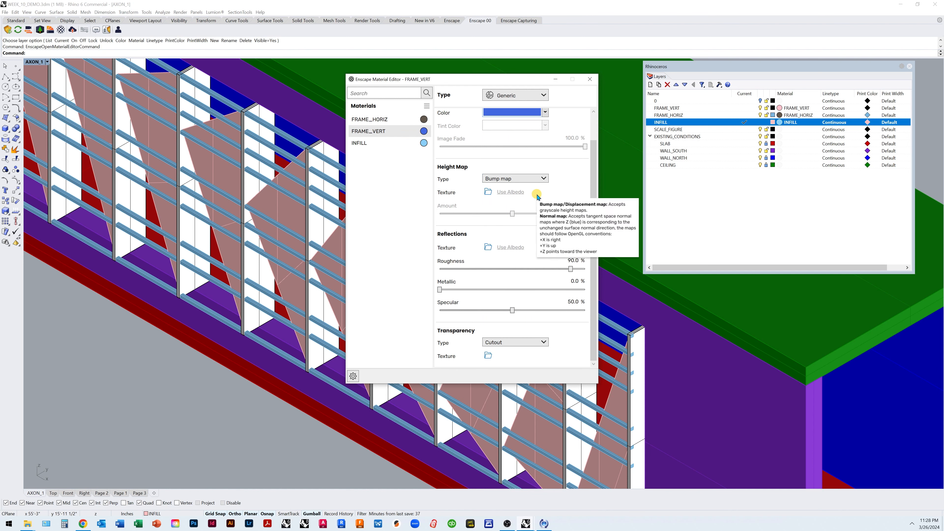
scroll(554, 158, up, 1)
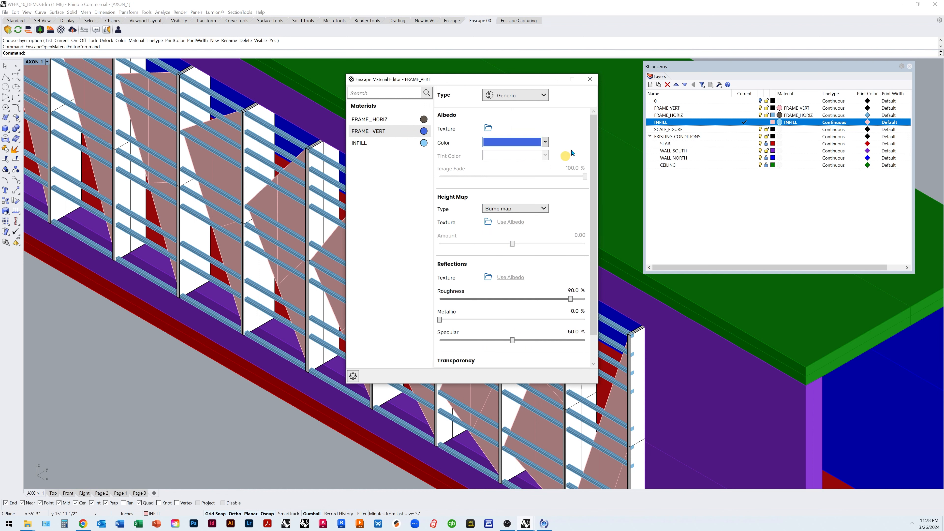
click(590, 79)
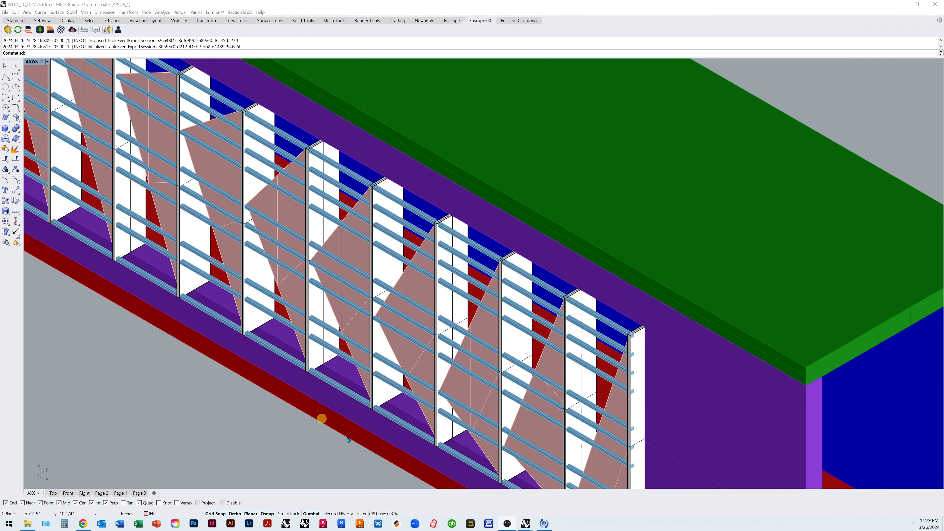
- Switch to the Enscape render window and review the slatted box's material colors in the AXON_1 view
mouse_move(529, 527)
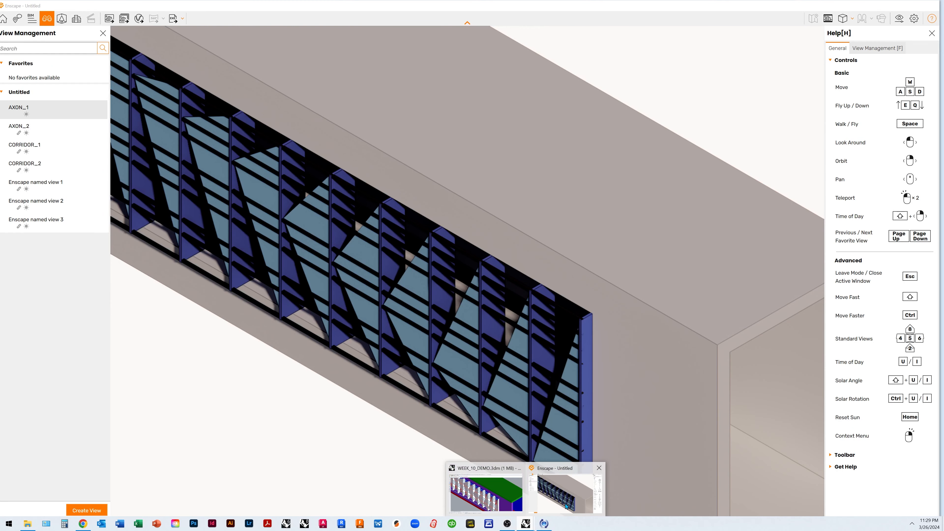
click(565, 502)
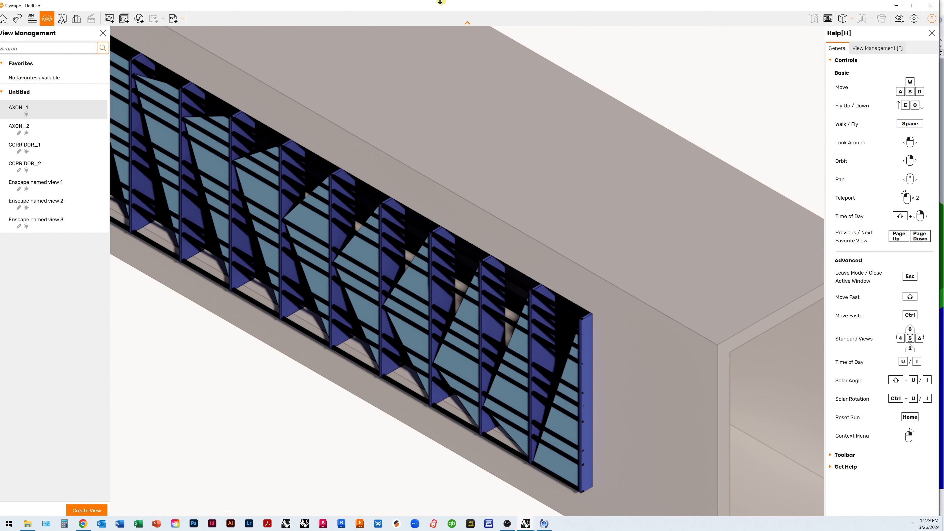
drag(426, 8, 449, 96)
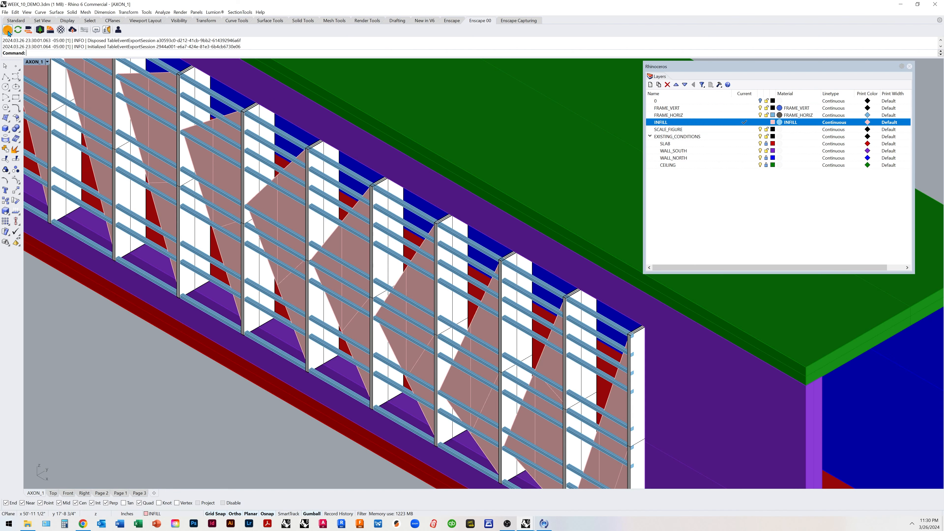
mouse_move(528, 525)
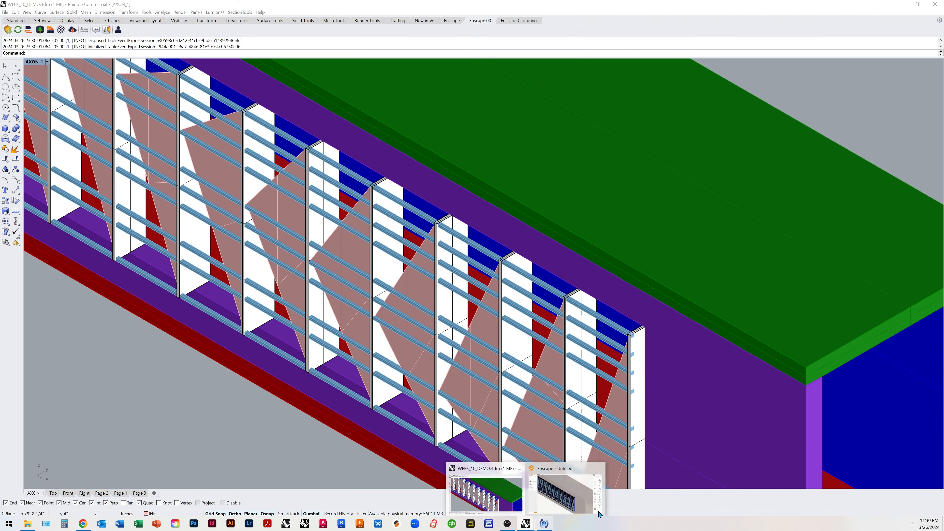
click(571, 483)
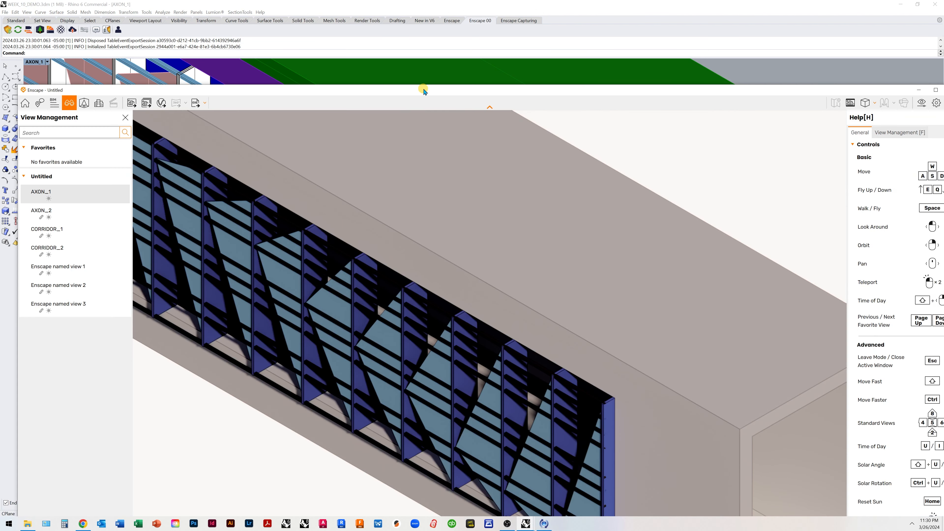
drag(425, 92, 414, 11)
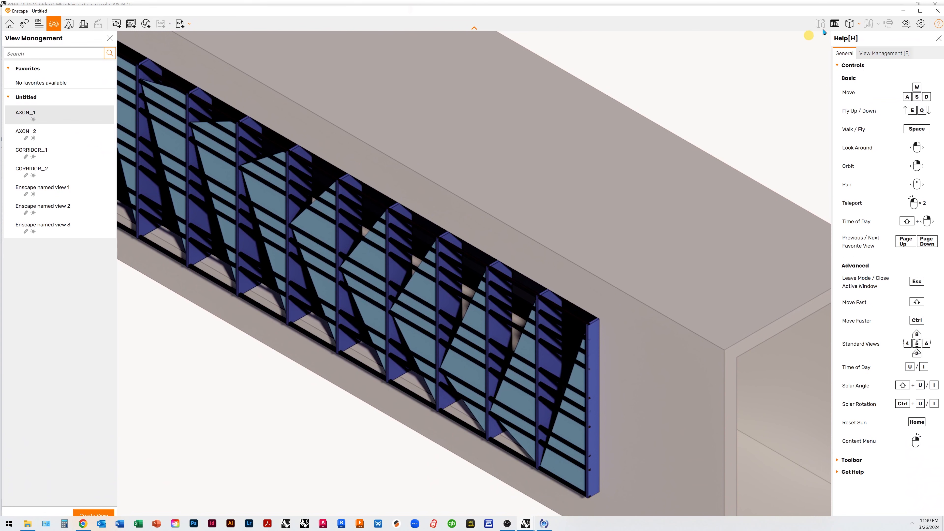
- Lower the image saturation to 53% in Enscape's Visual Settings and move the dialog clear of the slatted box
click(906, 25)
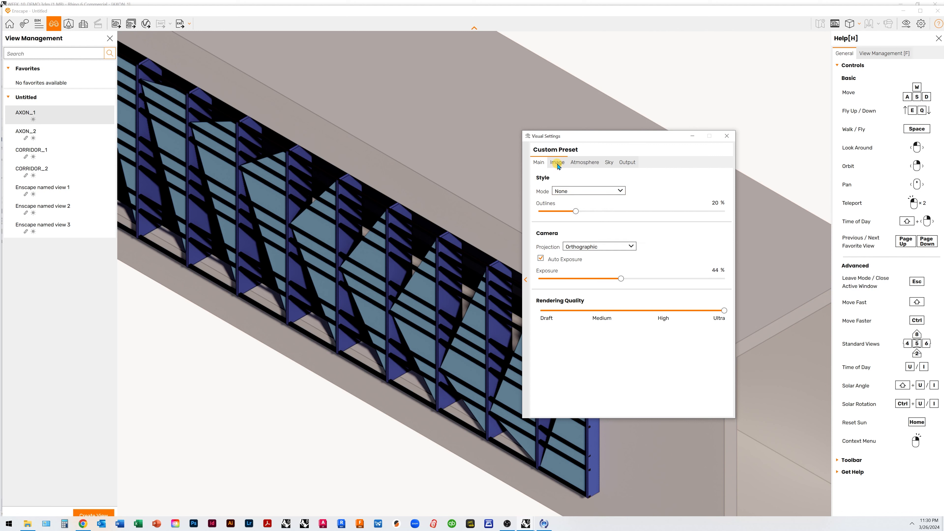
click(558, 164)
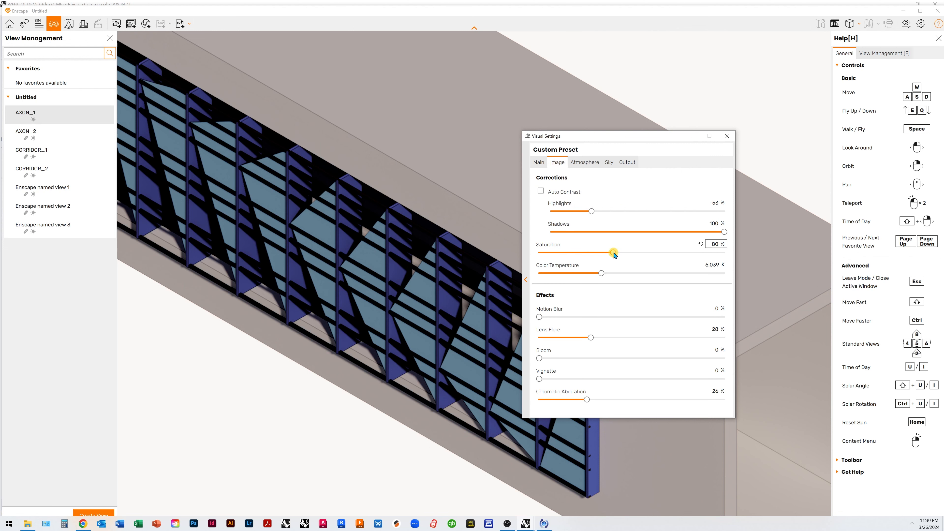
mouse_move(613, 253)
mouse_down()
mouse_move(538, 254)
mouse_move(597, 255)
mouse_up()
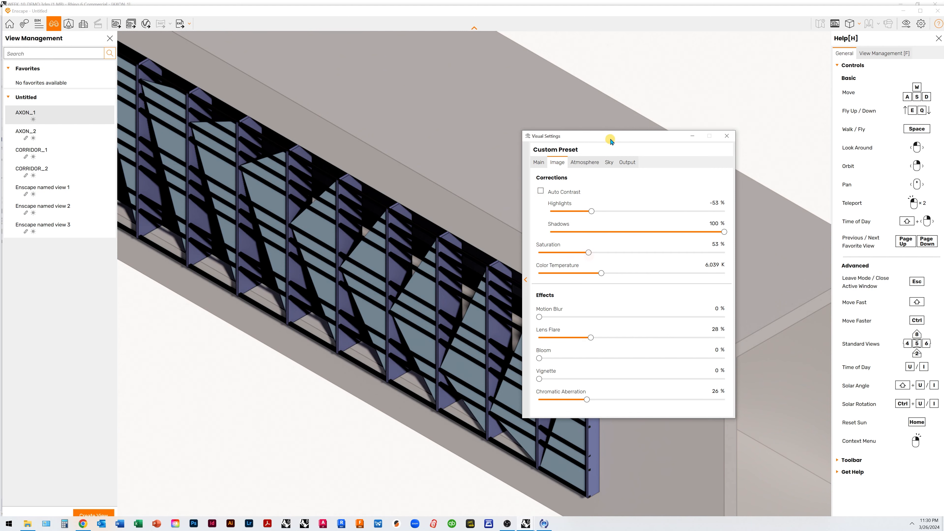
drag(611, 135, 737, 69)
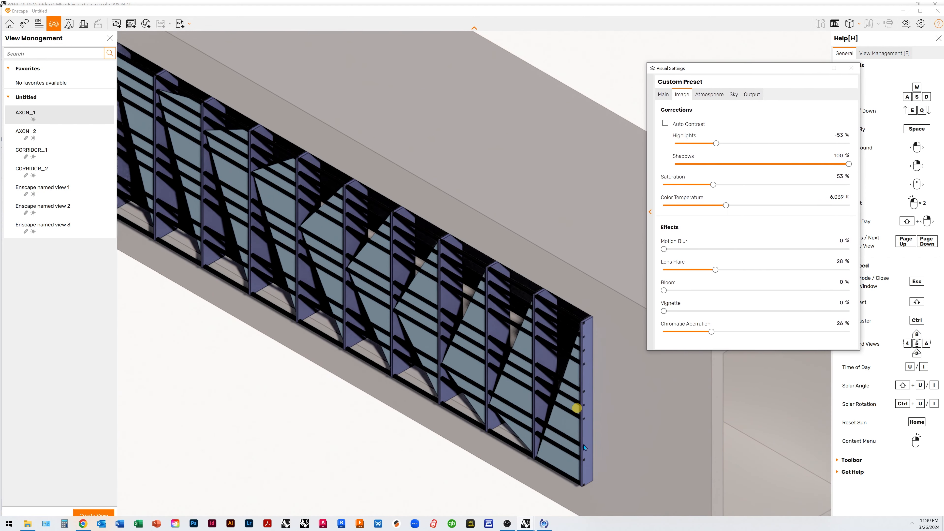
- Examine the slatted box up close, then reduce the saturation to 30% and the outlines to 12%
scroll(576, 403, up, 4)
scroll(577, 388, up, 5)
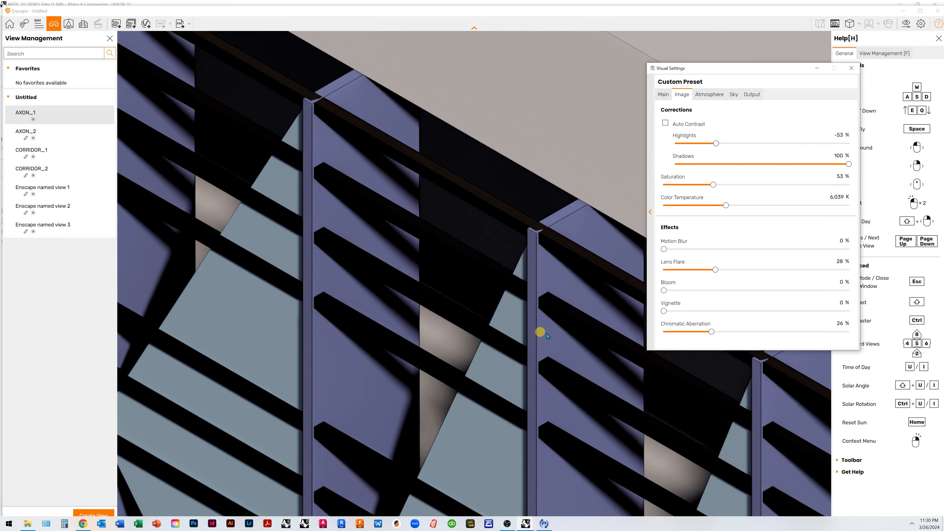
scroll(547, 333, down, 5)
right_drag(547, 333, 552, 329)
scroll(438, 243, down, 3)
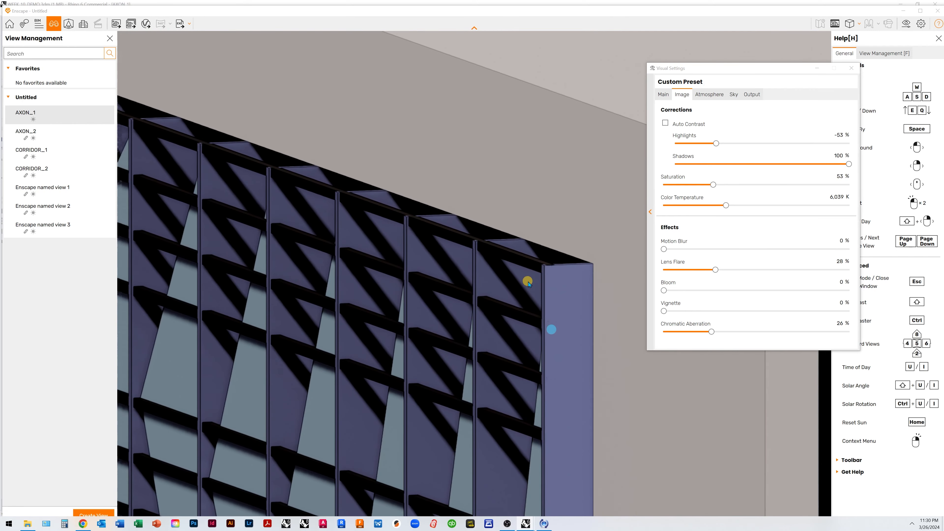
scroll(527, 280, down, 3)
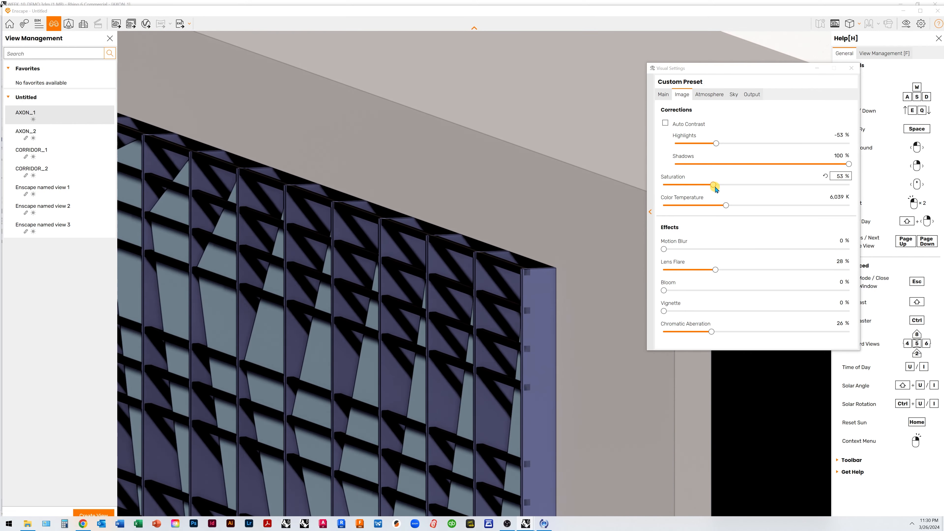
drag(714, 185, 692, 185)
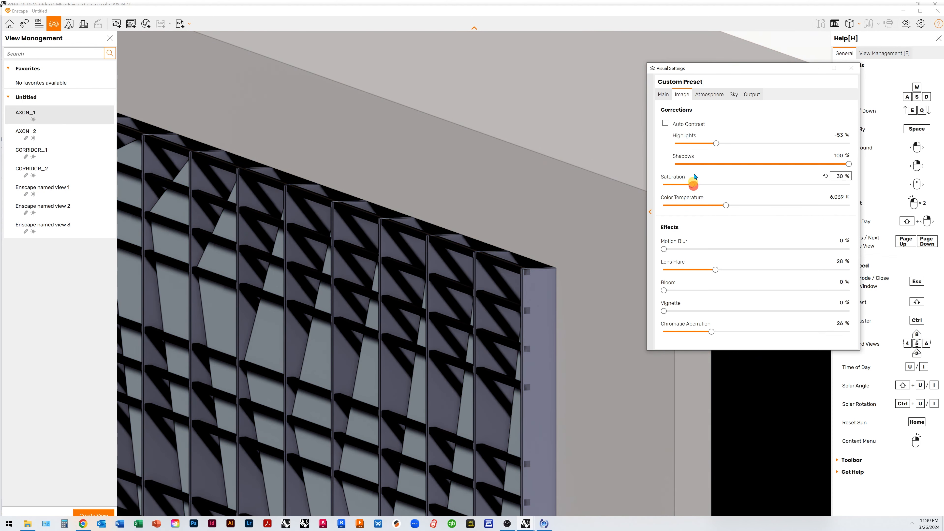
click(663, 94)
drag(701, 145, 688, 147)
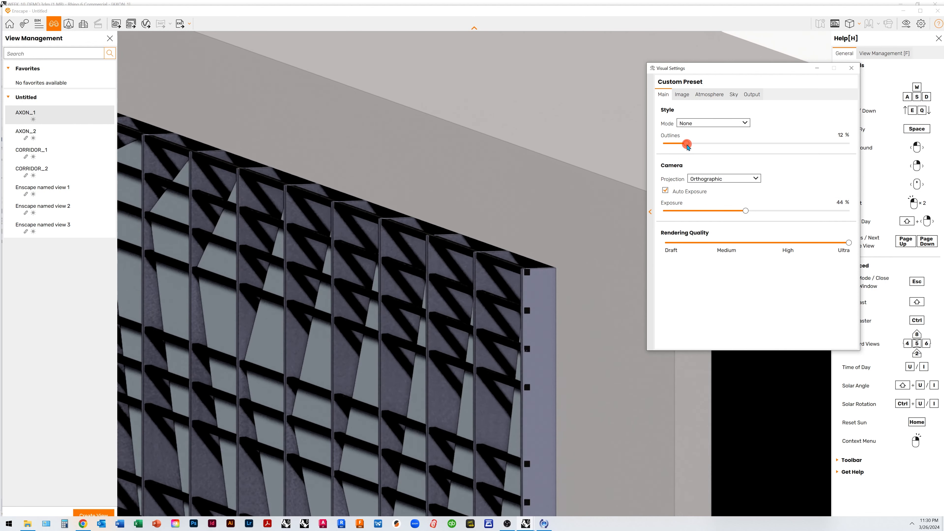
- Raise the image saturation to 55% and set the color temperature to 6,900 K
click(682, 94)
mouse_move(701, 184)
mouse_down()
mouse_move(691, 185)
mouse_move(714, 185)
mouse_up()
mouse_move(726, 206)
mouse_down()
mouse_move(709, 207)
mouse_move(736, 208)
mouse_up()
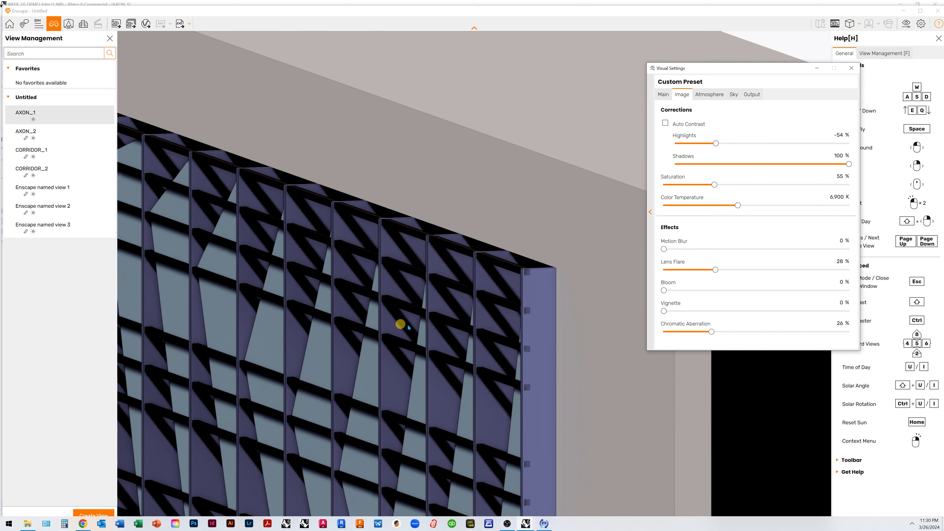
scroll(402, 324, up, 2)
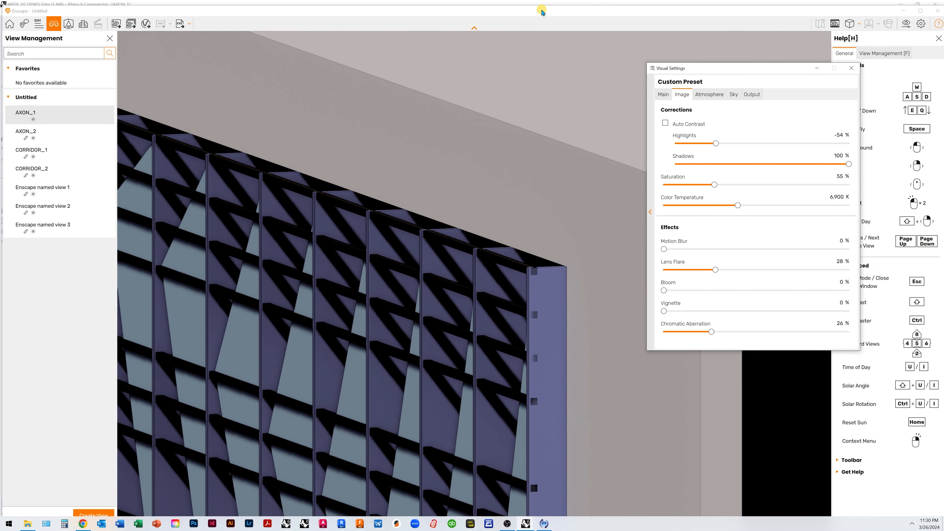
- Return to Rhino and change the FRAME_HORIZ material's albedo to light grey from the standard palette in the Enscape Material Editor
drag(542, 13, 547, 106)
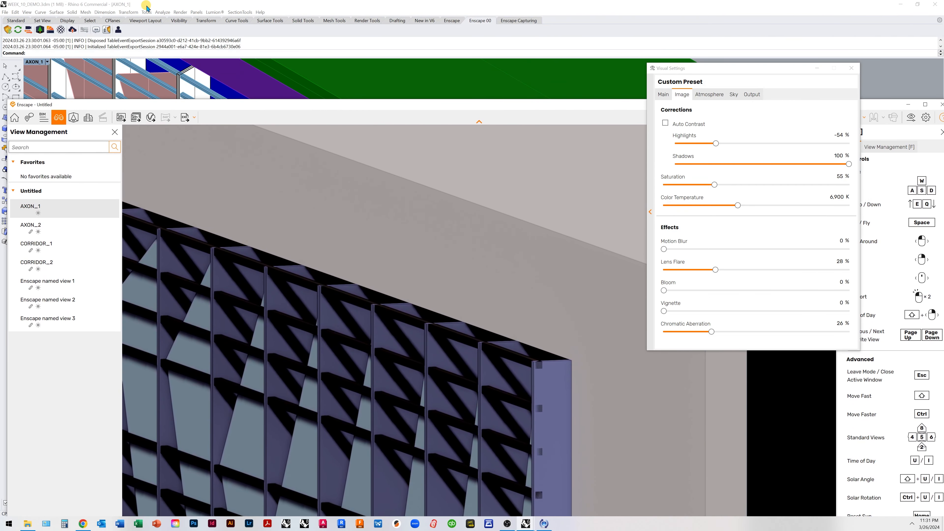
click(147, 8)
click(62, 31)
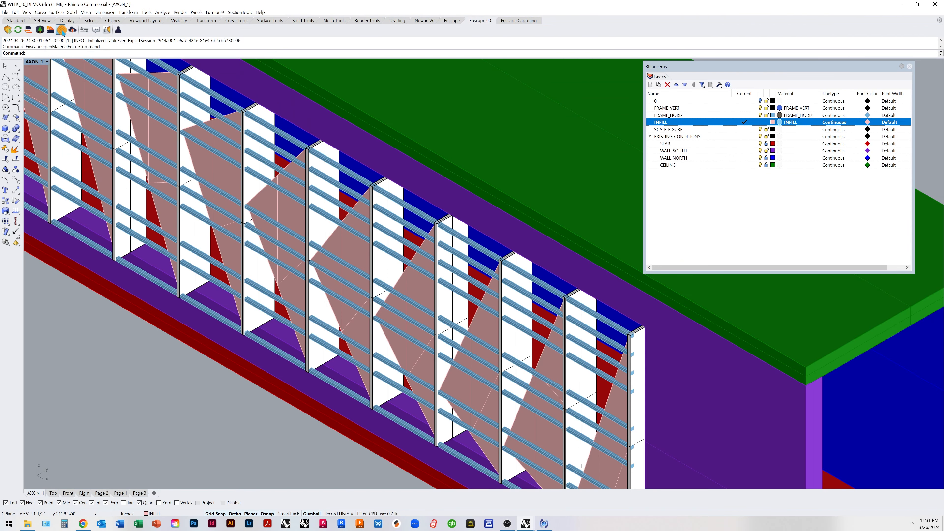
click(424, 119)
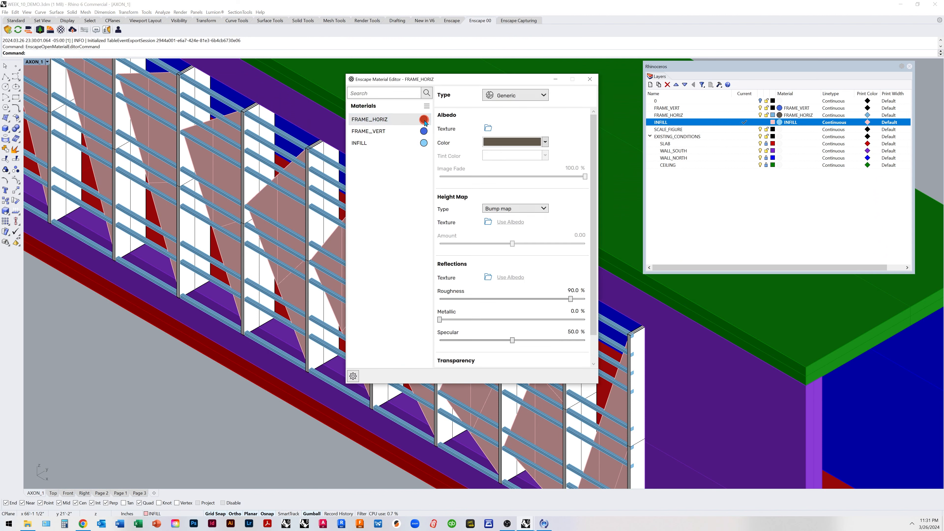
right_click(426, 122)
click(526, 142)
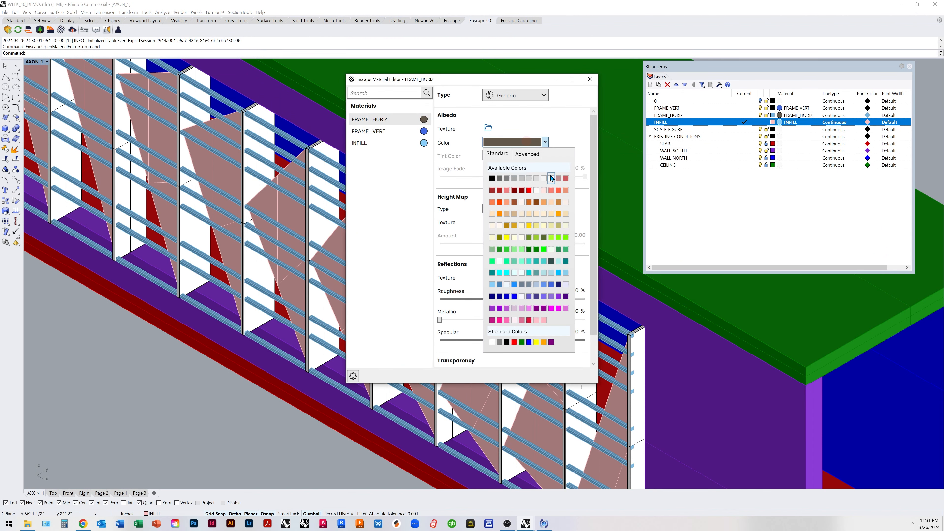
click(530, 181)
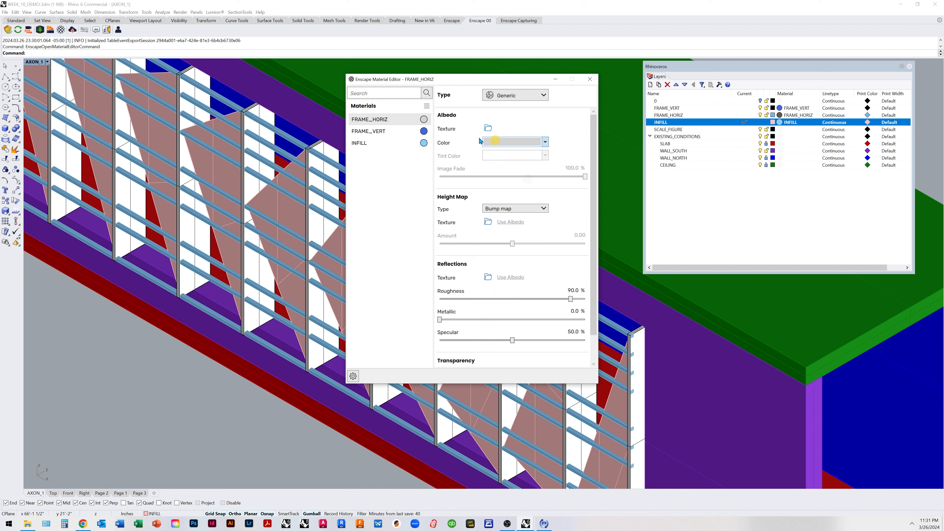
- Look over the FRAME_VERT material's settings without changing them and close the Material Editor
click(424, 132)
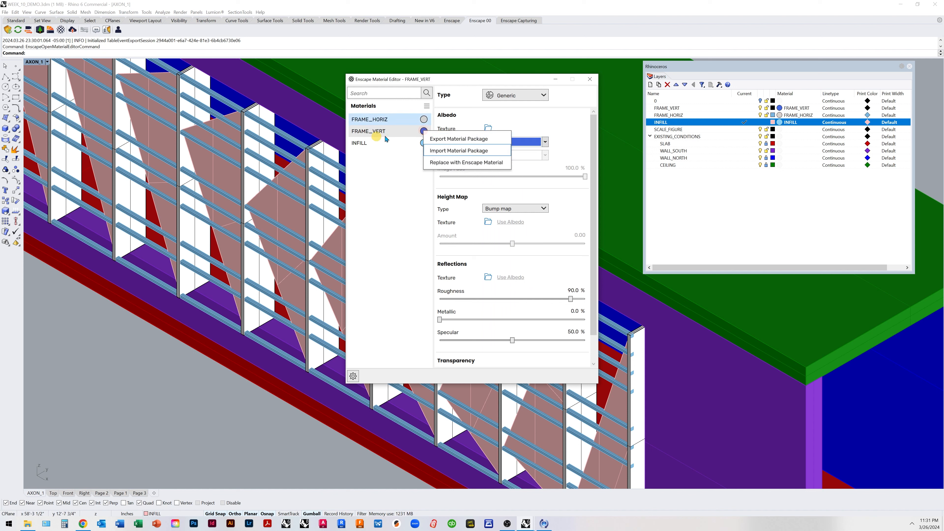
click(376, 159)
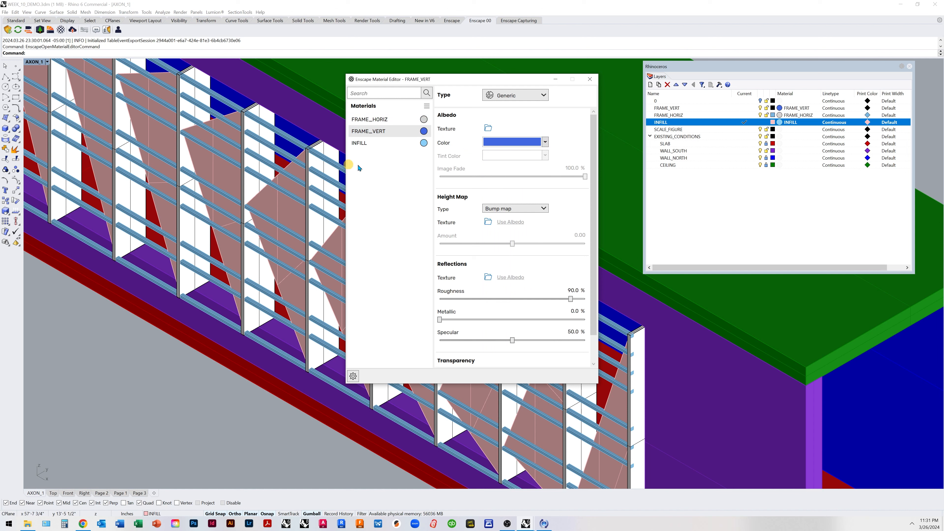
scroll(465, 245, down, 1)
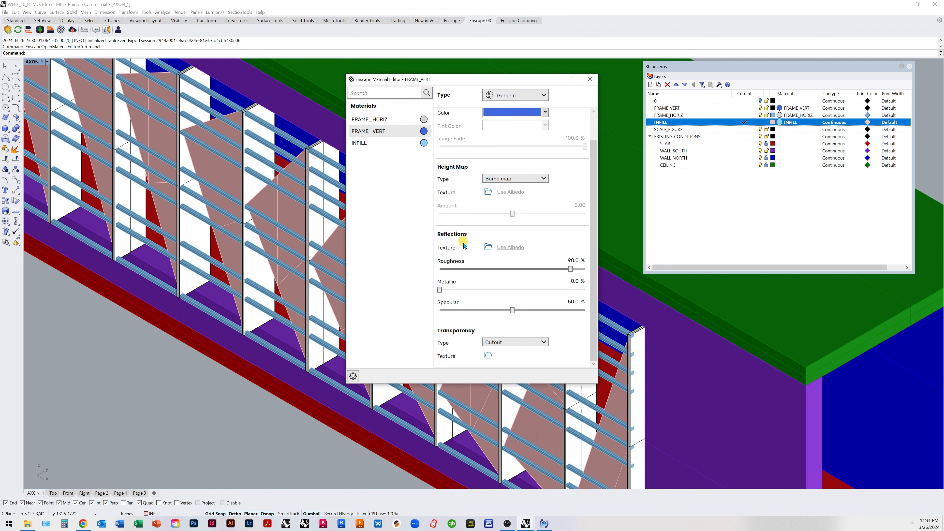
scroll(409, 252, up, 3)
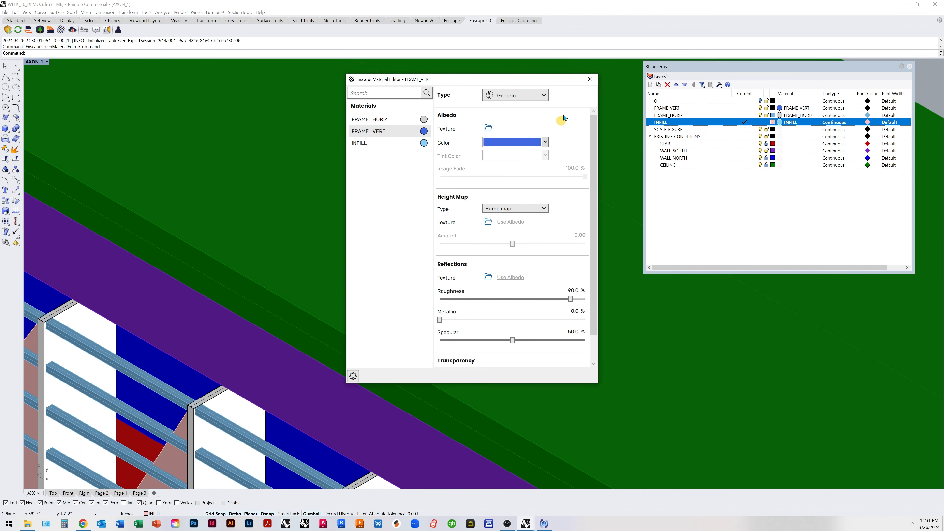
click(590, 80)
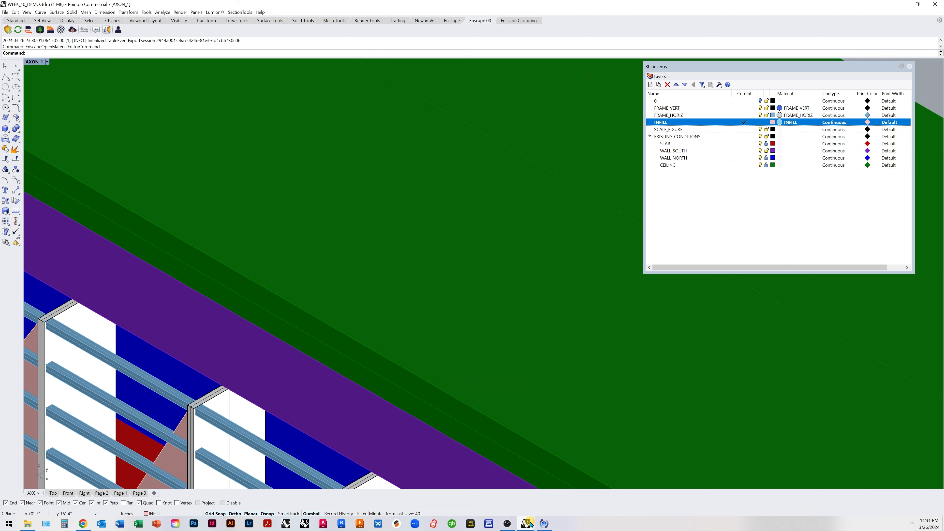
- Switch back to the Enscape render window and inspect the light grey horizontal slats against the blue verticals up close
click(528, 524)
click(554, 463)
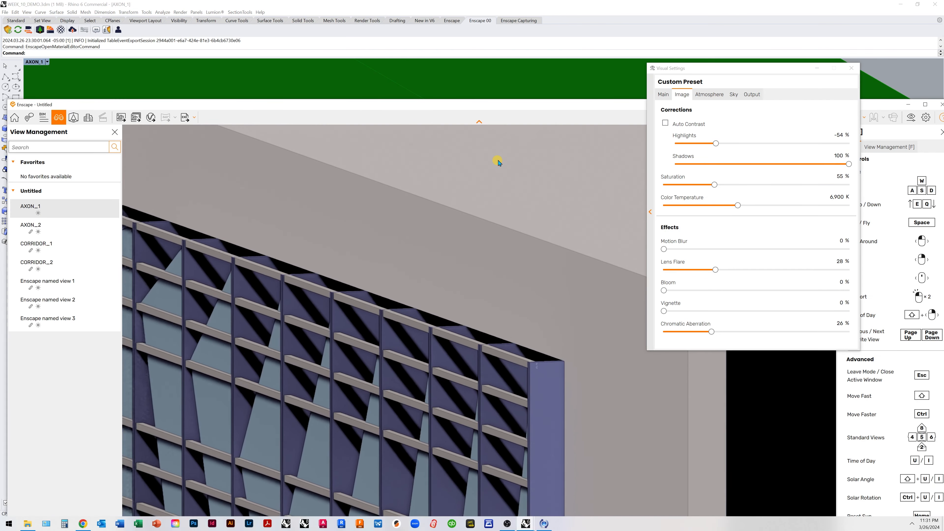
scroll(458, 386, down, 3)
scroll(450, 421, up, 6)
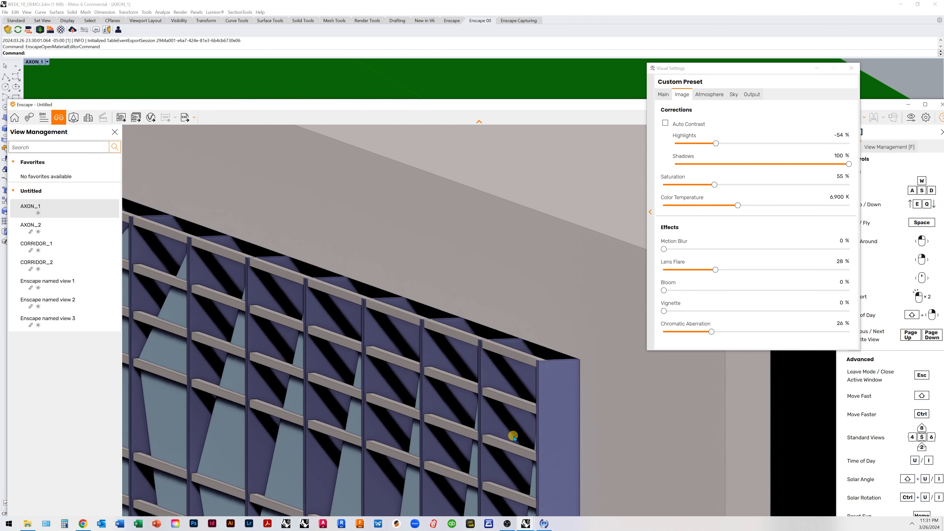
scroll(509, 438, up, 5)
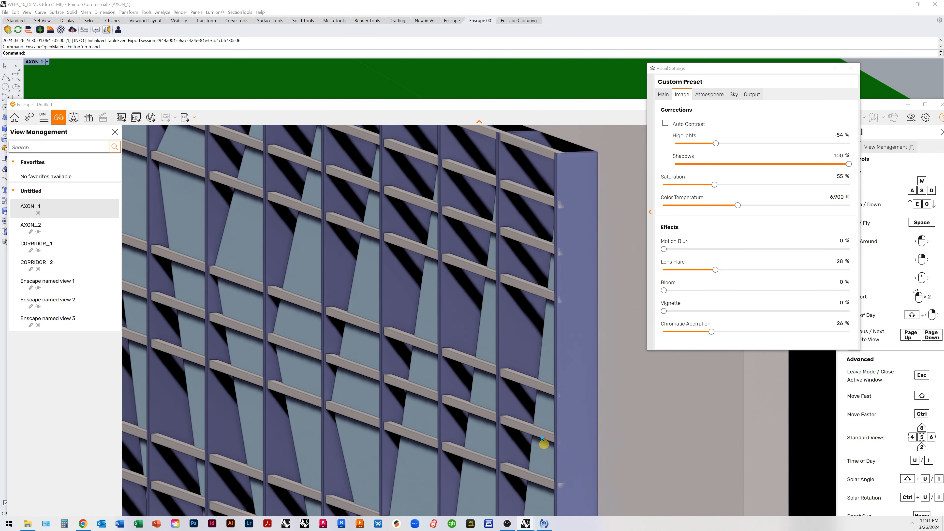
- Close the visual settings and switch the render's projection mode to Perspective
scroll(567, 443, up, 6)
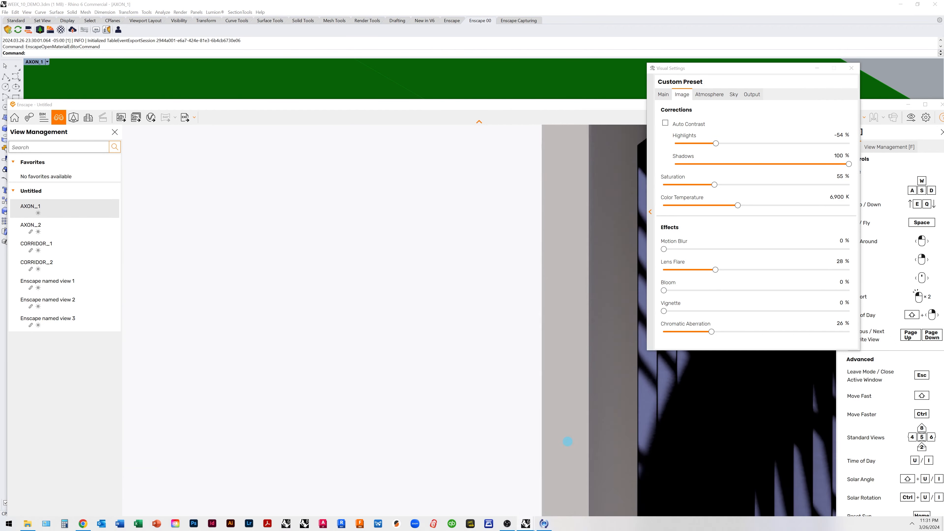
scroll(605, 433, down, 5)
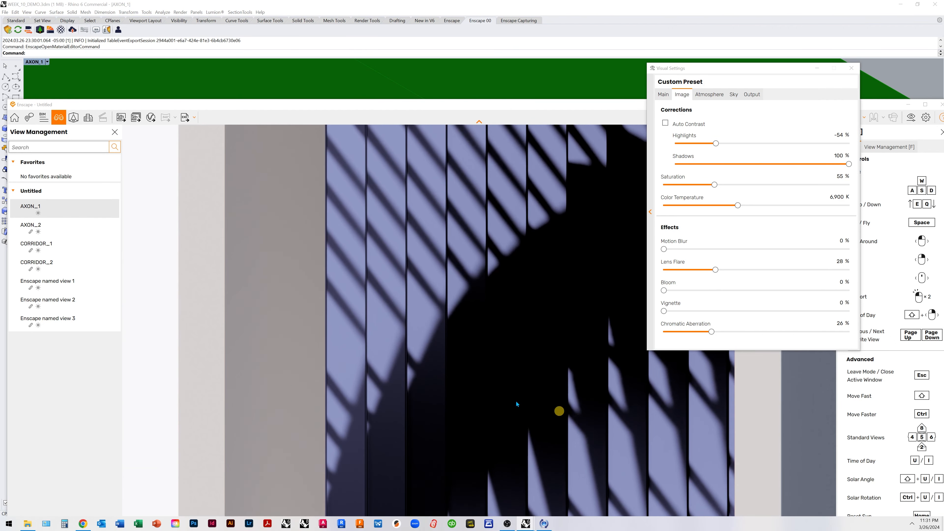
scroll(340, 365, down, 3)
scroll(346, 366, down, 4)
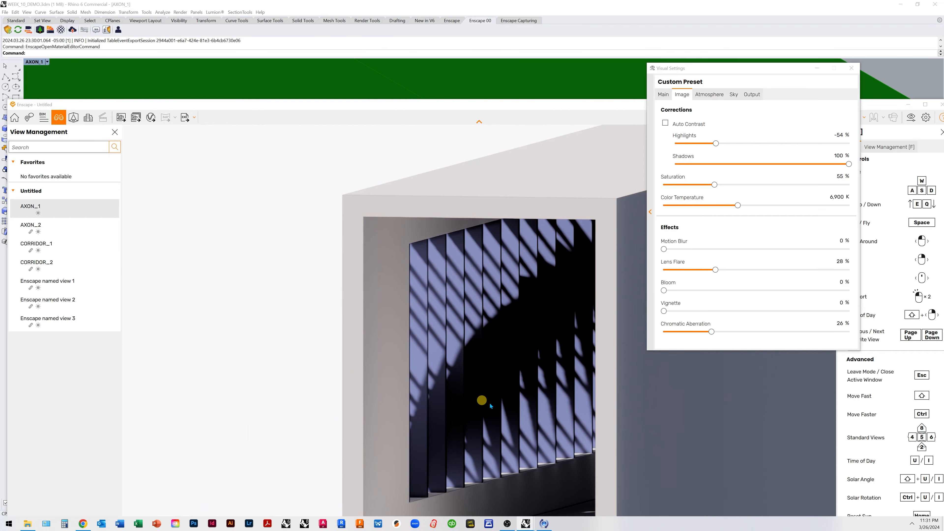
right_drag(498, 405, 500, 404)
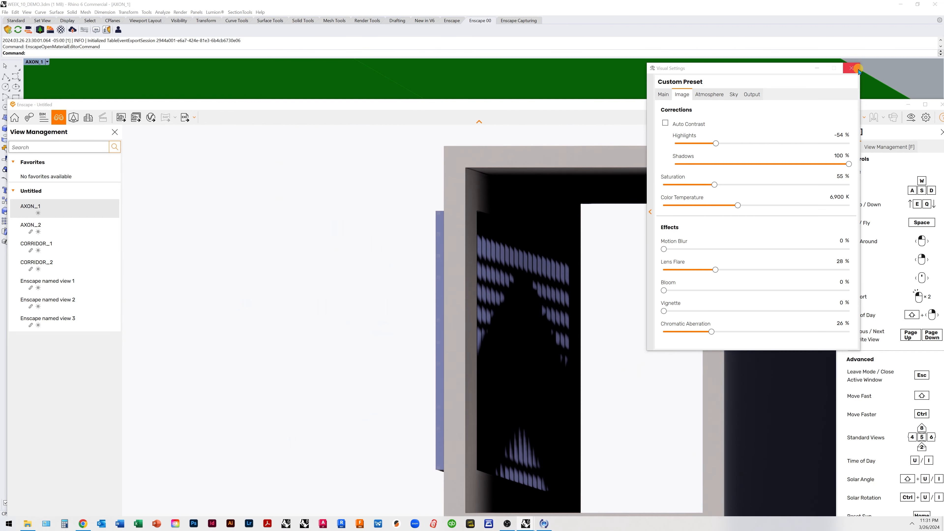
click(851, 68)
click(857, 119)
click(883, 134)
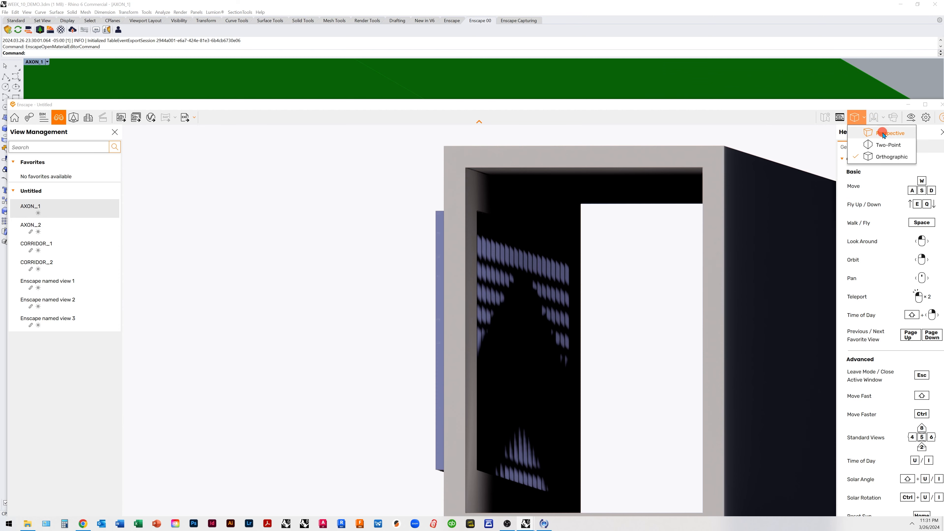
- Bring the camera inside the slatted corridor and look down its length toward the far opening
scroll(541, 397, down, 1)
right_drag(541, 396, 485, 439)
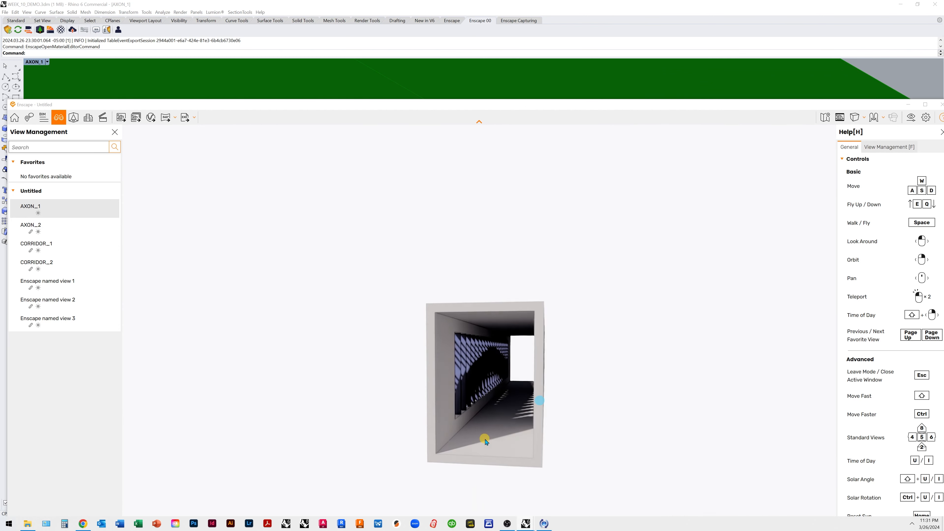
scroll(510, 414, up, 6)
scroll(521, 447, up, 3)
right_drag(554, 451, 553, 453)
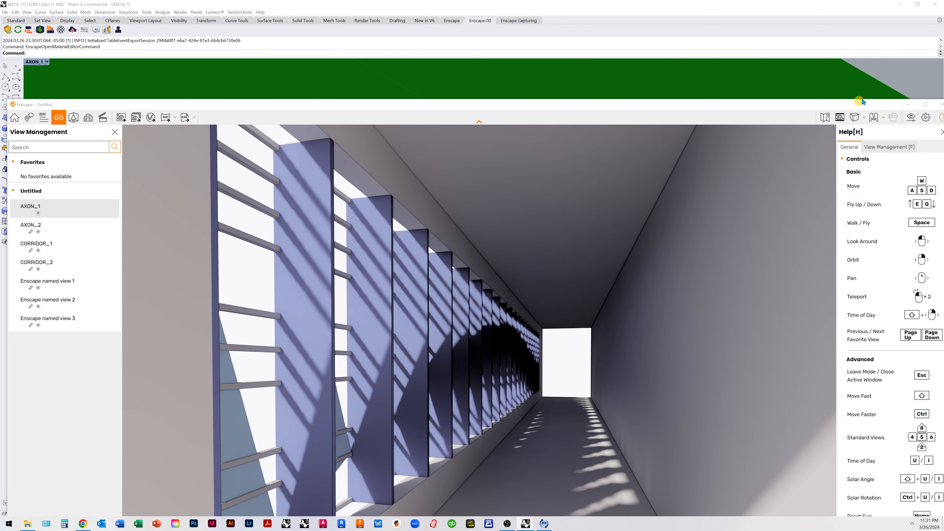
- Move the Enscape window up to show the full render and compare the saved views CORRIDOR_1 and CORRIDOR_2
drag(820, 105, 806, 9)
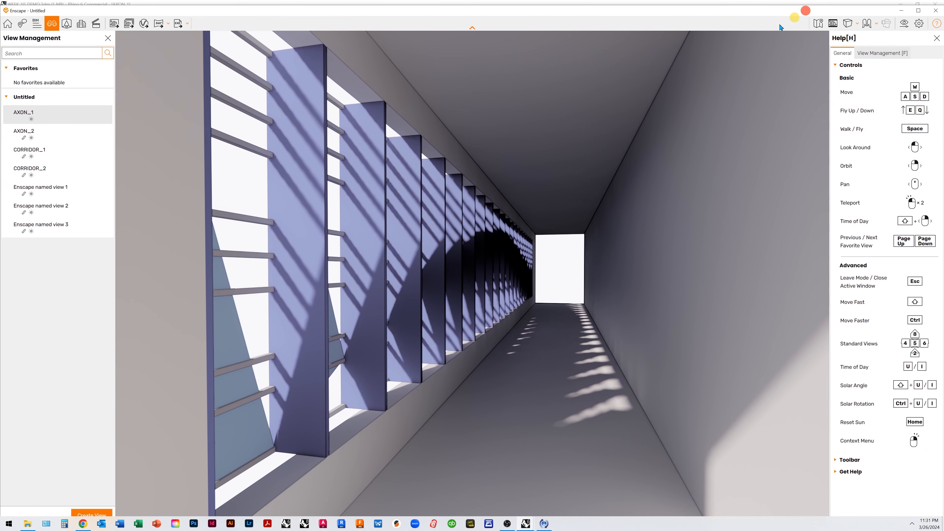
click(23, 151)
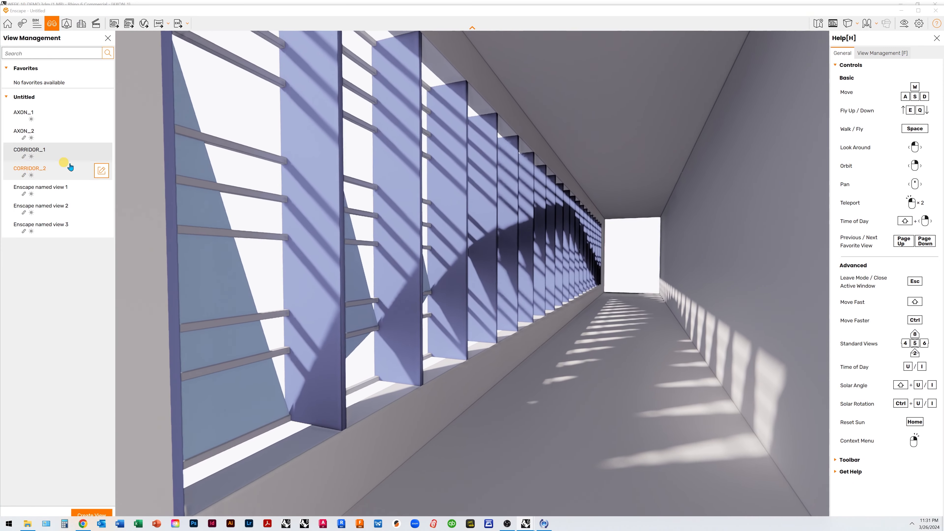
click(26, 170)
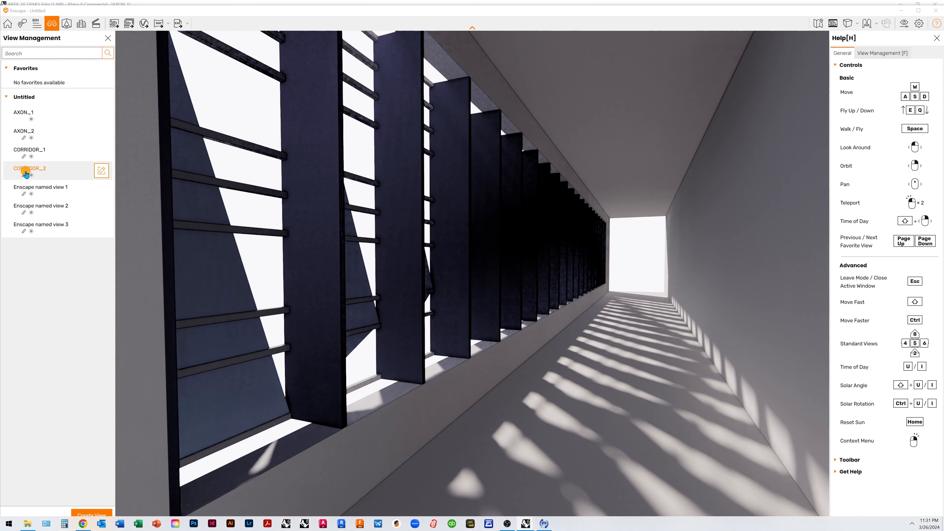
click(29, 152)
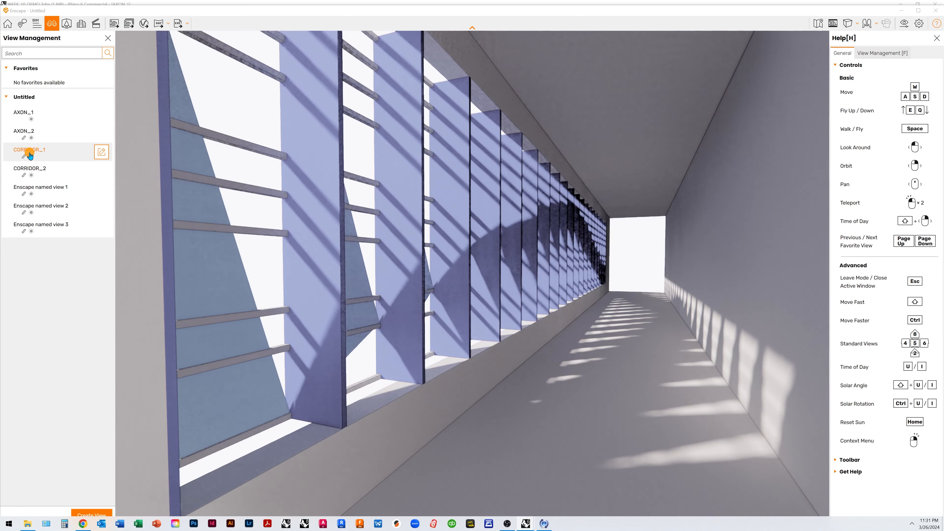
click(23, 170)
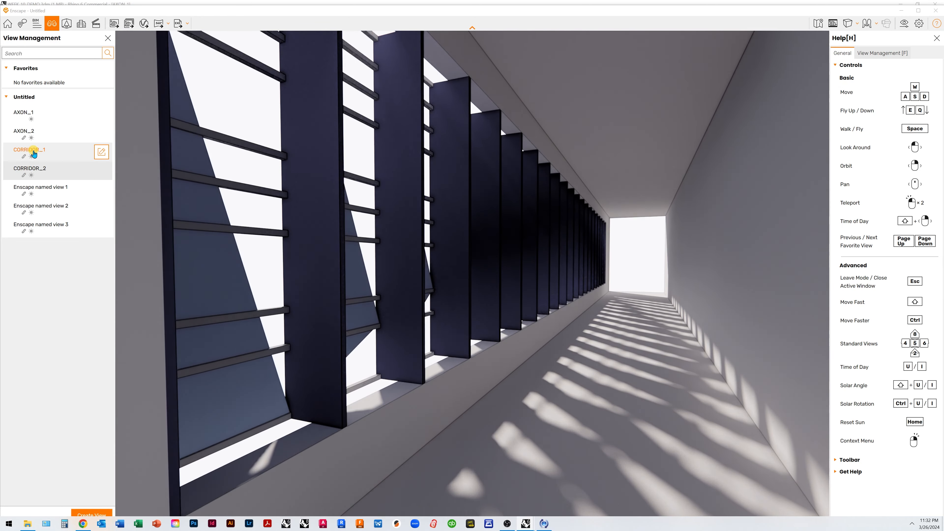
click(32, 148)
click(30, 137)
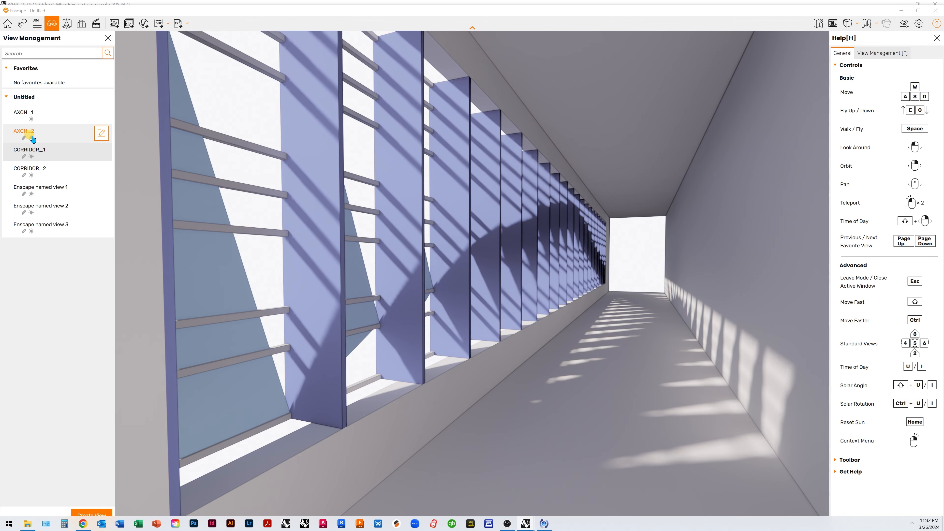
- Switch the projection to Orthographic and review the saved AXON_1, AXON_2, CORRIDOR_1 and CORRIDOR_2 views
click(849, 23)
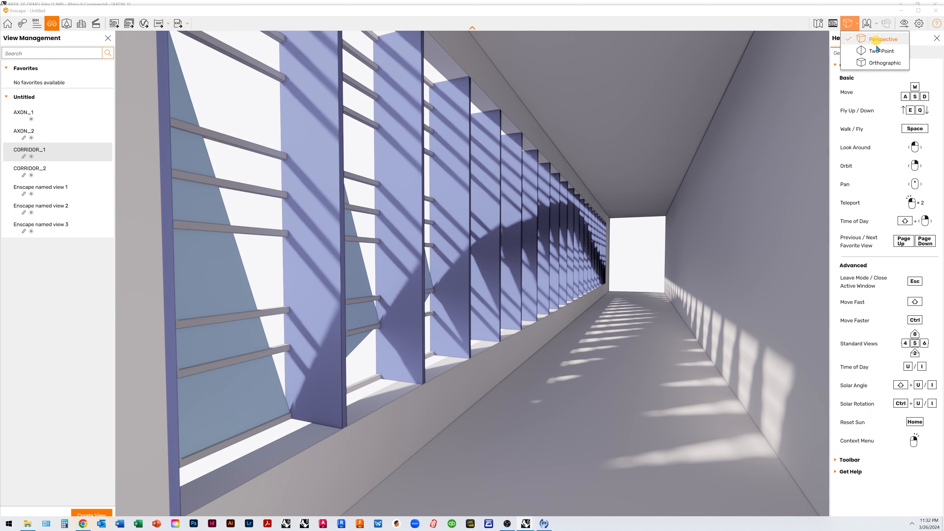
click(884, 62)
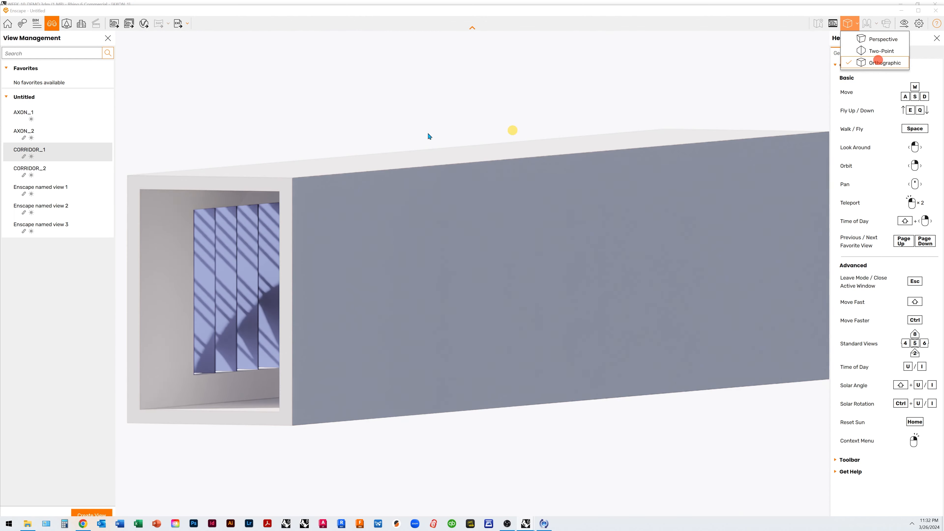
click(22, 116)
click(22, 132)
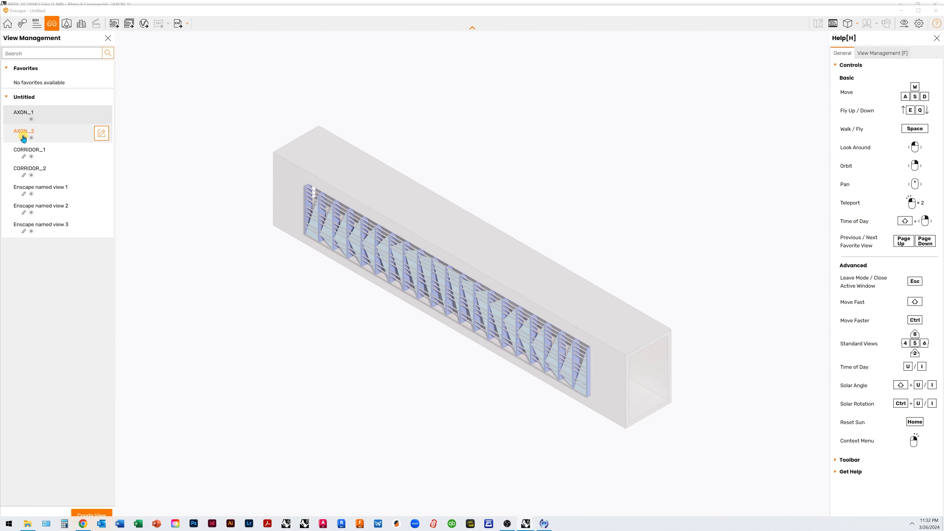
click(21, 116)
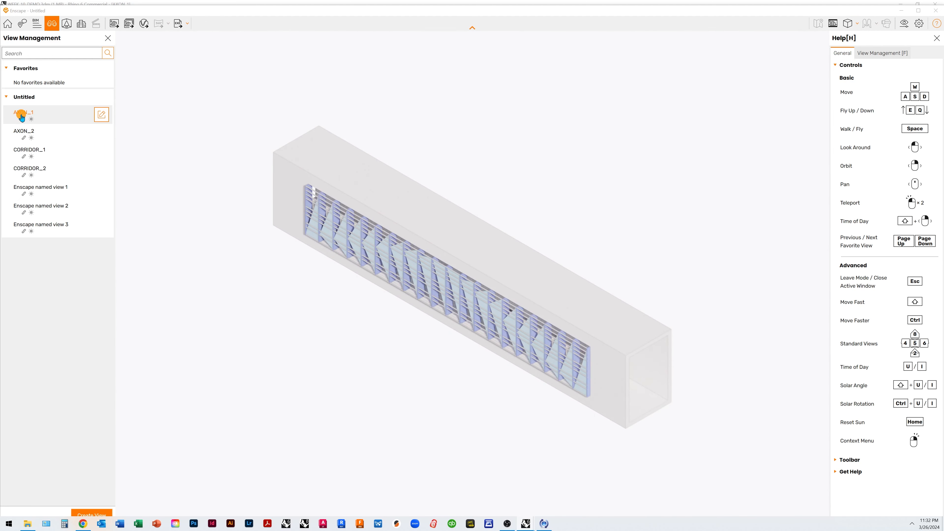
click(16, 132)
click(22, 152)
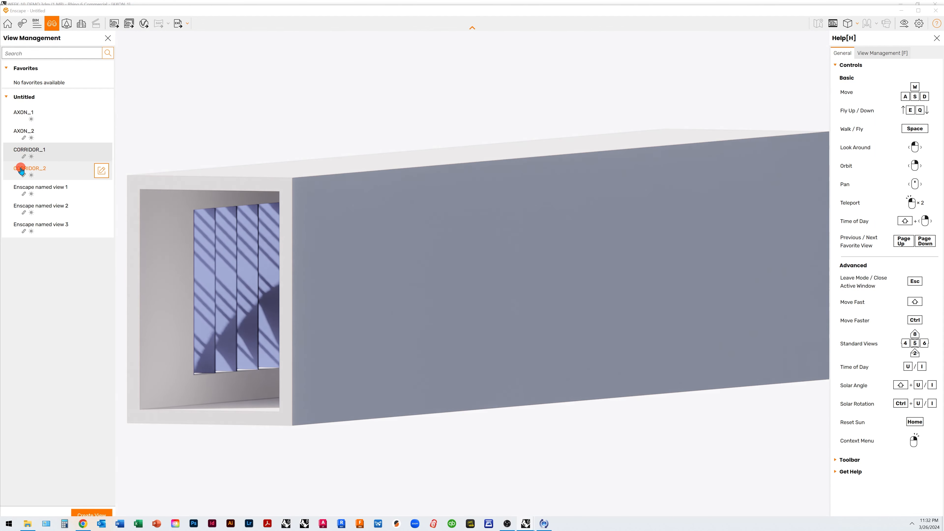
click(22, 170)
- Set the projection back to Perspective and restore the saved CORRIDOR_1 view
click(857, 24)
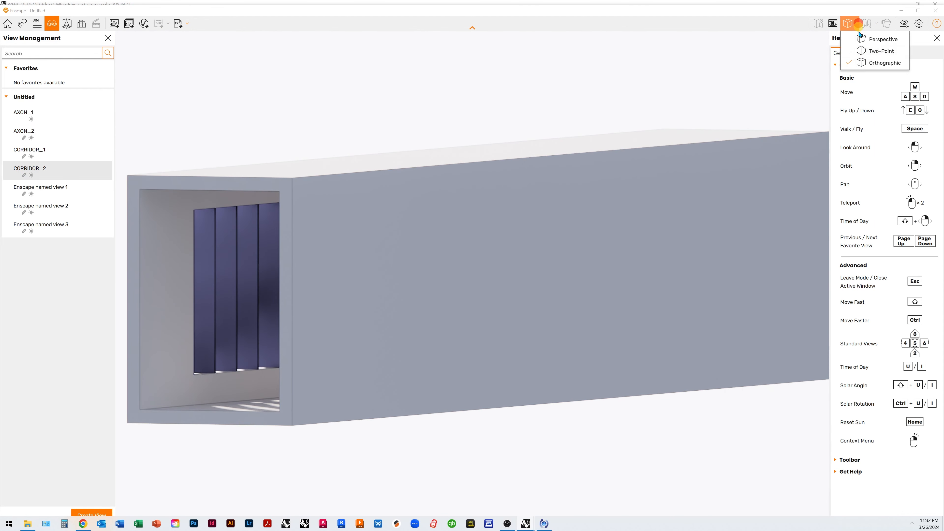
click(874, 39)
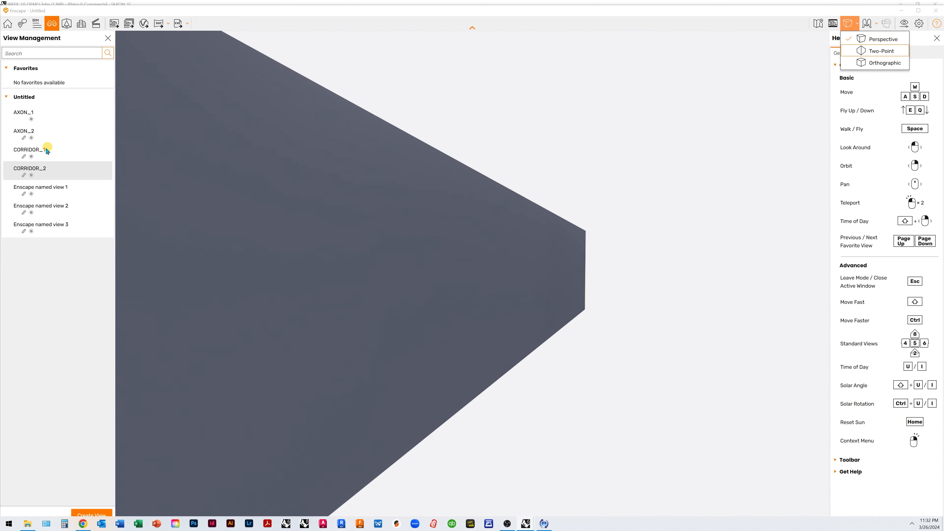
click(36, 153)
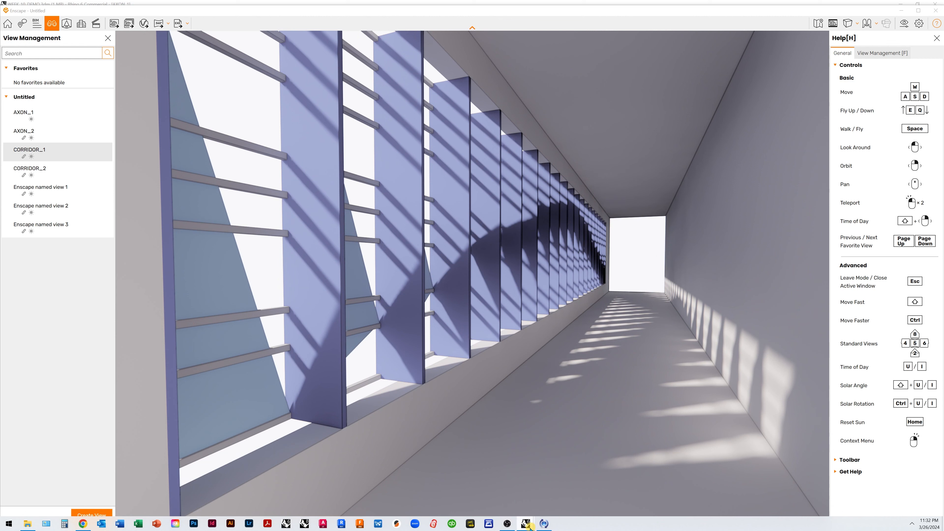
- Switch back to the WEEK_10_DEMO.3dm model window in Rhino
mouse_move(525, 526)
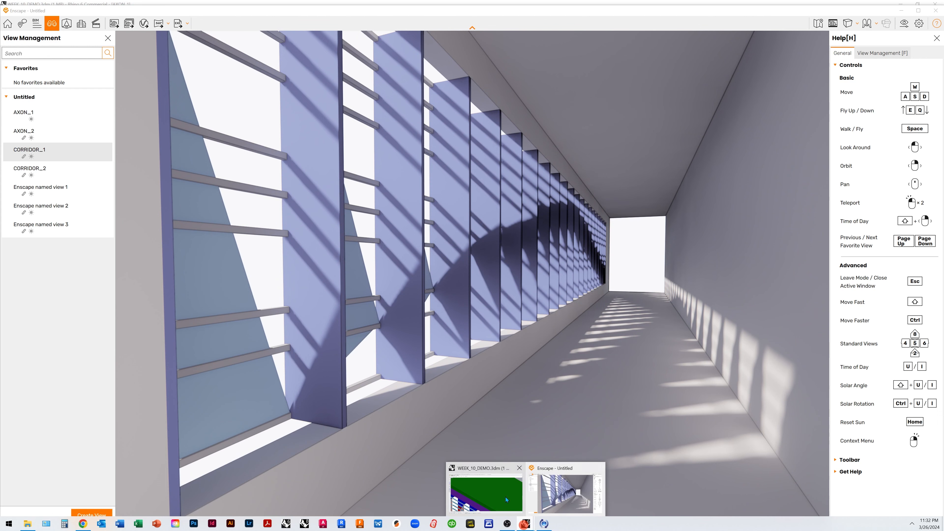
- Switch to Rhino and open the Enscape Material Library for importing, in a repositioned and taller window
click(500, 493)
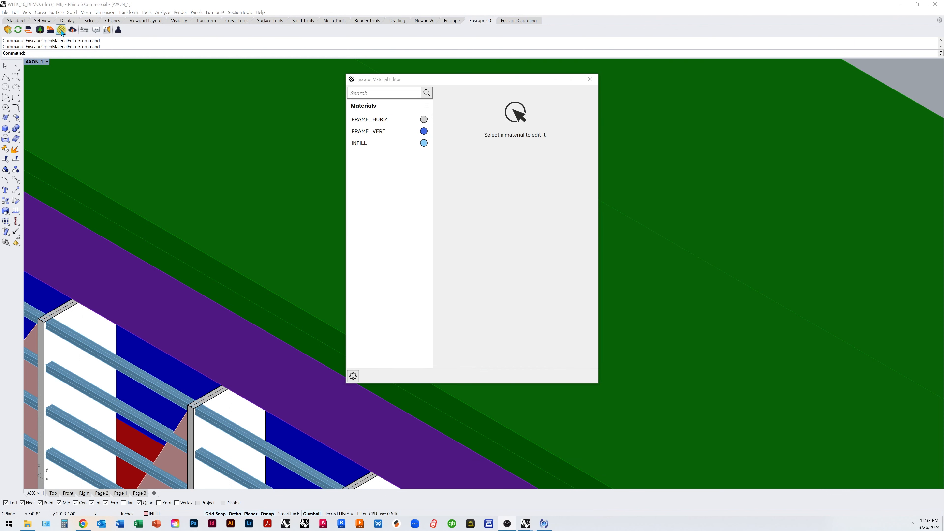
click(428, 108)
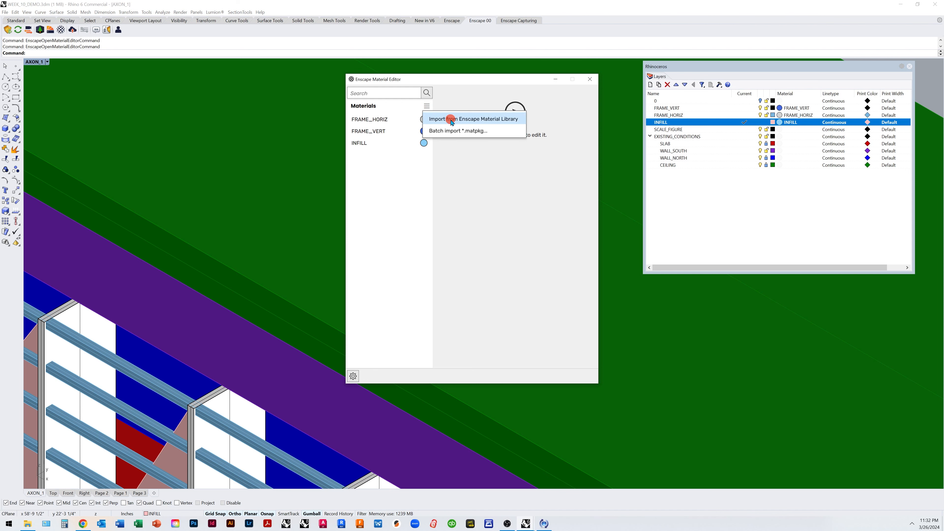
click(452, 119)
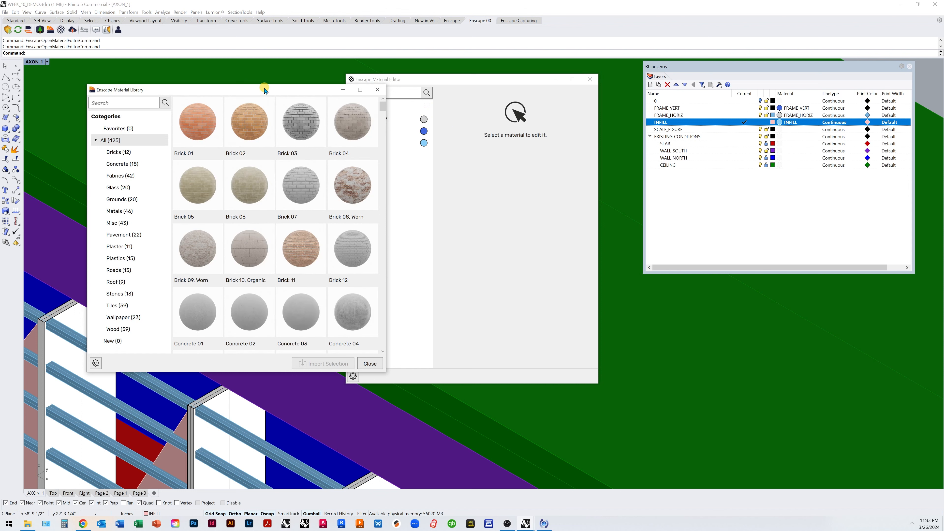
drag(264, 90, 498, 64)
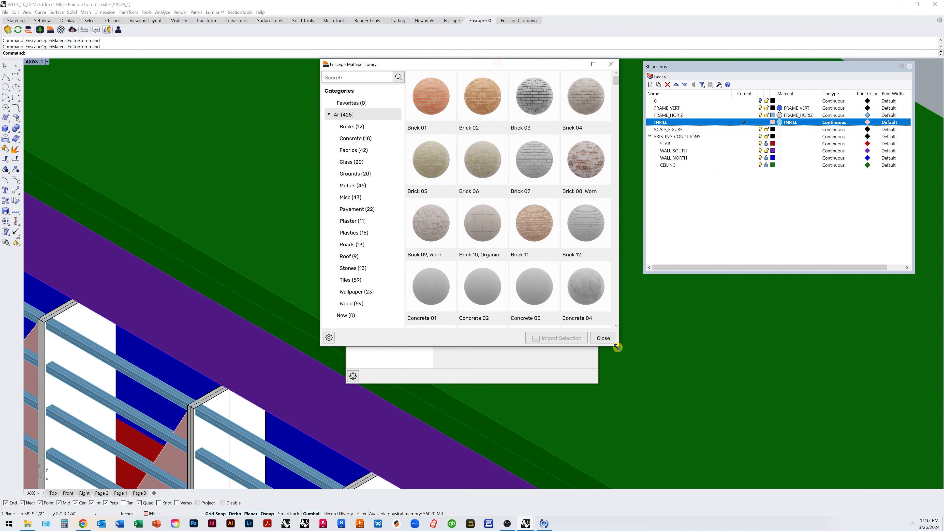
drag(617, 348, 627, 442)
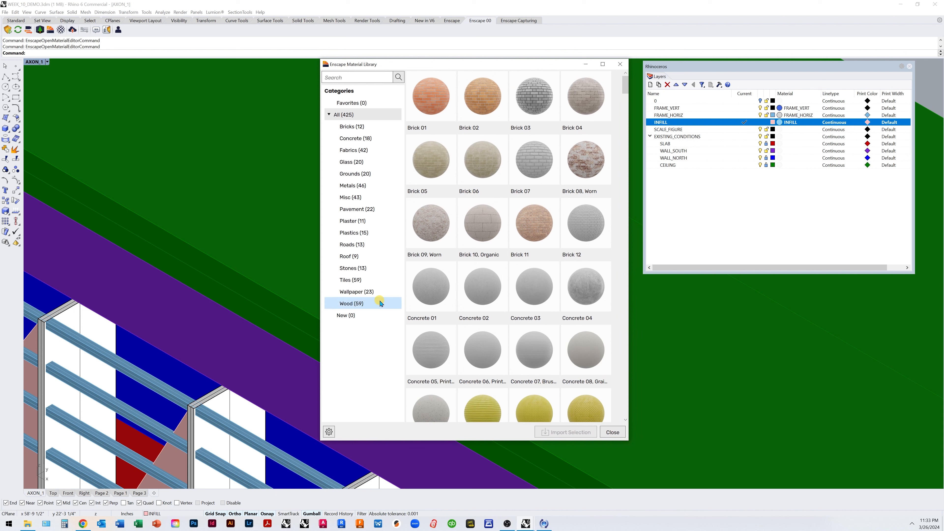
- Import the Wood 42 material from the library's Wood category and close the library
click(355, 304)
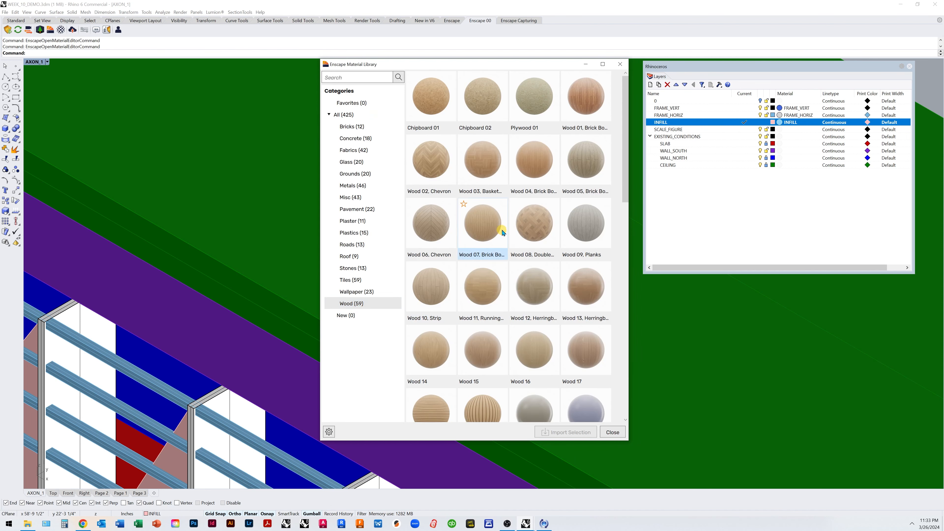
scroll(496, 231, down, 2)
scroll(485, 236, up, 2)
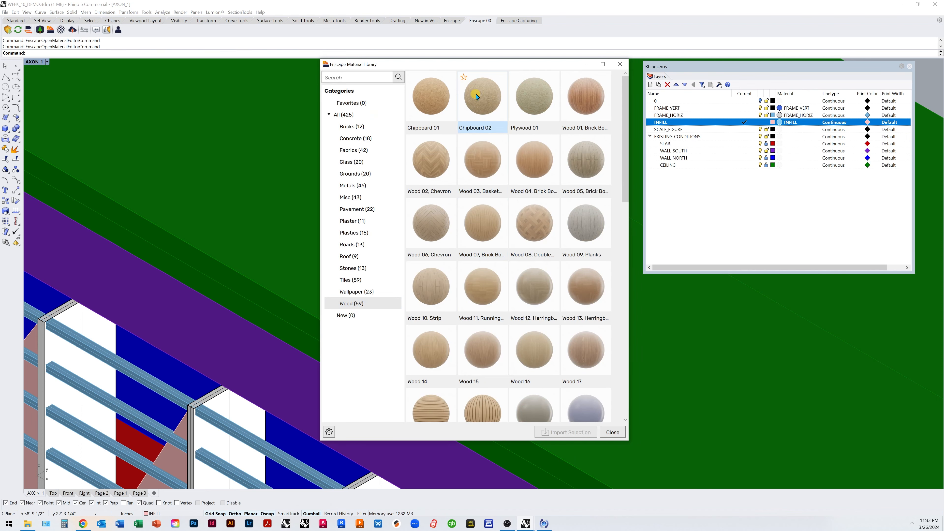
drag(625, 170, 625, 254)
drag(621, 330, 612, 359)
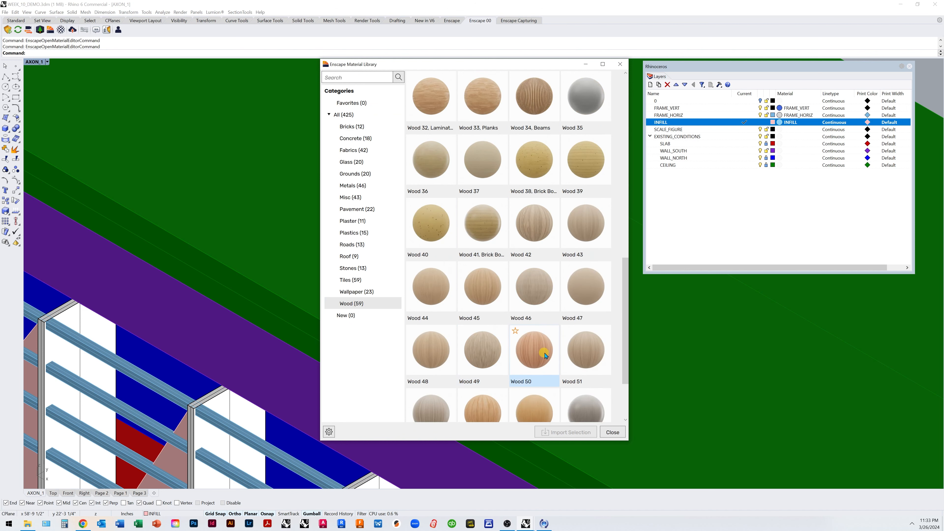
scroll(545, 356, up, 1)
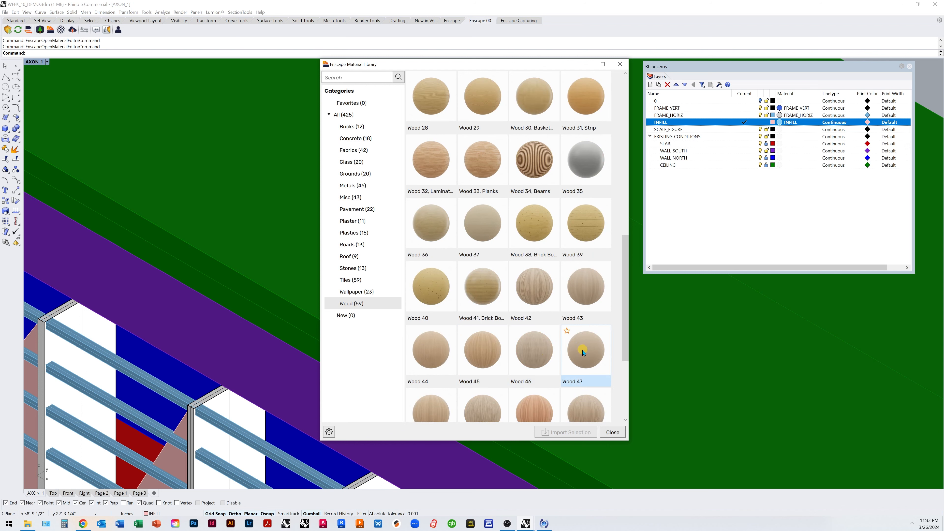
scroll(536, 366, up, 2)
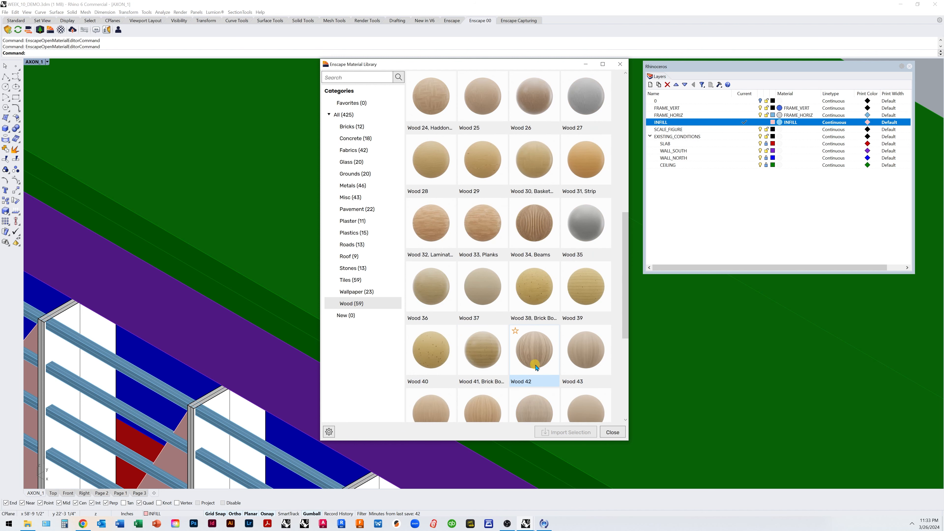
scroll(537, 367, down, 1)
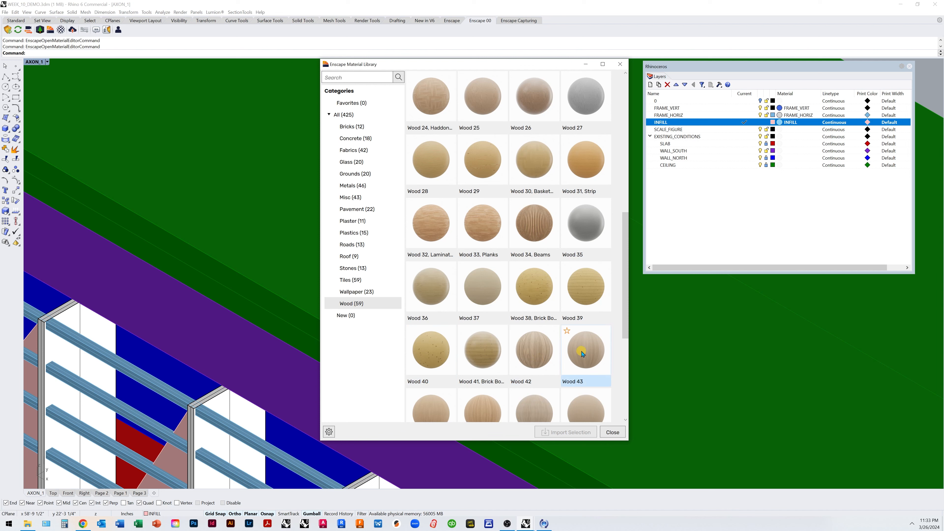
scroll(531, 335, down, 1)
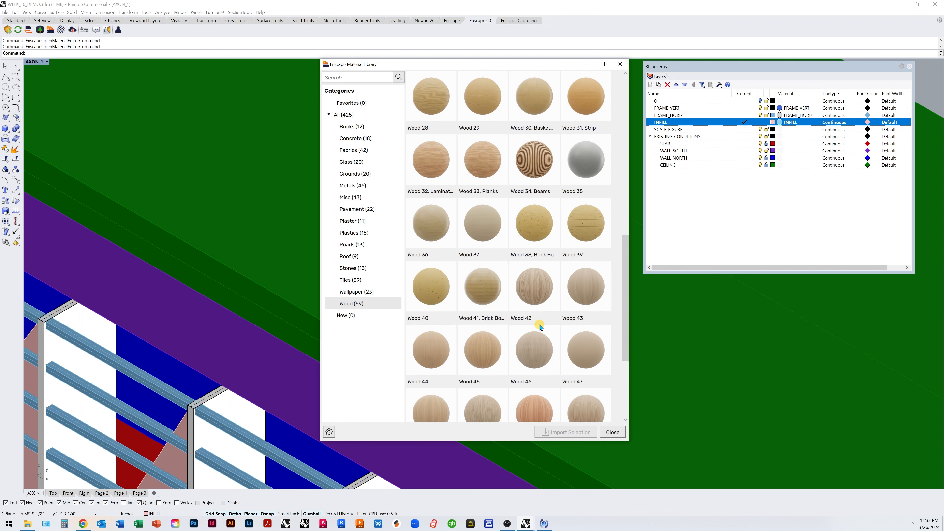
click(542, 289)
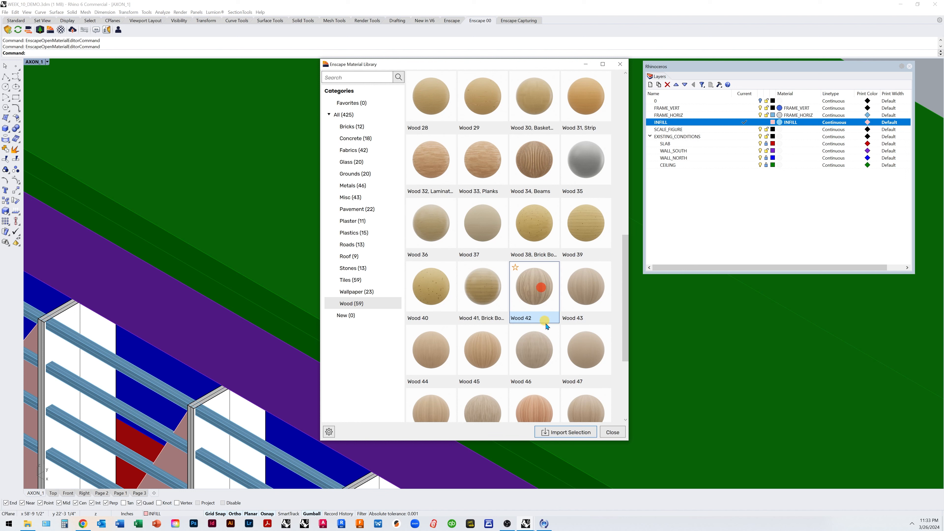
click(580, 434)
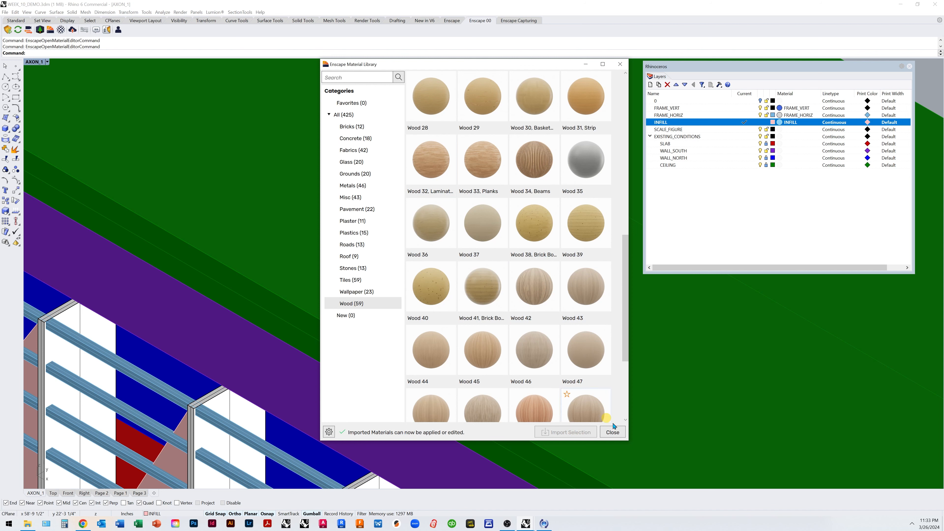
click(612, 432)
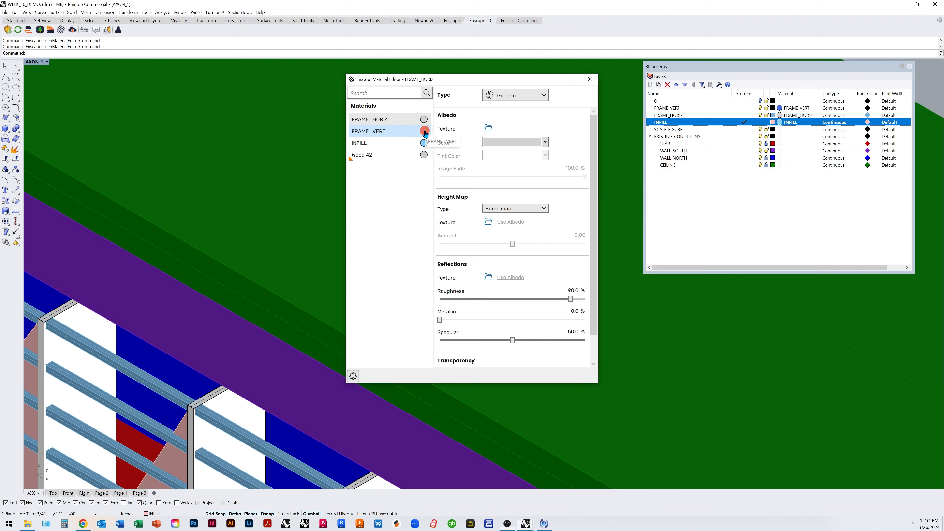
- Replace the FRAME_VERT material with Wood 42 from the Enscape Wood category, marking Wood 42 as a favorite
click(424, 130)
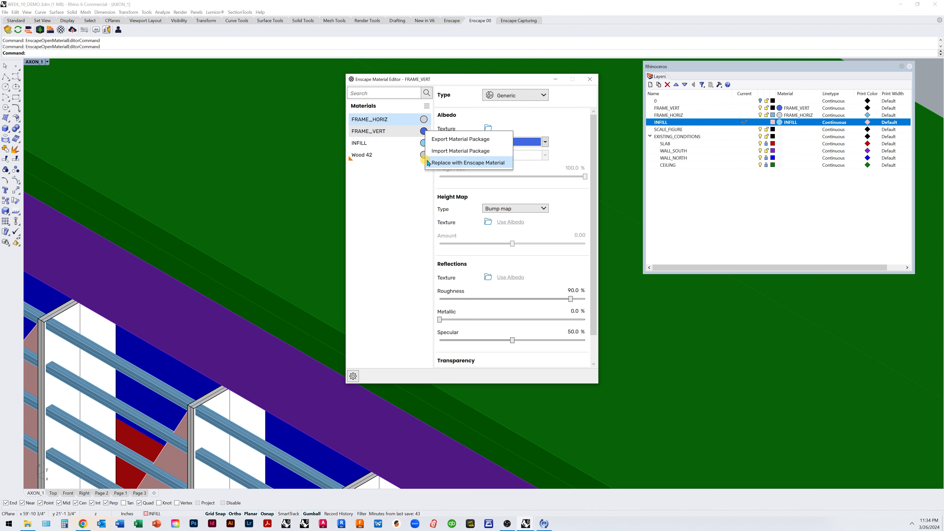
click(449, 163)
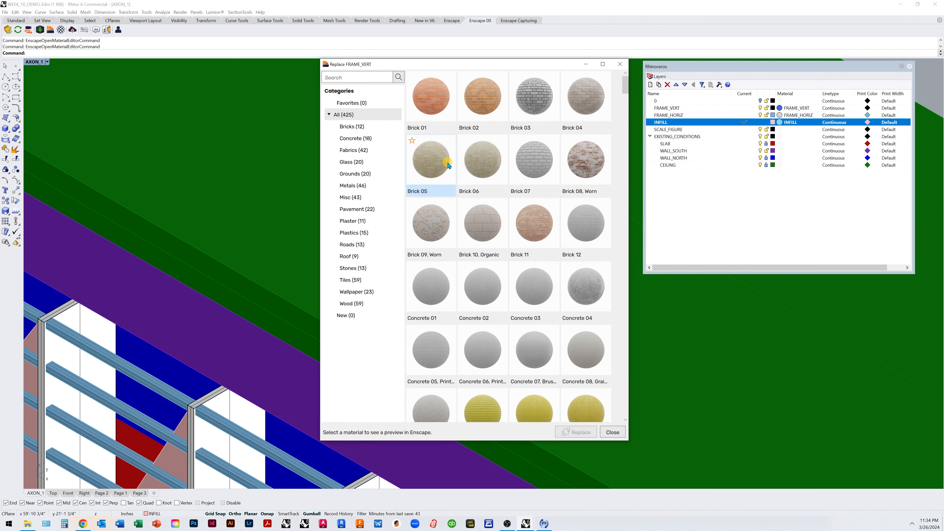
click(351, 303)
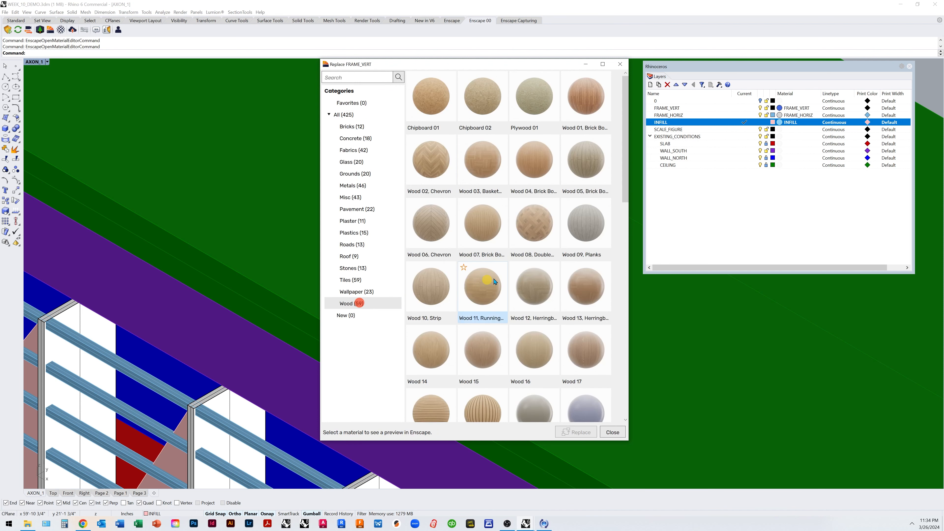
scroll(511, 268, down, 3)
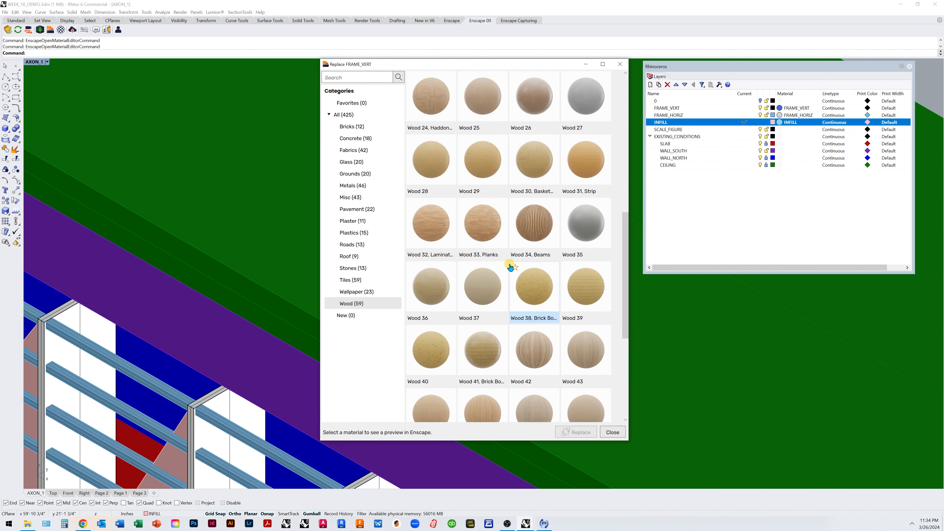
click(544, 352)
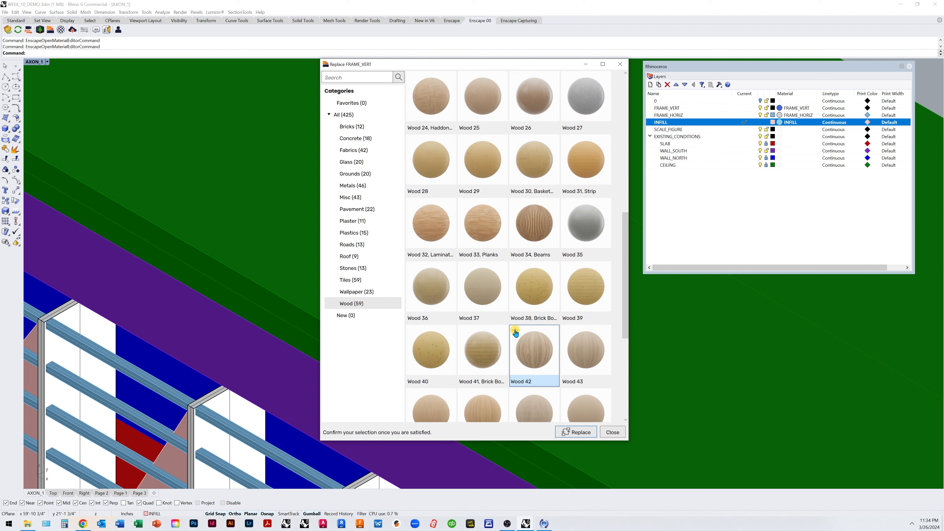
click(516, 333)
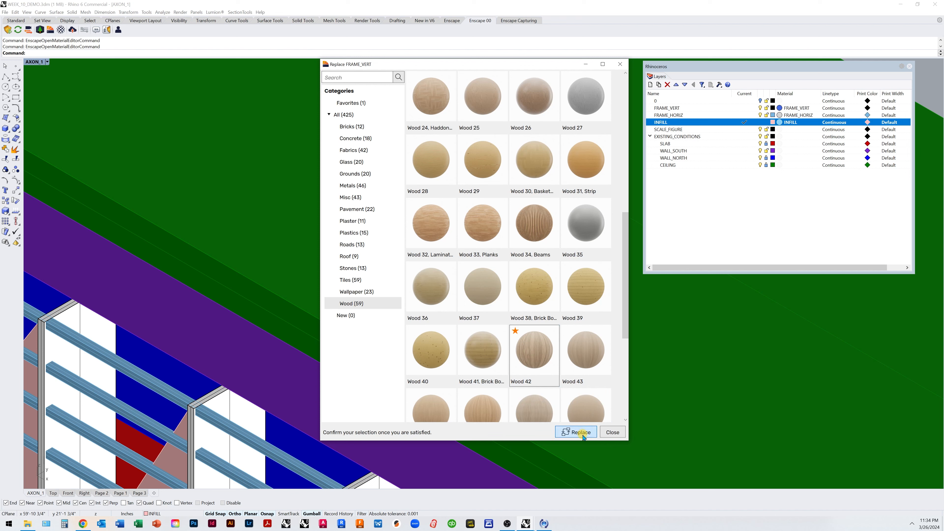
click(582, 432)
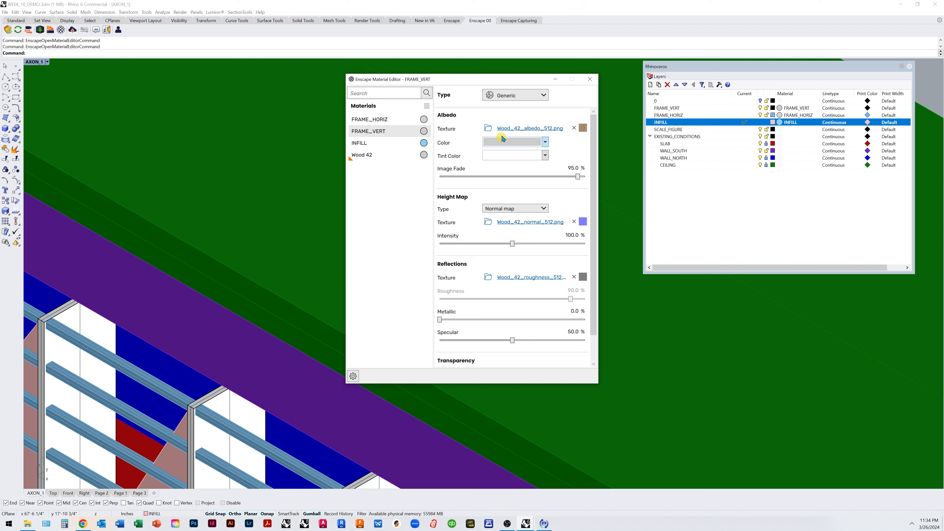
- Examine FRAME_VERT's albedo, normal and roughness texture previews and its available transparency types
mouse_move(583, 131)
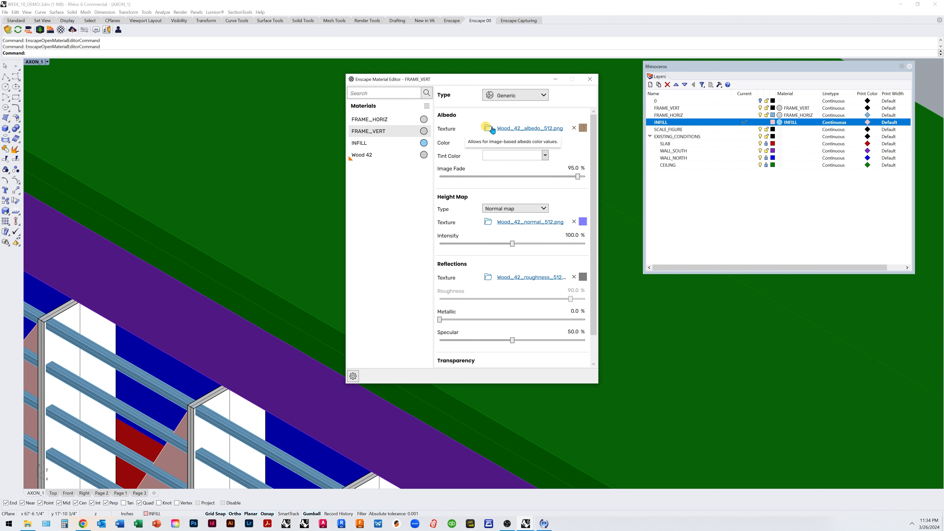
mouse_move(583, 223)
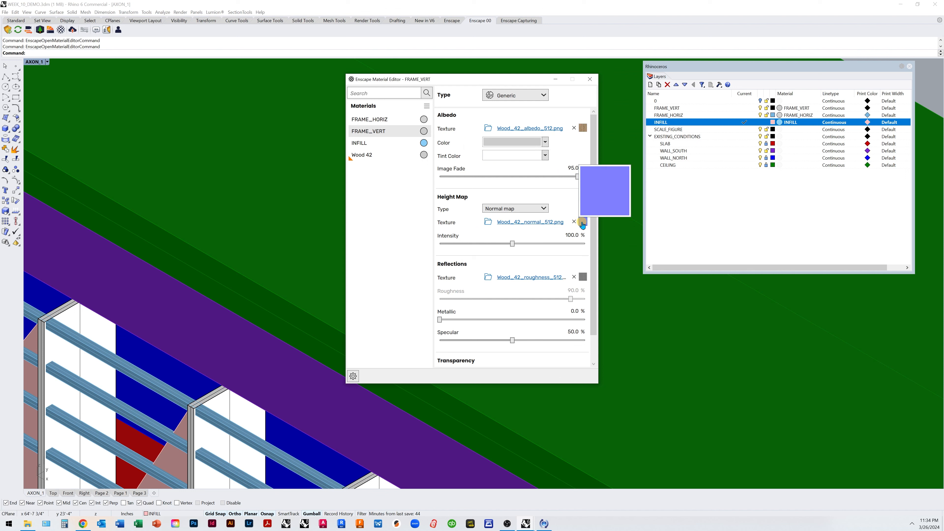
mouse_move(583, 279)
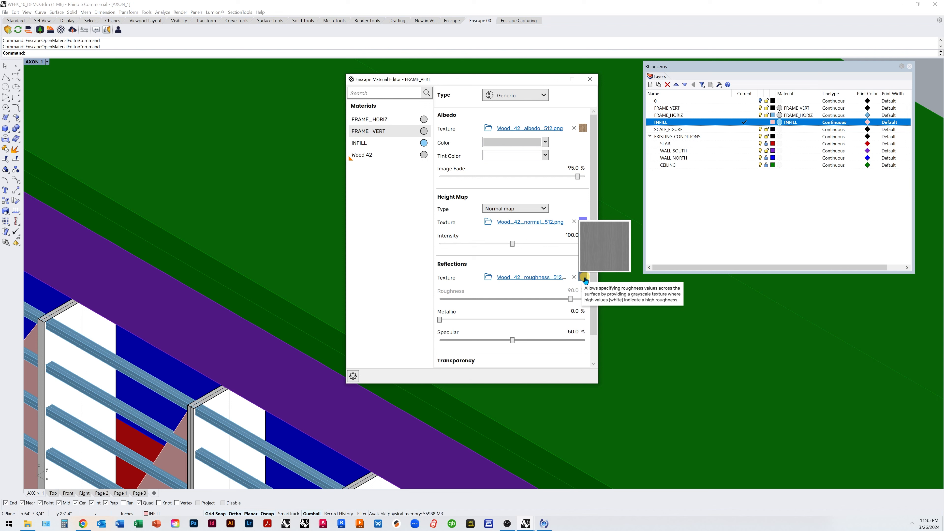
scroll(592, 335, down, 2)
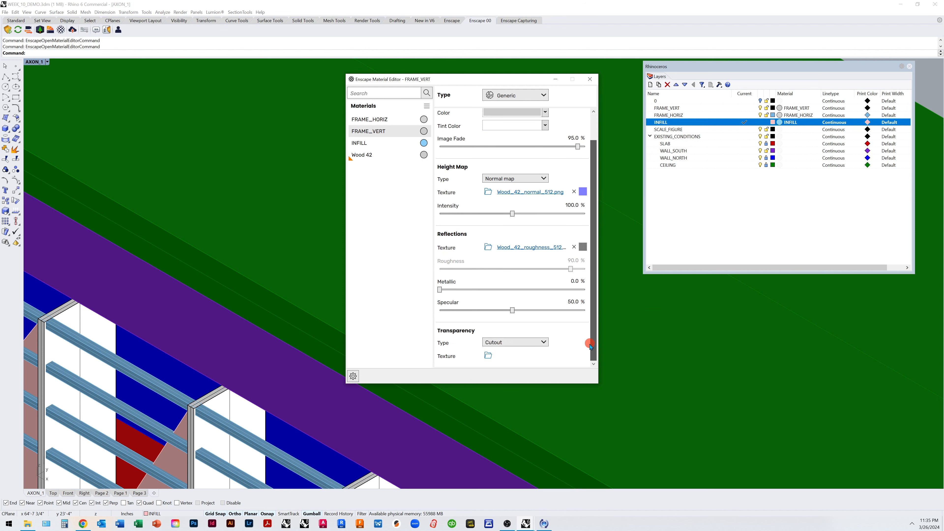
click(529, 342)
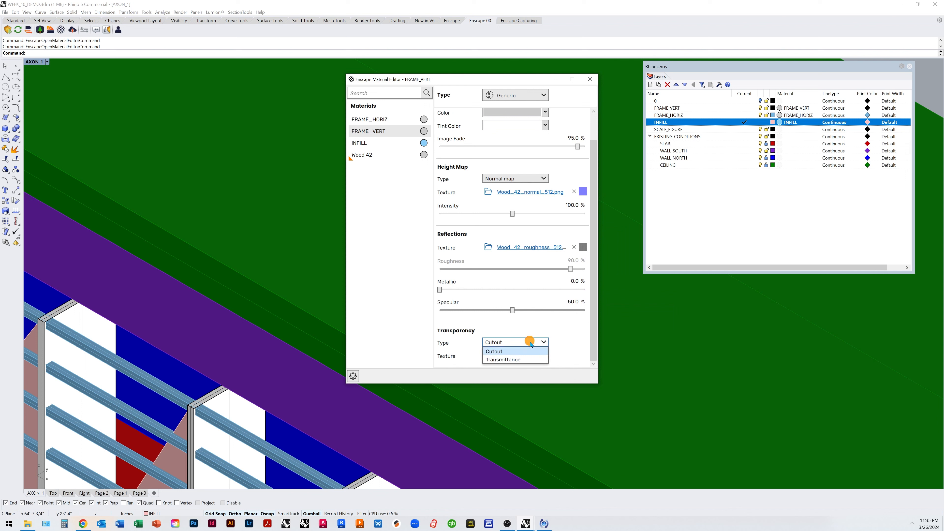
click(530, 343)
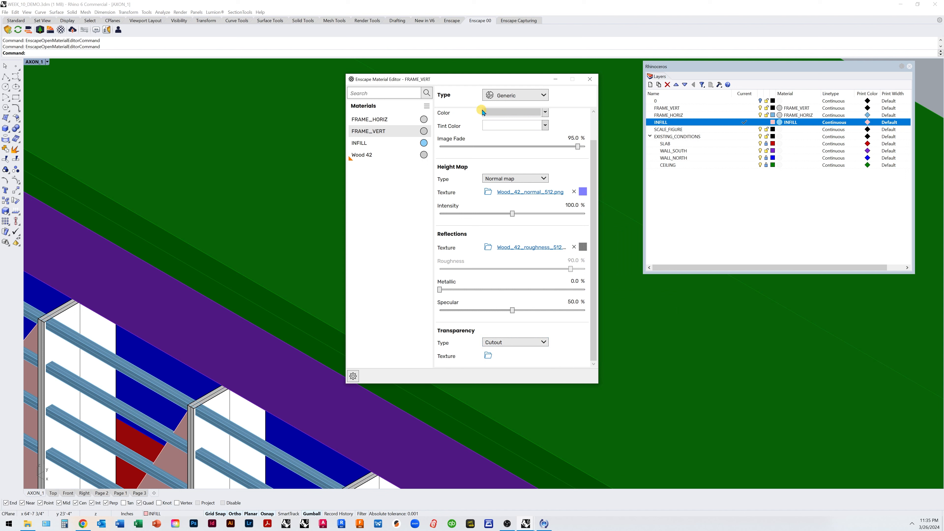
- Close the material editor and switch to Enscape to examine the vertical frames in the corridor view
click(592, 79)
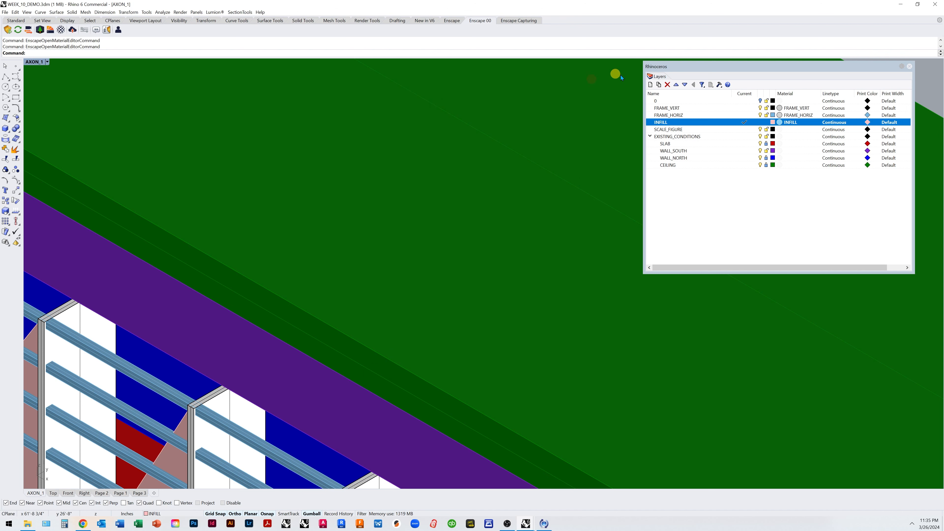
mouse_move(526, 527)
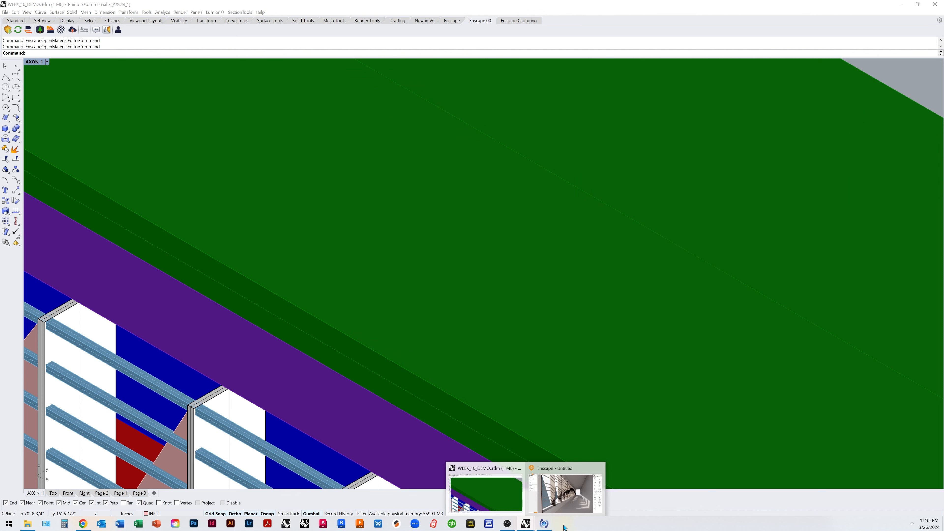
click(568, 499)
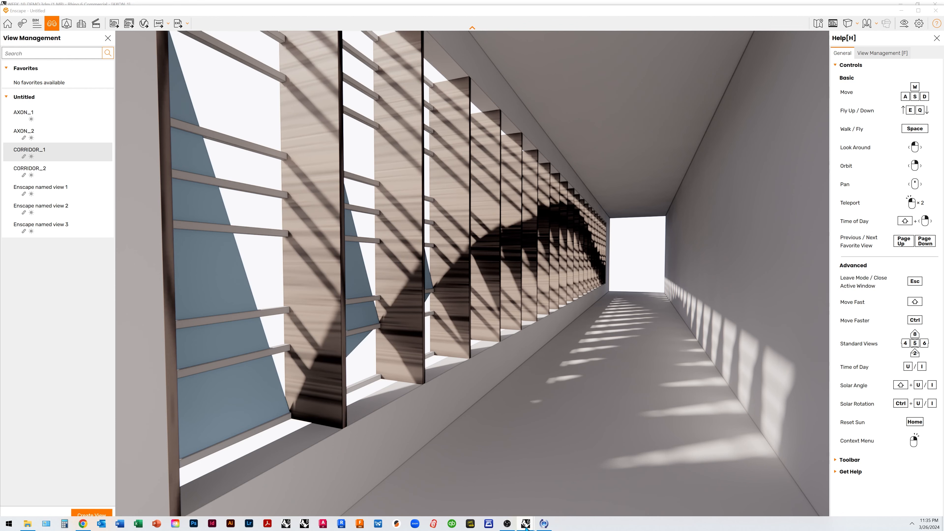
- Switch to Rhino and rotate the FRAME_VERT material's Wood 42 albedo texture to 90°, closing the material editor when finished
mouse_move(526, 524)
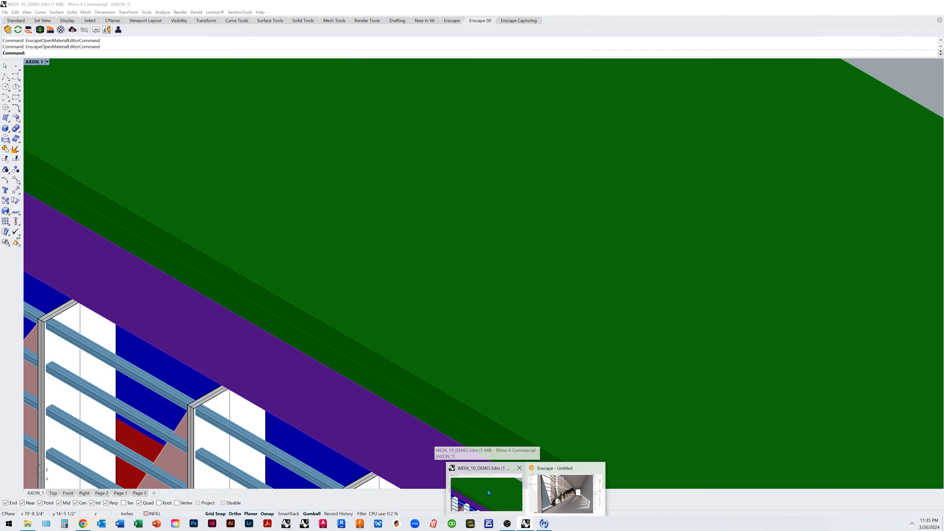
click(488, 491)
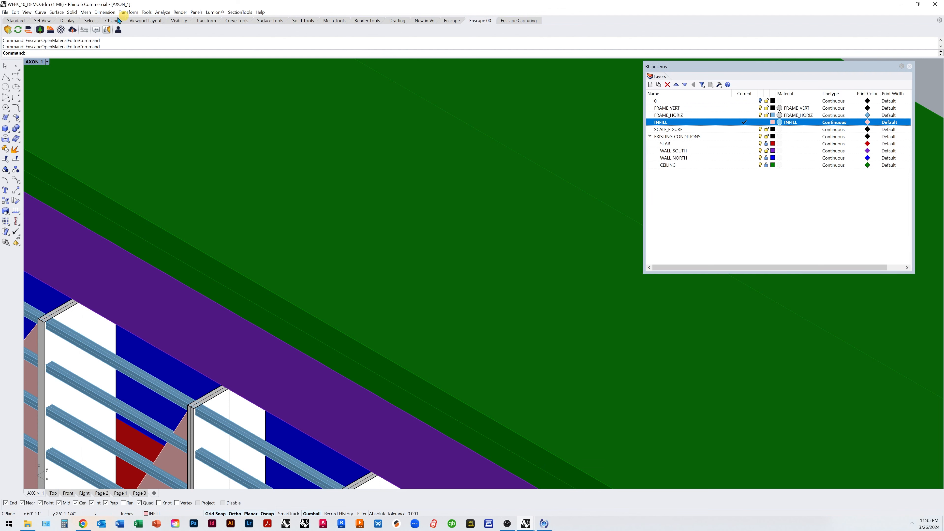
click(61, 30)
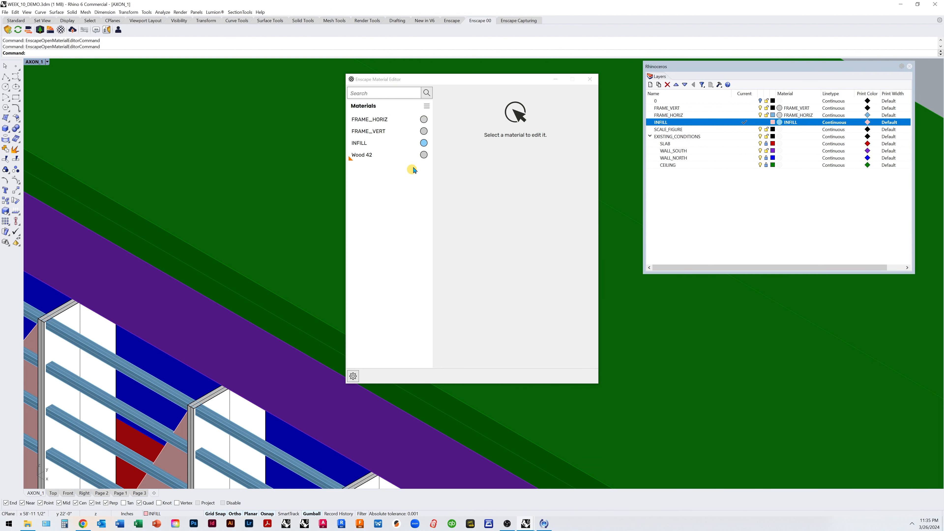
right_click(424, 132)
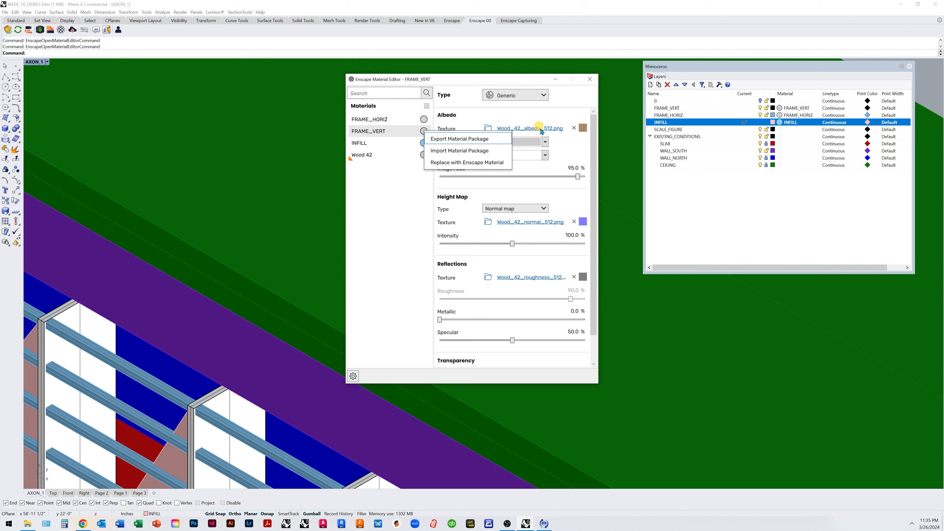
click(560, 149)
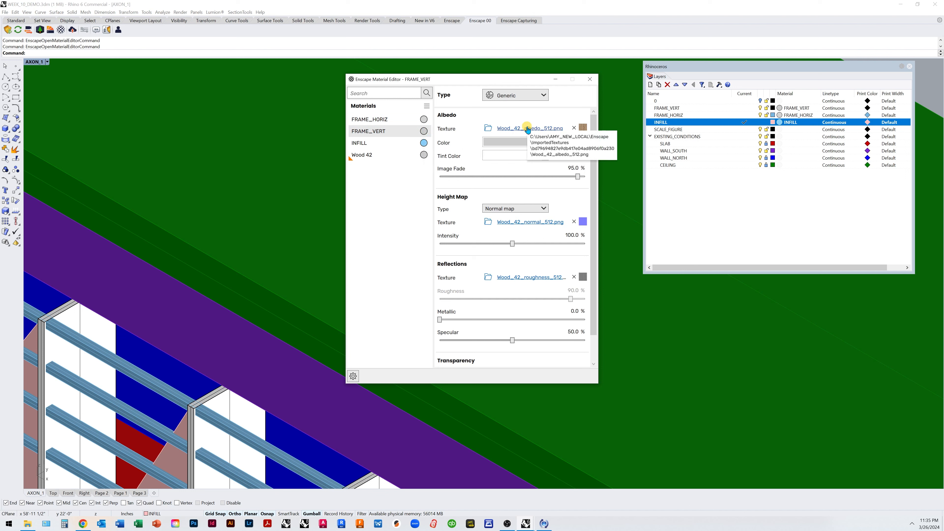
click(510, 129)
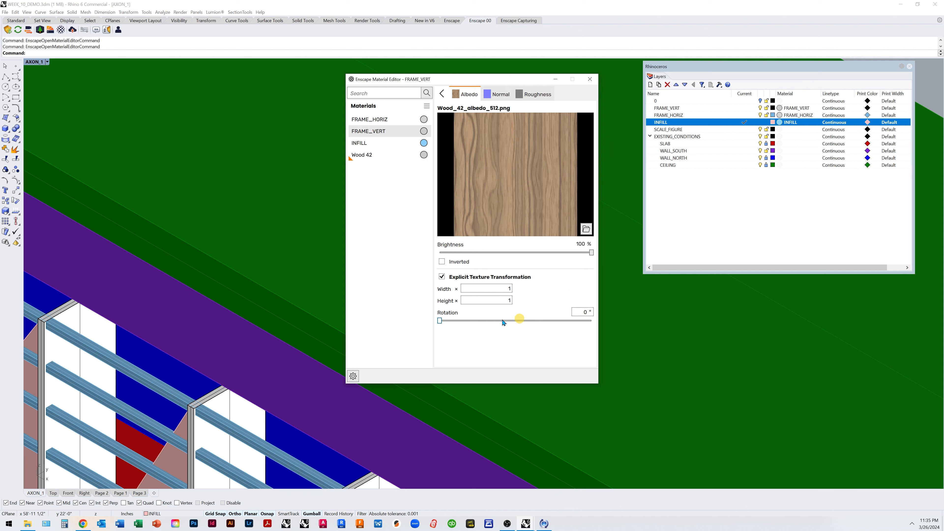
click(584, 312)
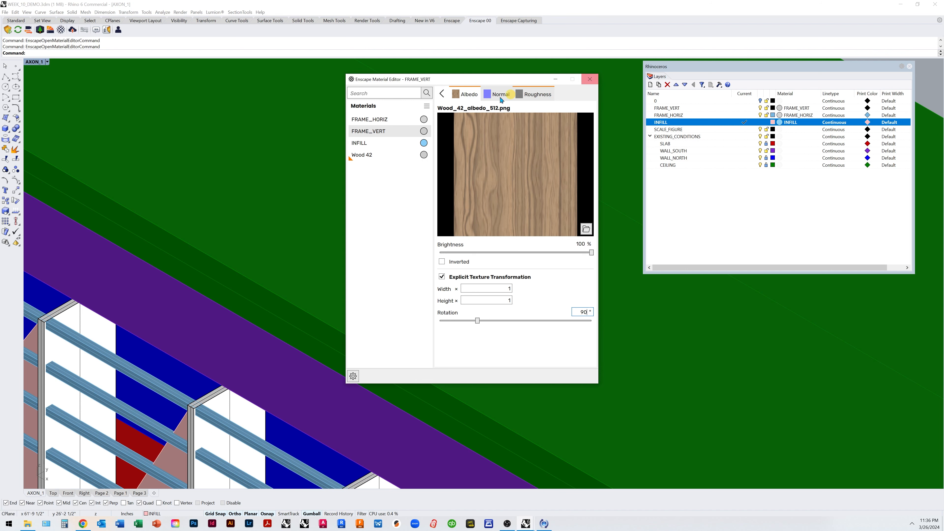
click(442, 94)
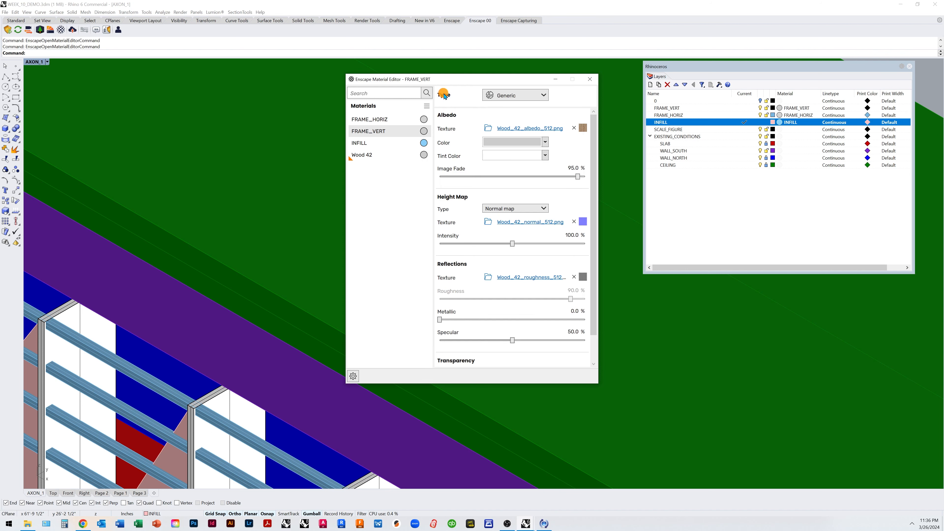
click(589, 79)
- Switch to Enscape and check the wood grain direction on the vertical frames in the corridor view
click(542, 525)
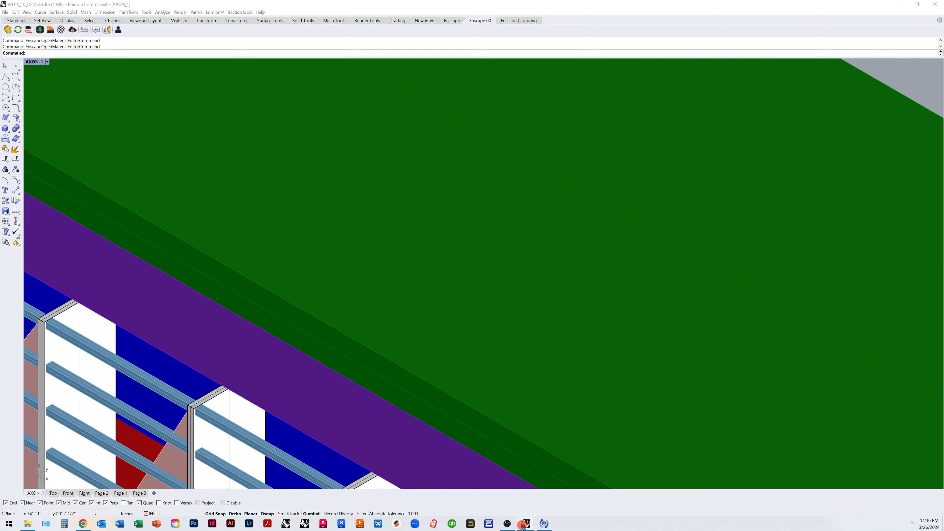
click(574, 494)
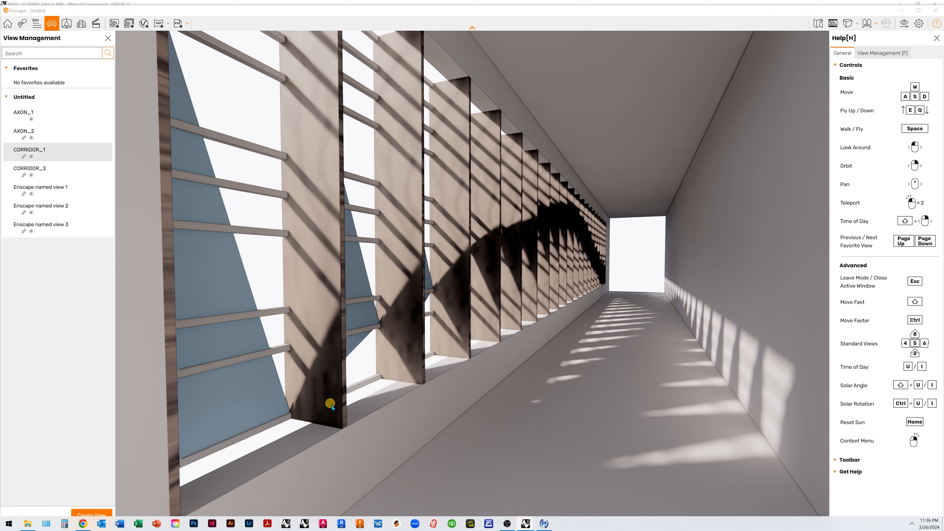
click(525, 527)
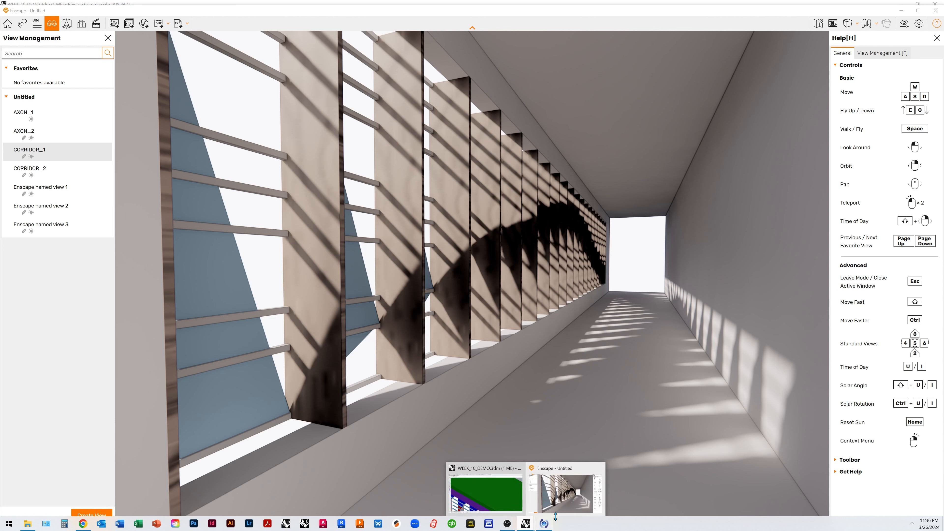
click(580, 492)
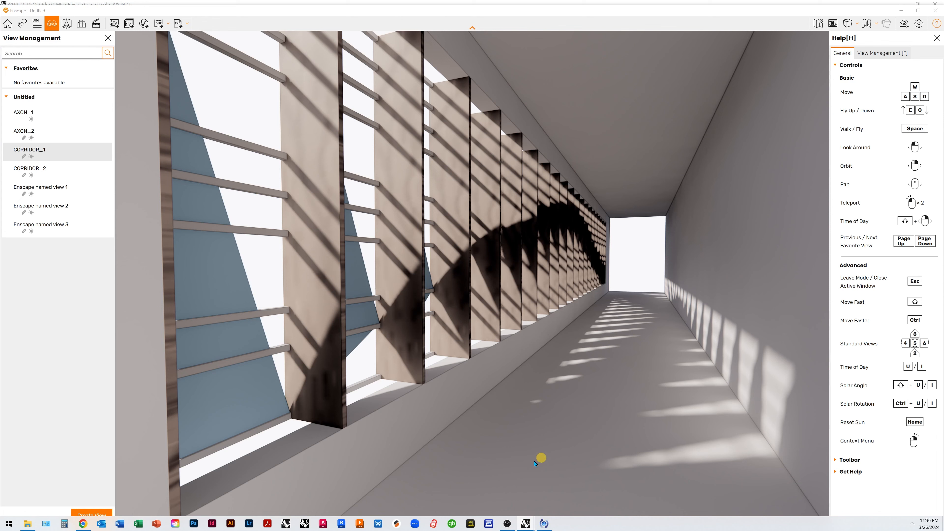
- In Rhino, set the FRAME_VERT albedo texture's width and height to 0.25, close the editor and check the grain in Enscape
mouse_move(524, 525)
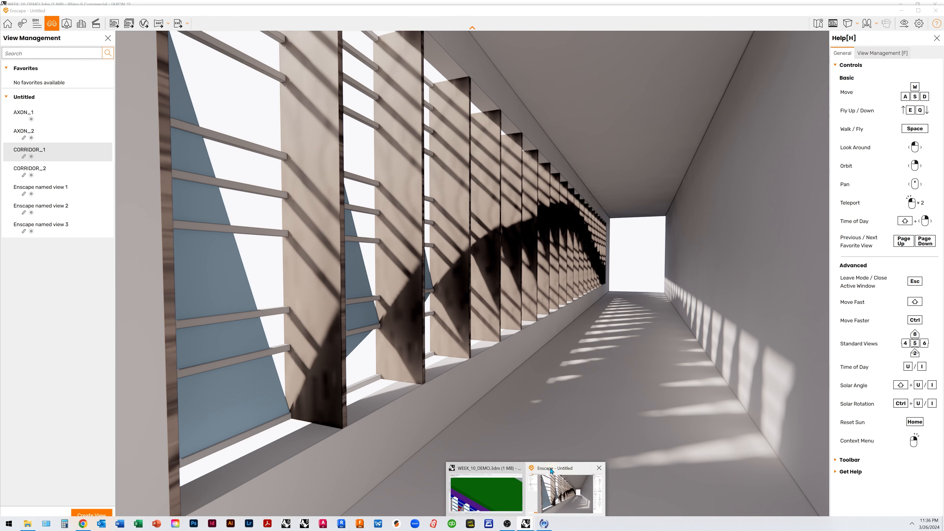
click(486, 492)
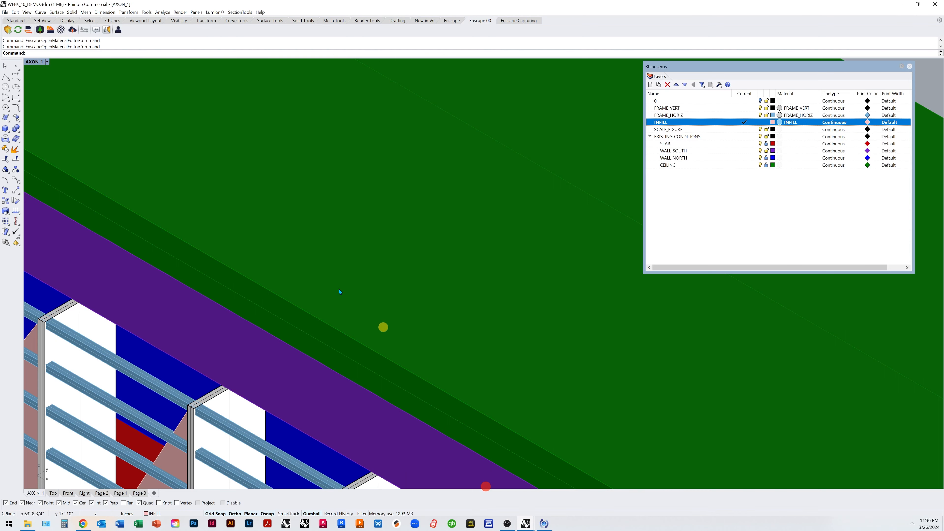
click(61, 30)
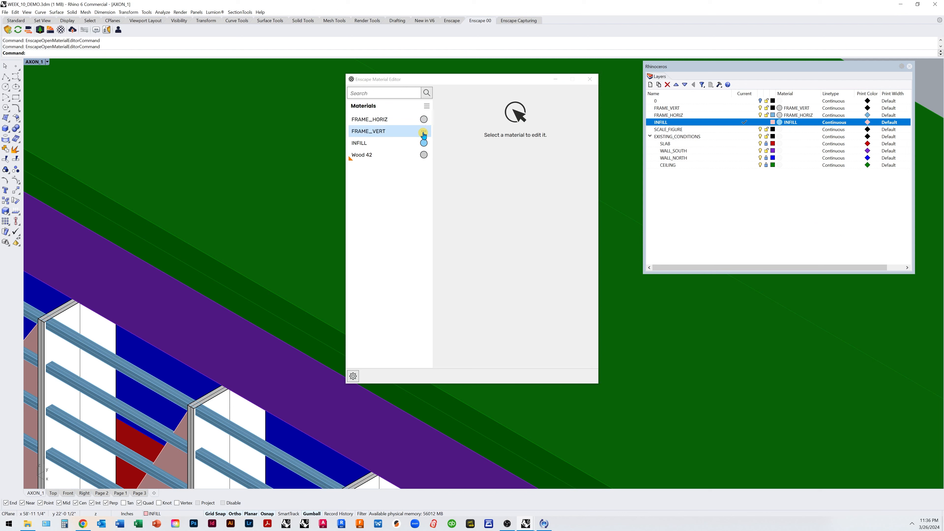
click(425, 131)
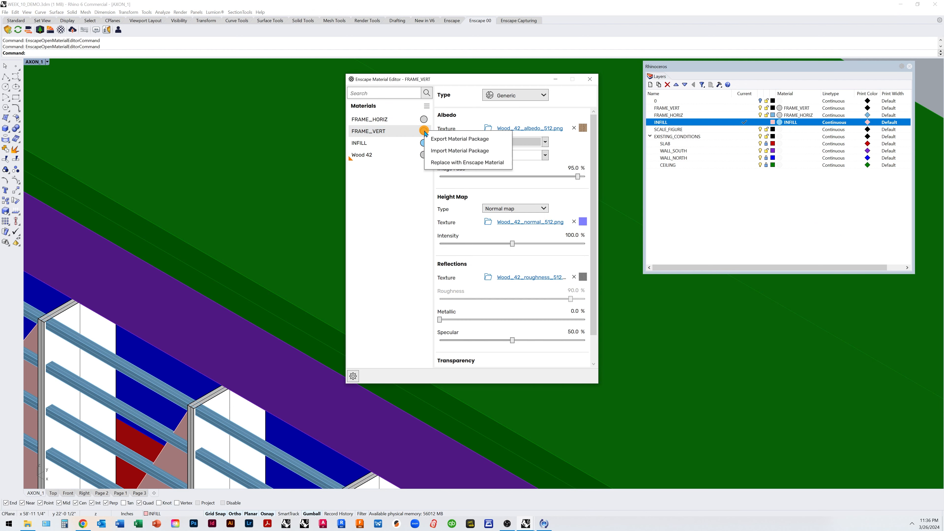
click(529, 129)
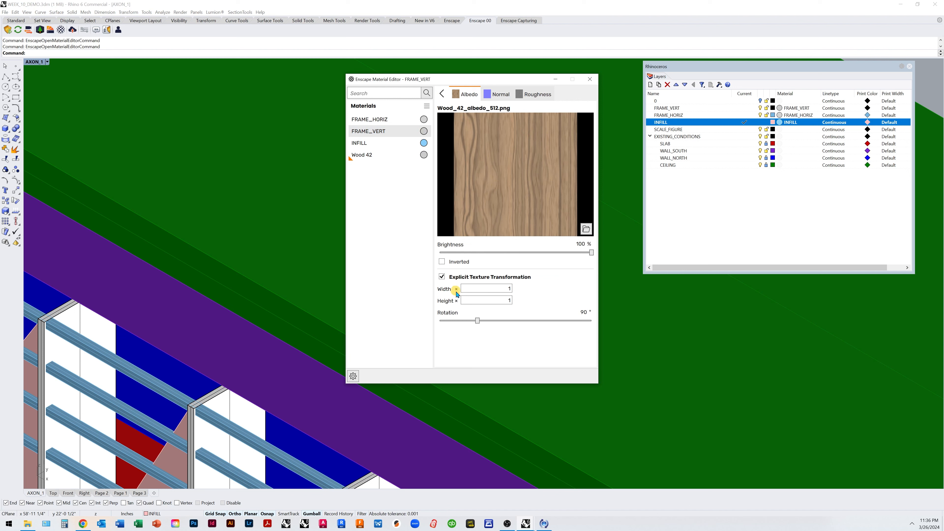
click(508, 289)
double_click(515, 301)
text(0.25)
click(443, 96)
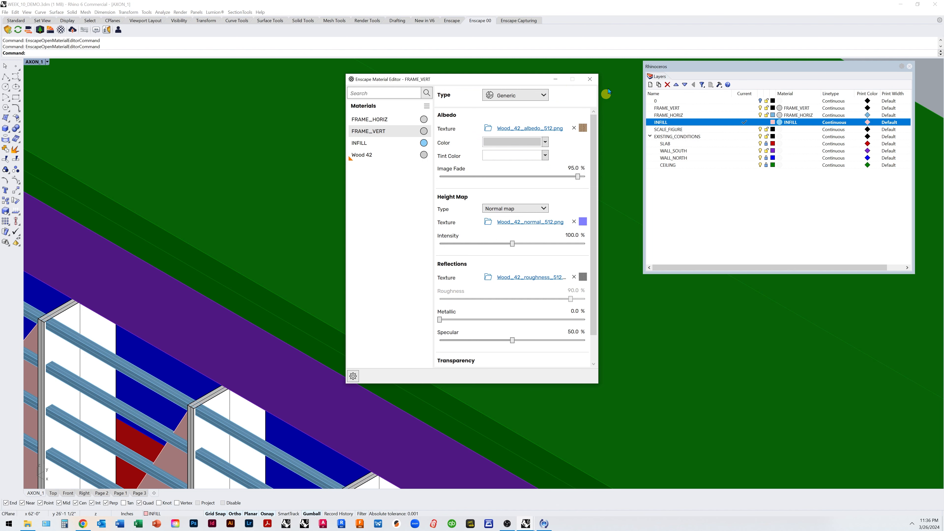
click(592, 79)
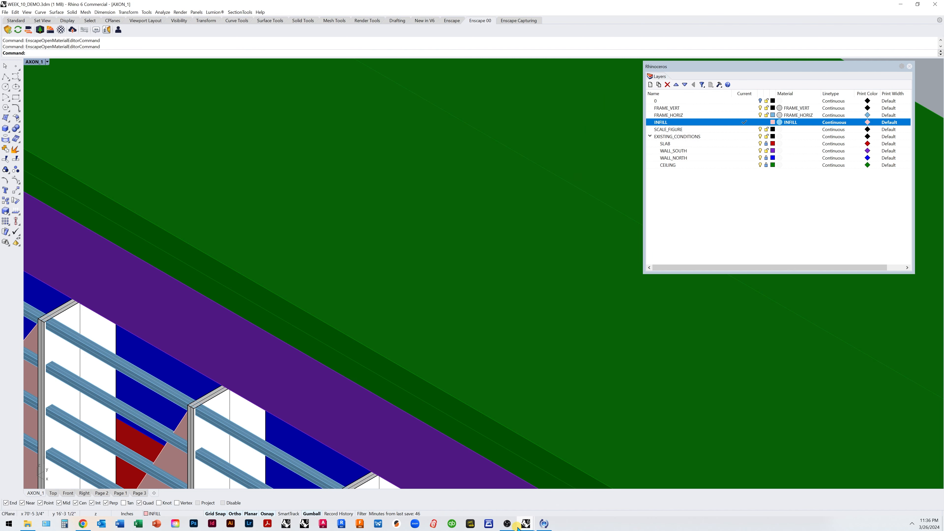
click(523, 526)
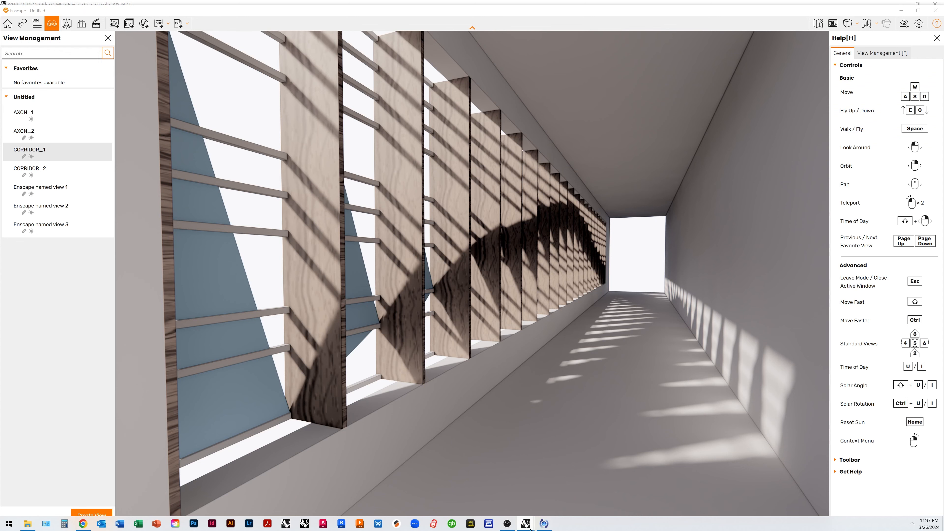
- Return to Rhino and set the FRAME_VERT albedo texture's width and height to 0.1, closing the material editor when finished
mouse_move(528, 530)
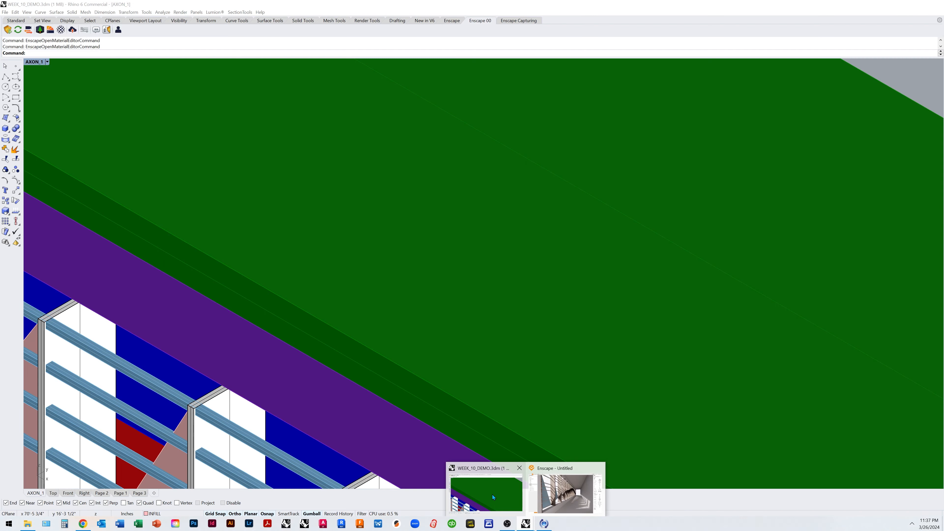
click(492, 495)
click(70, 32)
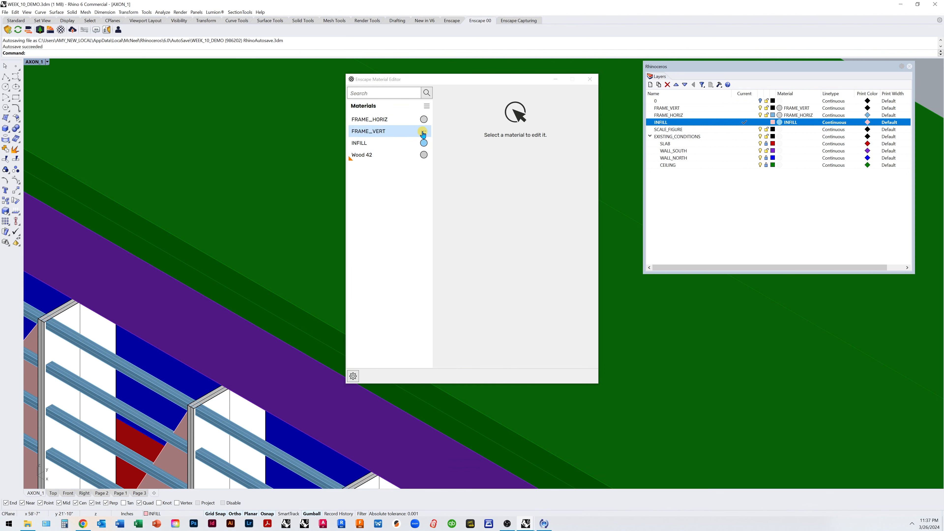
click(423, 134)
click(423, 134)
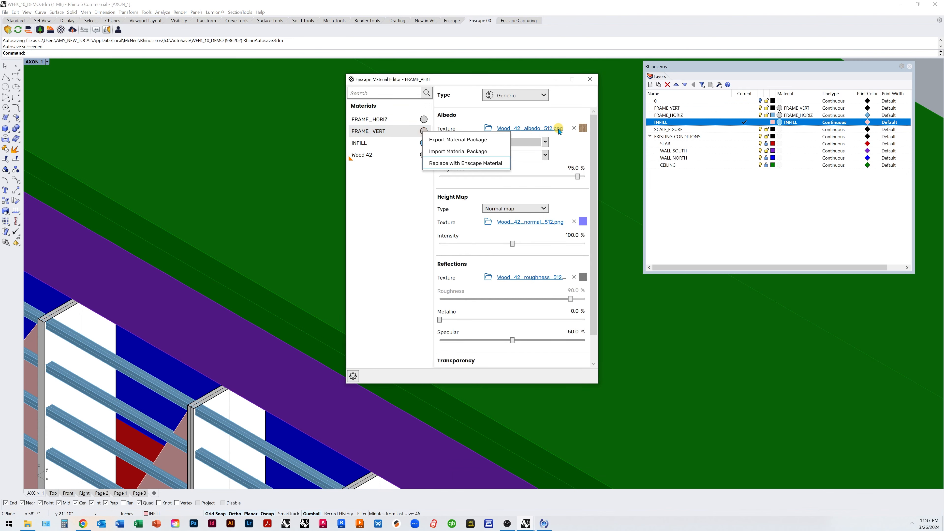
click(549, 129)
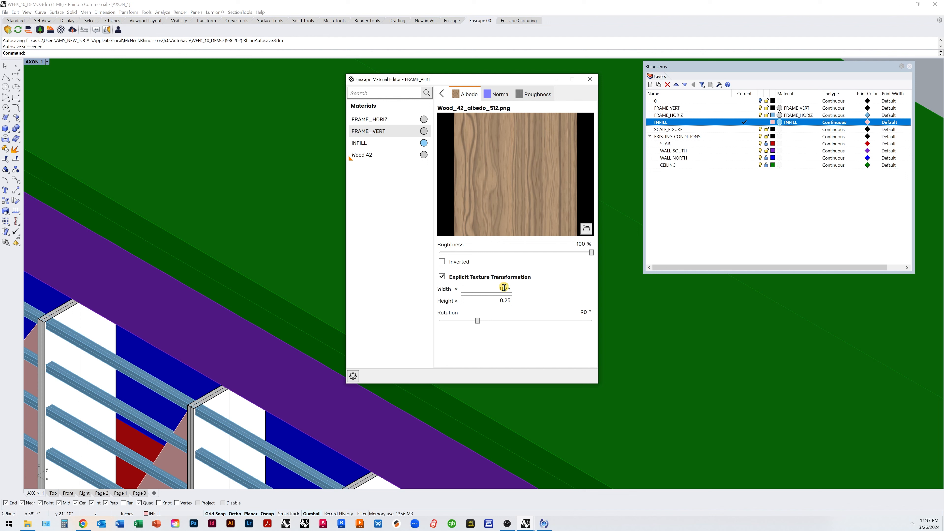
drag(507, 289, 521, 291)
key(BackSpace)
drag(497, 300, 512, 306)
text(.1)
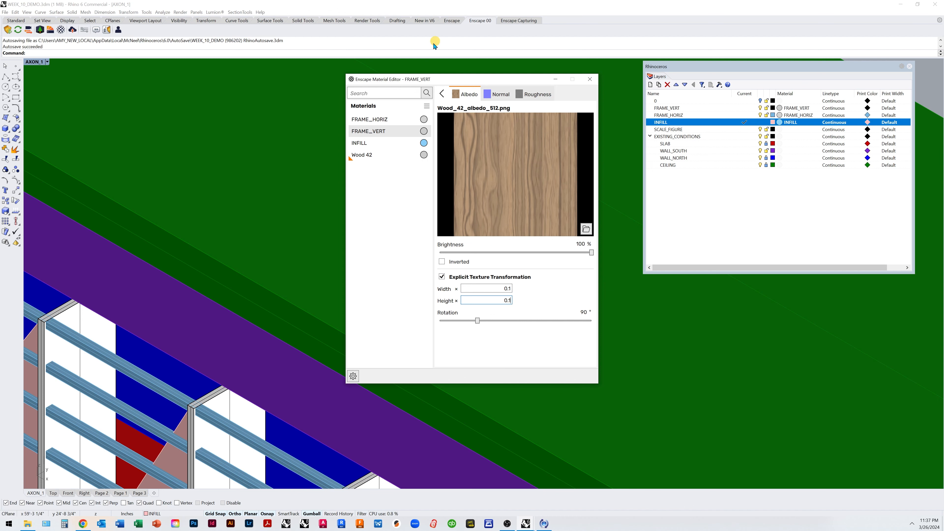
click(443, 95)
click(592, 79)
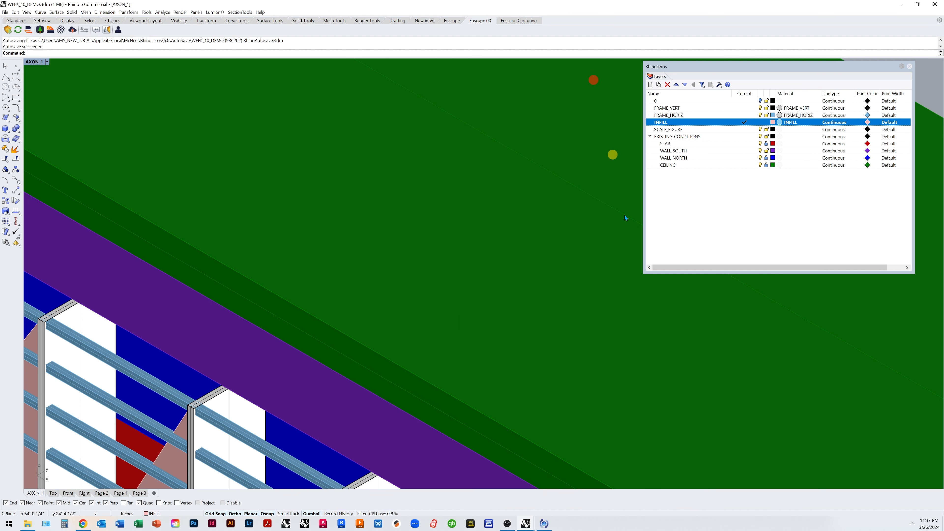
- Switch to Enscape and examine the wood grain on the vertical frames from the corridor and the exterior facade corner
mouse_move(526, 523)
click(577, 498)
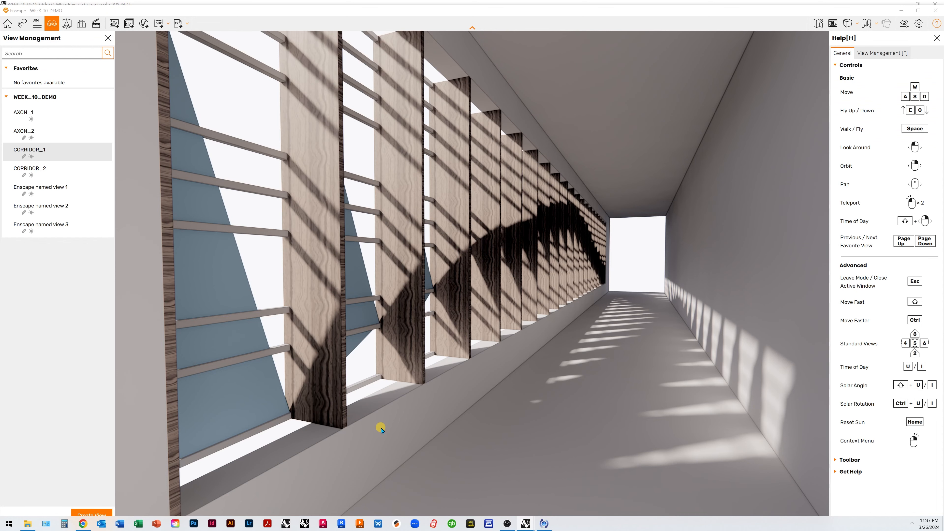
right_drag(346, 351, 346, 350)
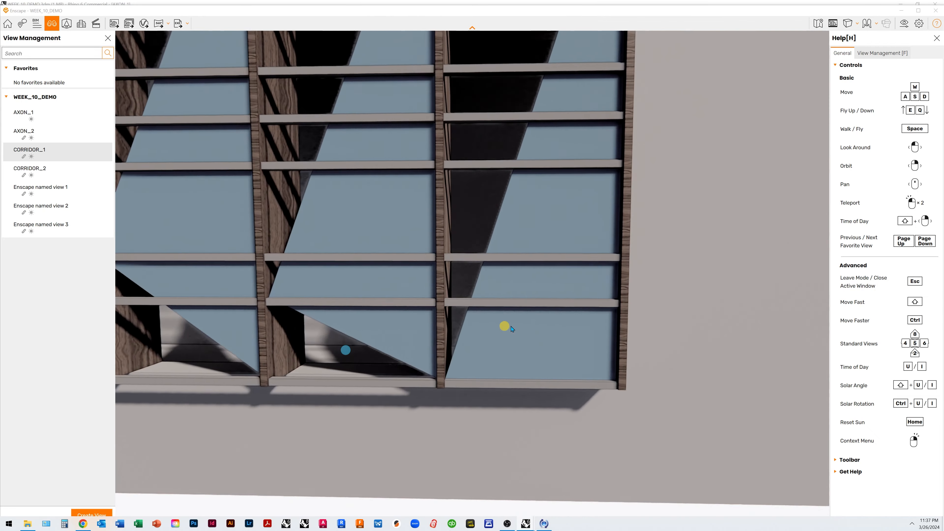
scroll(560, 335, down, 10)
right_drag(554, 336, 553, 337)
right_drag(538, 285, 538, 286)
scroll(502, 242, up, 10)
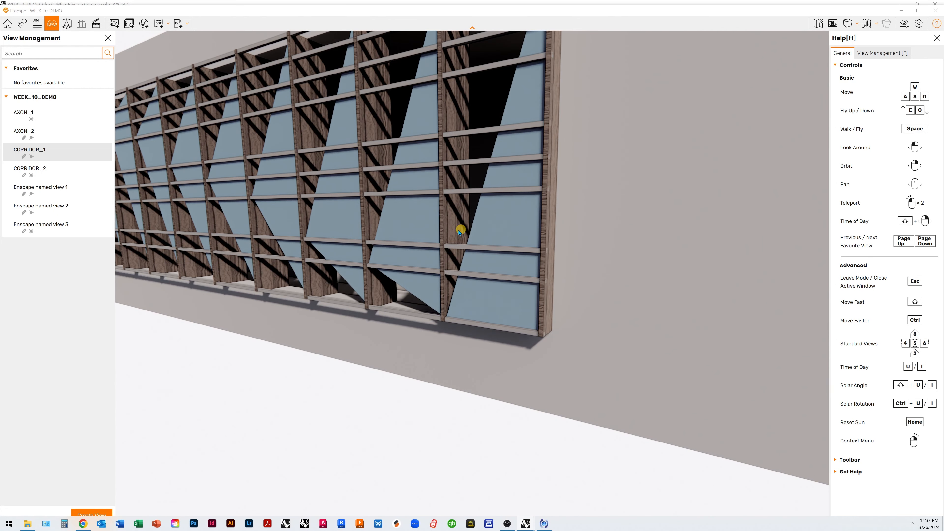
scroll(386, 156, up, 5)
scroll(574, 231, down, 10)
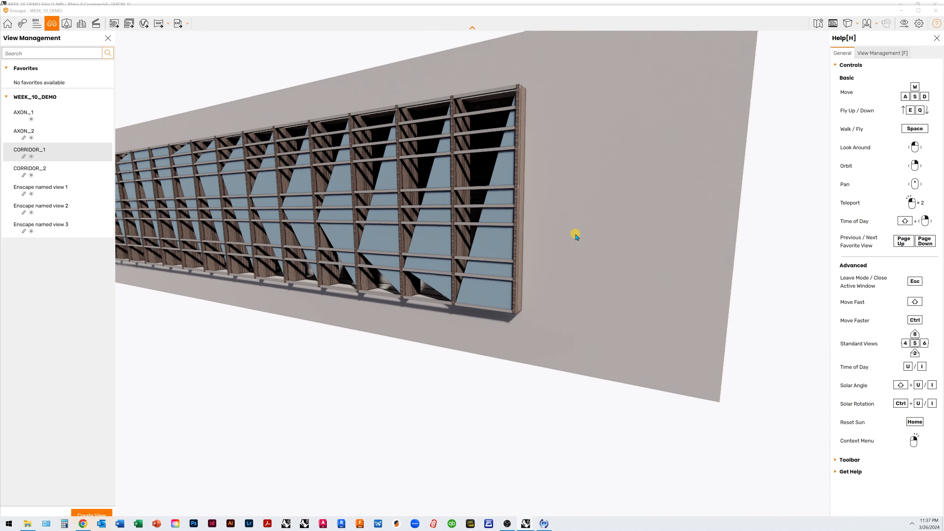
scroll(480, 71, up, 6)
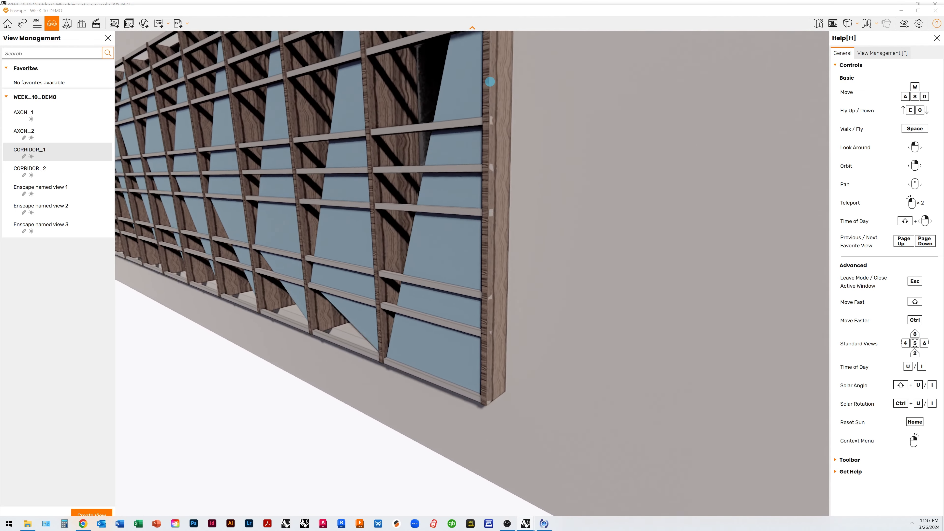
scroll(348, 182, up, 3)
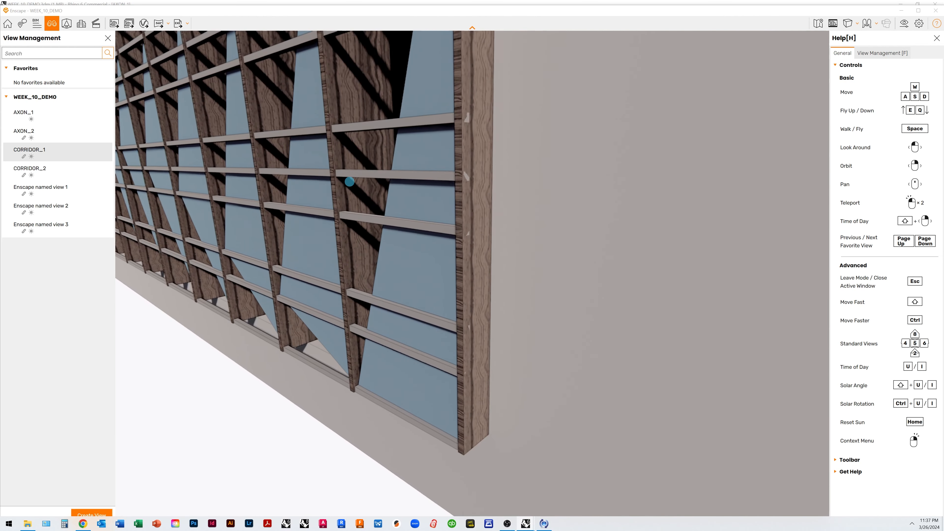
right_drag(349, 182, 331, 158)
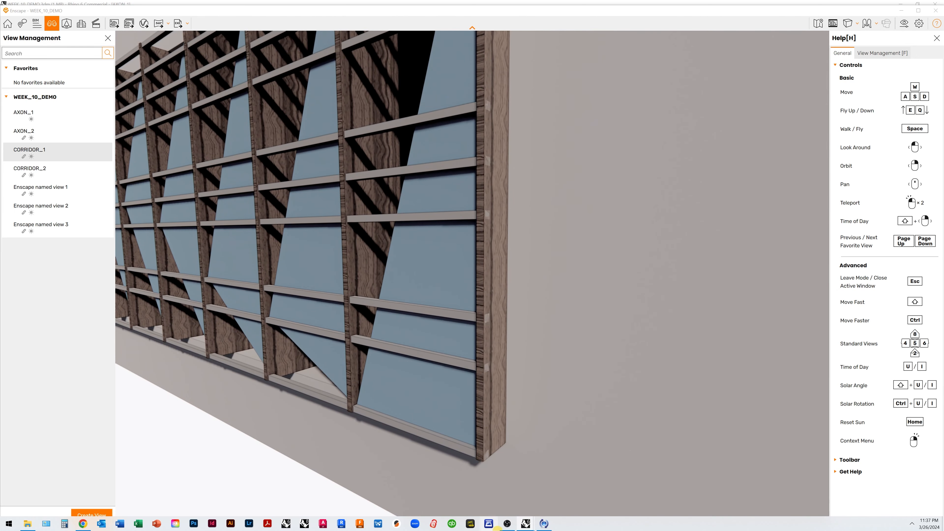
- Switch back to the WEEK_10_DEMO model in Rhino
mouse_move(526, 523)
mouse_move(529, 525)
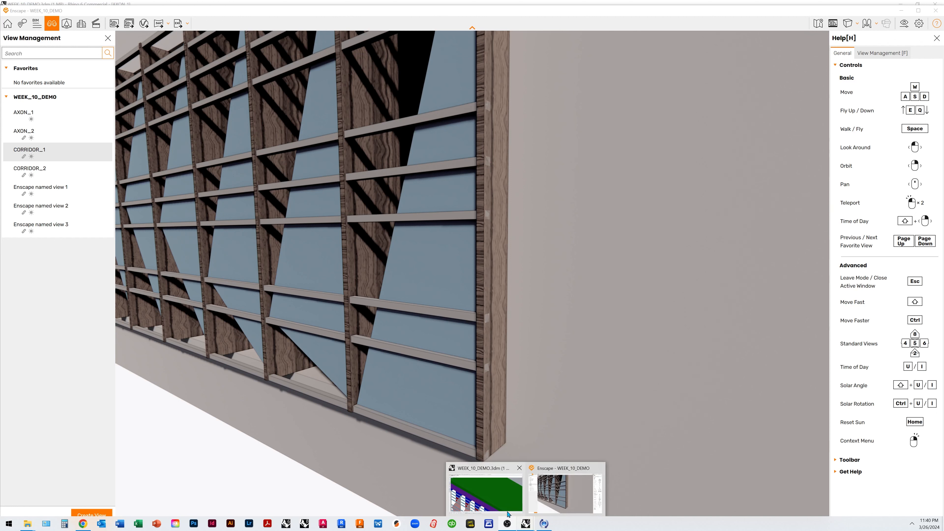
click(506, 500)
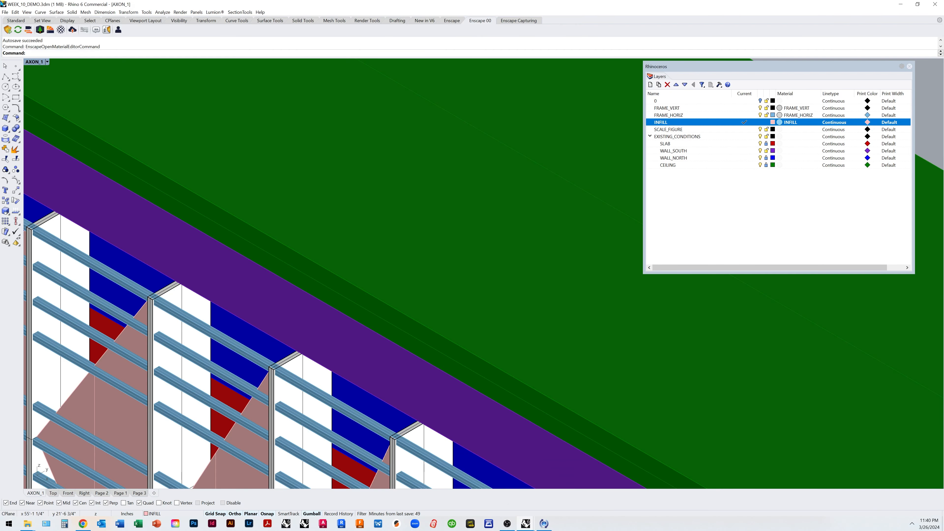
- Set the INFILL material's transparency type to Transmittance with opacity at 50%, and close the material editor
click(60, 31)
click(355, 144)
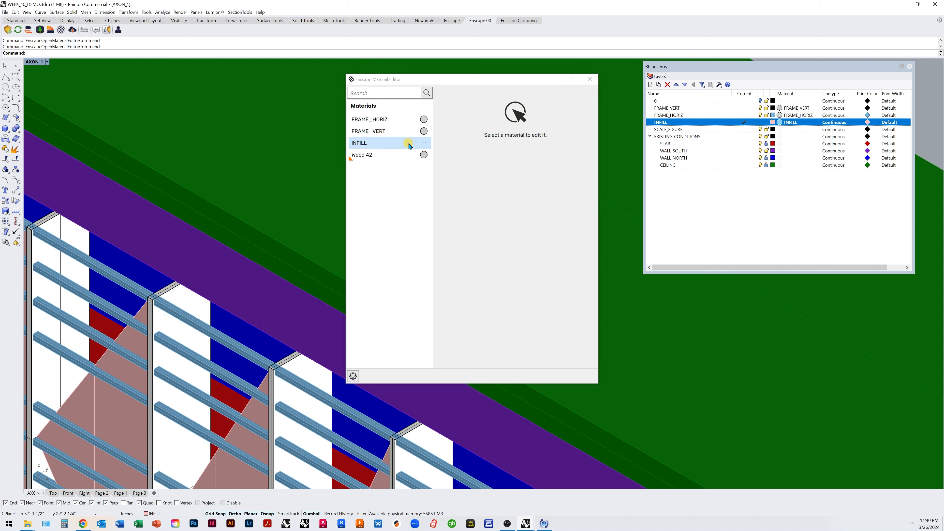
click(384, 144)
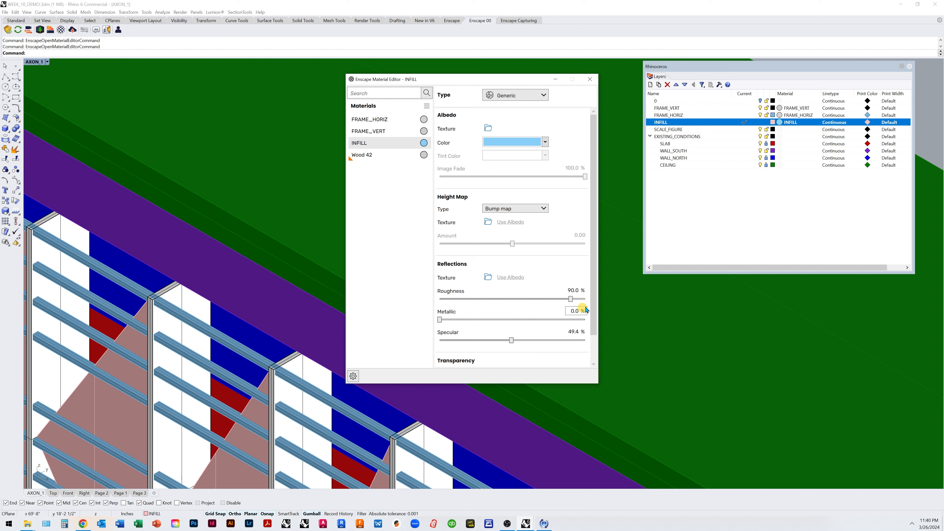
drag(593, 297, 597, 334)
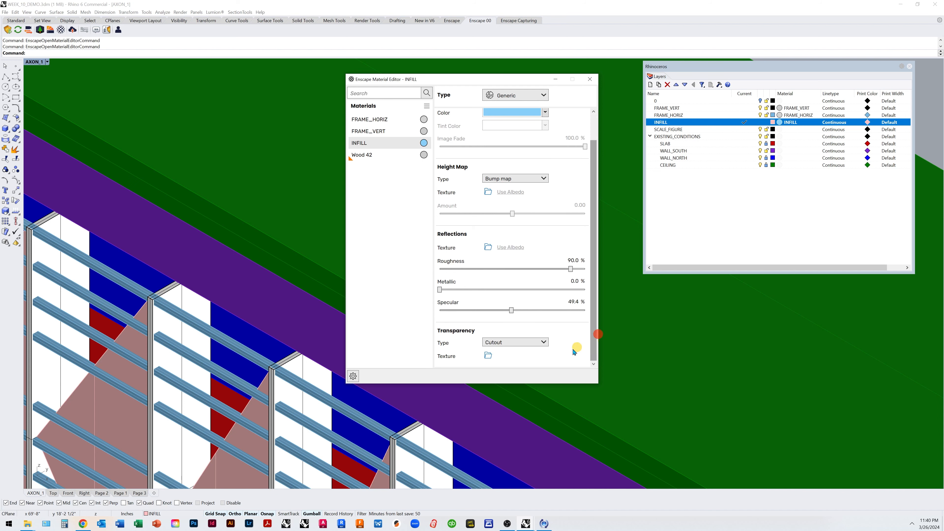
click(545, 343)
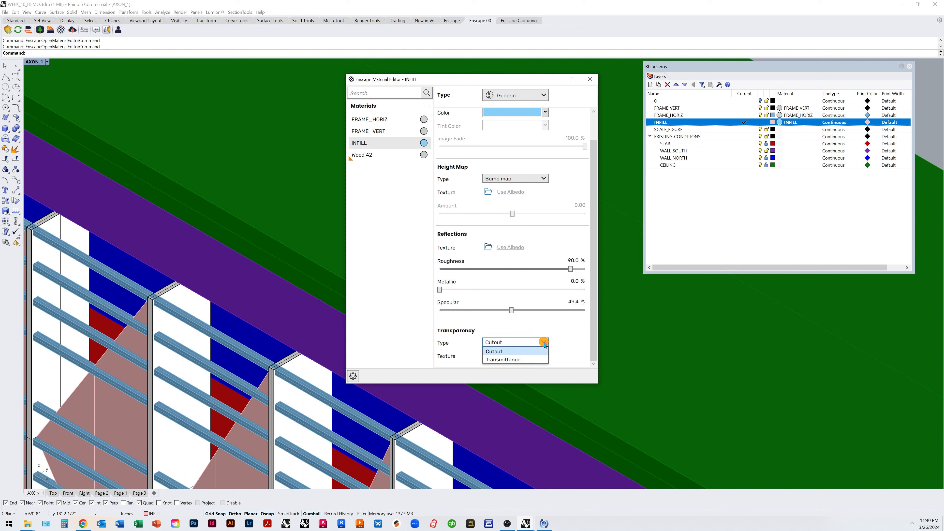
click(540, 360)
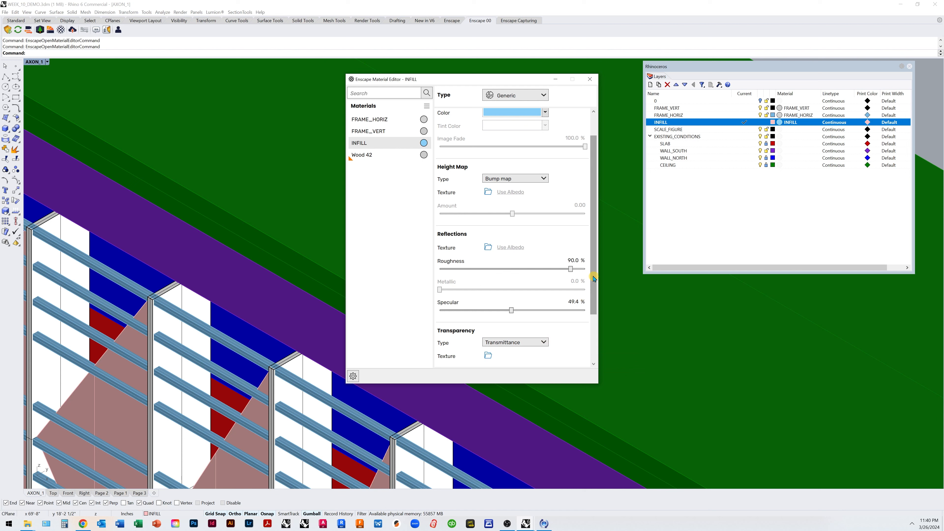
drag(593, 274, 599, 338)
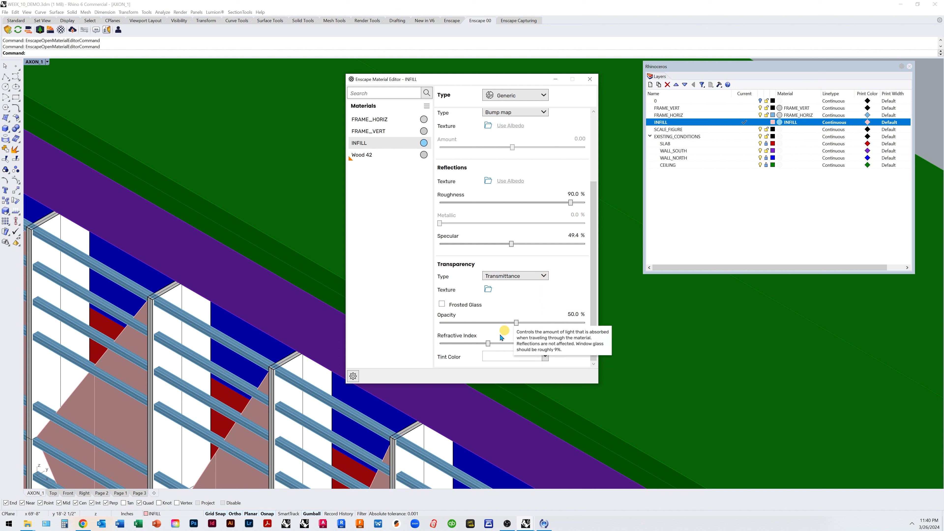
drag(516, 323, 517, 325)
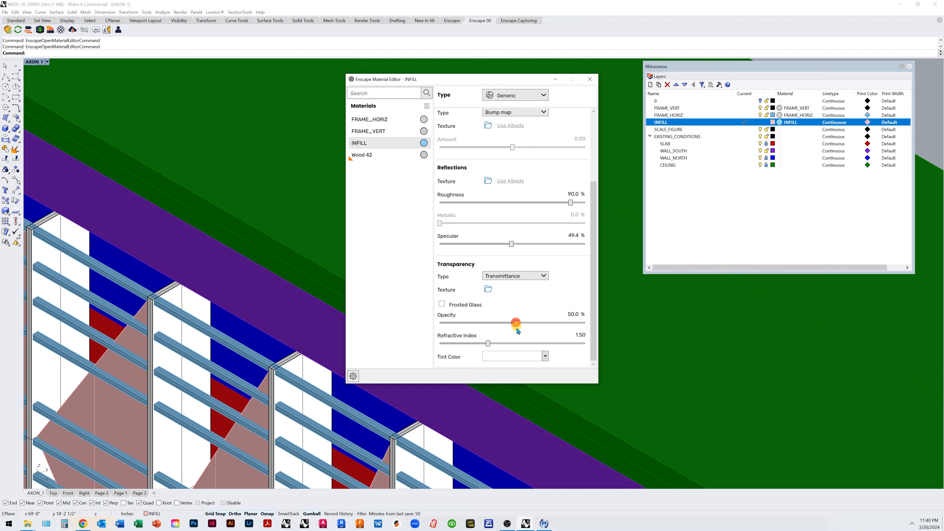
drag(518, 328, 517, 328)
click(591, 80)
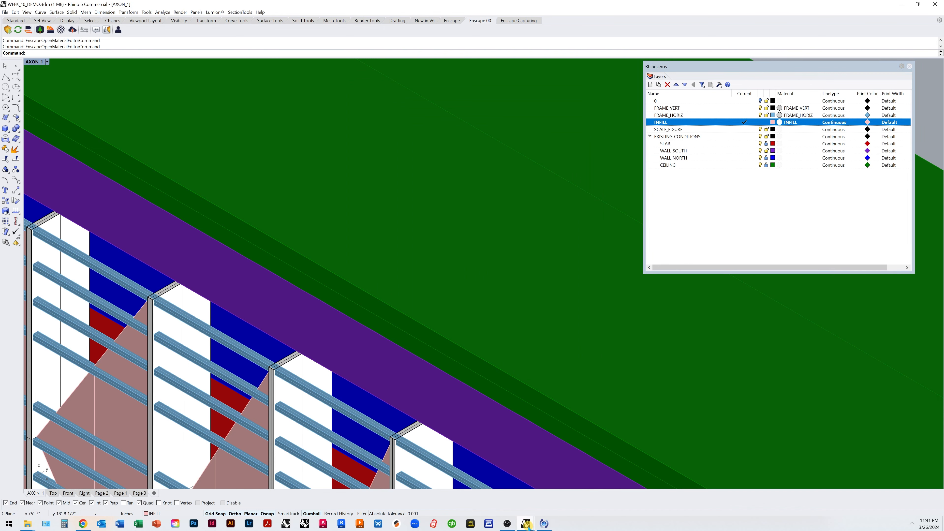
- Switch to Enscape and examine the transparency of the infill panels from the exterior facade corner
mouse_move(529, 525)
click(570, 497)
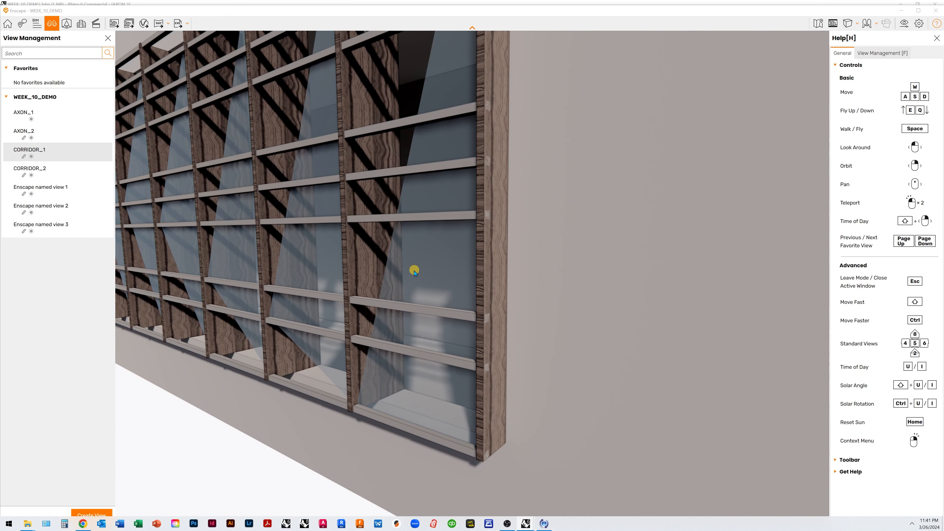
right_drag(438, 284, 438, 287)
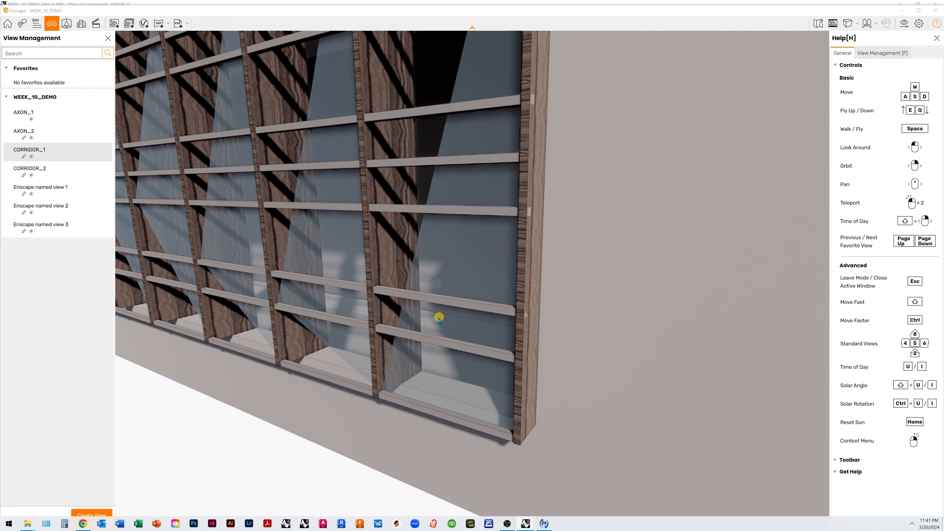
- Return to Rhino, enable Frosted Glass for the INFILL material's transparency, and close the material editor
mouse_move(528, 525)
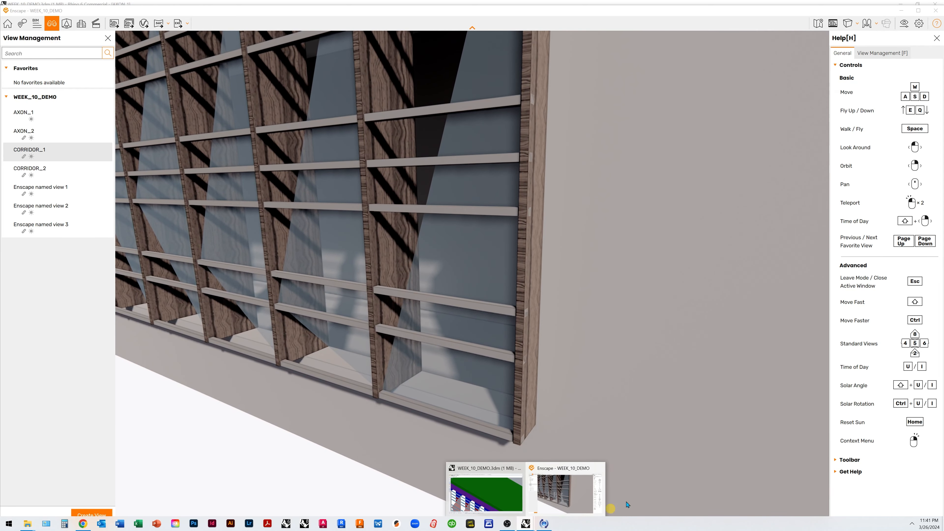
click(492, 494)
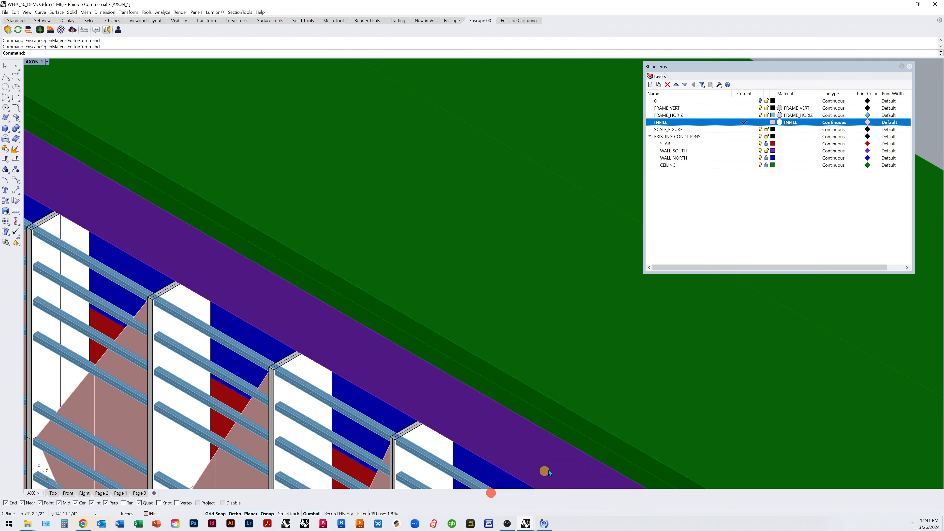
click(61, 29)
click(424, 143)
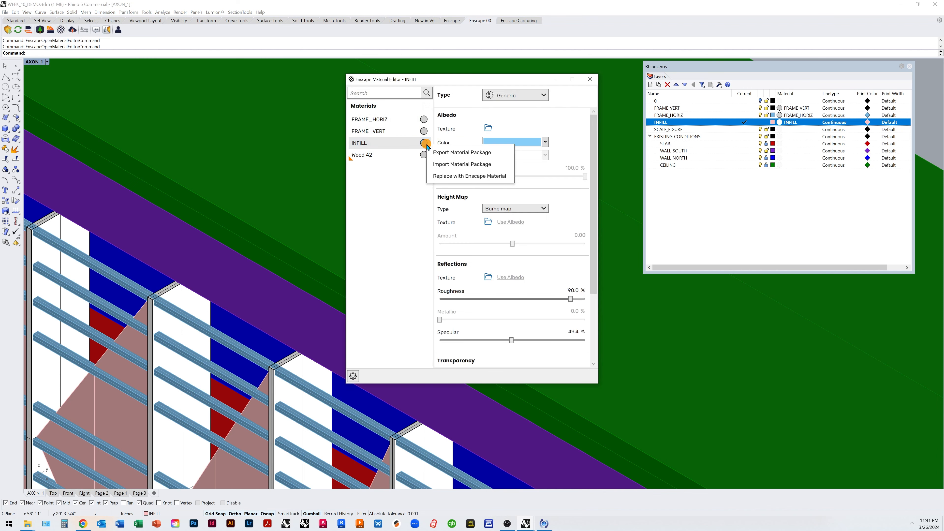
drag(596, 164, 595, 271)
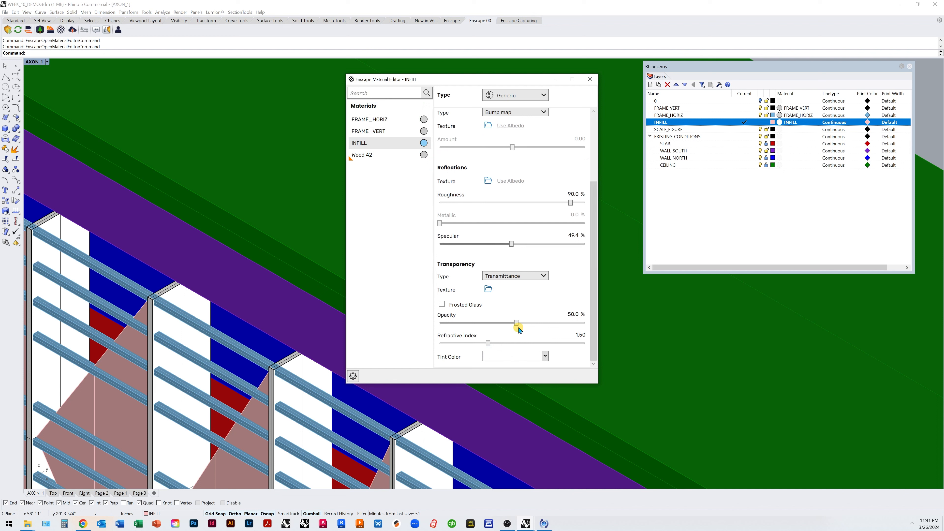
click(442, 305)
click(591, 81)
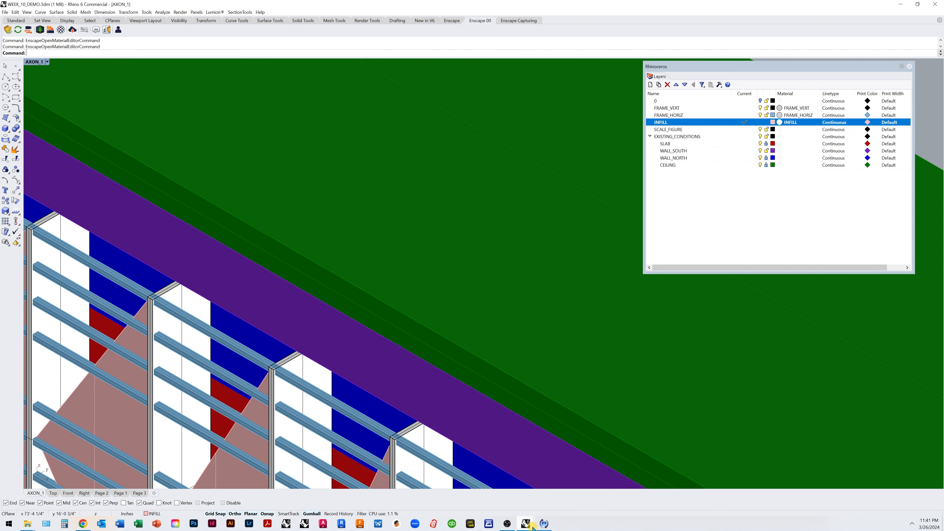
- Switch to Enscape and examine the frosted infill panels from the exterior and inside the corridor
mouse_move(533, 528)
click(565, 493)
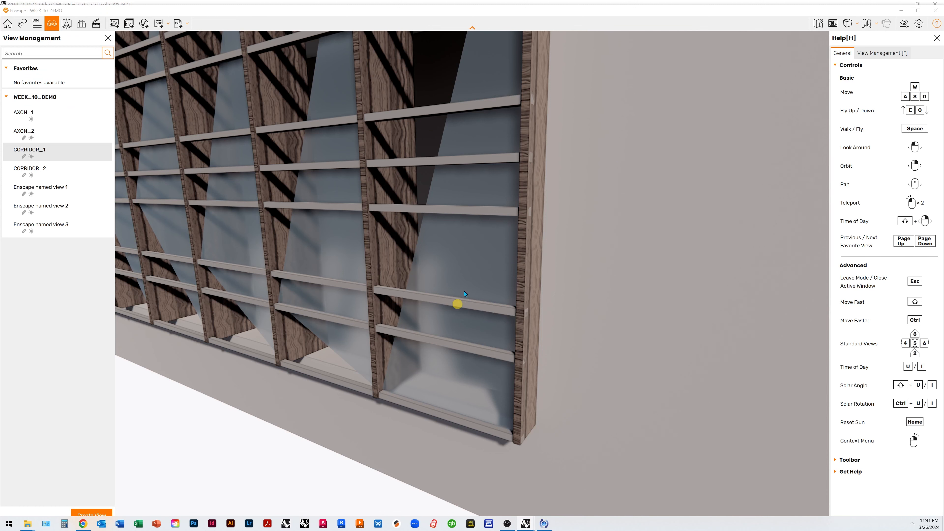
double_click(469, 374)
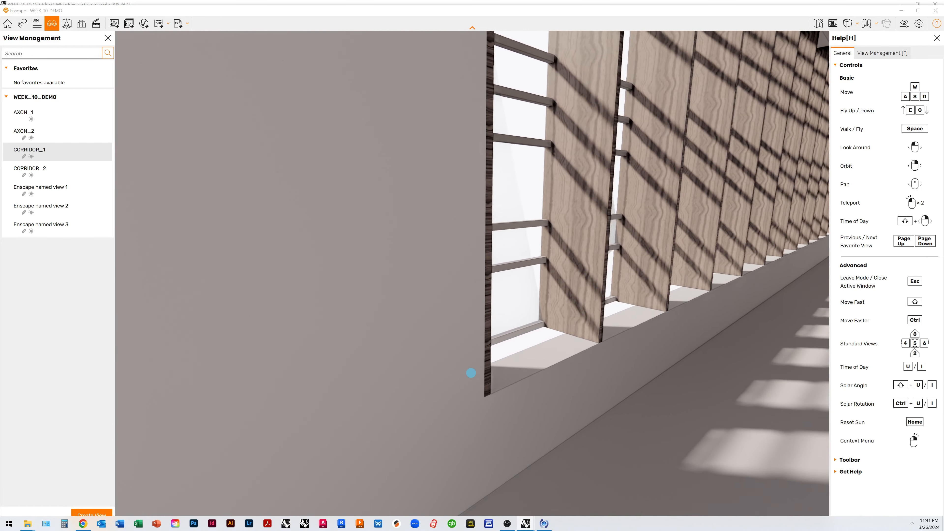
right_drag(471, 373, 471, 373)
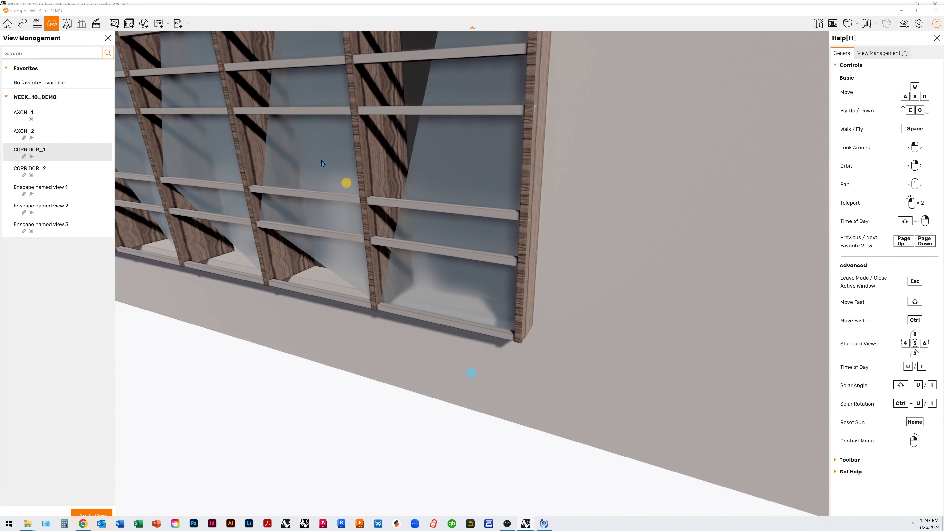
- Return to Rhino and replace the INFILL material with Frosted Glass 17 from the Enscape library's Glass category
mouse_move(526, 527)
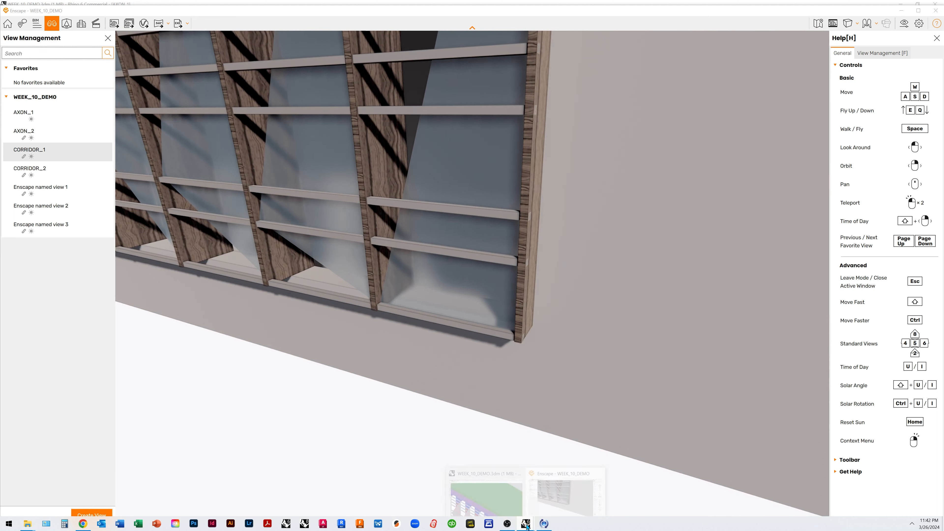
click(502, 500)
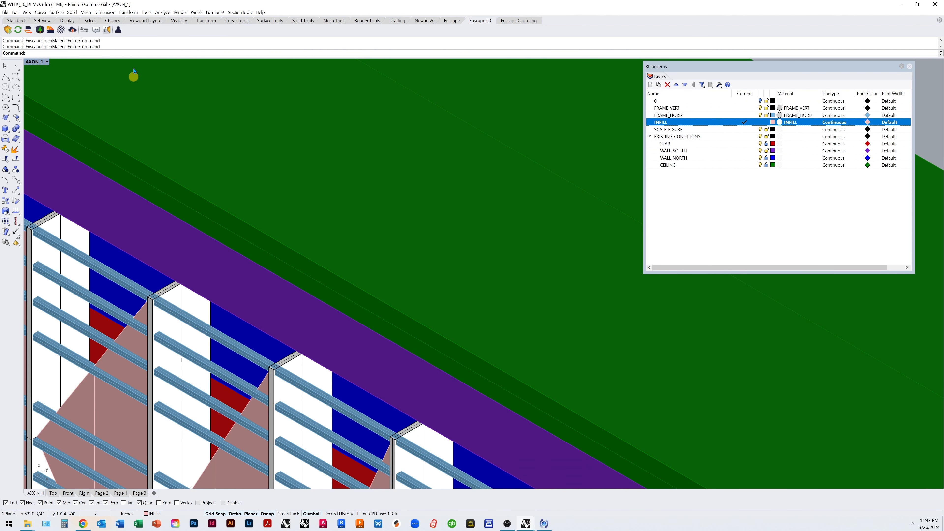
click(60, 30)
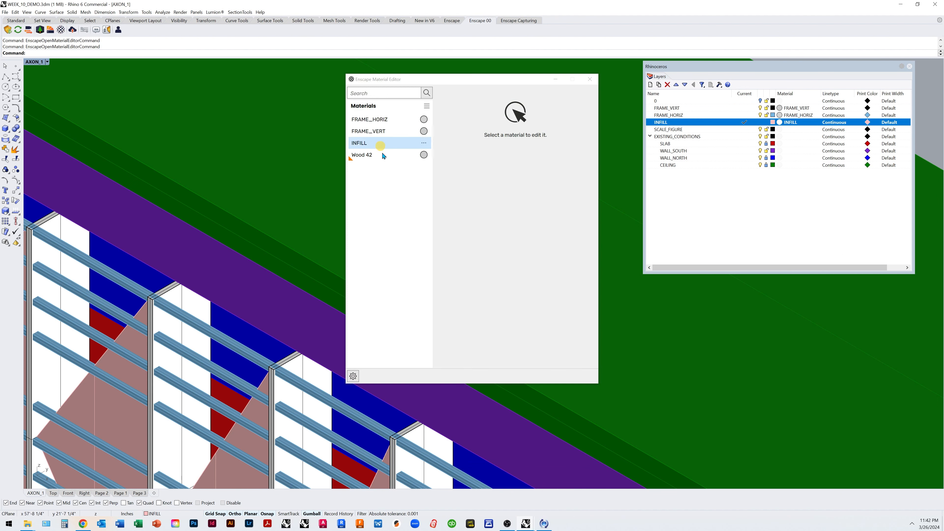
click(424, 144)
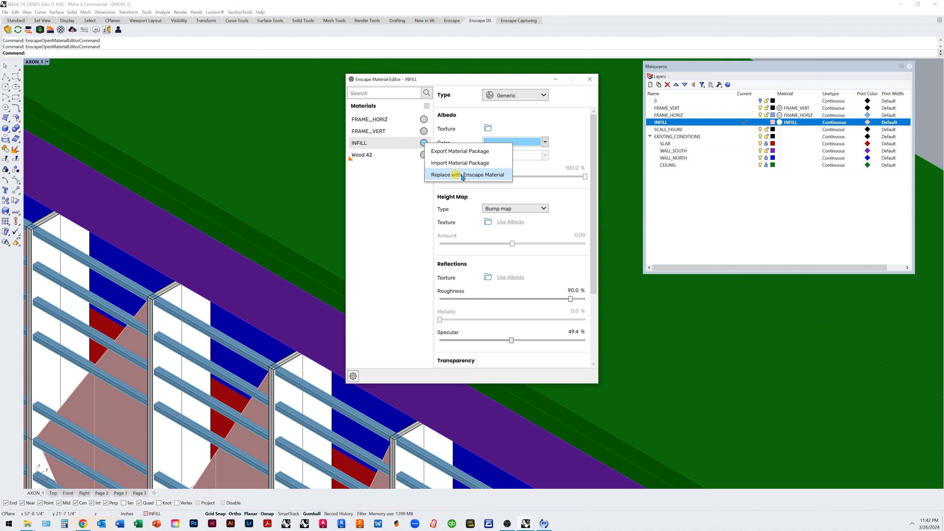
click(477, 175)
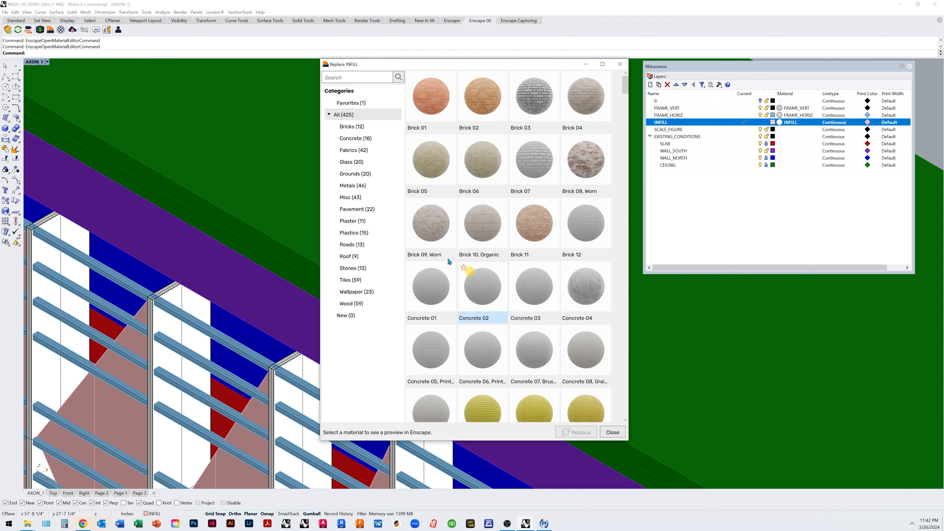
click(359, 163)
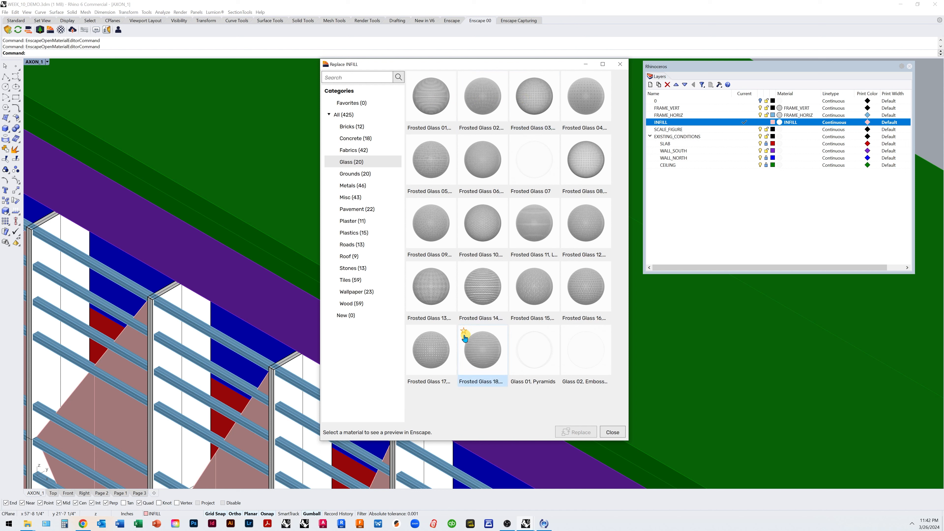
click(435, 359)
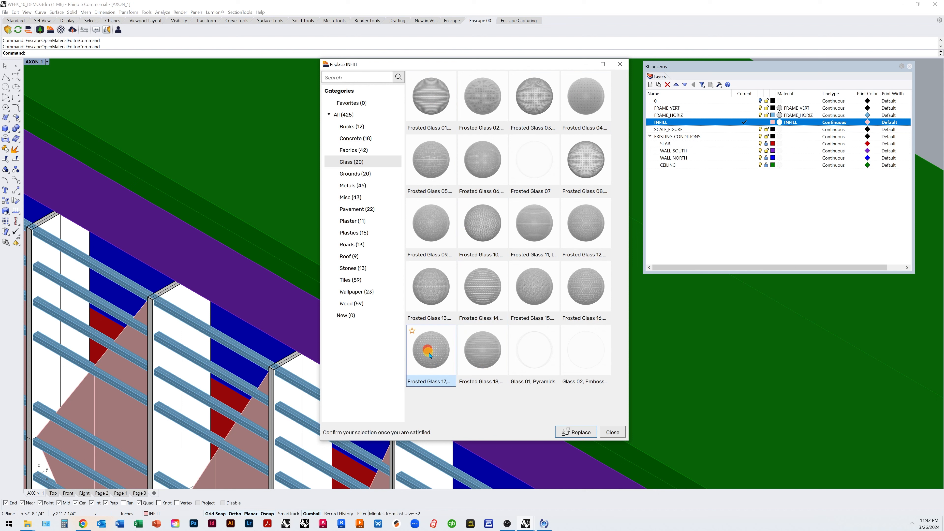
click(582, 433)
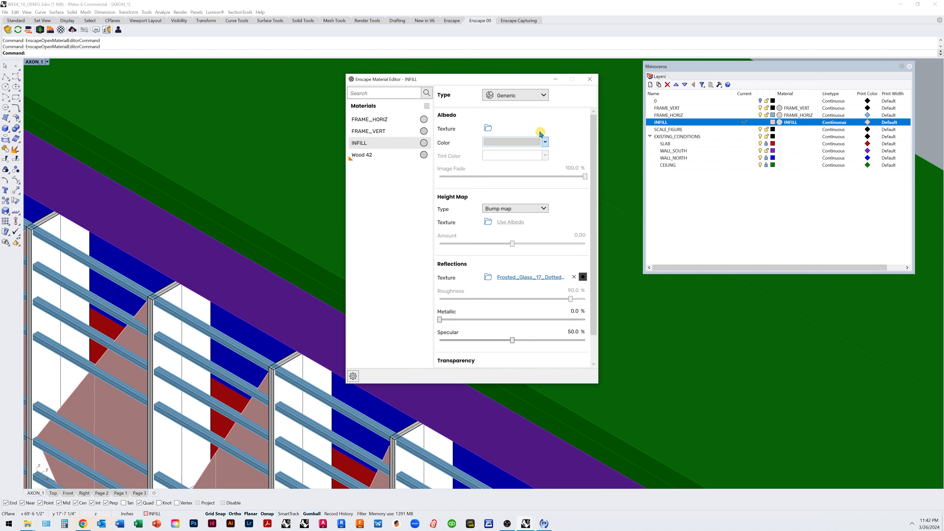
- Set the INFILL material's albedo color to light blue and close the material editor
click(520, 143)
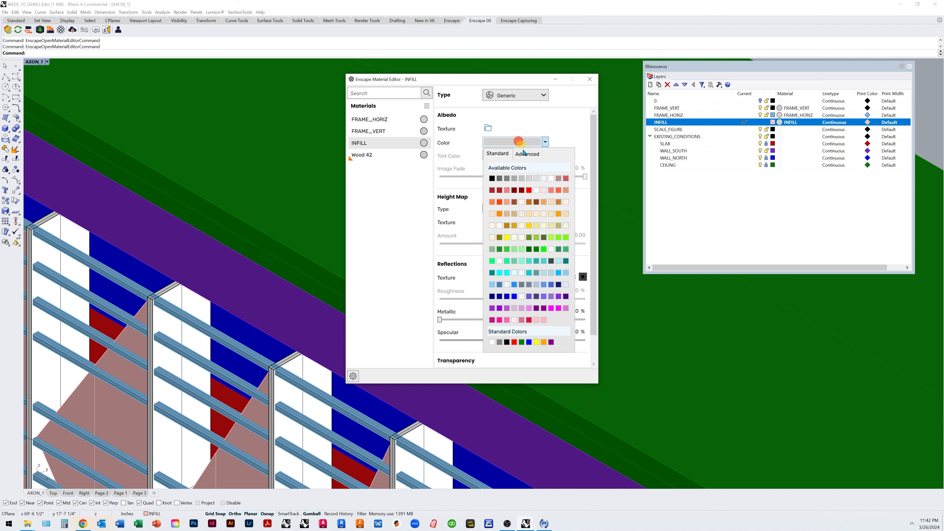
click(493, 285)
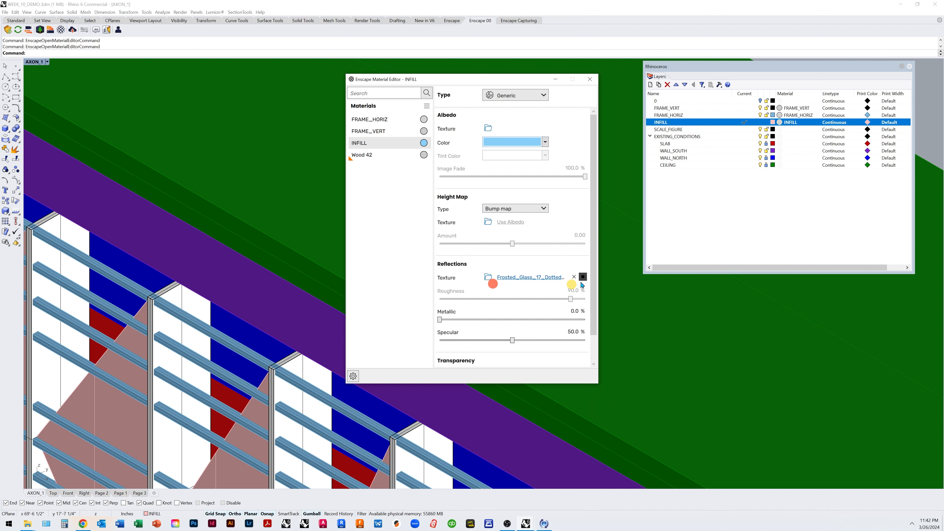
click(590, 80)
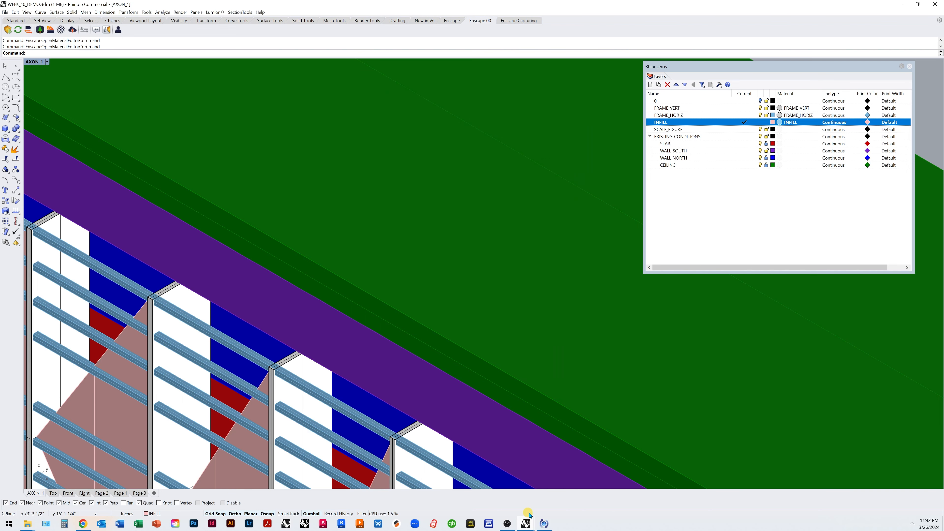
- Switch to Enscape and examine the light blue Frosted Glass 17 infill panels from the facade corner
click(527, 523)
click(553, 499)
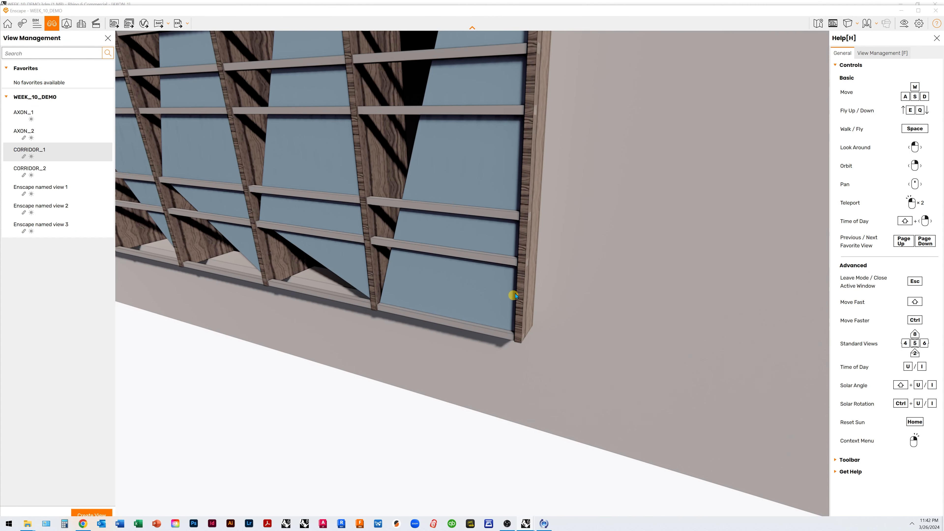
right_drag(515, 297, 515, 293)
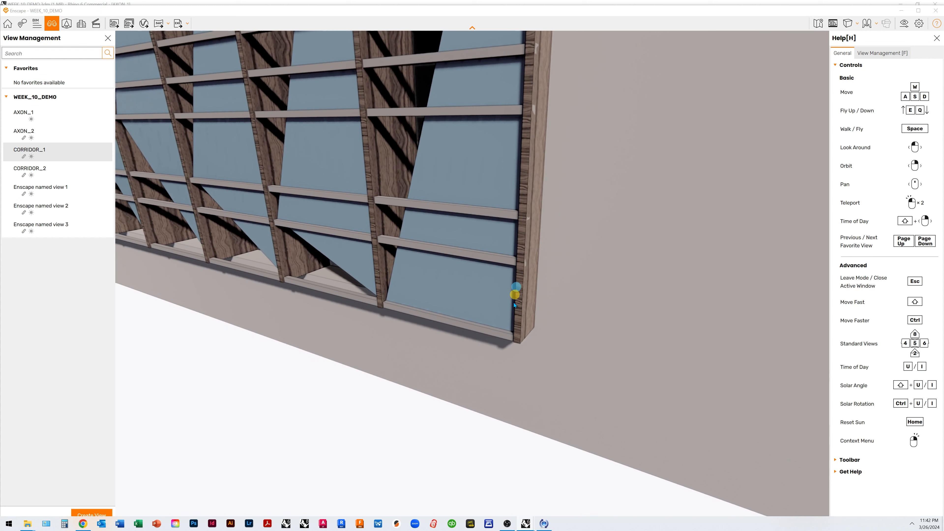
- Return briefly to Rhino, then reopen the Enscape window and examine the whole facade in the AXON_1 view
click(526, 523)
click(496, 487)
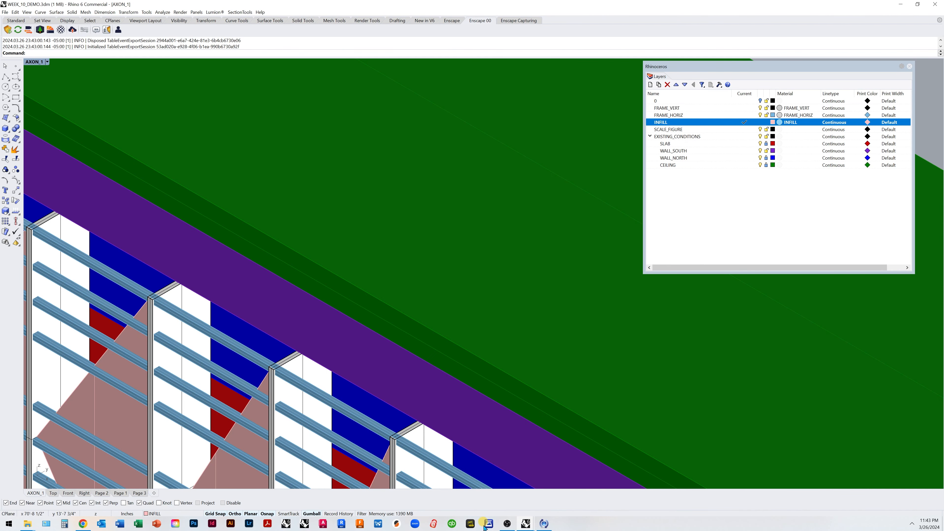
click(544, 523)
click(562, 496)
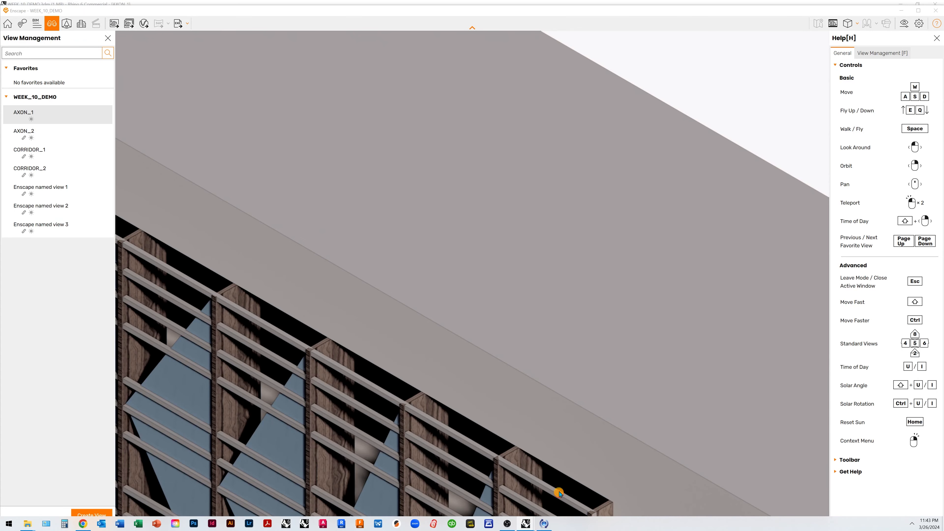
scroll(505, 231, down, 10)
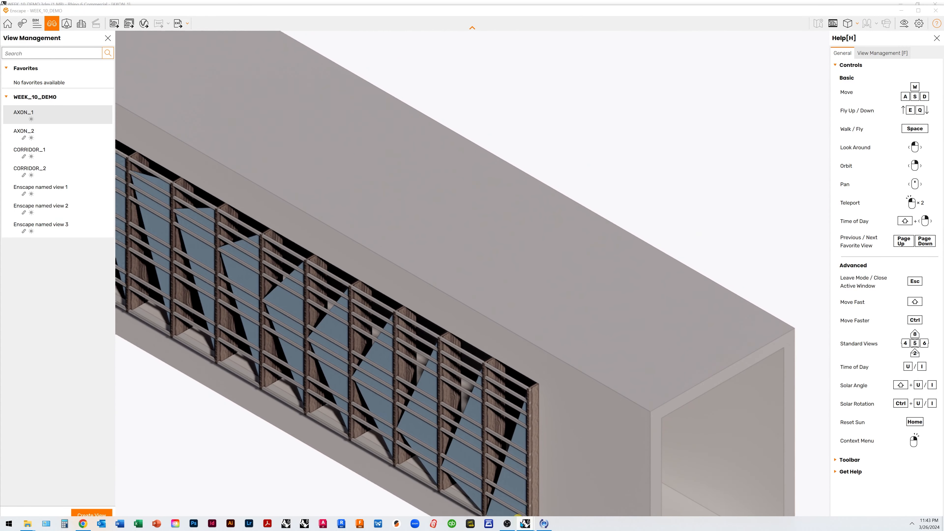
scroll(509, 279, up, 2)
scroll(513, 482, up, 3)
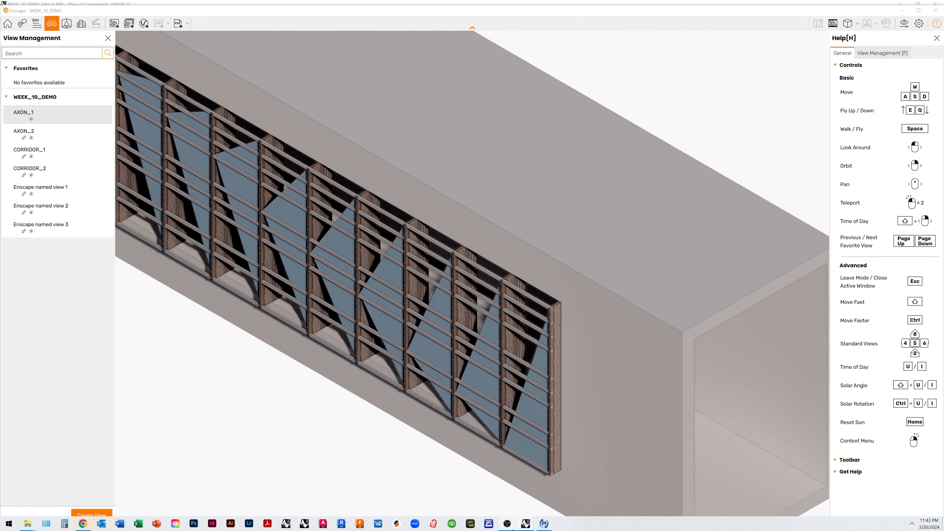
- Examine the light blue frosted glass infill panels and wood frames up close at the facade's end
scroll(532, 471, up, 5)
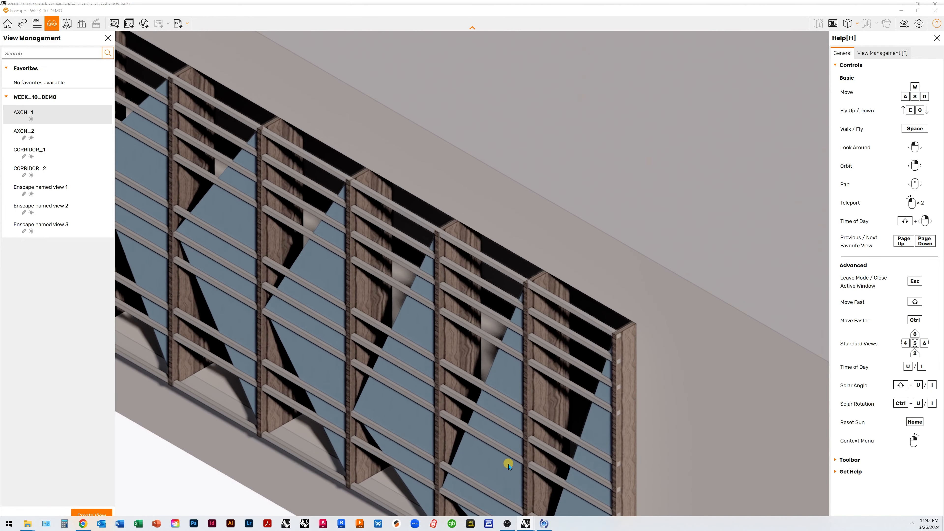
middle_drag(489, 461, 511, 267)
scroll(570, 468, up, 5)
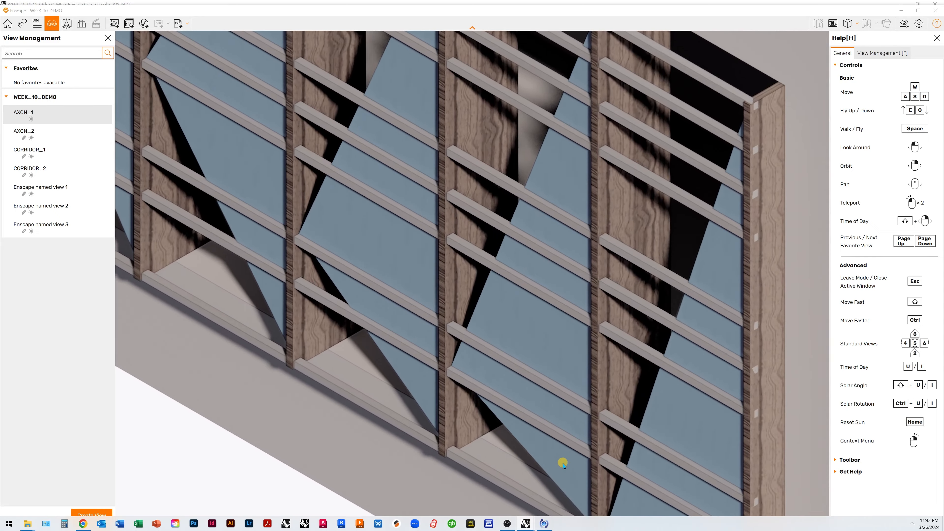
scroll(562, 465, up, 2)
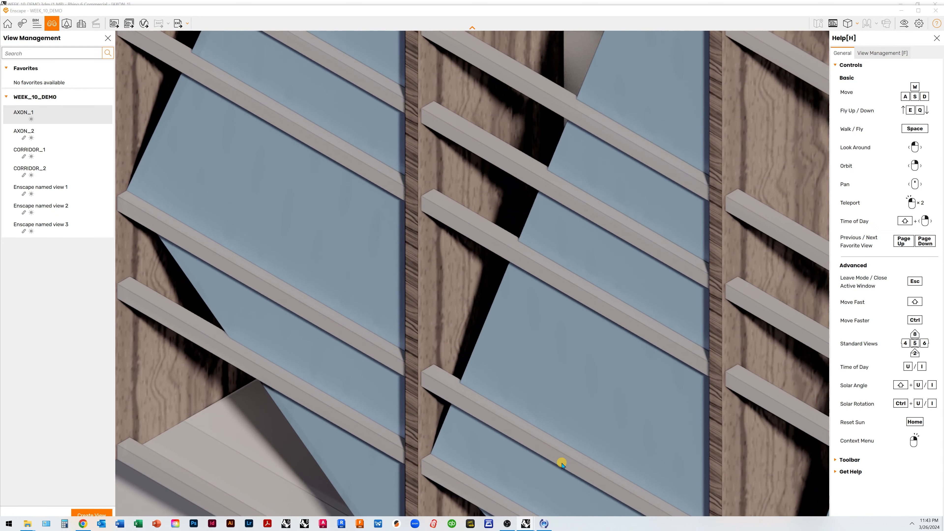
scroll(562, 465, down, 3)
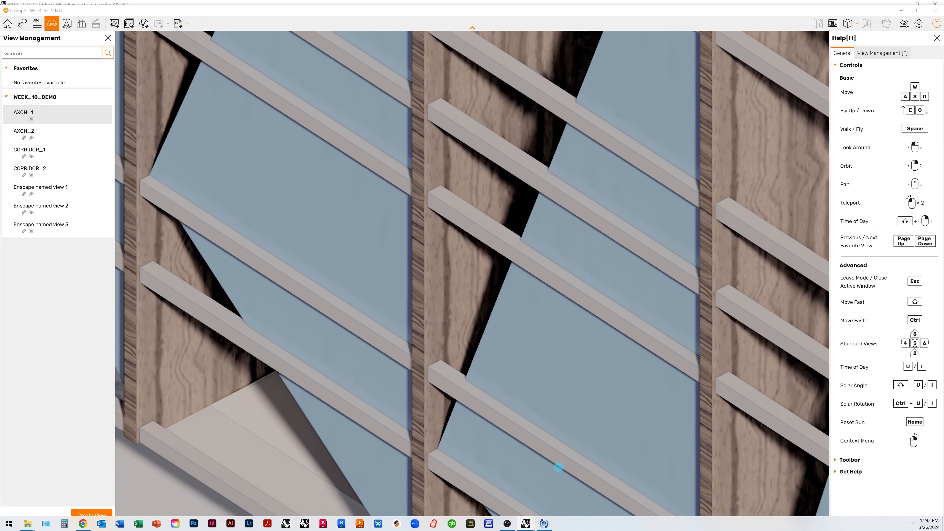
scroll(466, 435, down, 3)
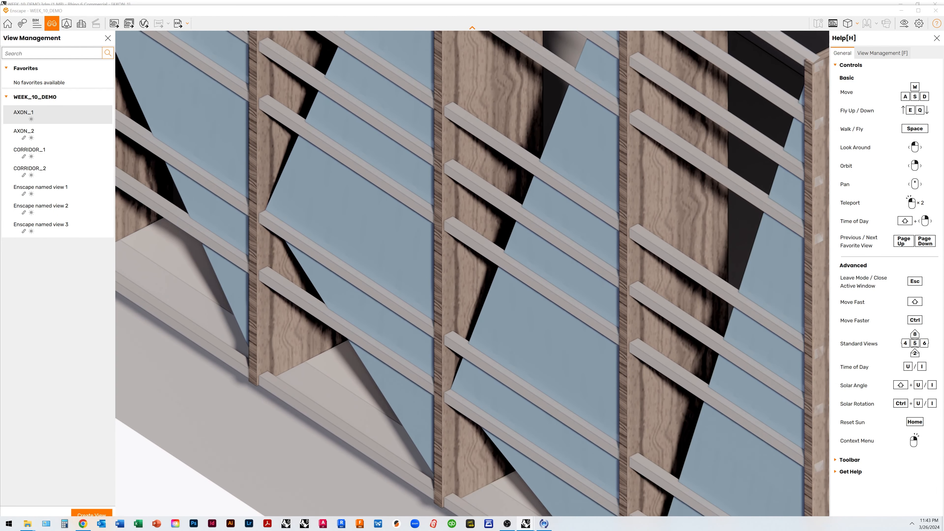
scroll(465, 435, up, 3)
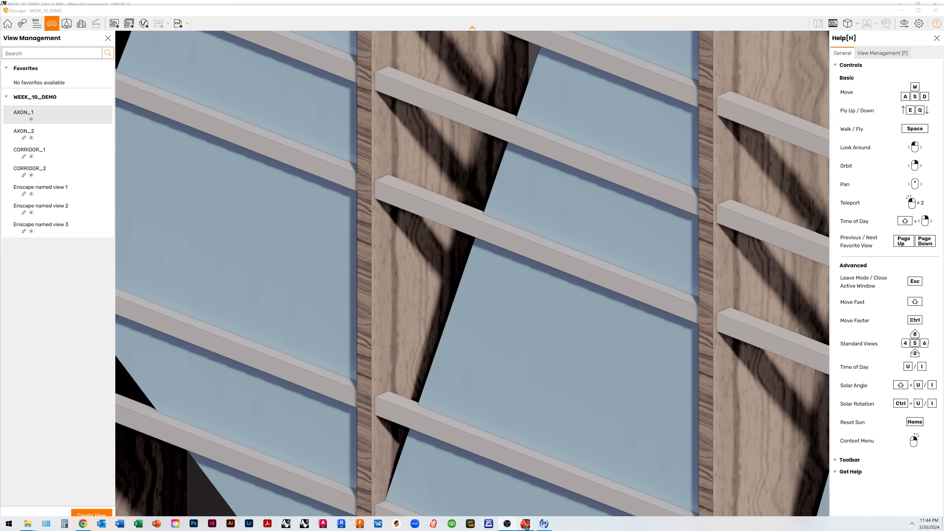
- Return to Rhino and set the INFILL material's transparency type to Transmittance in the Enscape Material Editor
mouse_move(525, 525)
click(491, 495)
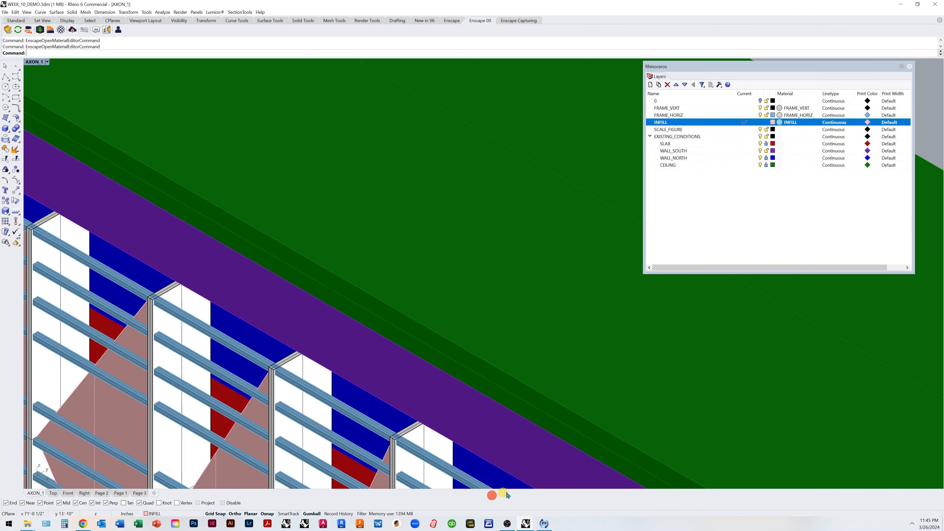
click(60, 30)
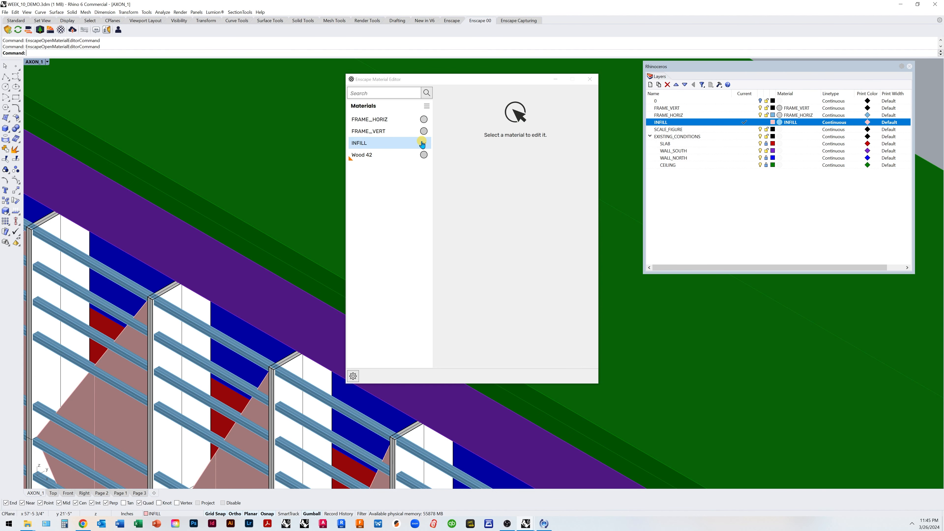
click(392, 144)
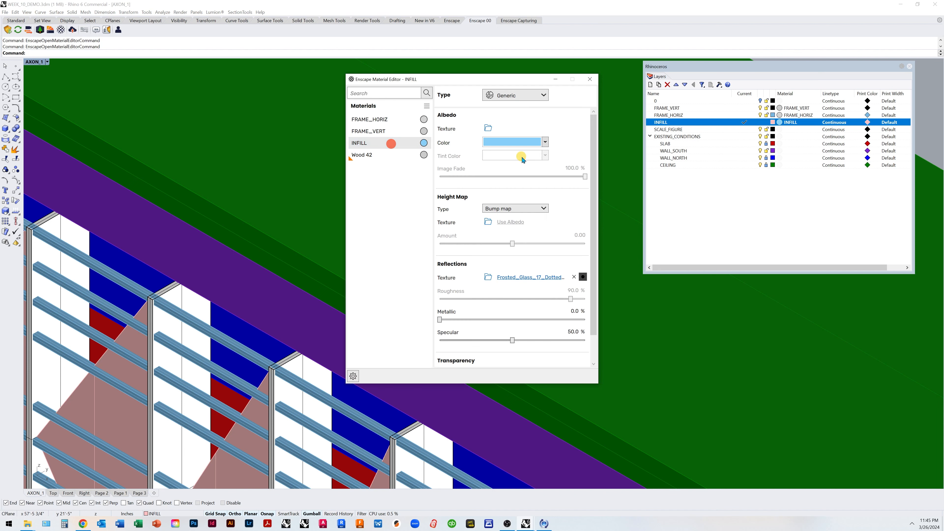
scroll(524, 164, down, 1)
click(609, 224)
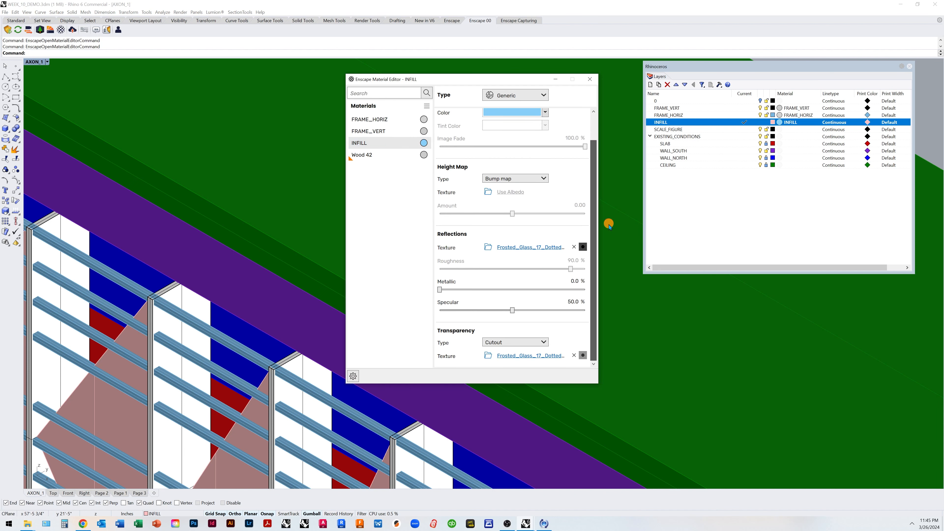
click(512, 344)
click(512, 359)
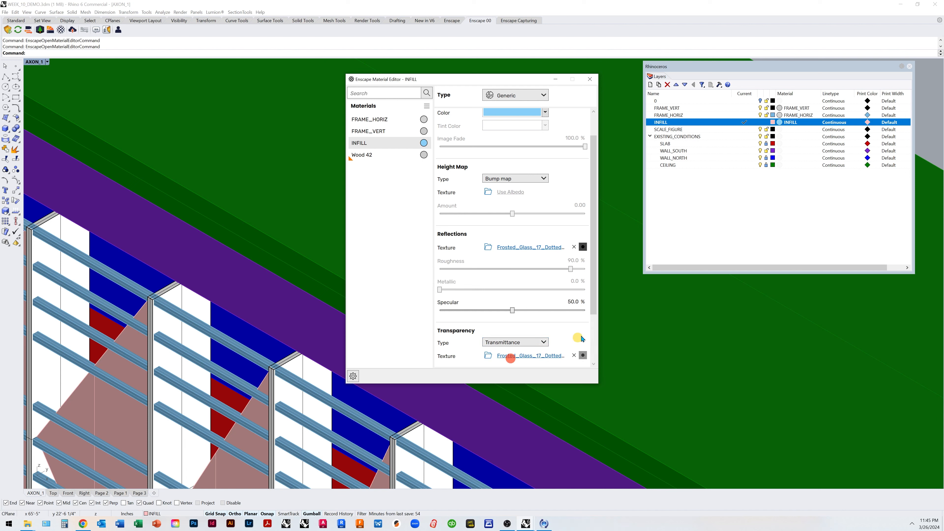
- Set the INFILL material's opacity to 31.2 % and refractive index to 1.79, and close the material editor
drag(595, 297, 591, 365)
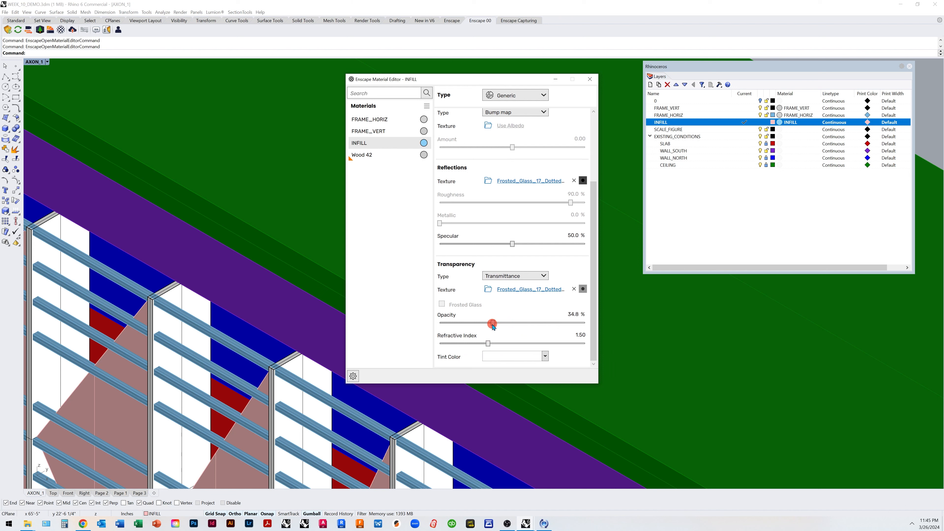
drag(488, 347, 494, 344)
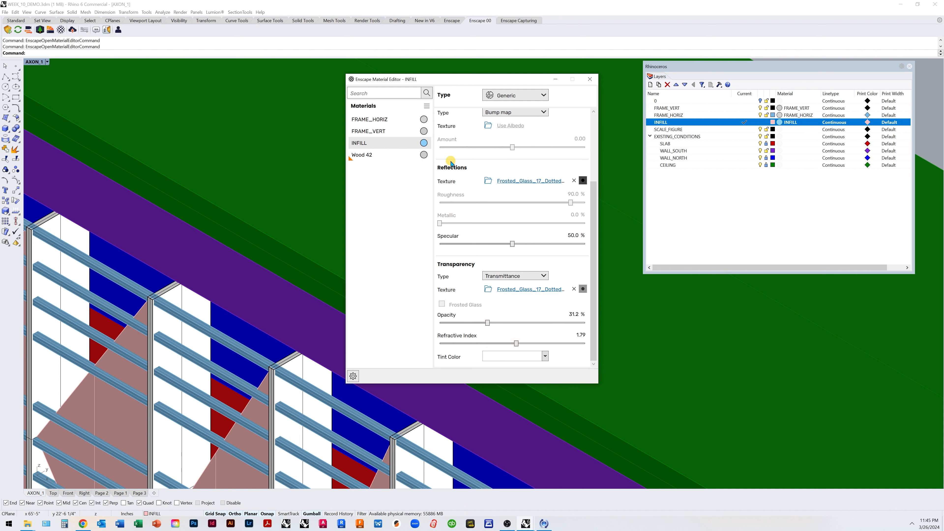
click(589, 80)
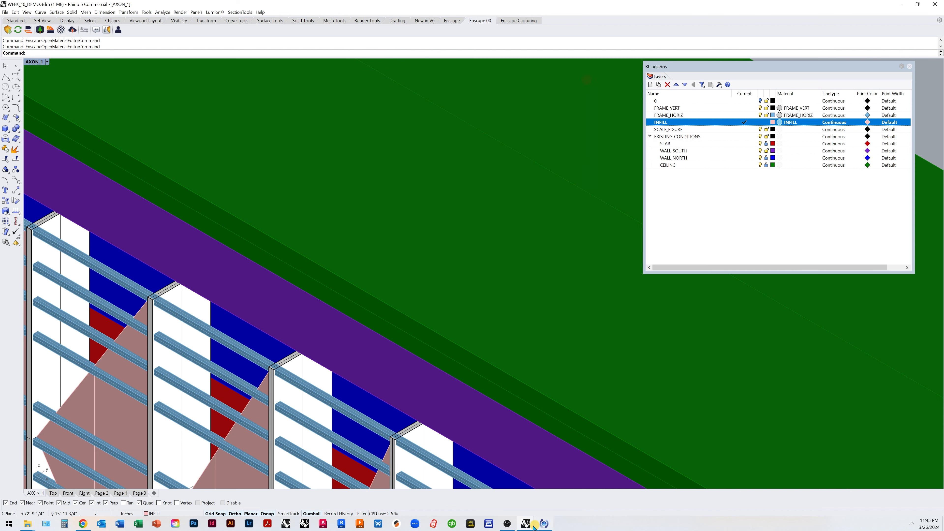
- Switch to Enscape and examine the translucency of the infill panels against the wood frames up close
mouse_move(528, 525)
click(569, 498)
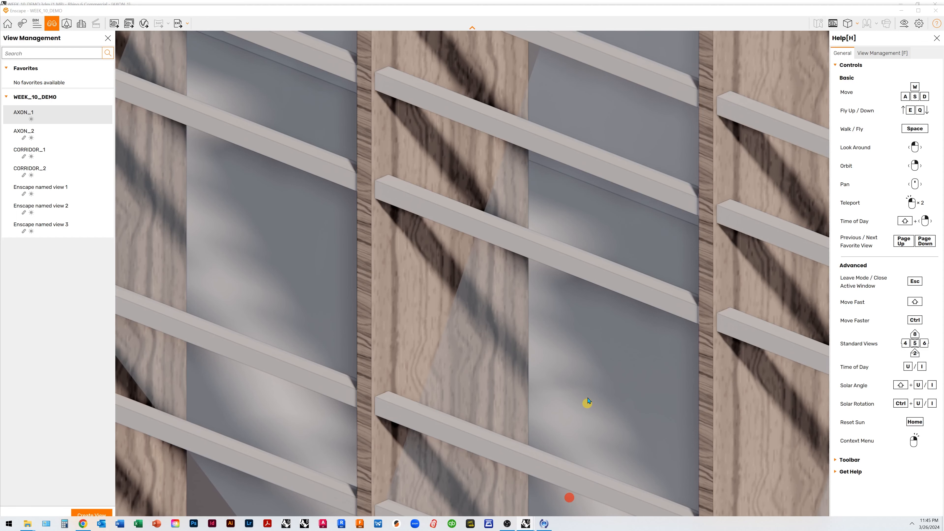
drag(526, 373, 552, 377)
scroll(552, 376, down, 3)
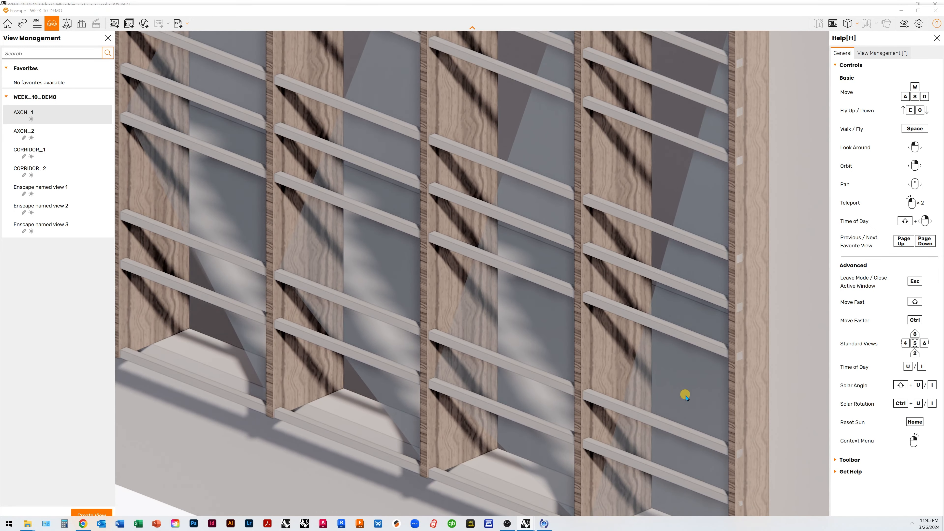
scroll(686, 398, up, 10)
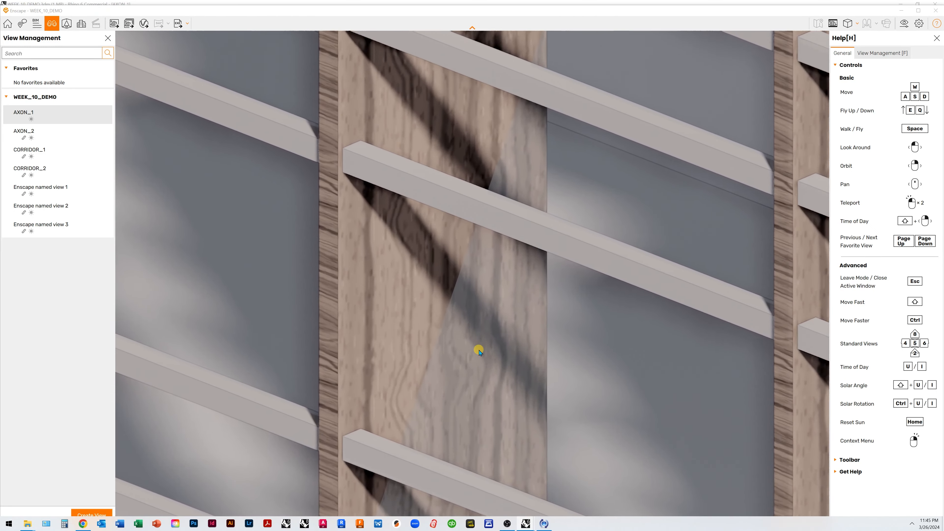
scroll(479, 351, up, 2)
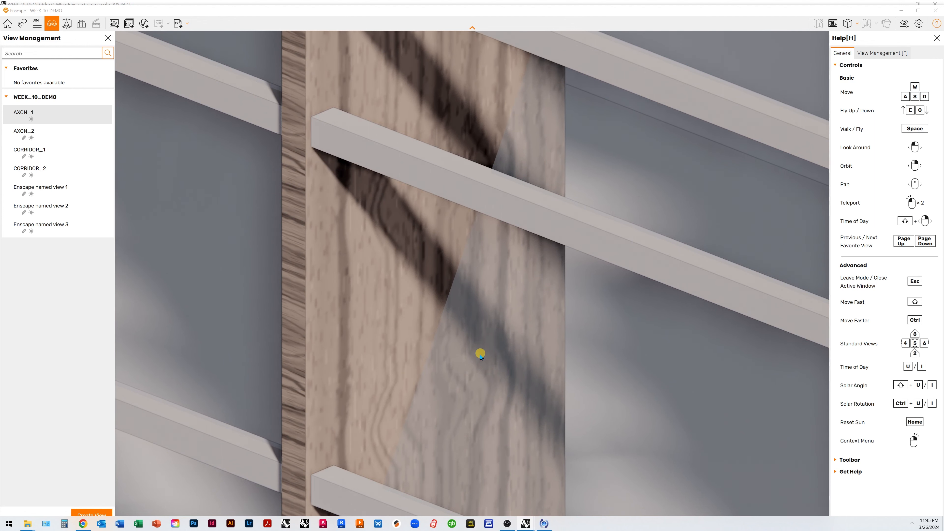
scroll(468, 367, down, 2)
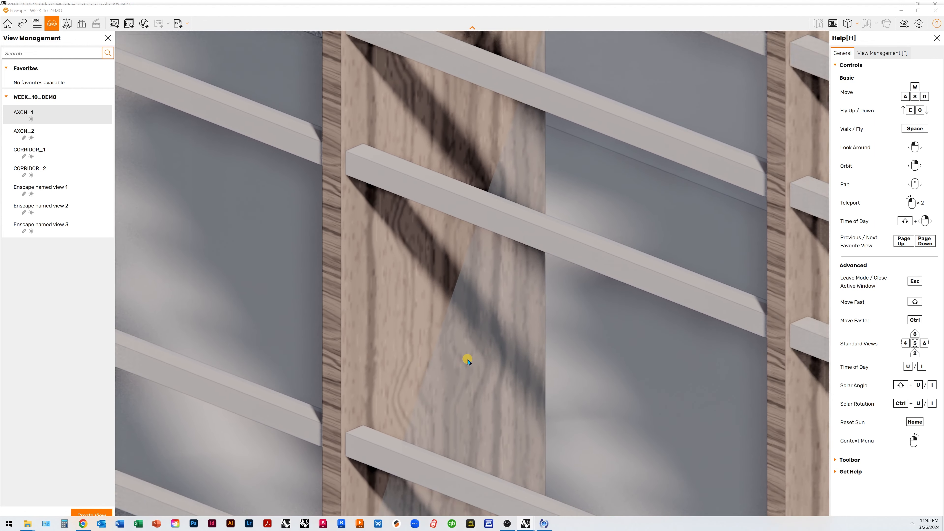
- Return to Rhino and select one infill panel surface near the facade's end
mouse_move(529, 525)
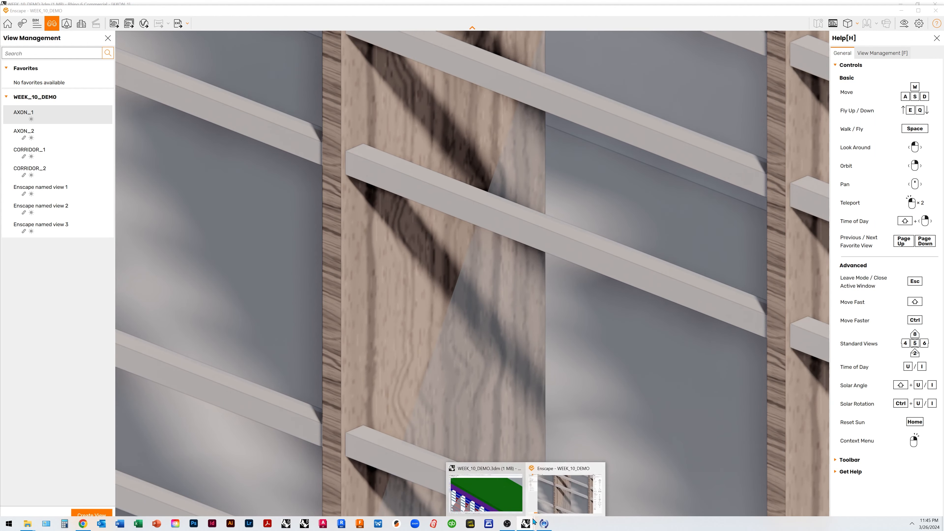
click(485, 493)
scroll(433, 301, down, 6)
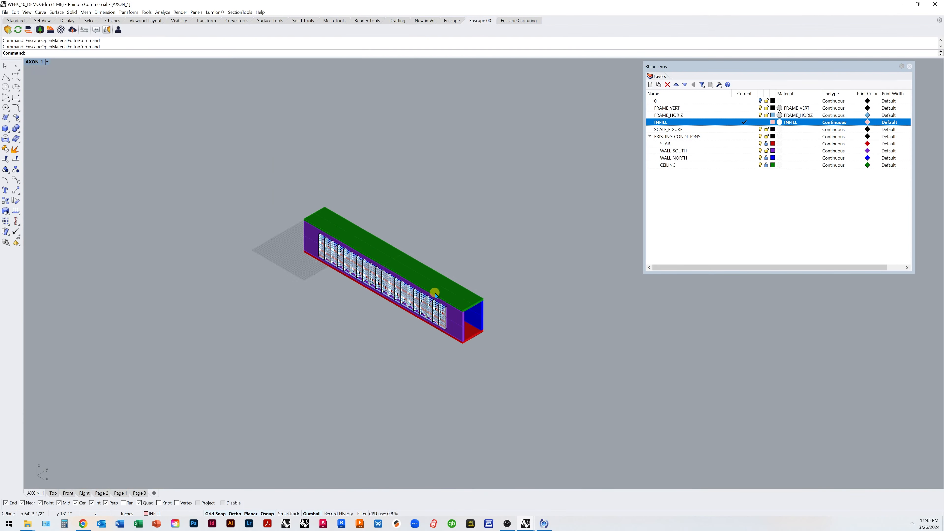
scroll(435, 301, up, 6)
scroll(435, 300, up, 5)
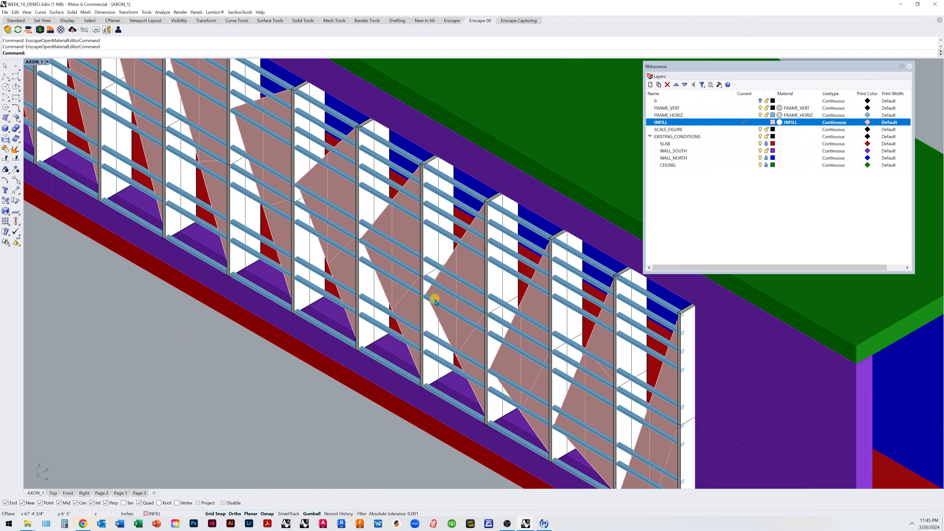
click(490, 228)
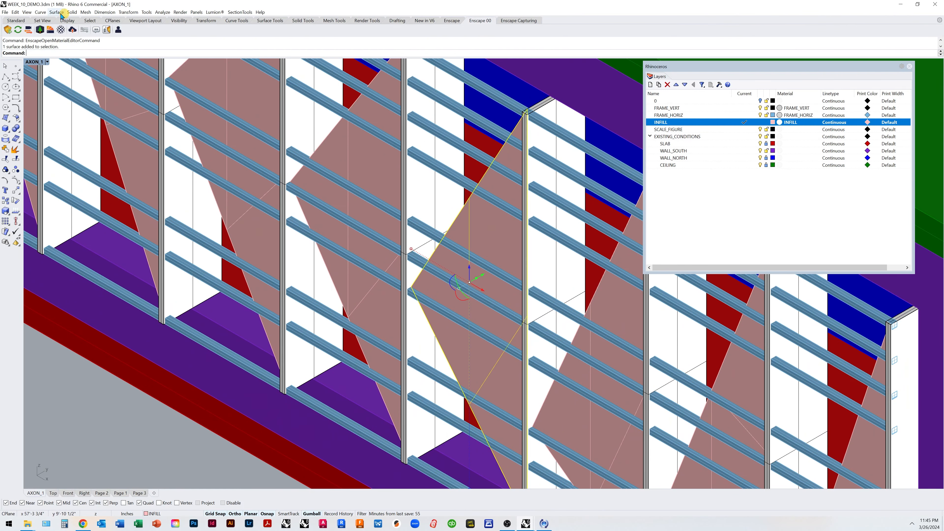
click(73, 12)
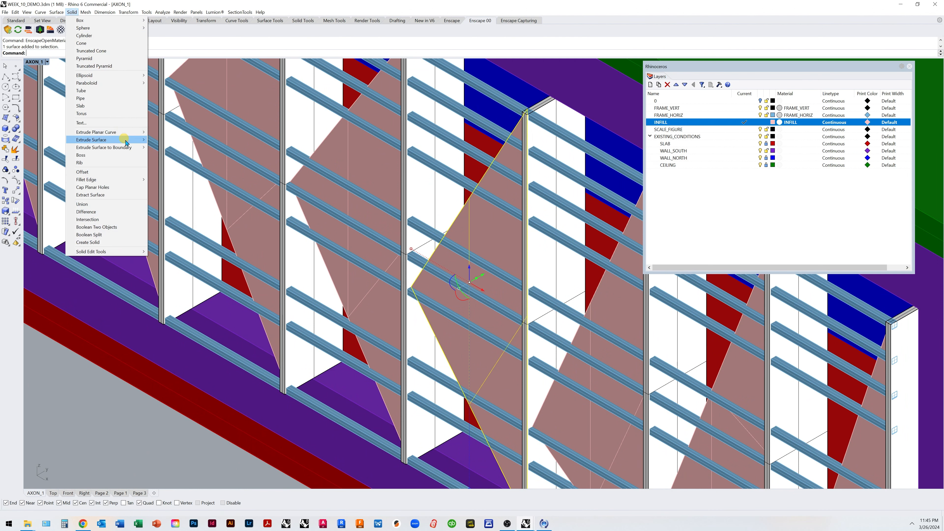
mouse_move(122, 139)
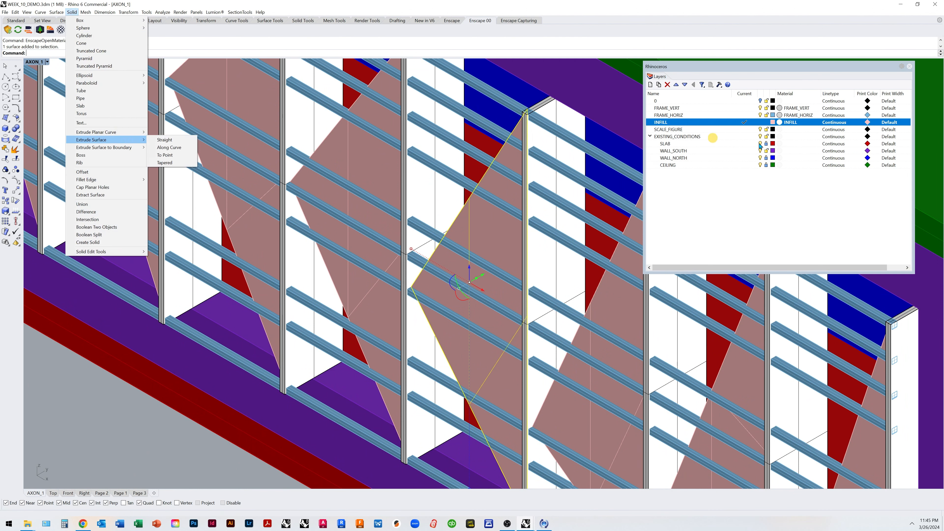
click(129, 139)
click(172, 147)
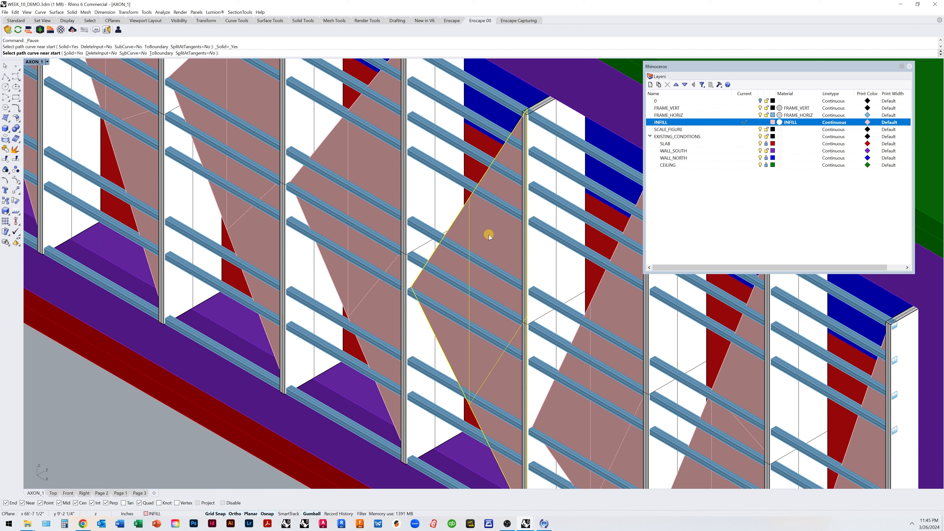
- Extrude the selected infill panel surface straight into a solid with a distance of .25 inches
click(73, 12)
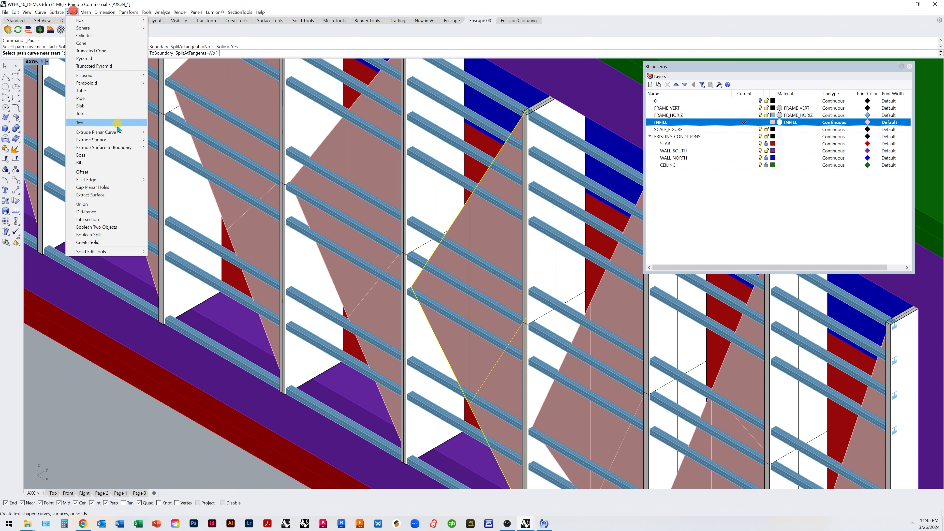
click(123, 140)
click(164, 140)
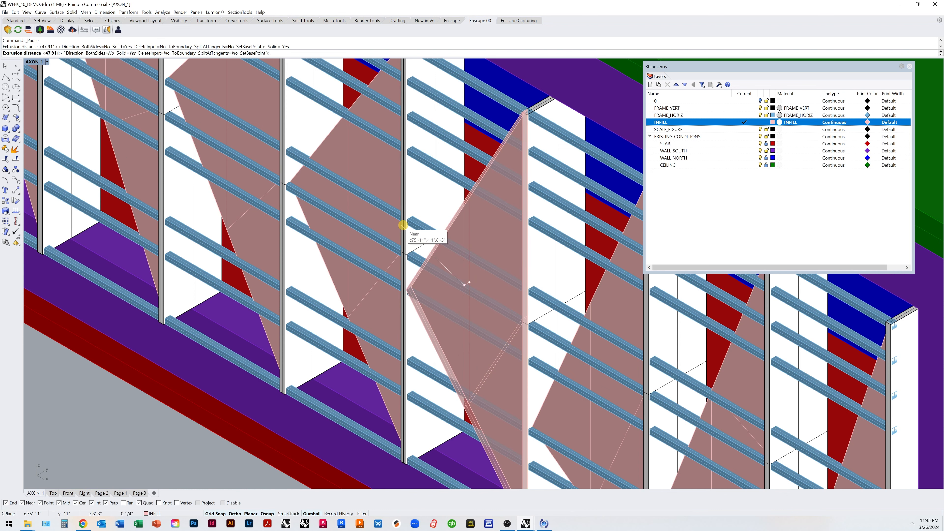
text(.25)
key(Return)
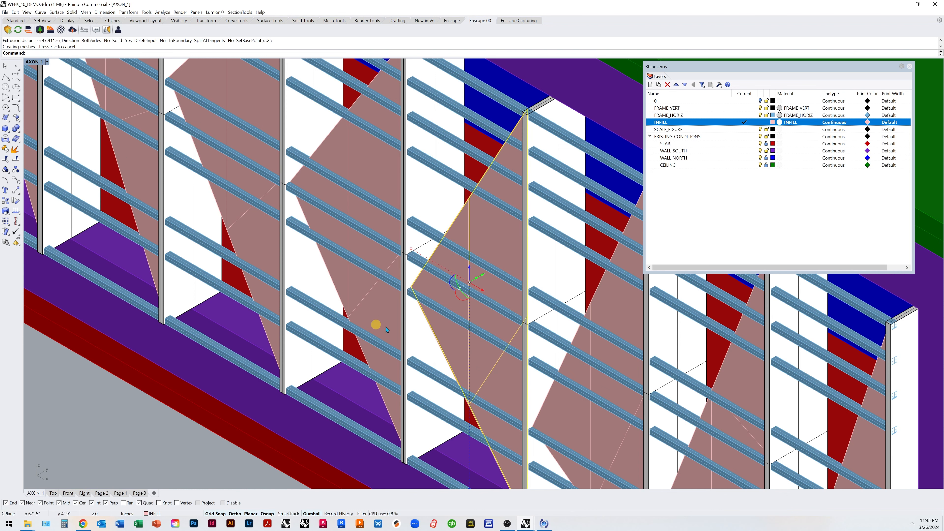
- Switch to Enscape and examine the extruded infill panel among the neighboring panels
click(525, 525)
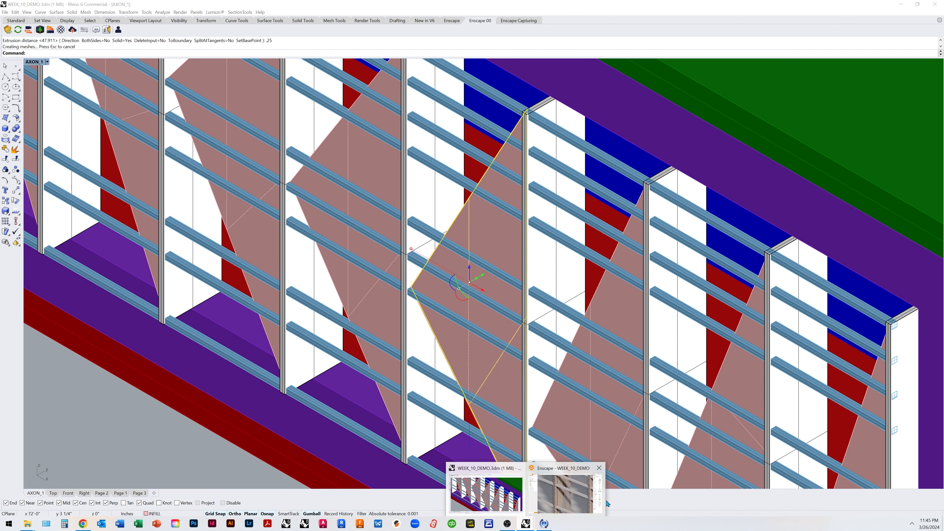
click(567, 504)
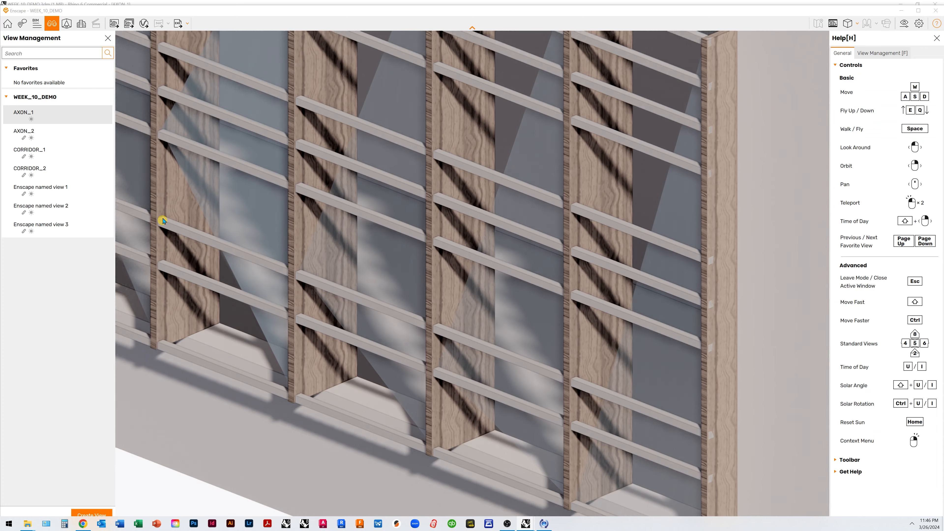
scroll(281, 219, up, 4)
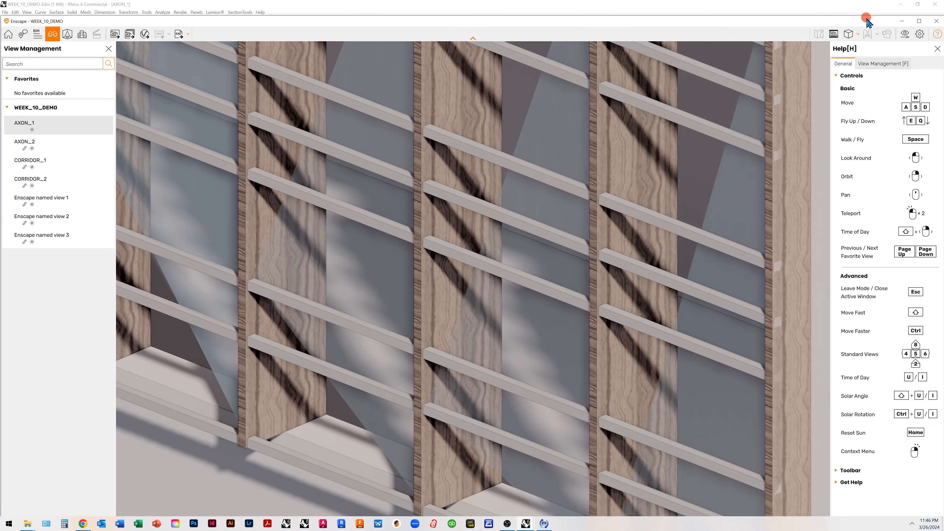
- Return to Rhino, start Enscape again from the AXON_1 view, and bring up the refreshed render window
click(864, 6)
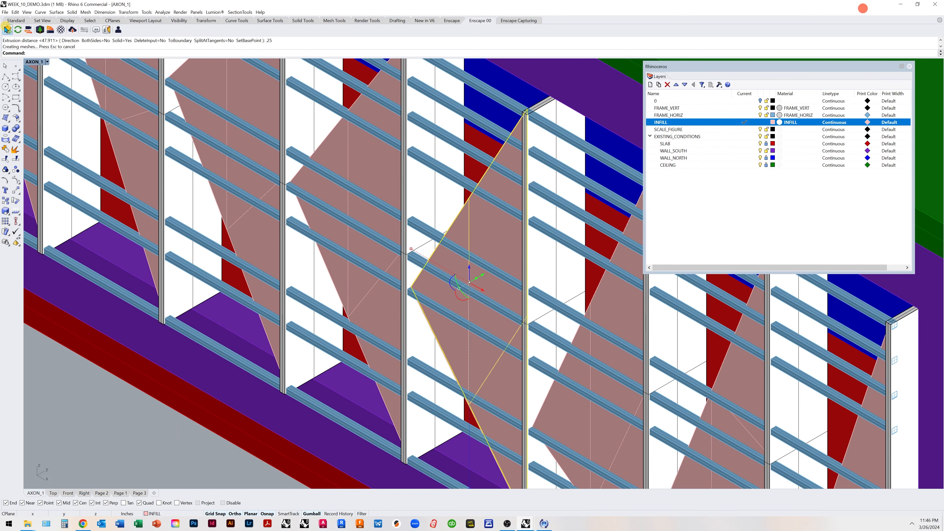
click(8, 30)
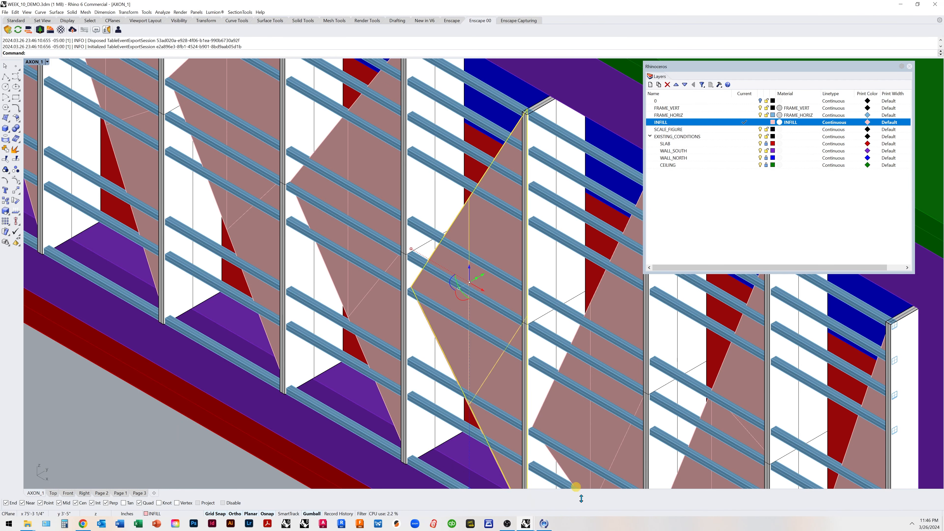
click(530, 525)
click(568, 493)
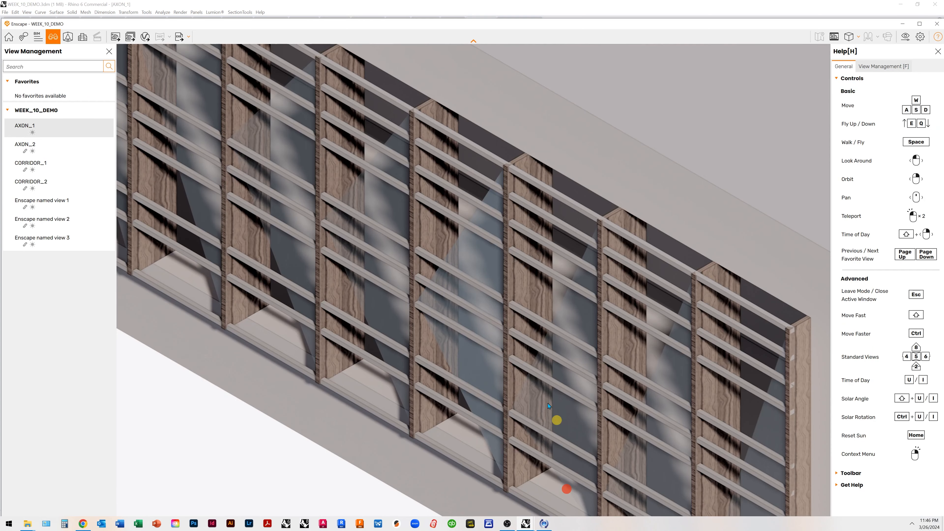
- Examine the extruded infill panel against its neighbors in the render, up close and from several angles around the corridor facade
scroll(448, 279, up, 10)
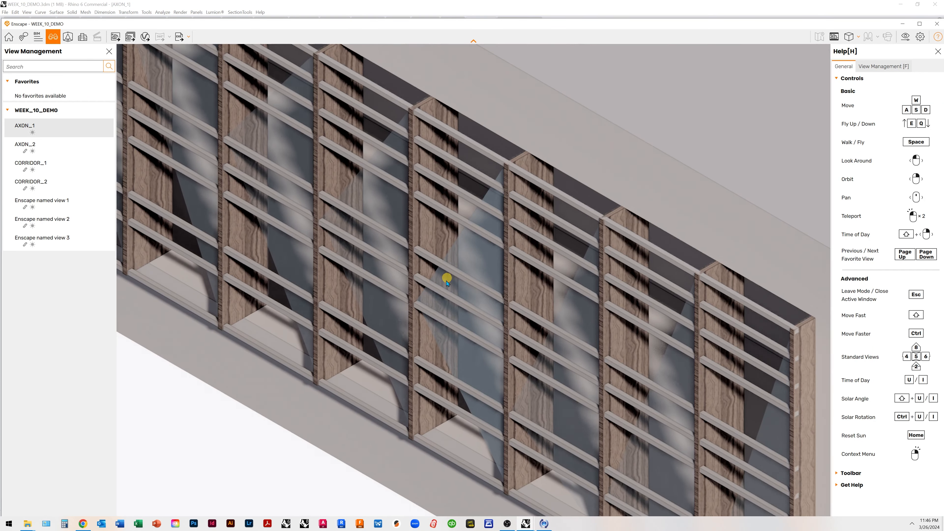
scroll(361, 307, up, 5)
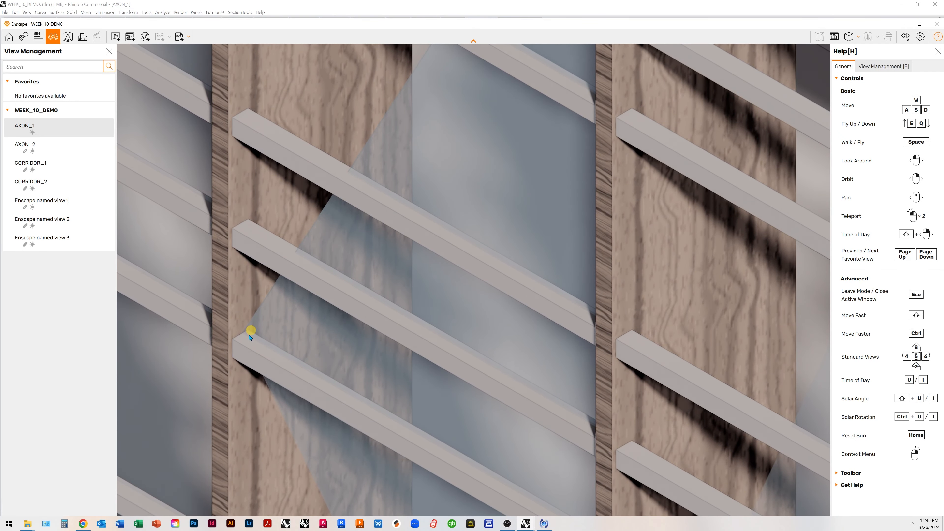
scroll(250, 336, down, 4)
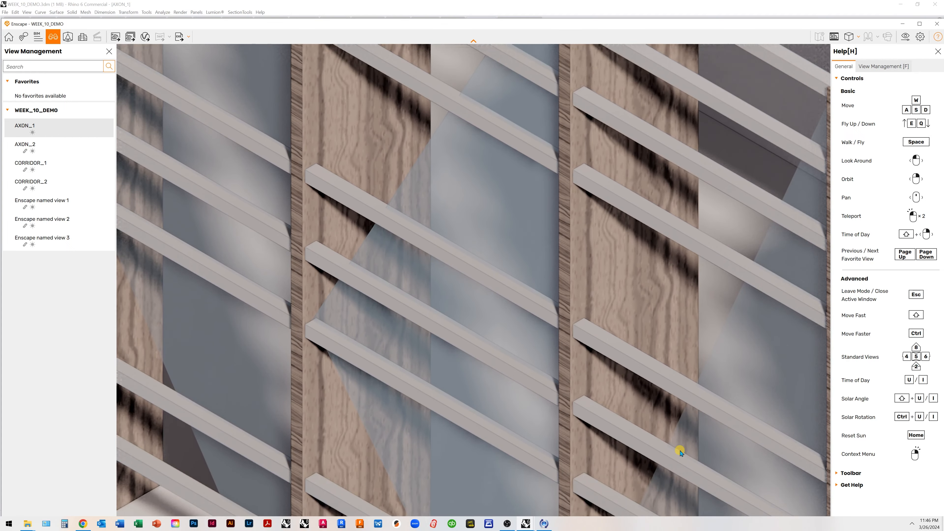
scroll(683, 455, up, 1)
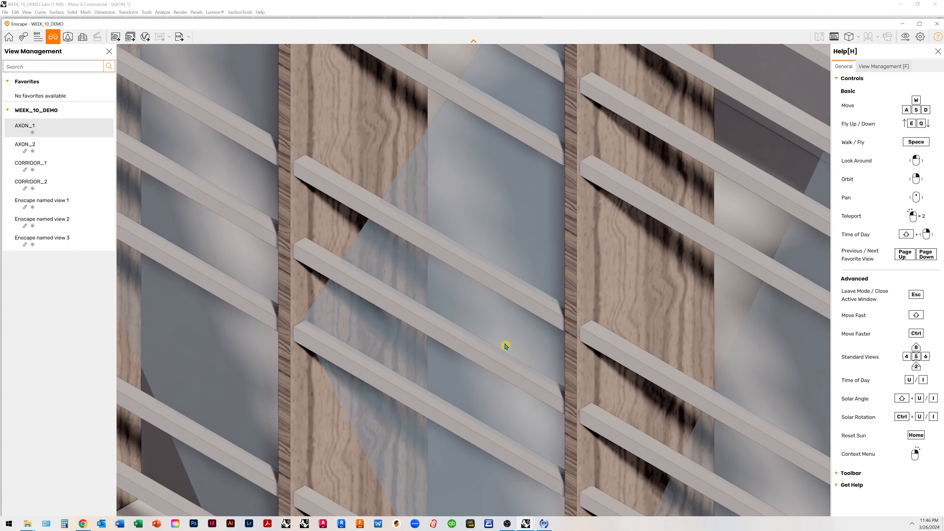
scroll(506, 346, down, 8)
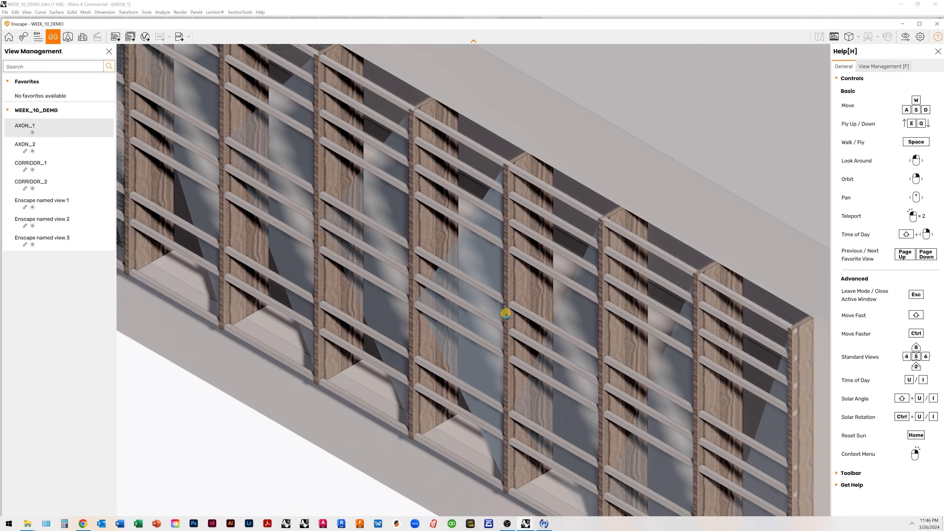
scroll(520, 307, down, 6)
right_click(598, 323)
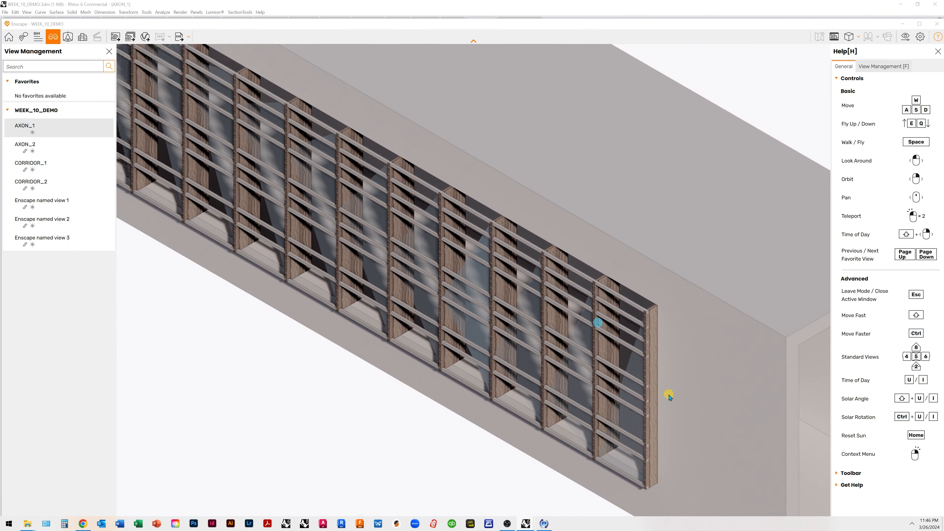
right_drag(658, 402, 526, 357)
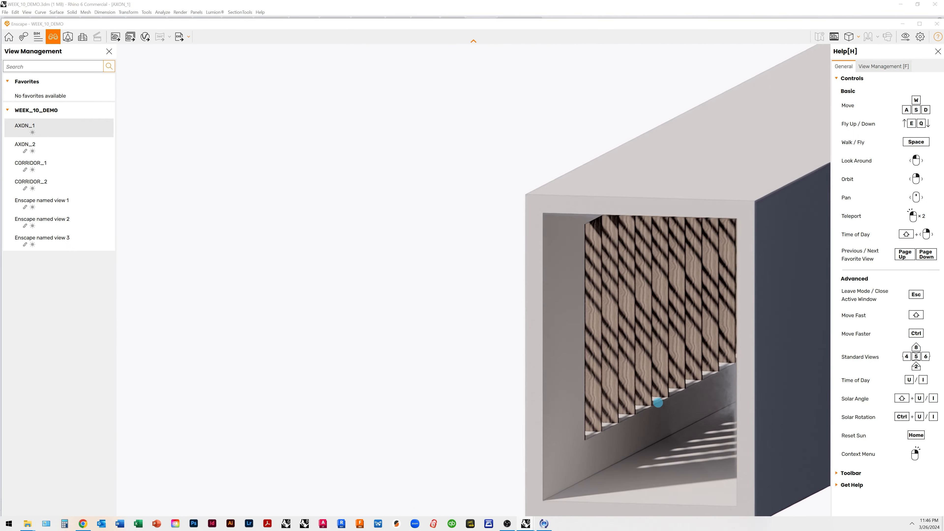
scroll(678, 314, up, 3)
right_drag(702, 331, 773, 336)
scroll(650, 387, down, 3)
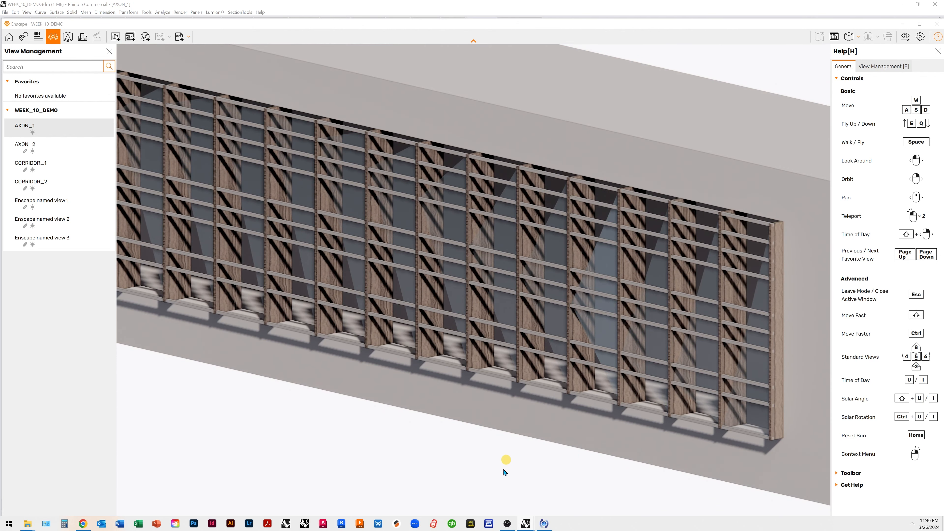
- Return to Rhino and draw a large flat box outside the south wall, starting at the slab's bottom corner and matching the slab's thickness
mouse_move(526, 527)
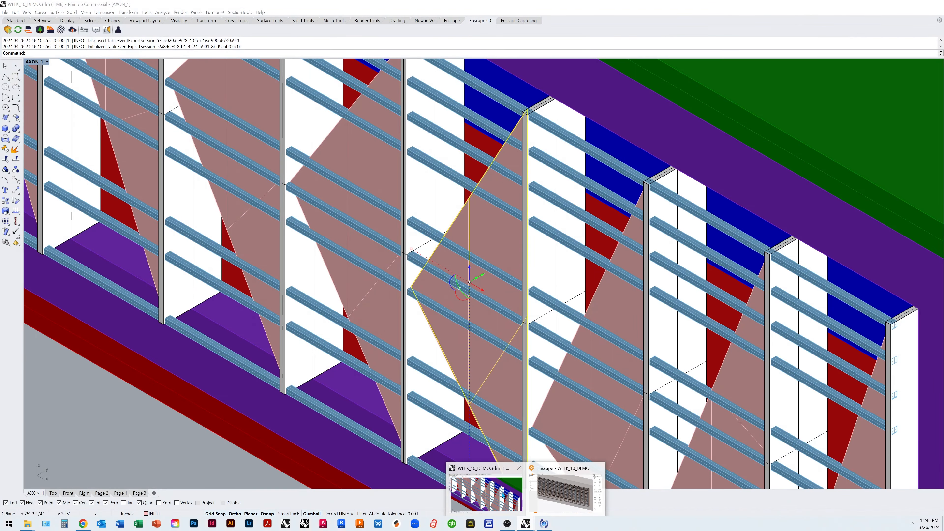
click(502, 492)
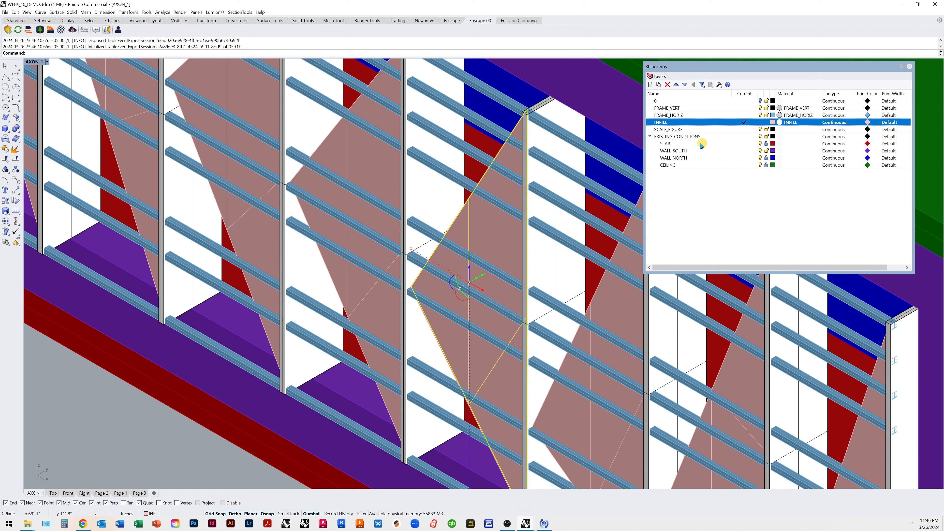
scroll(592, 335, up, 10)
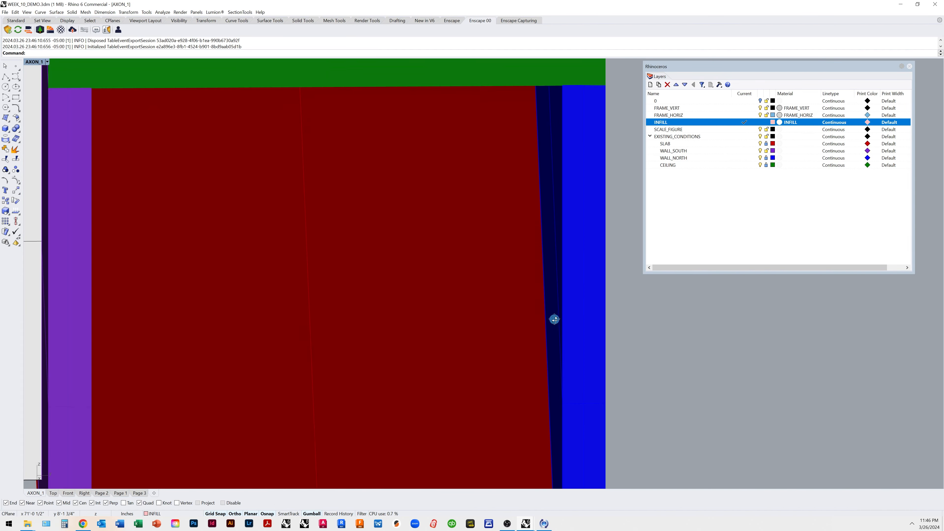
scroll(555, 319, down, 10)
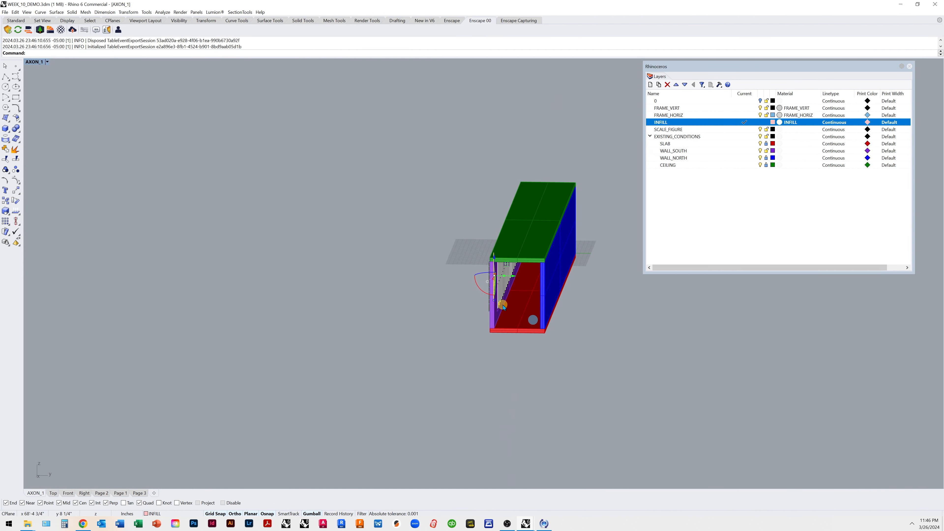
scroll(533, 328, up, 5)
scroll(546, 324, up, 4)
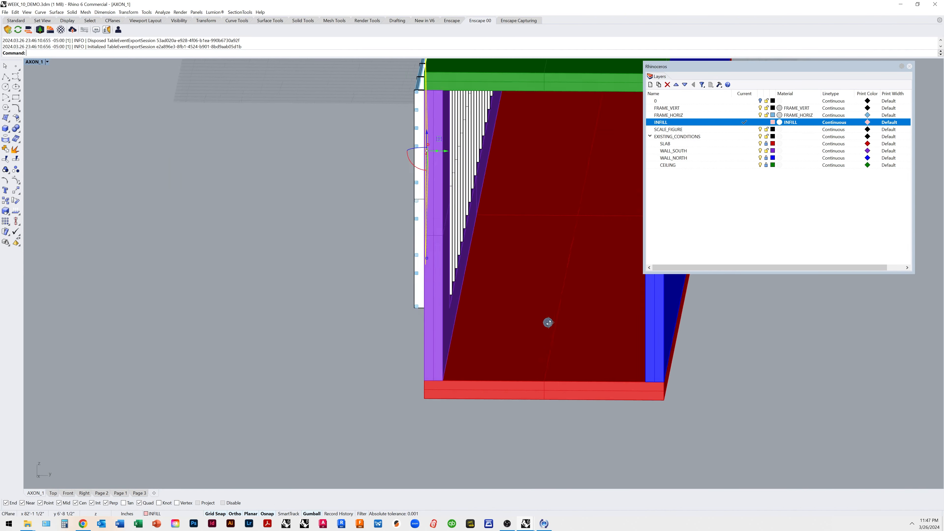
scroll(547, 323, down, 3)
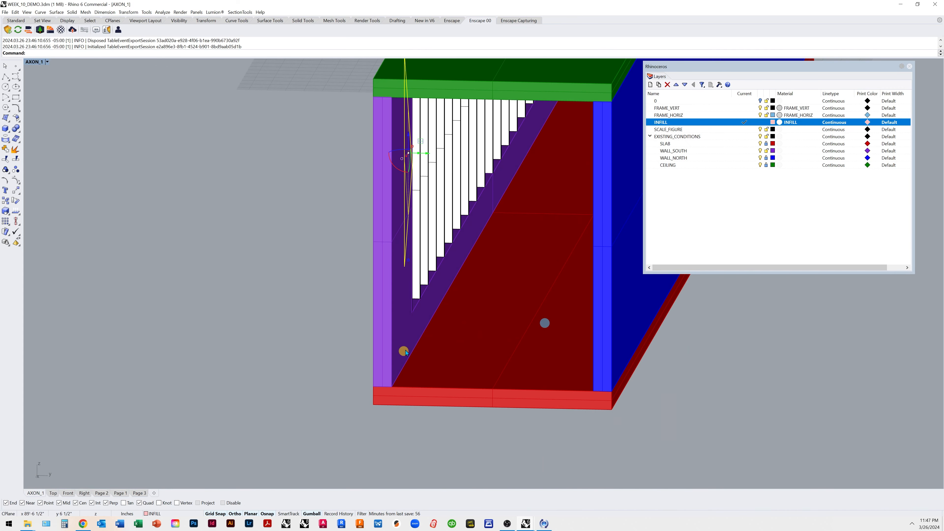
scroll(405, 352, down, 5)
scroll(436, 328, up, 4)
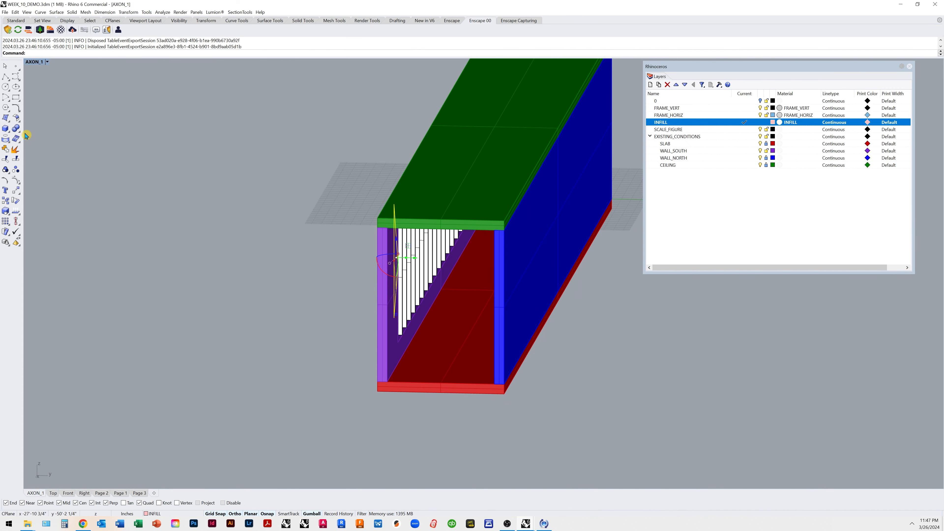
click(5, 128)
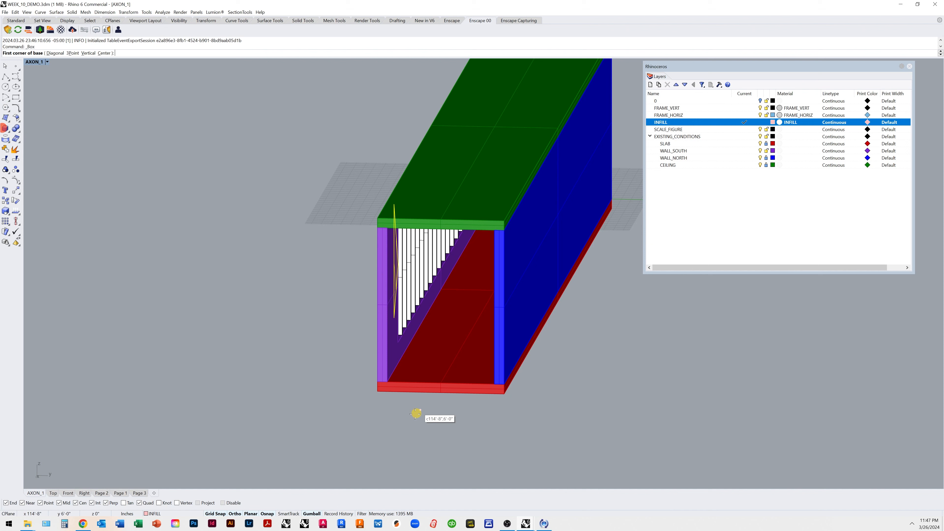
click(373, 386)
scroll(395, 398, down, 3)
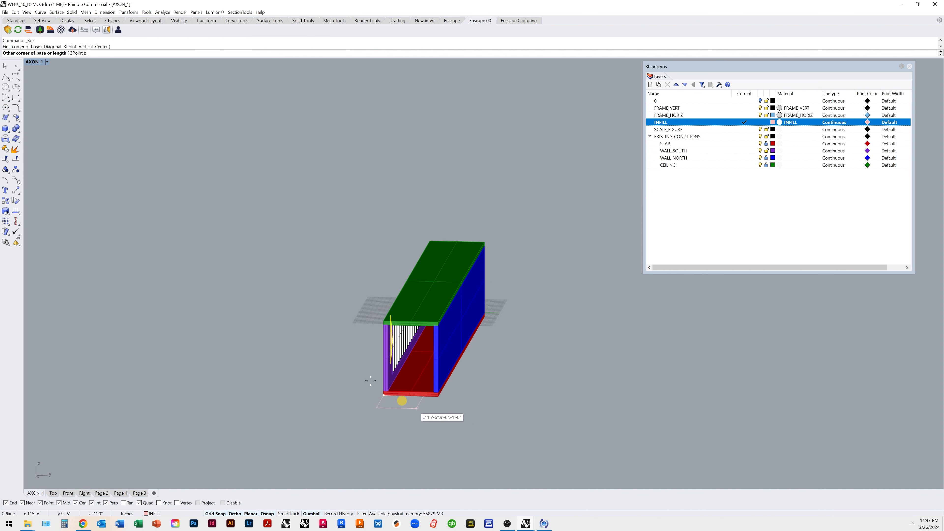
click(177, 221)
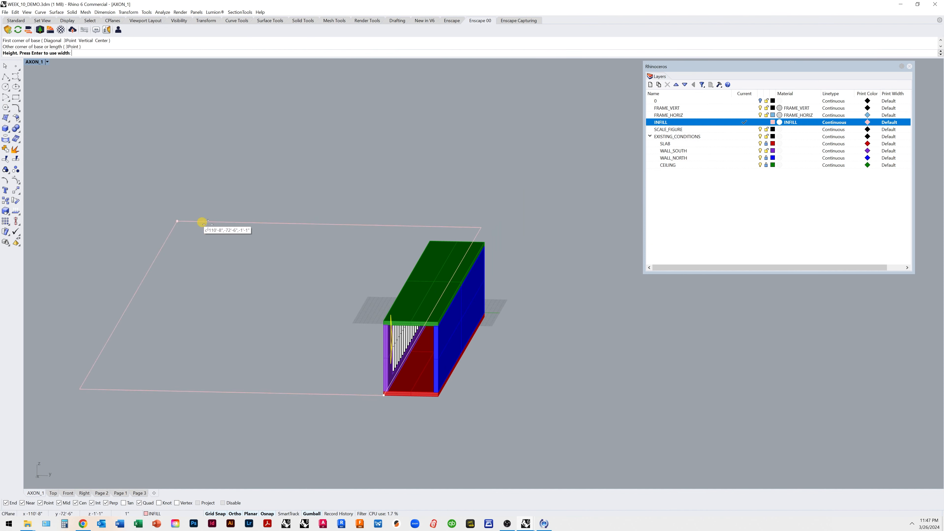
click(393, 396)
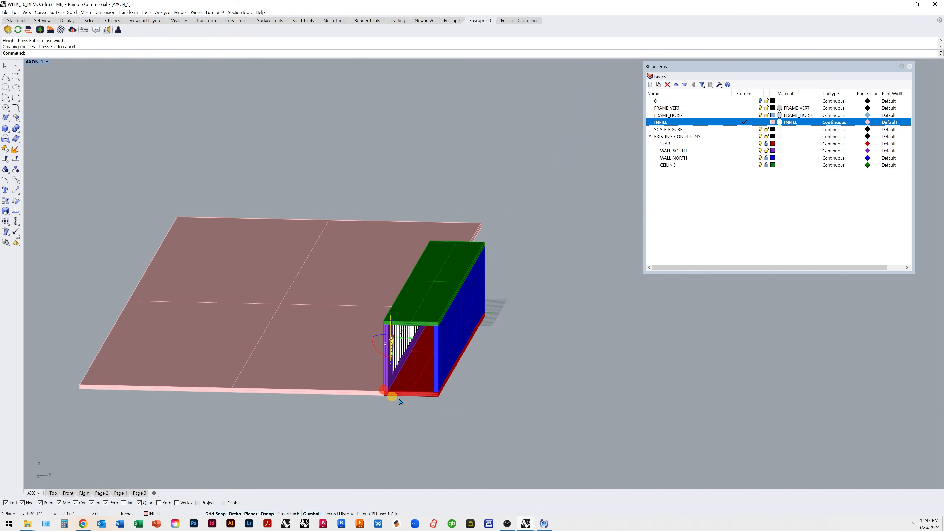
- Create a new layer named GRASS
right_drag(420, 403, 306, 314)
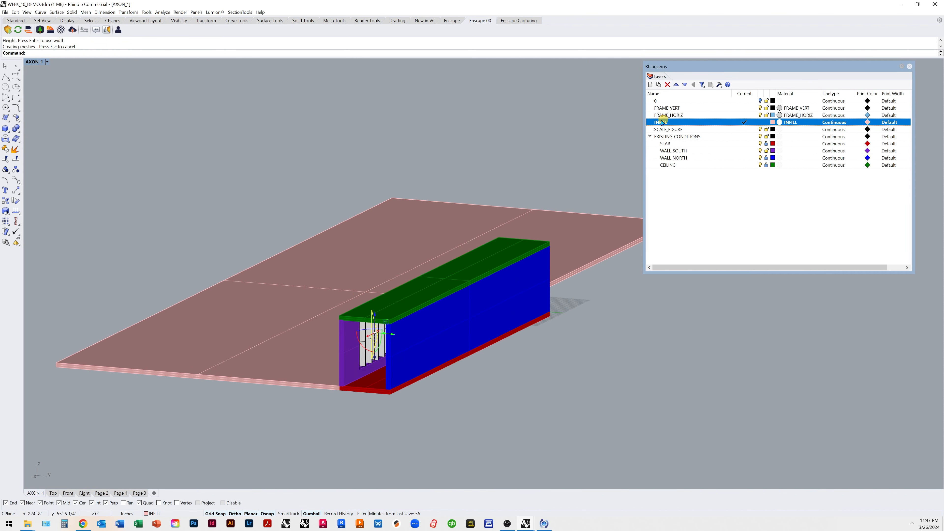
click(650, 85)
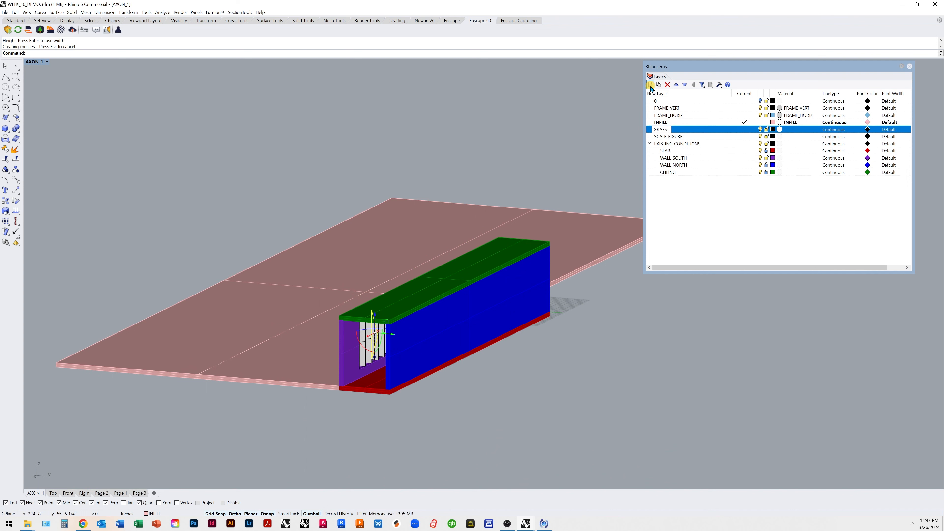
click(760, 217)
click(674, 207)
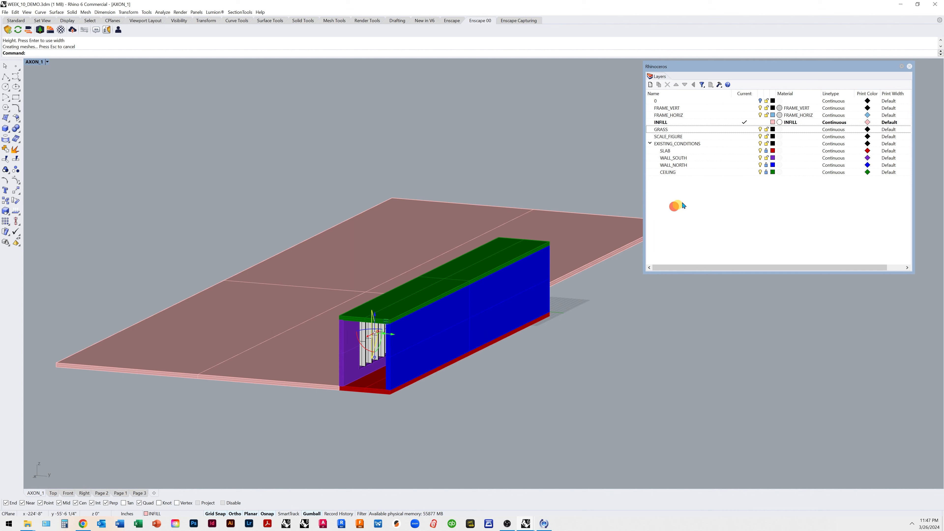
- Assign a new Enscape material named GRASS to the GRASS layer
click(781, 129)
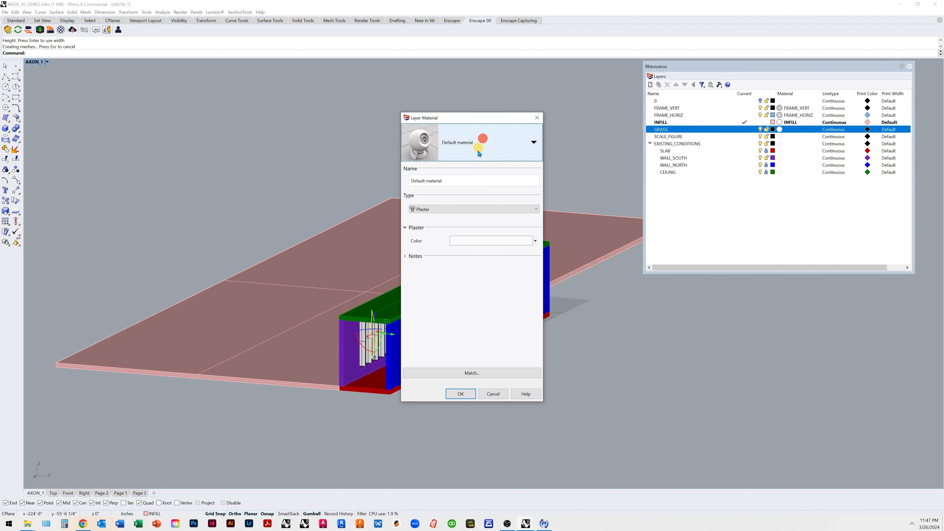
click(478, 153)
click(455, 171)
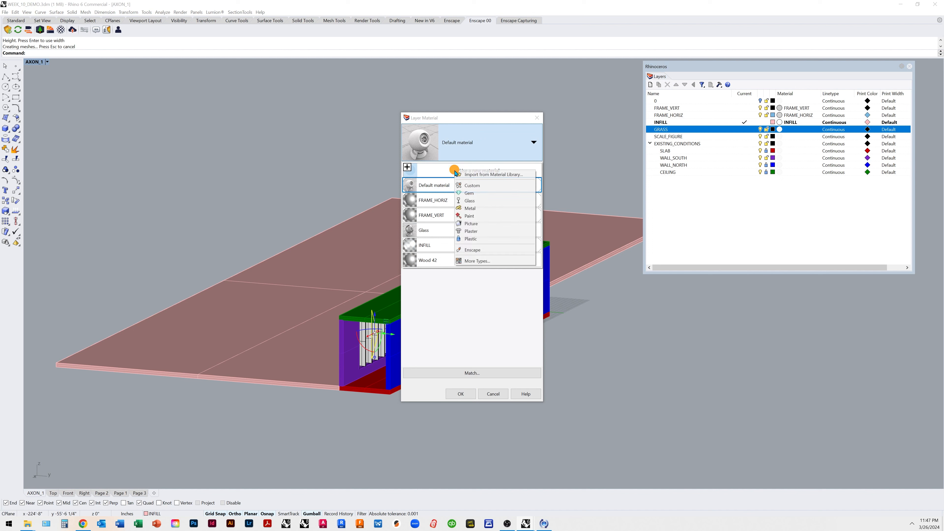
click(486, 146)
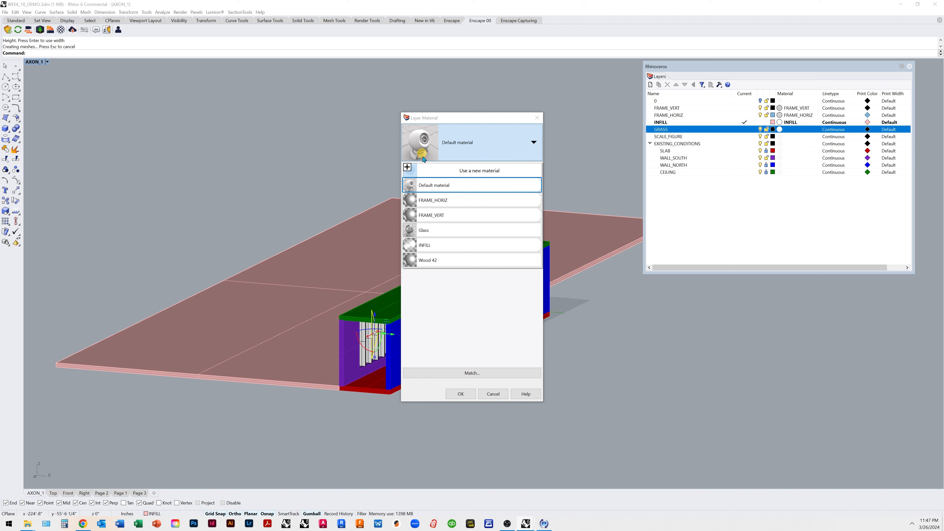
click(475, 169)
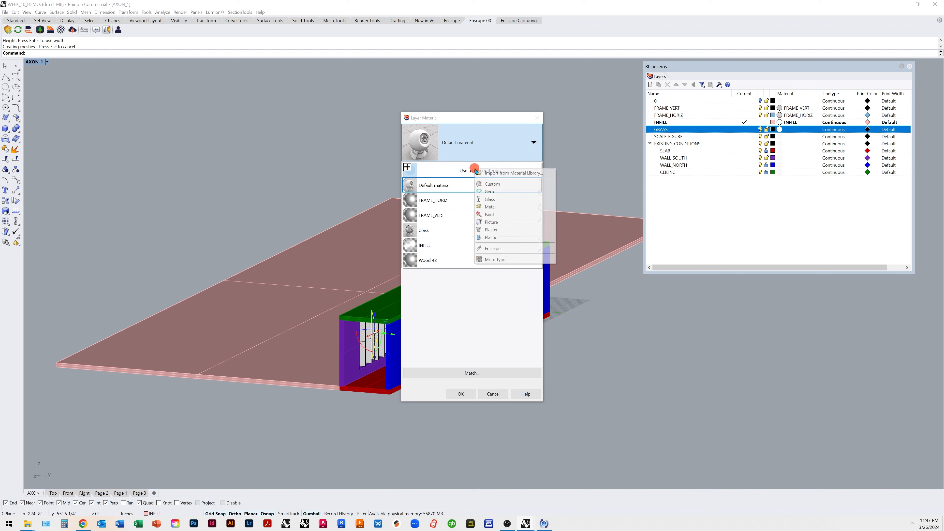
click(495, 249)
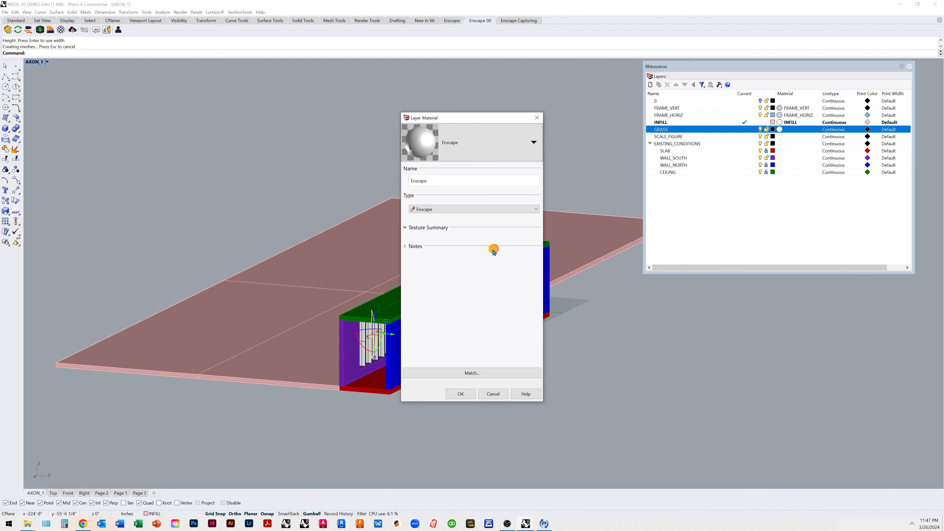
click(432, 183)
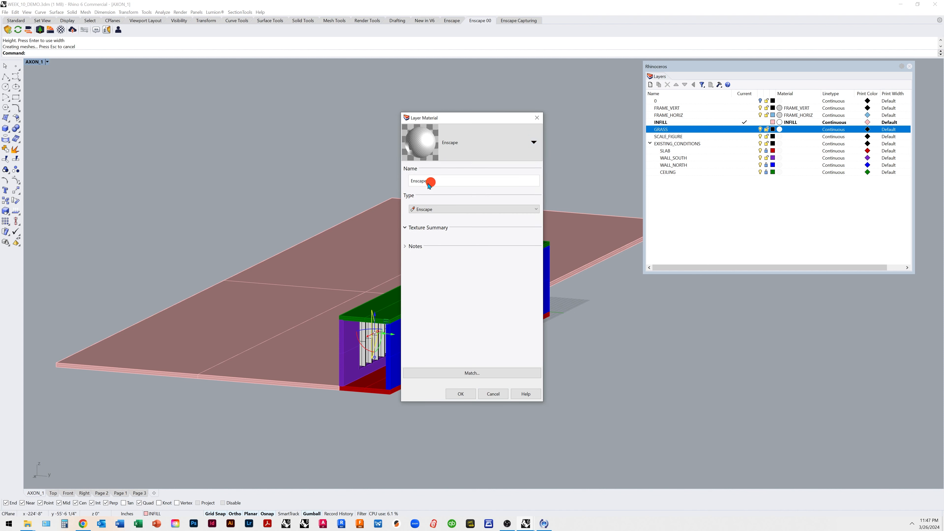
drag(429, 184, 402, 185)
click(462, 394)
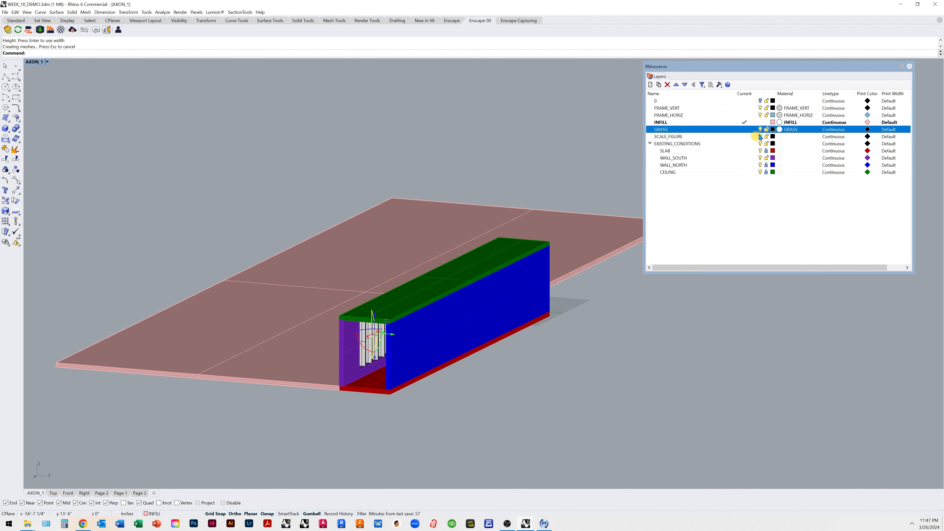
- Set the GRASS layer's color to bright green and move the large ground box onto that layer
click(773, 129)
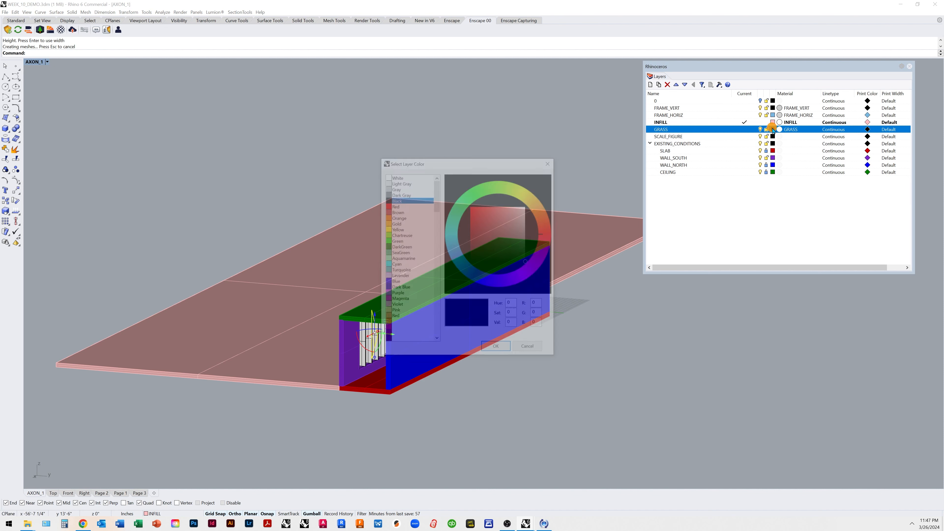
click(478, 196)
click(497, 349)
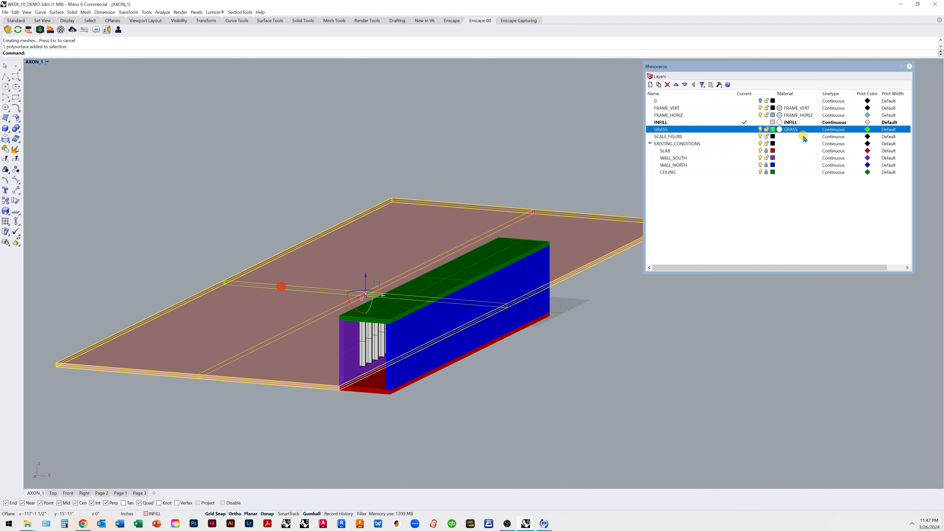
right_click(720, 130)
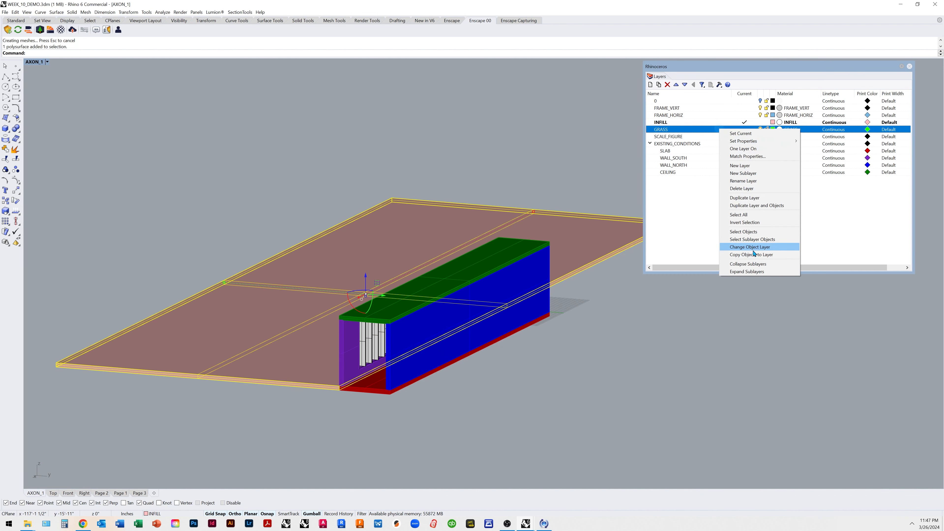
click(752, 247)
click(634, 348)
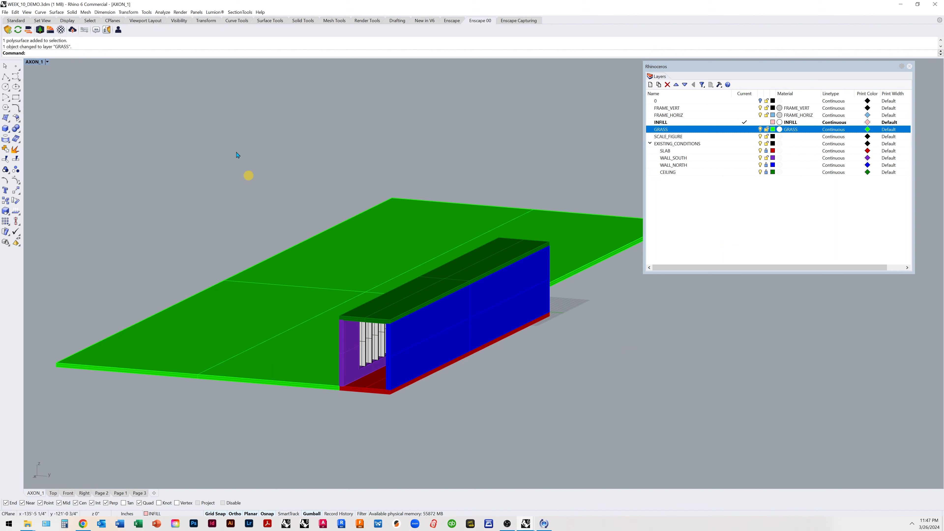
- Change the GRASS material to the Grass type with 60.6 % height and 53.3 % height variation
click(61, 30)
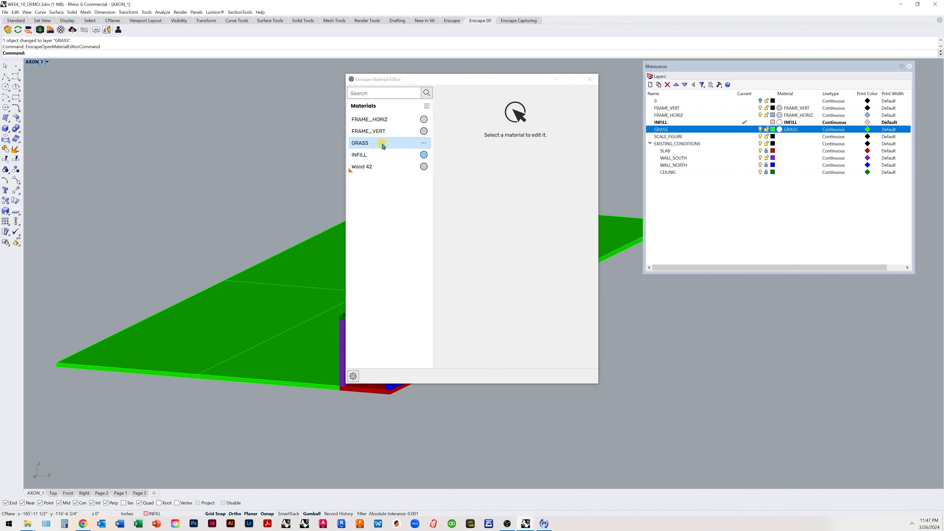
click(383, 145)
click(509, 96)
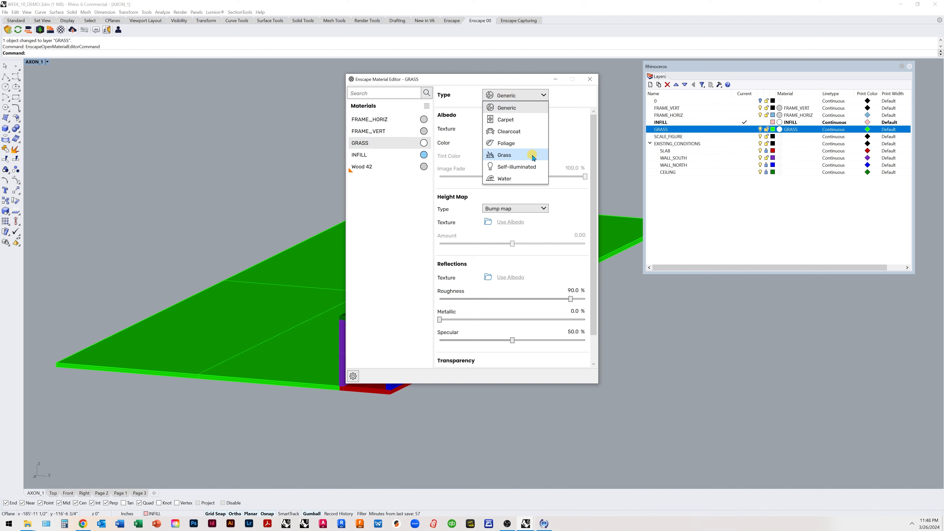
click(516, 156)
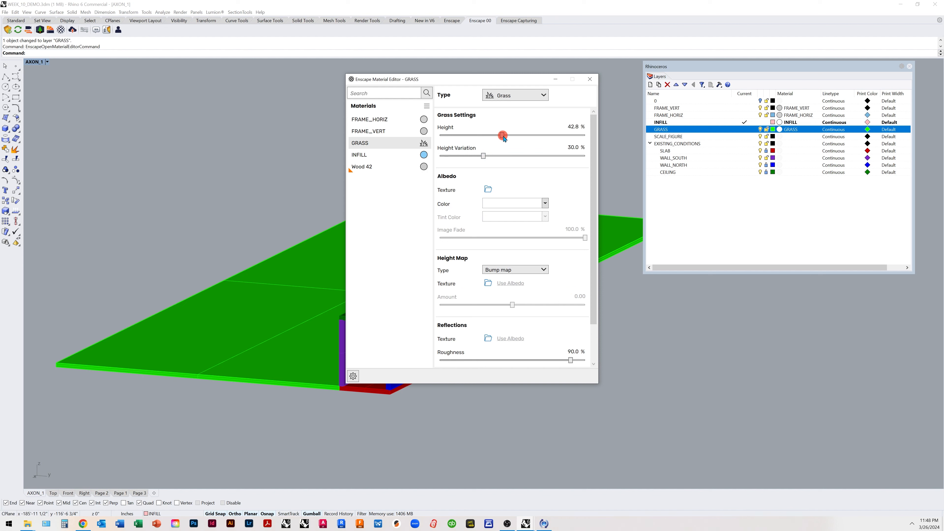
drag(504, 138, 528, 137)
drag(482, 156, 517, 156)
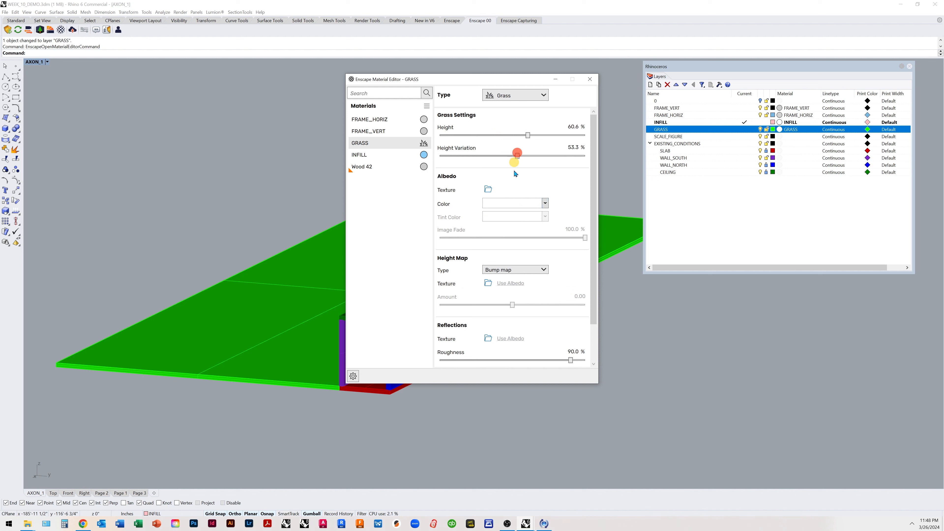
- Give the GRASS material a yellow-green albedo color and close the material editor
click(501, 204)
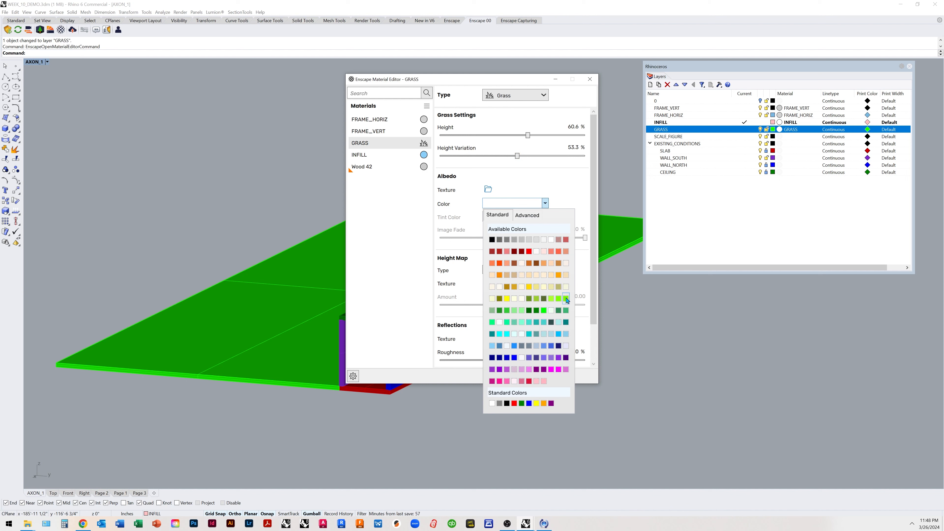
click(537, 298)
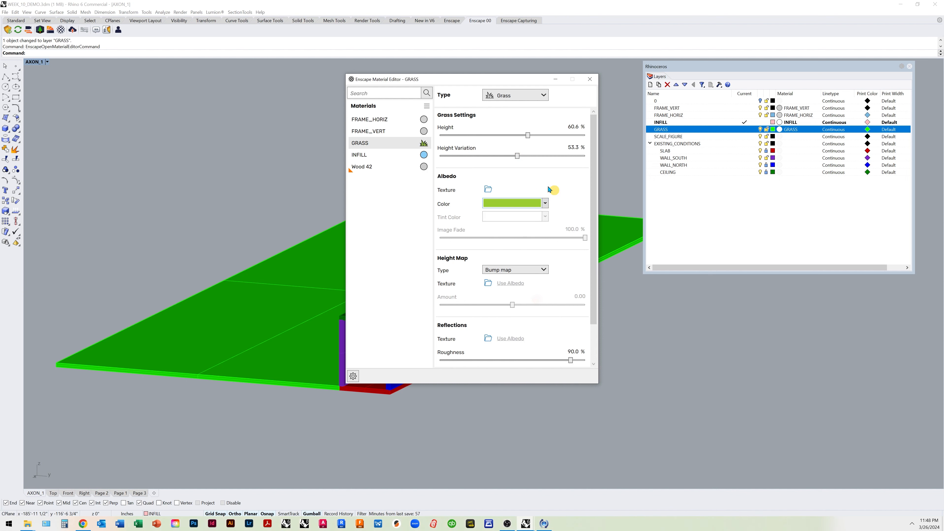
scroll(488, 275, down, 3)
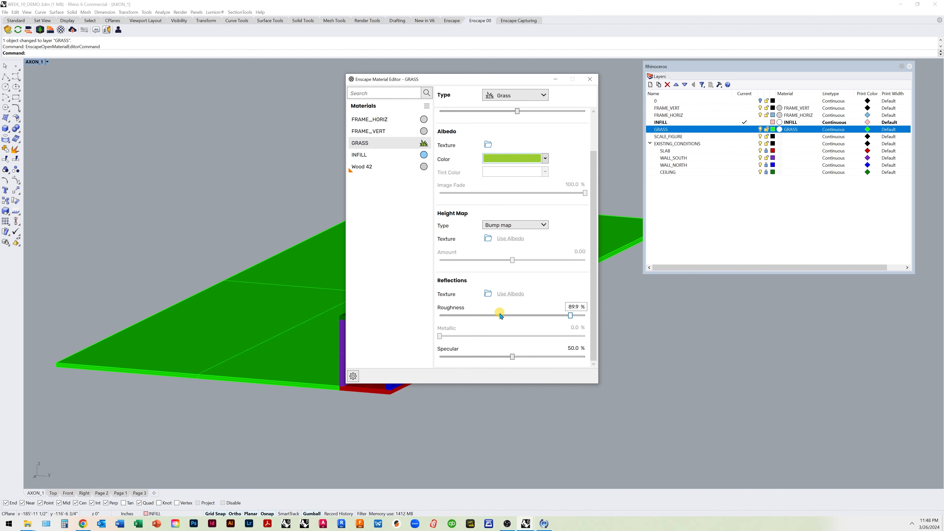
scroll(502, 310, up, 3)
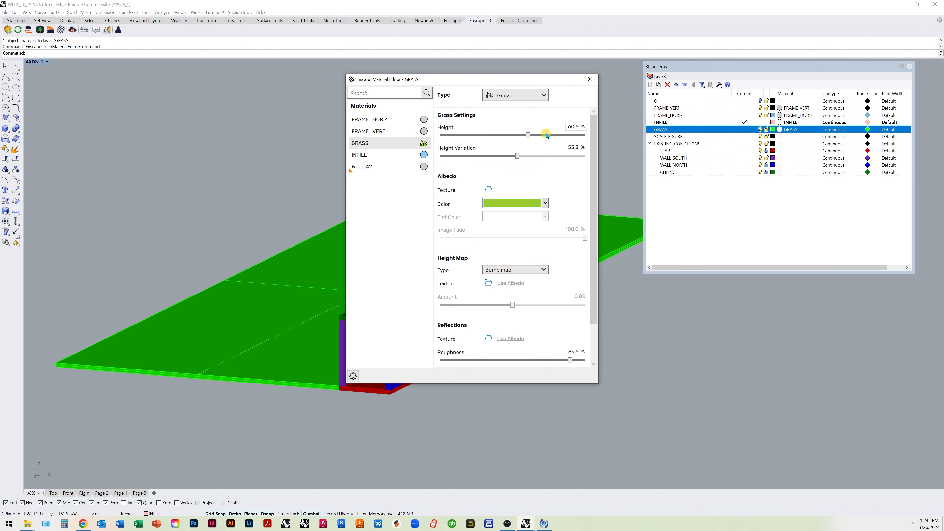
click(592, 79)
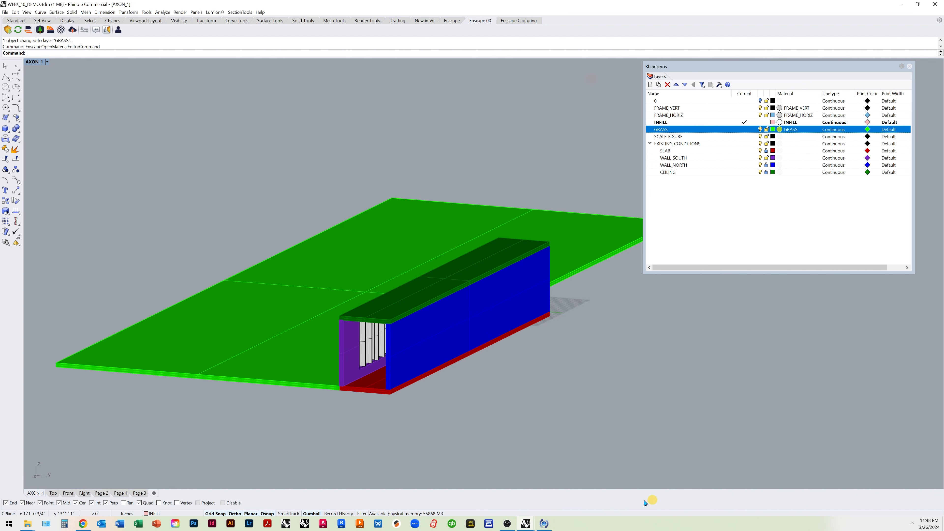
- Switch to Enscape and examine the rendered grass plane around the corridor from outside
click(525, 524)
click(595, 475)
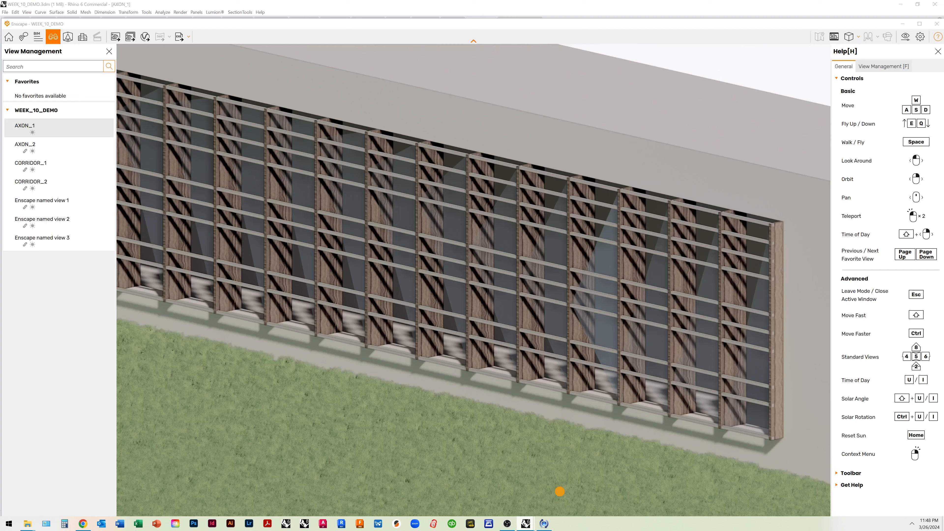
mouse_move(680, 321)
right_down()
mouse_move(617, 410)
mouse_move(635, 426)
mouse_move(648, 415)
right_up()
scroll(647, 433, up, 4)
- Show the saved CORRIDOR_1 view in perspective projection
click(30, 164)
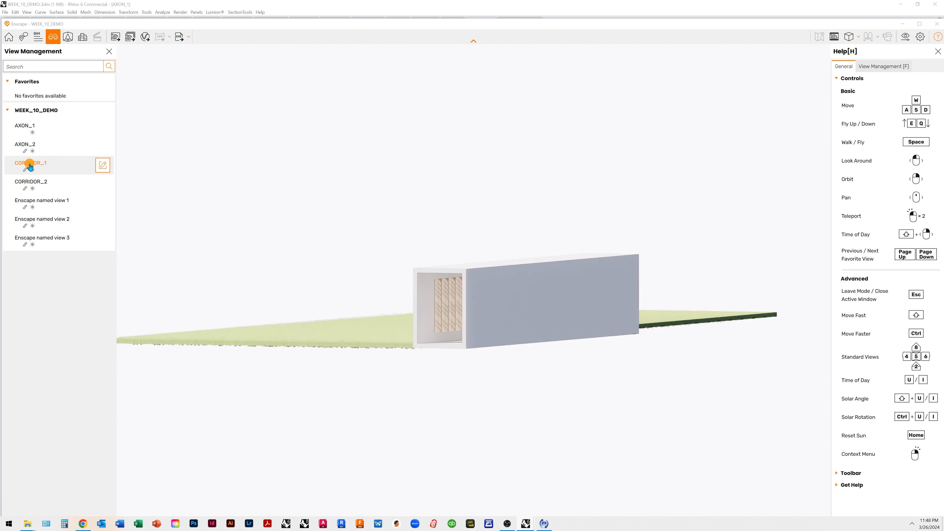
click(859, 36)
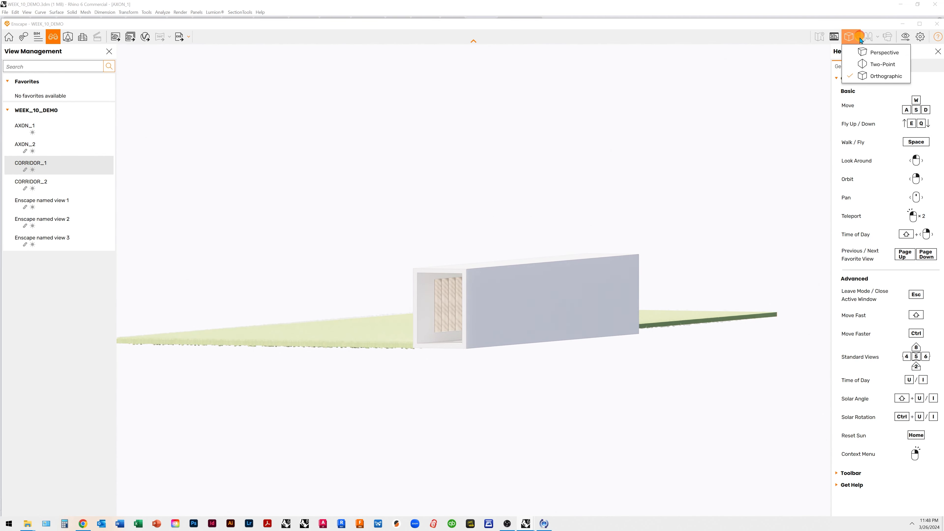
click(28, 163)
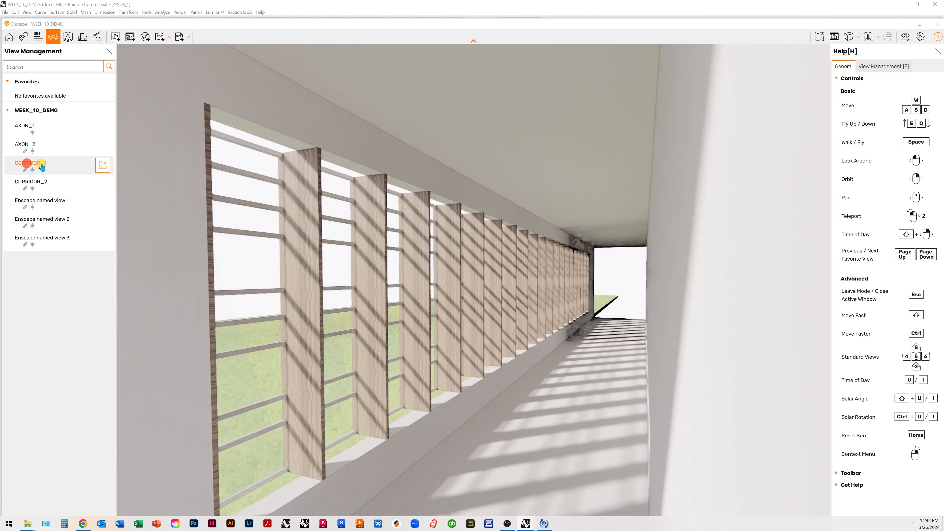
click(97, 185)
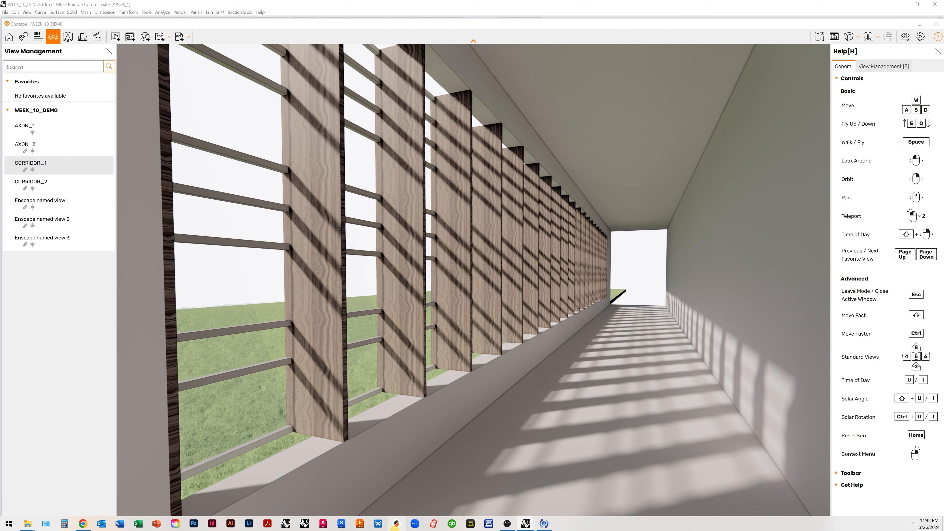
- Return to Rhino and raise the INFILL material's opacity to 57.4 %, leaving the material editor closed
mouse_move(526, 524)
click(498, 497)
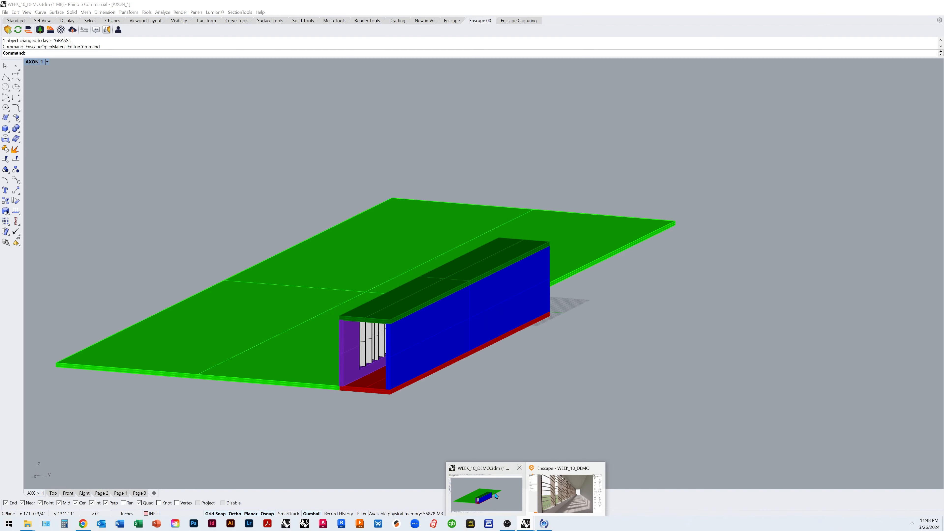
click(61, 30)
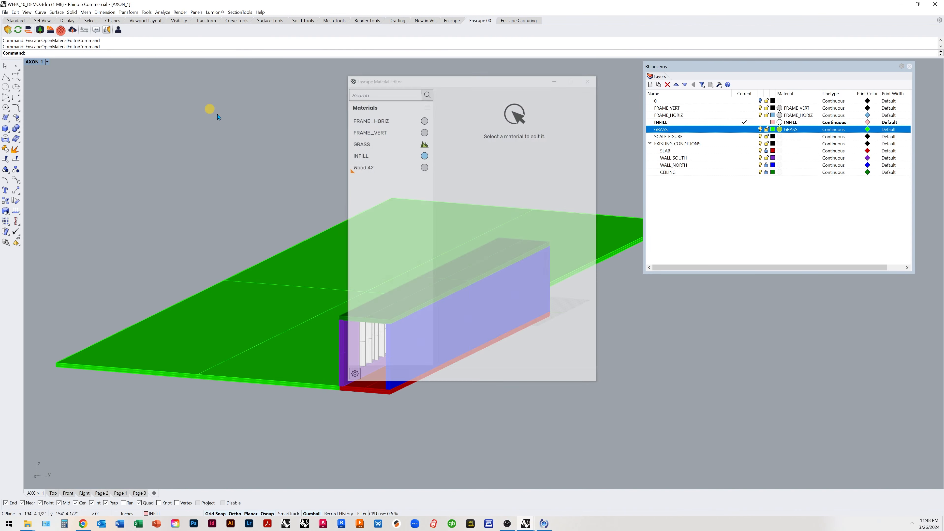
click(389, 154)
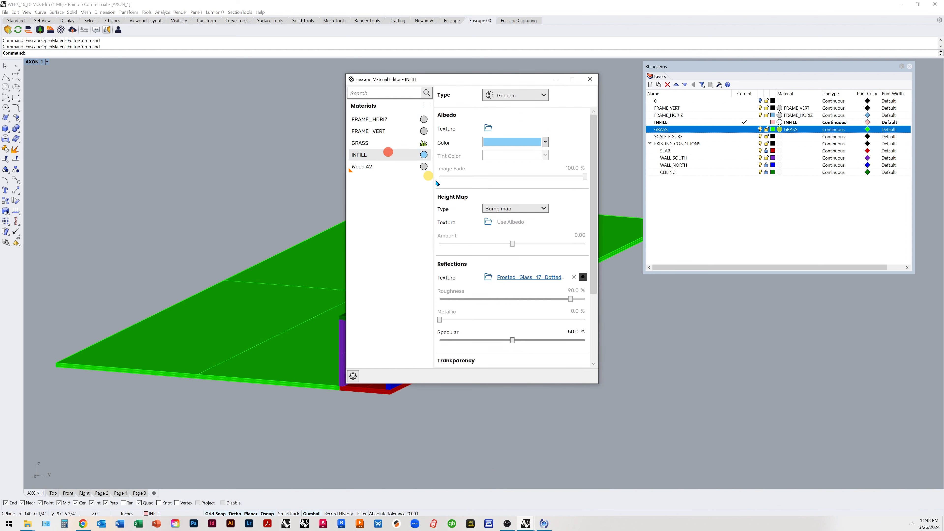
scroll(532, 305, down, 3)
scroll(534, 290, down, 1)
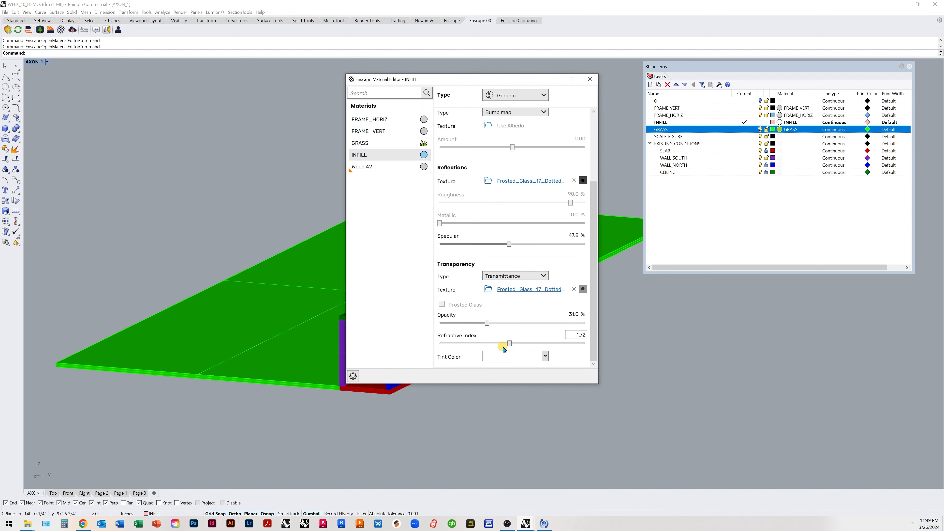
drag(488, 323, 529, 323)
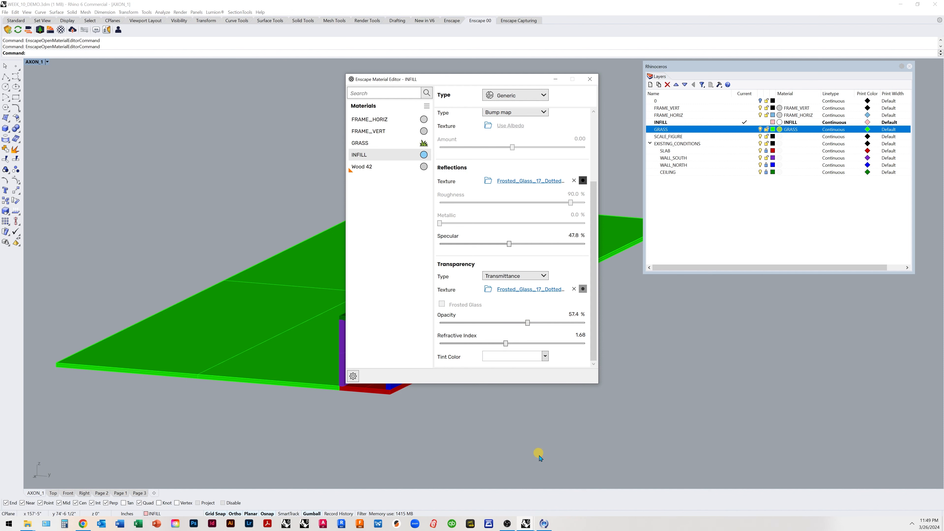
click(594, 79)
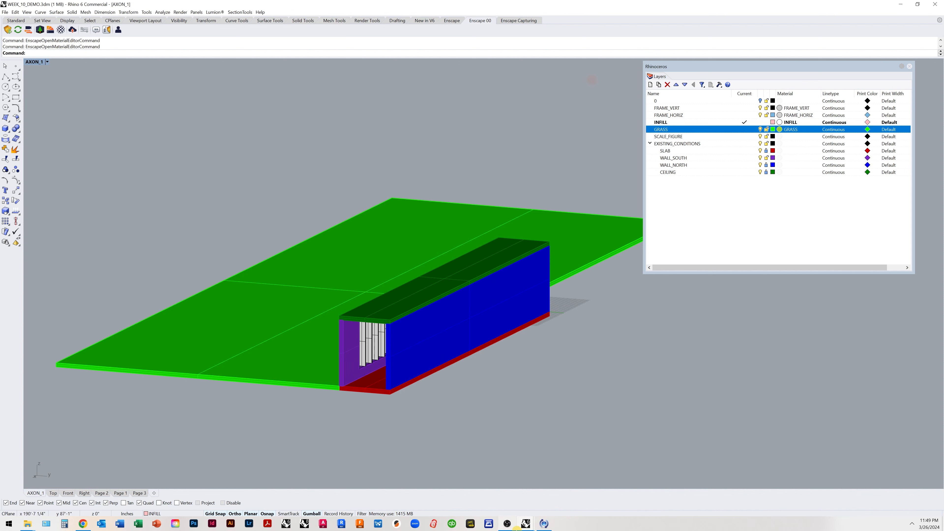
- Switch to Enscape and check the infill glass from inside the corridor
click(533, 521)
click(574, 492)
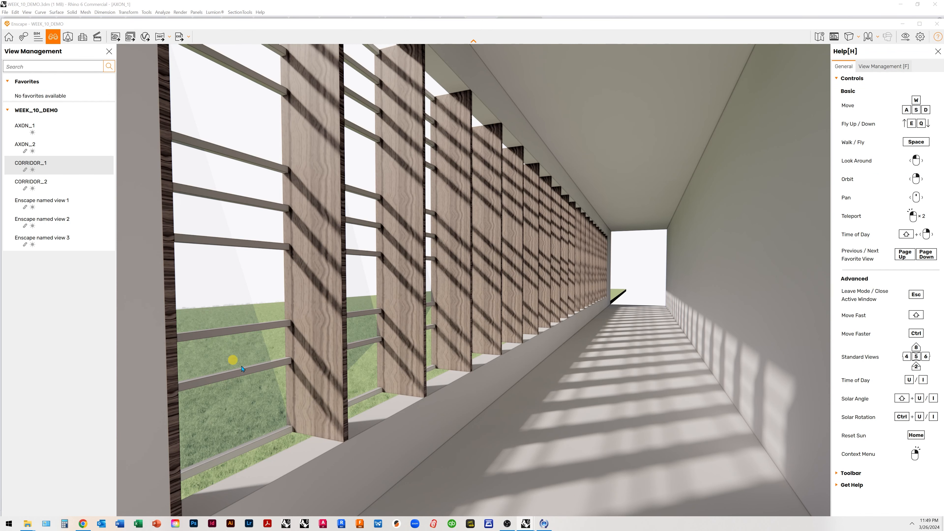
right_drag(398, 402, 399, 402)
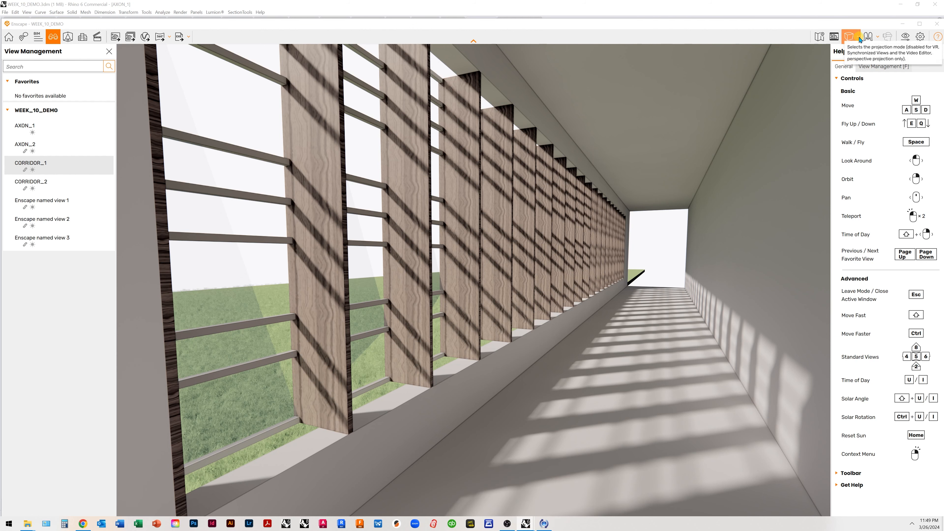
- Open the visual settings' sky options and place the window clear of the Help panel
click(905, 37)
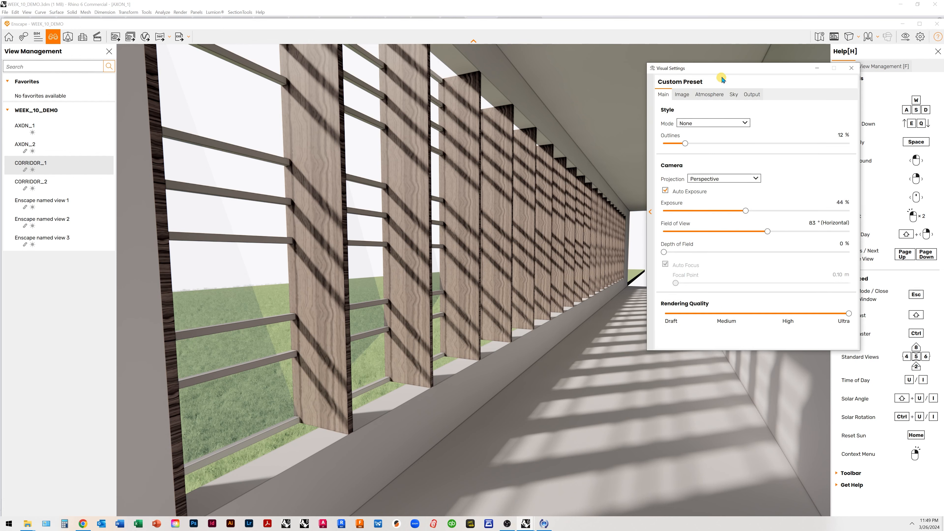
drag(722, 79, 638, 84)
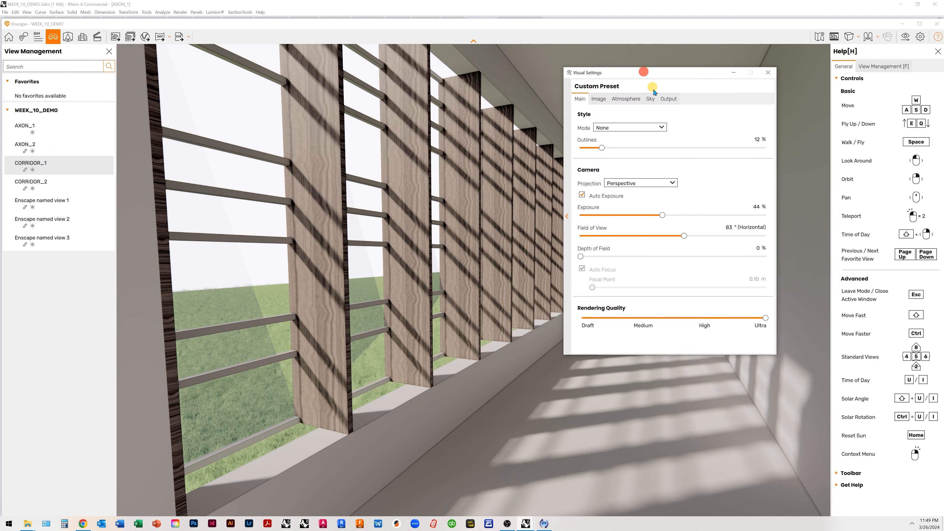
click(626, 100)
click(650, 99)
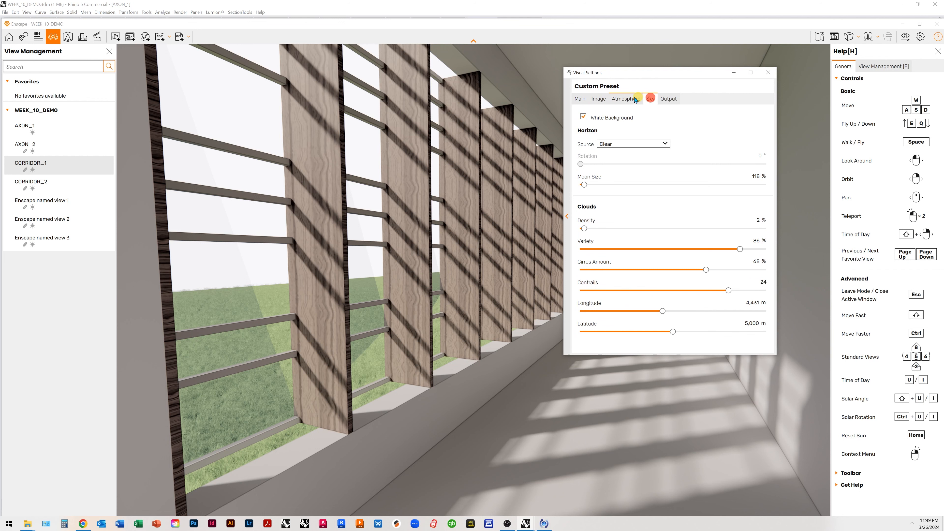
- Try Skybox as the horizon source and set it back to Clear
click(614, 145)
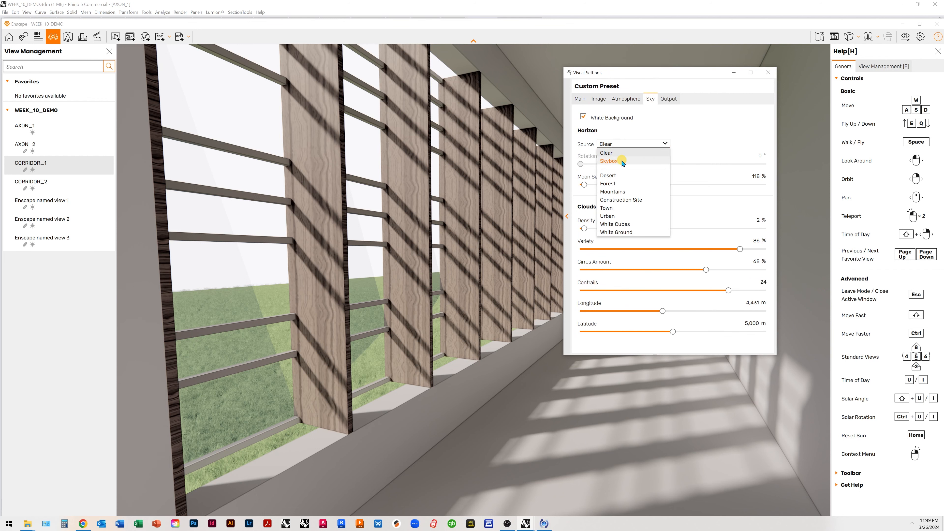
click(623, 162)
click(627, 144)
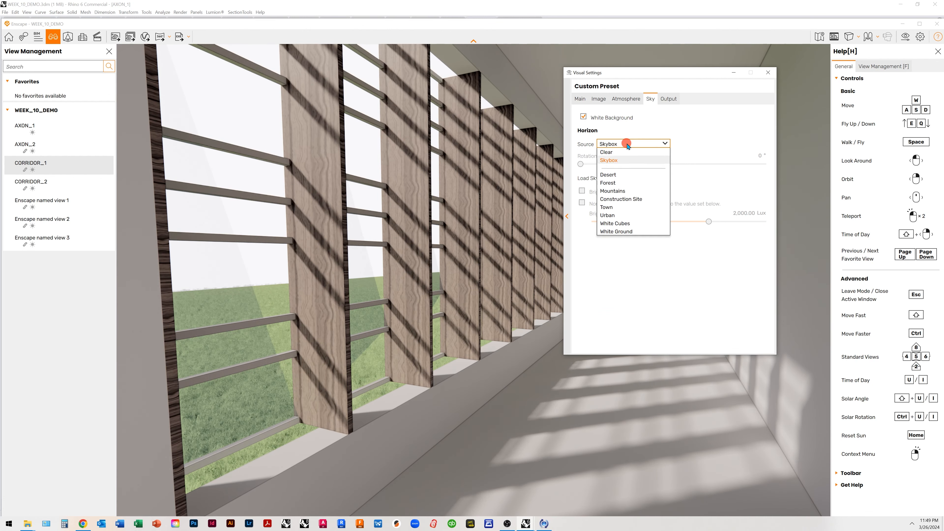
click(627, 154)
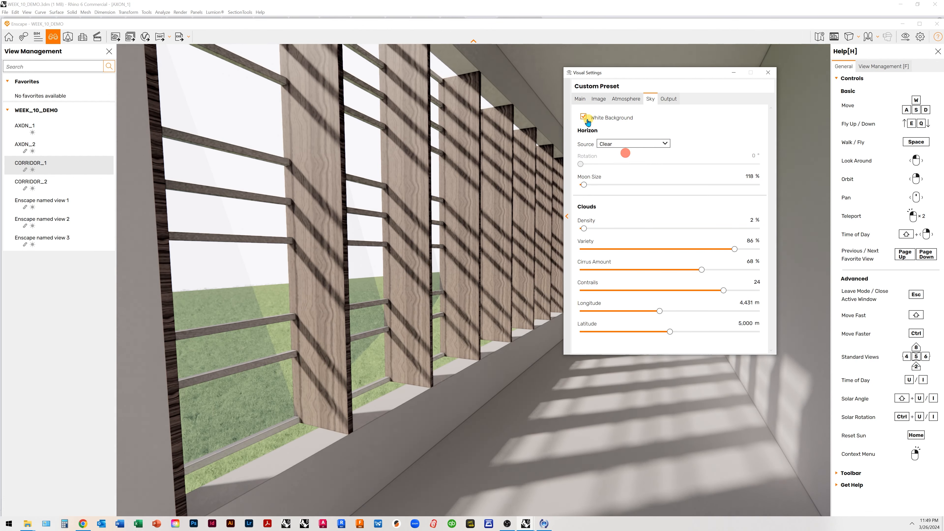
- Disable the white background and set the clouds to 29 % variety and 71 % cirrus amount
click(583, 117)
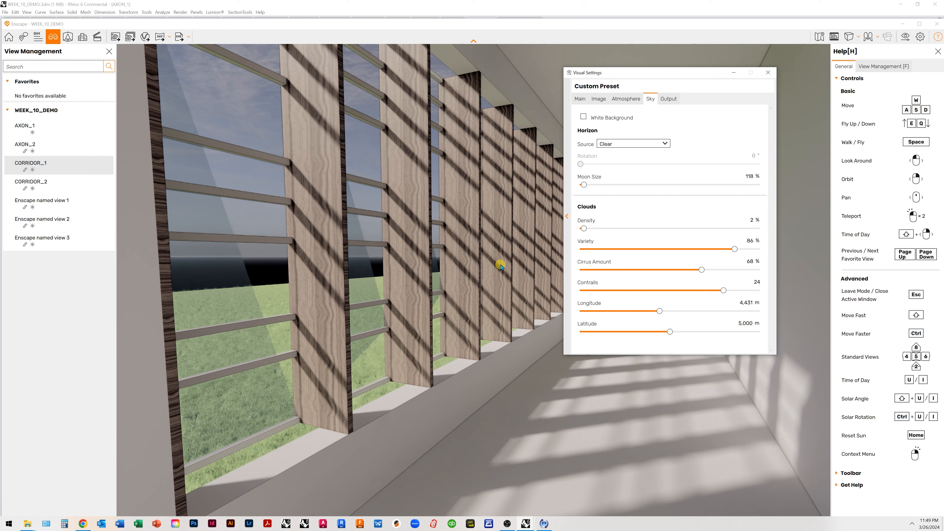
drag(735, 249, 644, 255)
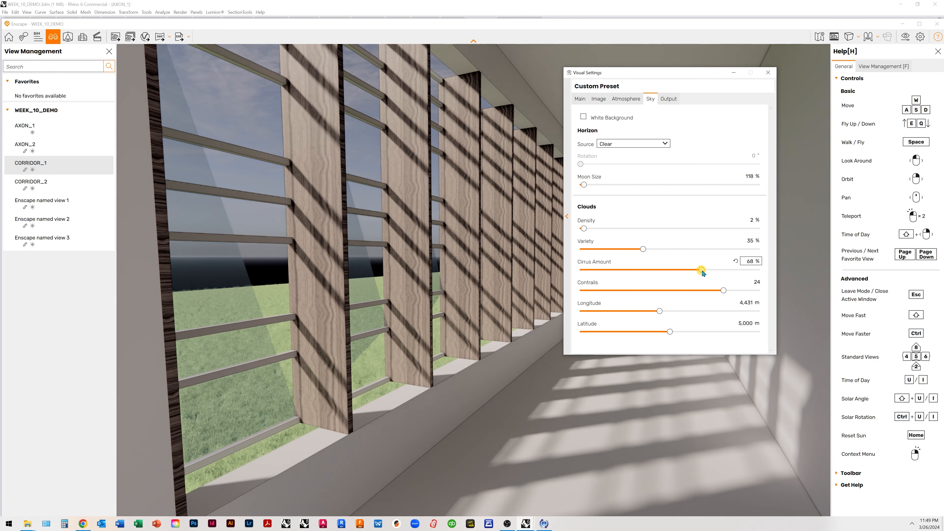
mouse_move(702, 271)
mouse_down()
mouse_move(658, 272)
mouse_move(708, 277)
mouse_up()
drag(644, 249, 635, 252)
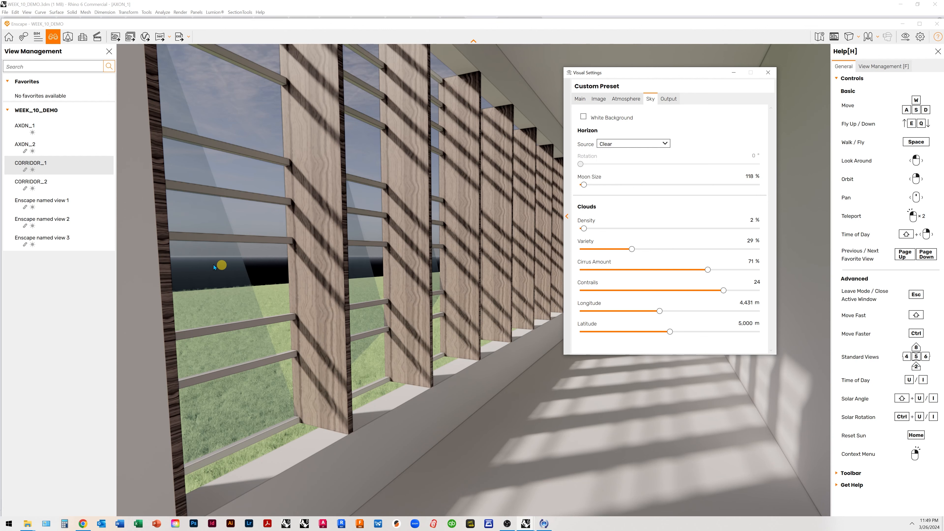
- Examine the corridor end, grass edge and sky from outside, and switch back to Rhino
scroll(482, 303, down, 10)
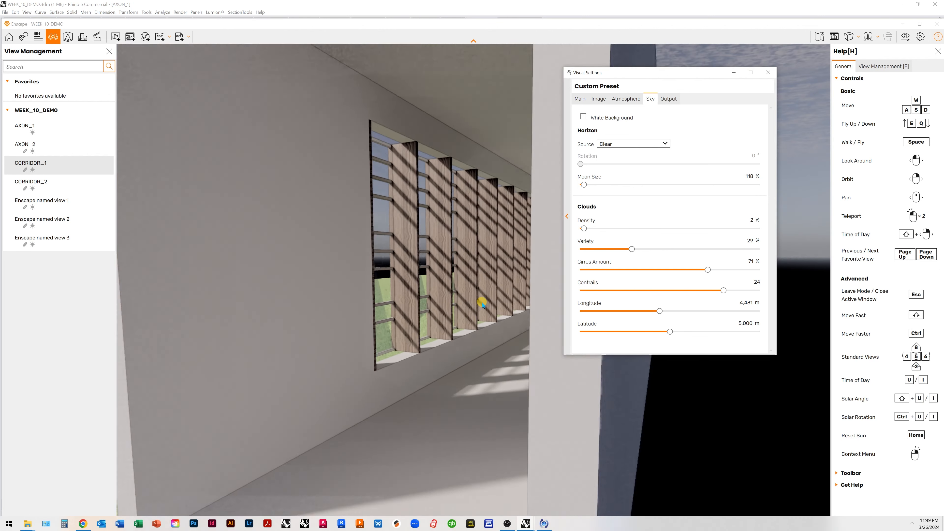
right_drag(416, 303, 416, 302)
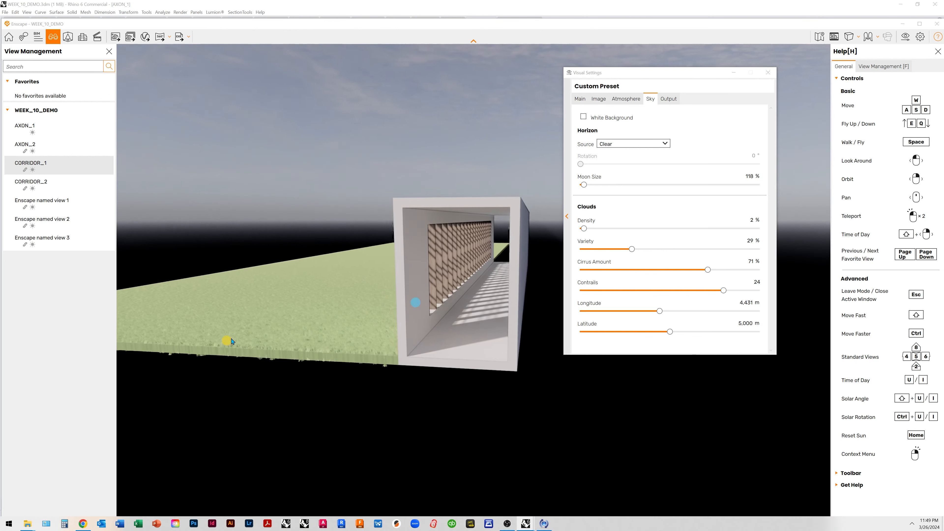
click(286, 320)
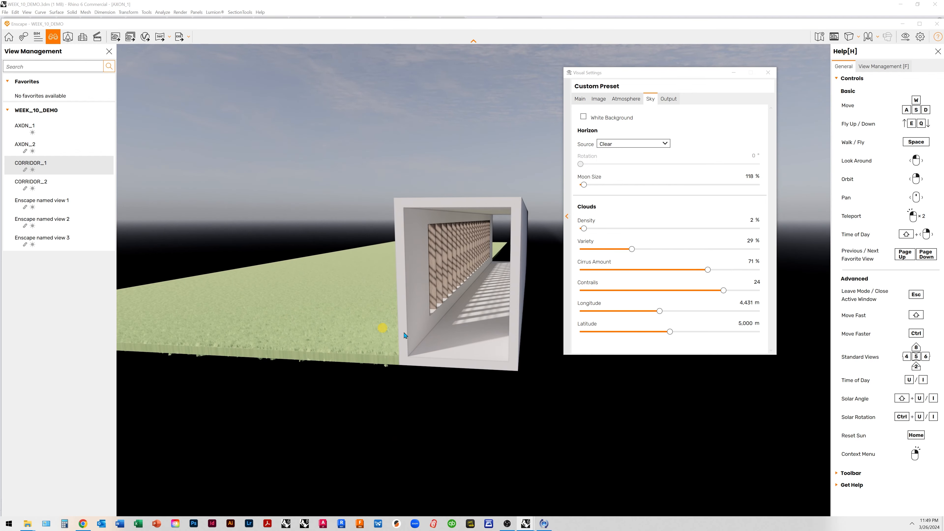
click(526, 526)
click(459, 492)
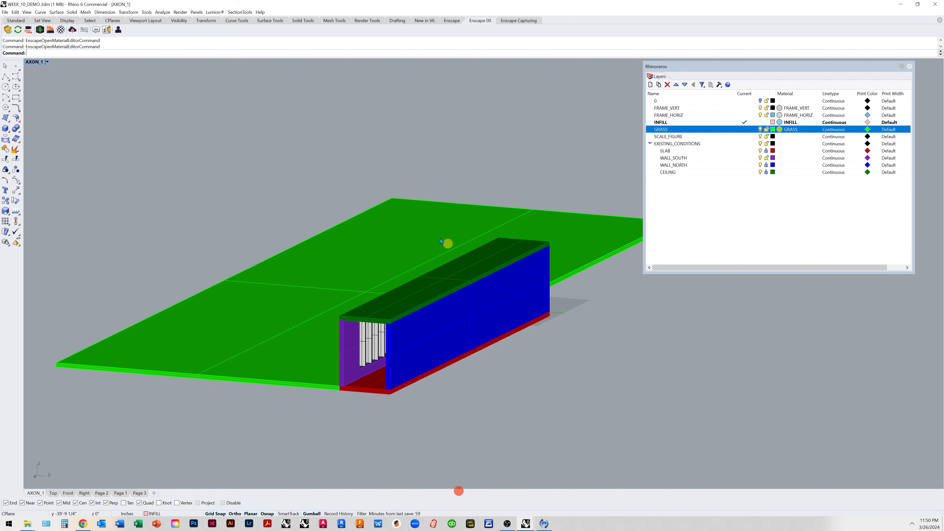
- Scale the grass plane with the gumball so it extends far beyond the corridor in both horizontal directions
click(416, 232)
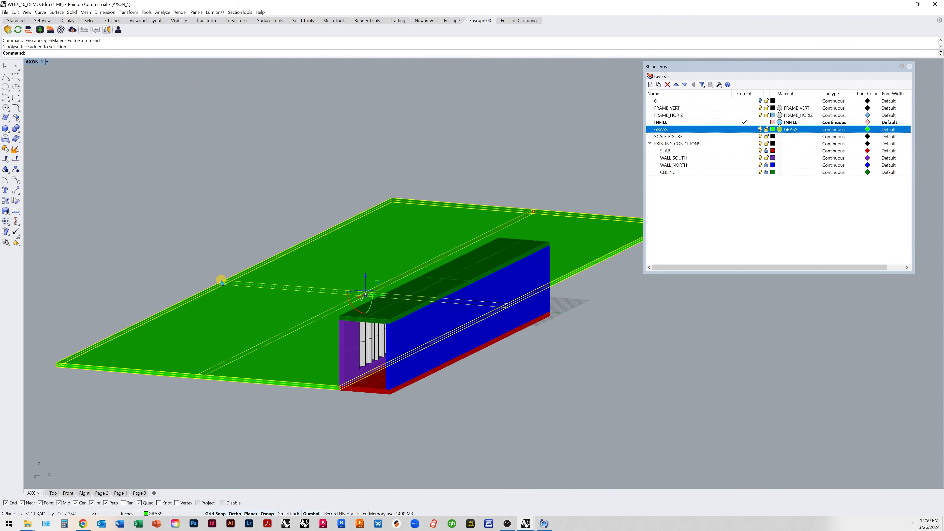
drag(224, 283, 63, 201)
scroll(507, 330, down, 20)
scroll(507, 329, down, 7)
scroll(485, 325, up, 7)
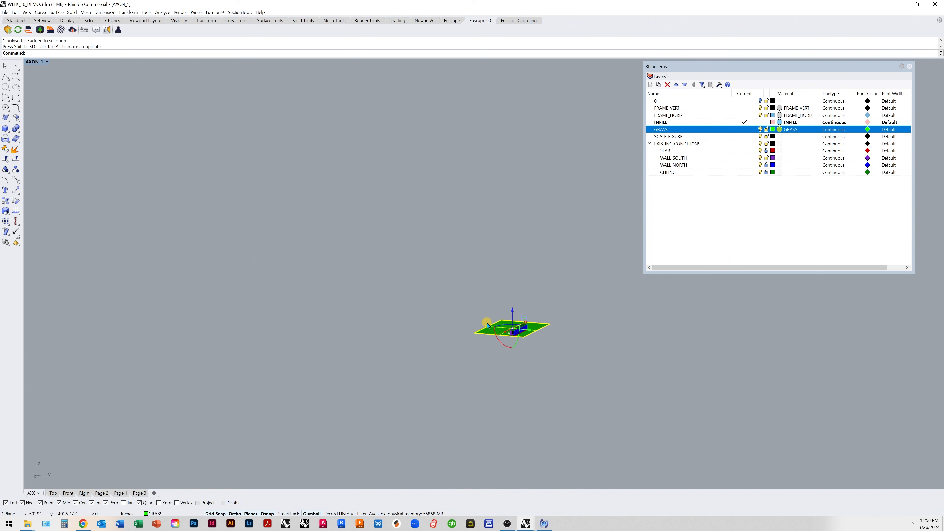
drag(488, 327, 306, 293)
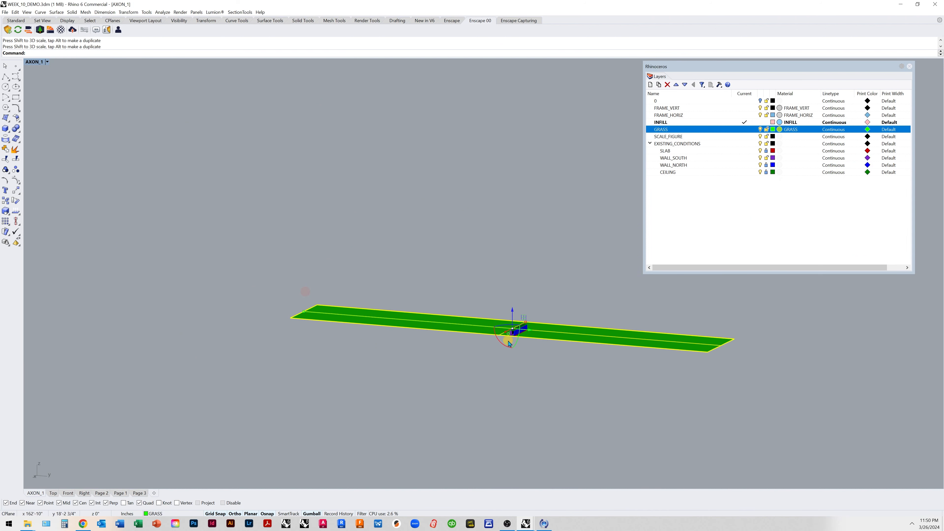
drag(527, 326, 611, 148)
scroll(558, 322, up, 4)
scroll(490, 348, up, 3)
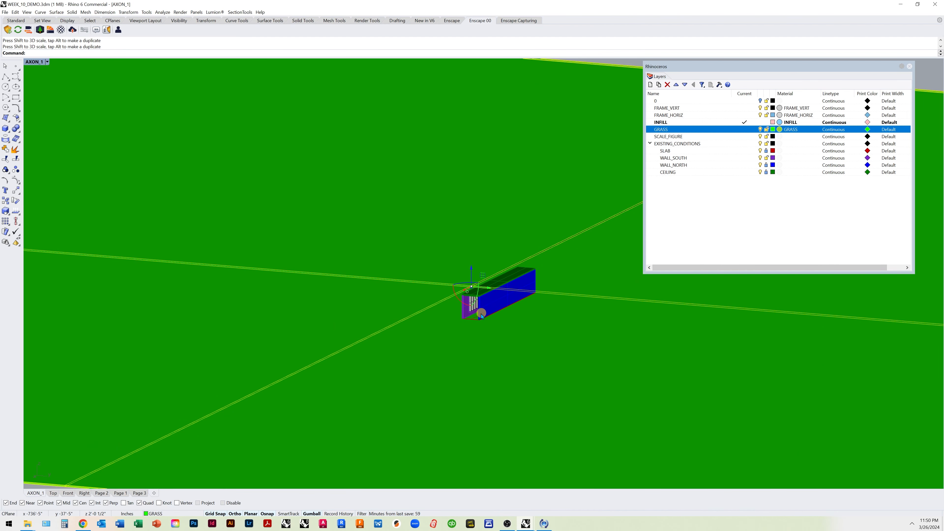
scroll(482, 316, up, 3)
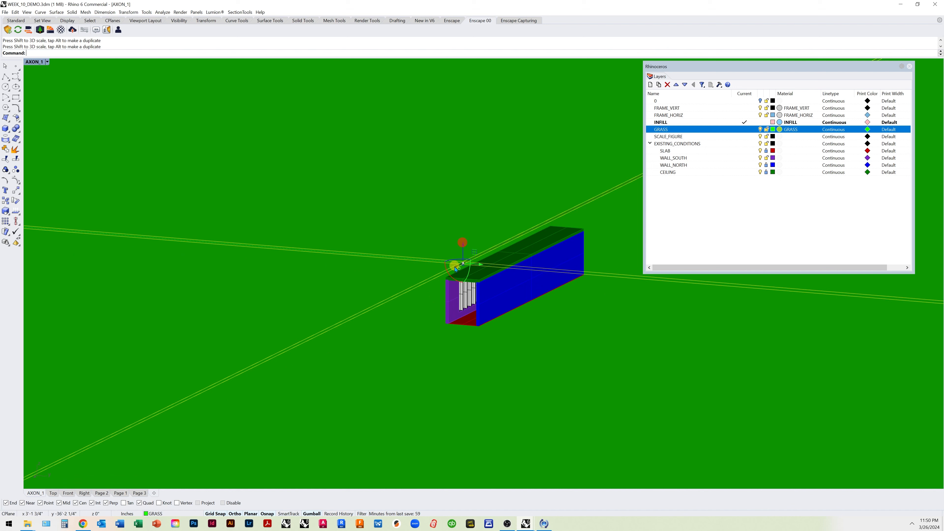
- Try to move the enlarged grass plane vertically by -1
key(Return)
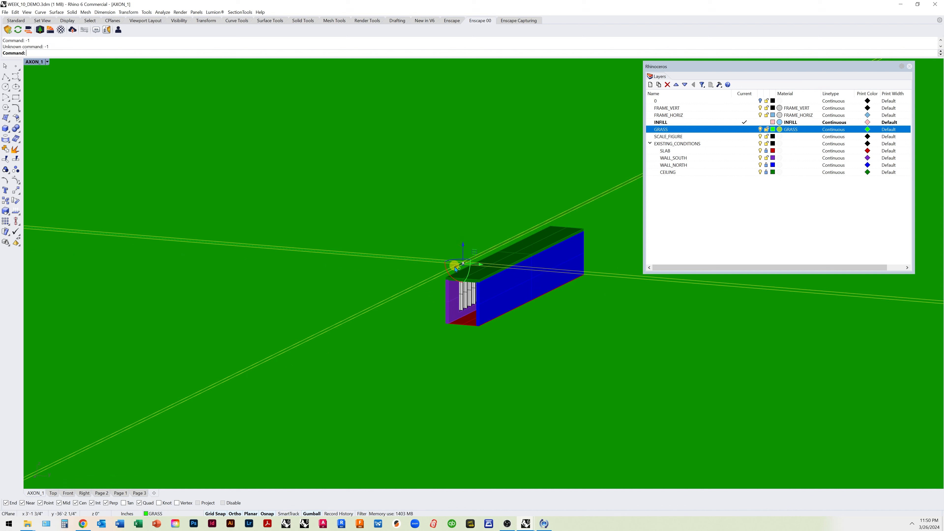
click(464, 246)
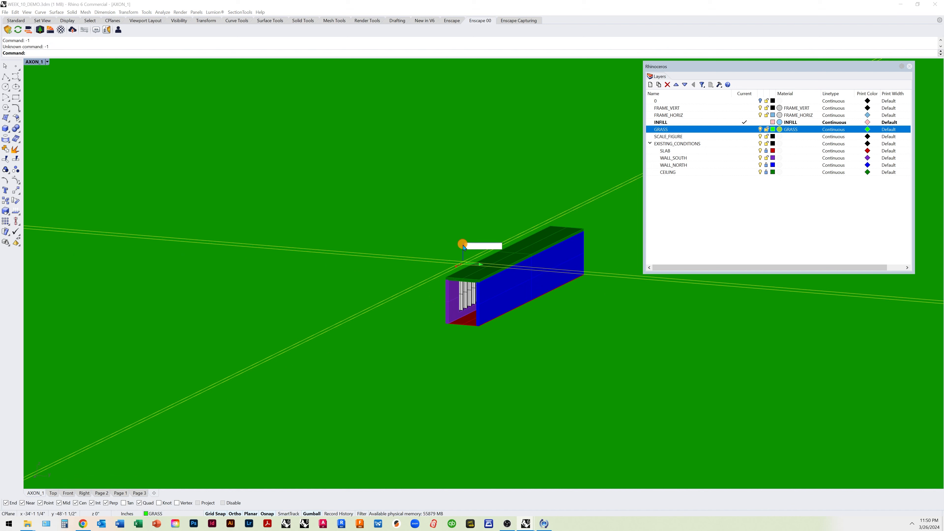
key(Return)
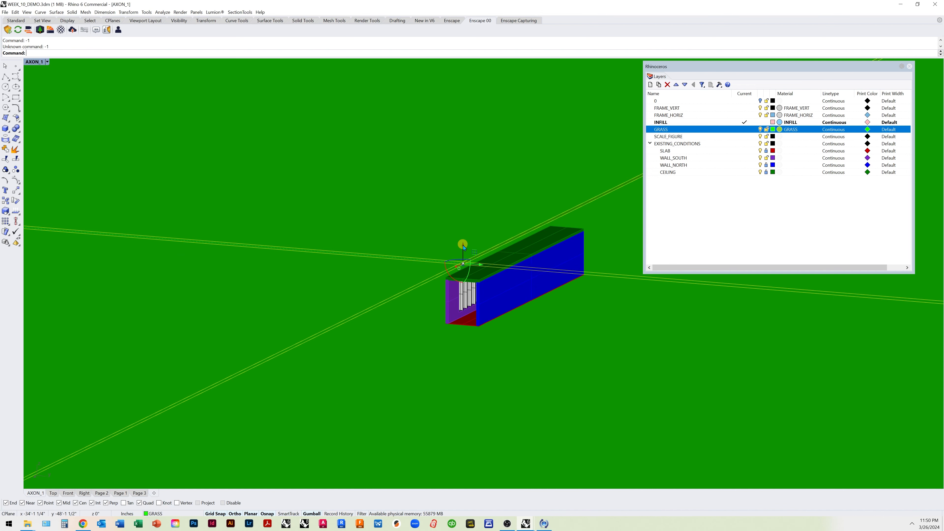
- Check the grass against the corridor floor in Enscape, close the visual settings and return to Rhino
click(526, 528)
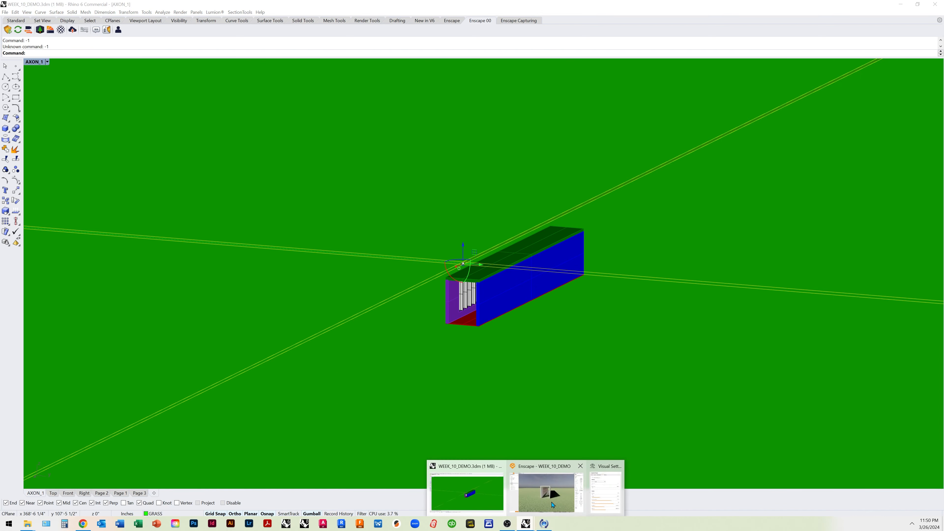
click(549, 500)
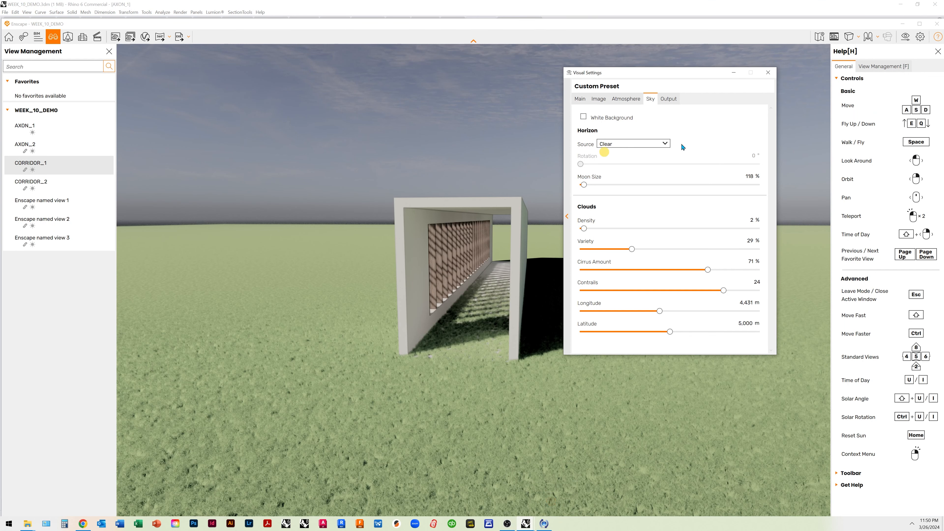
click(768, 76)
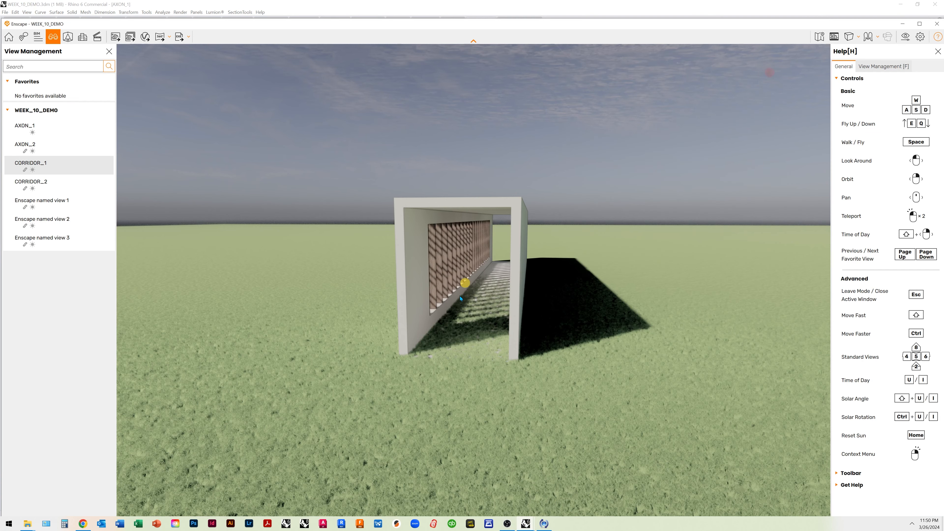
mouse_move(529, 527)
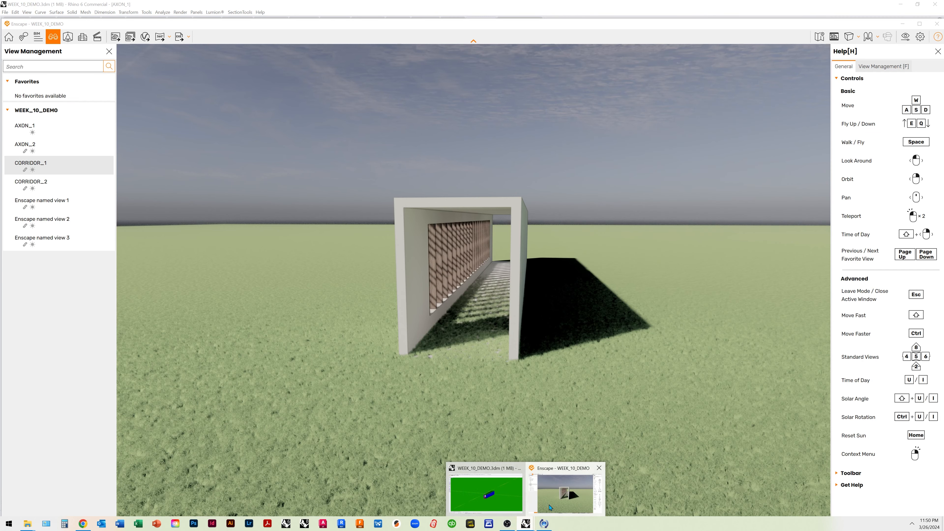
click(530, 494)
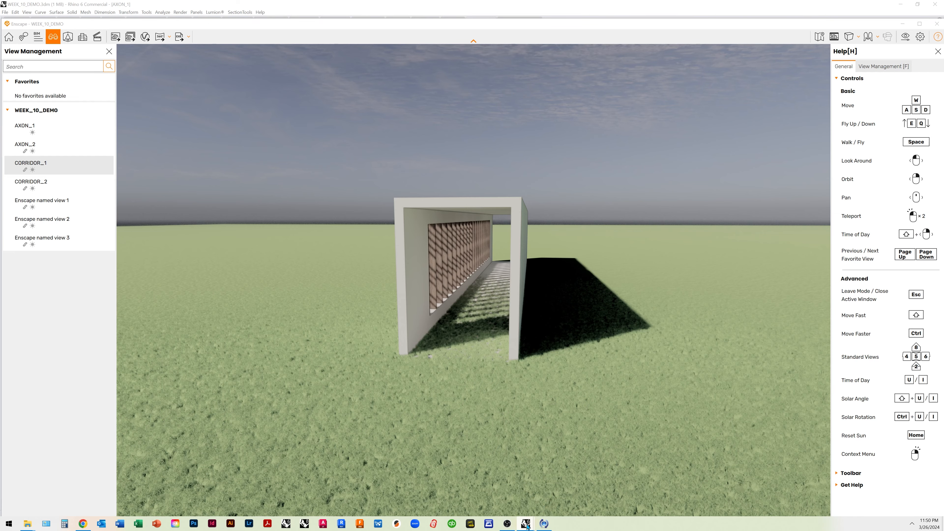
mouse_move(520, 525)
click(490, 492)
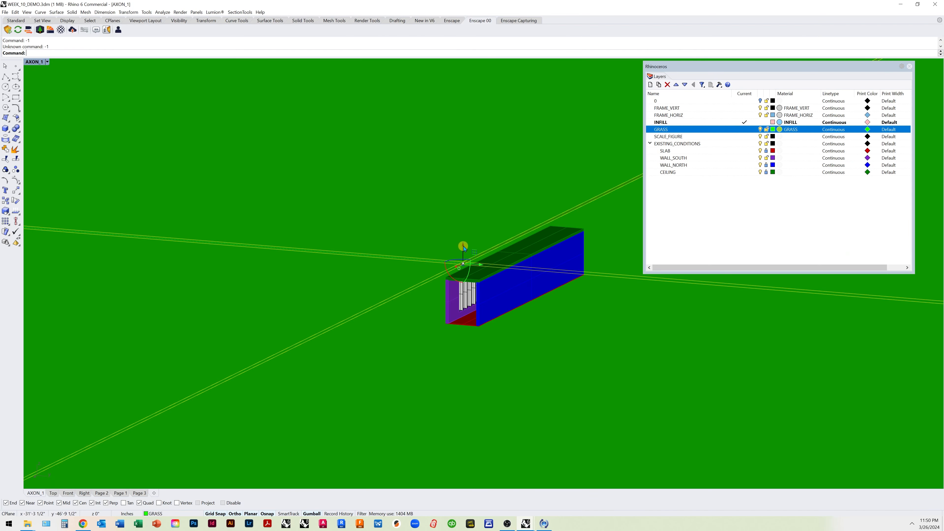
- Lower the grass plane slightly with the gumball so it sits below the slab's top surface, and deselect it
click(463, 245)
drag(464, 247, 464, 246)
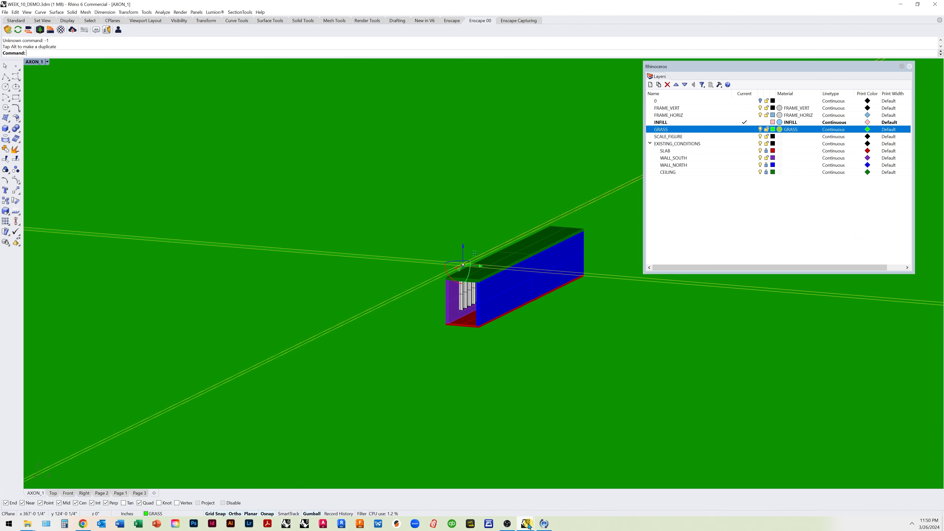
mouse_move(528, 526)
click(533, 415)
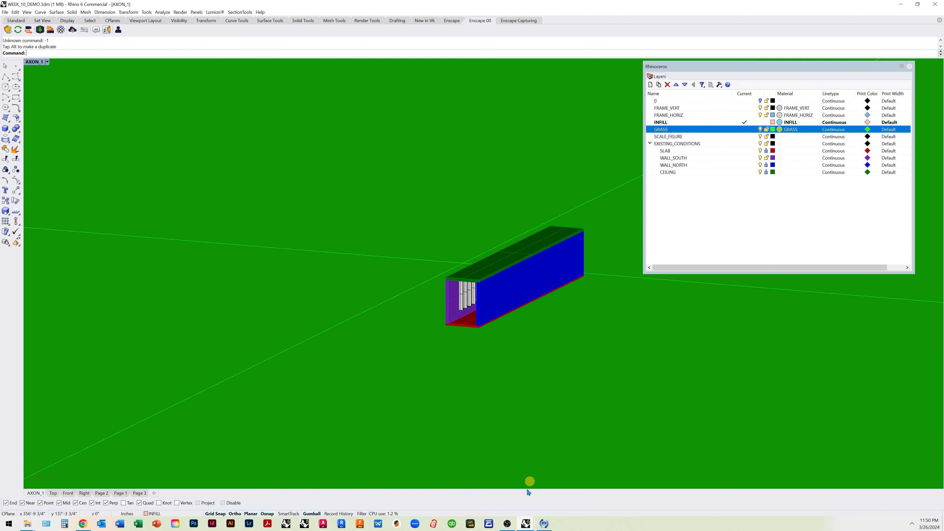
- Switch to Enscape and move inside the corridor to examine the floor, wood louvers and view outside
mouse_move(525, 524)
click(570, 503)
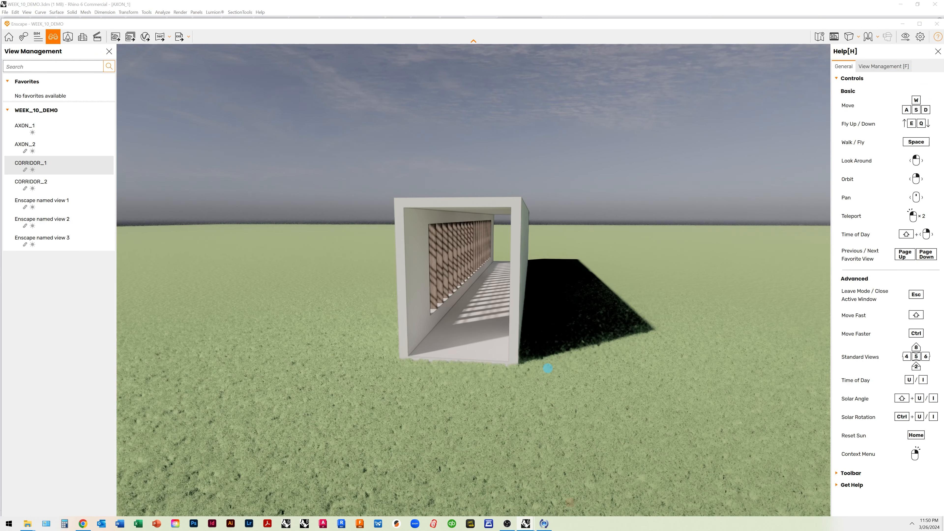
double_click(442, 274)
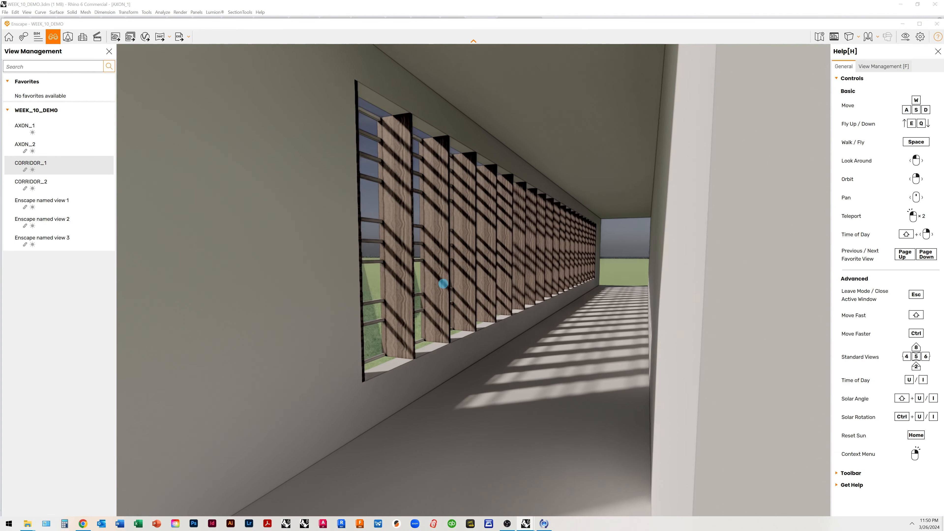
double_click(441, 286)
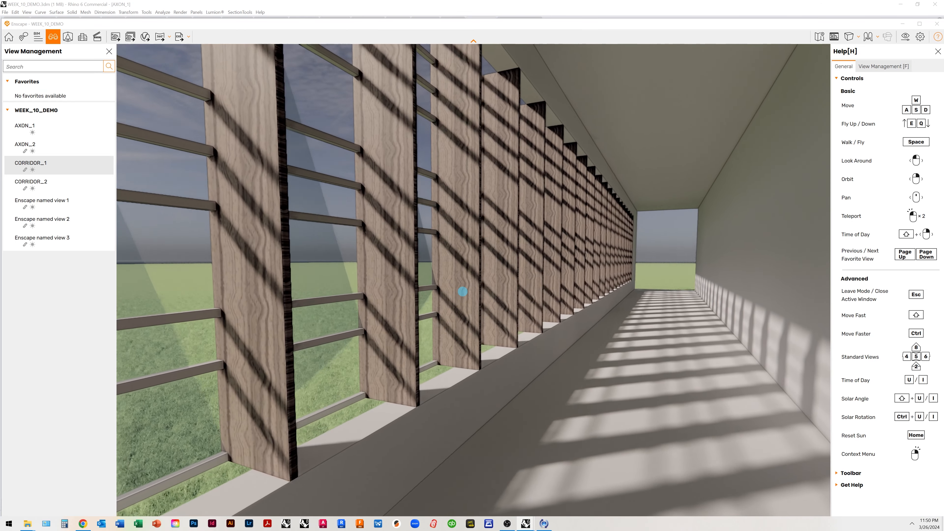
double_click(465, 292)
double_click(582, 247)
- Open the visual settings and set the camera exposure to 47 %
click(902, 39)
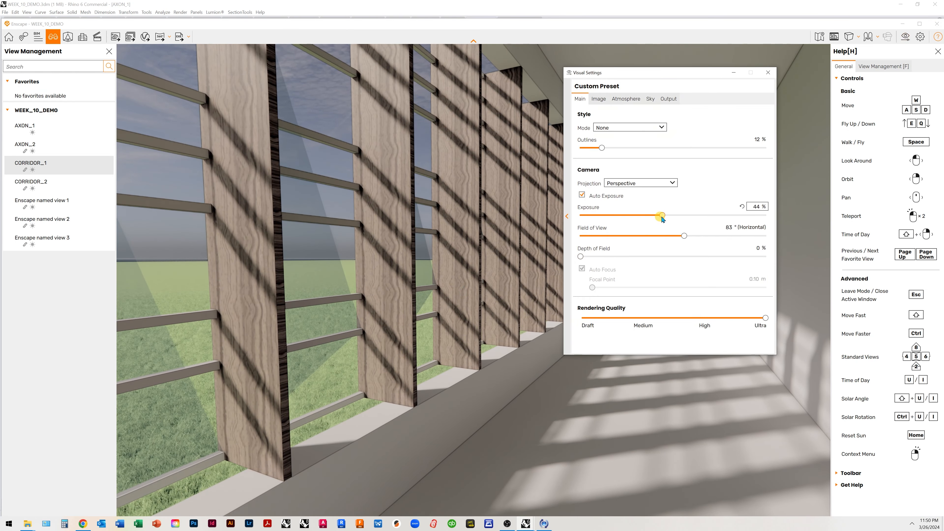
mouse_move(661, 216)
mouse_down()
mouse_move(637, 218)
mouse_move(669, 217)
mouse_up()
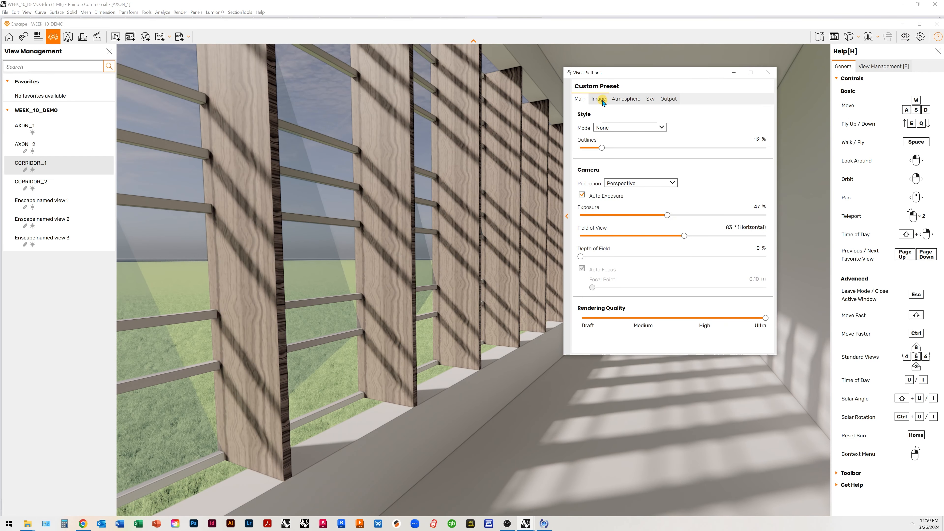
- Set the sky's cloud density, variety and cirrus amount to 0 % and the contrails to 19
click(650, 98)
drag(635, 248, 580, 229)
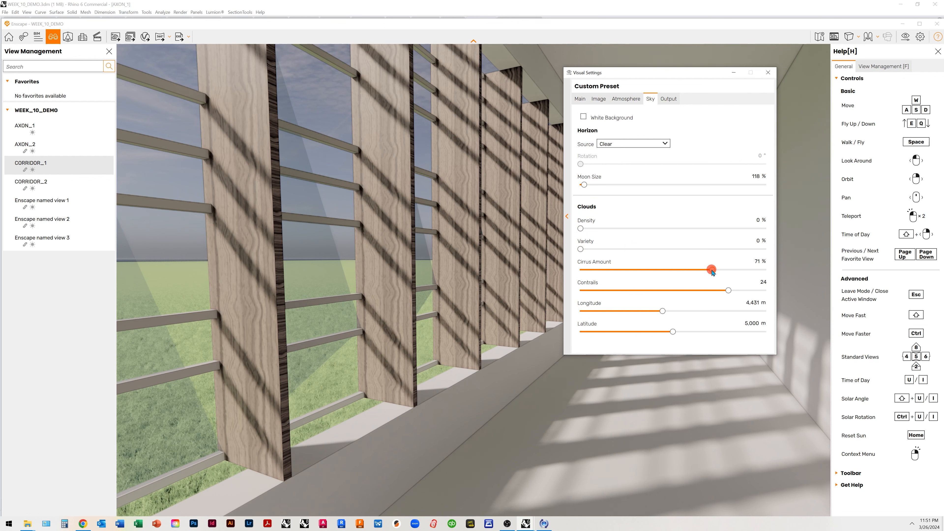
drag(712, 270, 560, 268)
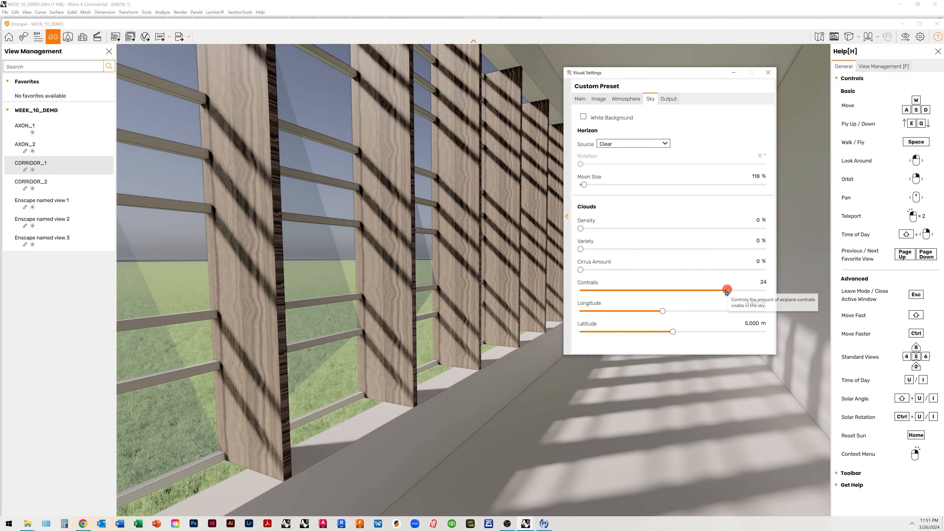
mouse_move(728, 294)
mouse_down()
mouse_move(544, 287)
mouse_move(715, 298)
mouse_up()
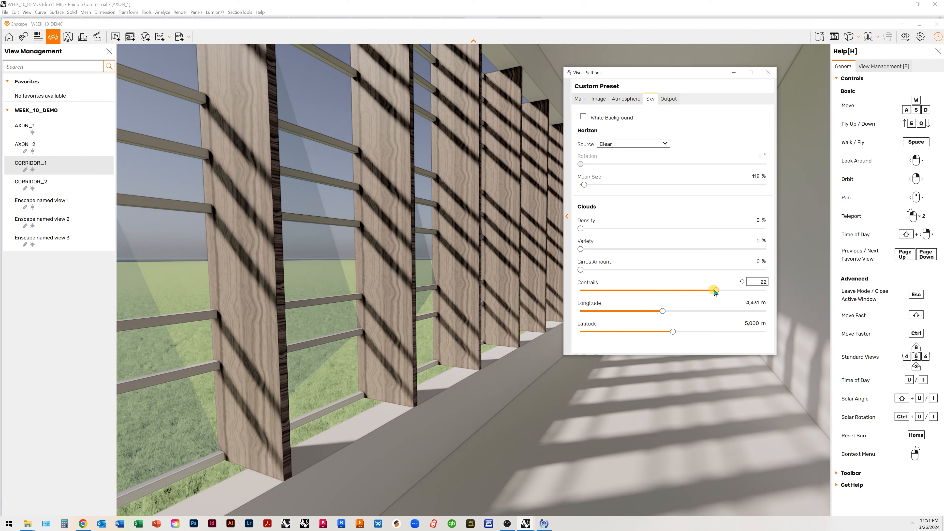
mouse_move(715, 293)
mouse_down()
mouse_move(724, 293)
mouse_move(698, 292)
mouse_up()
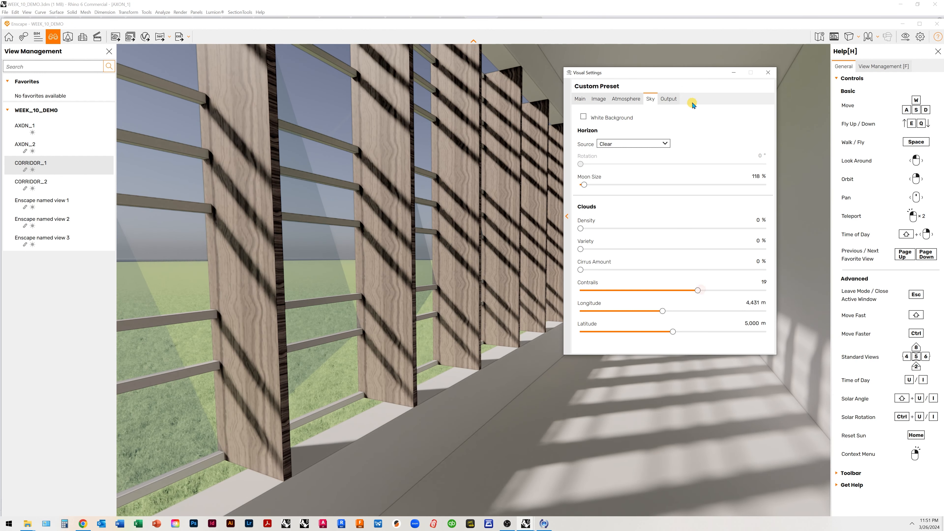
- Review the corridor and sky from outside the entrance, close the visual settings and switch back to Rhino
scroll(550, 317, down, 5)
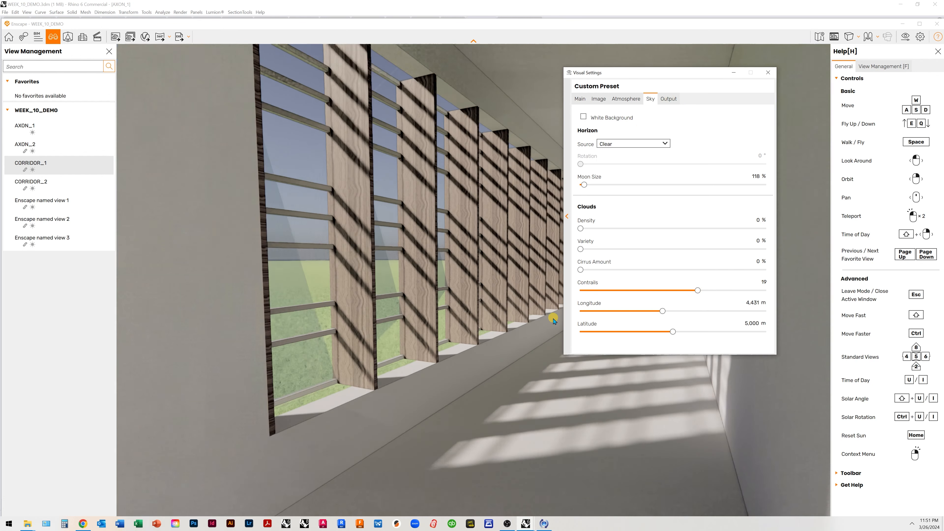
mouse_move(446, 318)
right_down()
mouse_move(437, 317)
mouse_move(538, 321)
right_up()
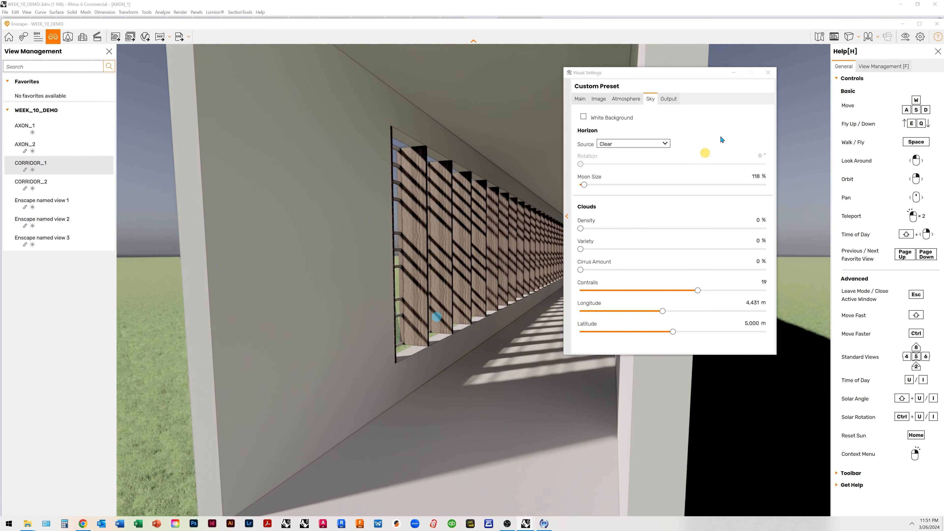
click(767, 72)
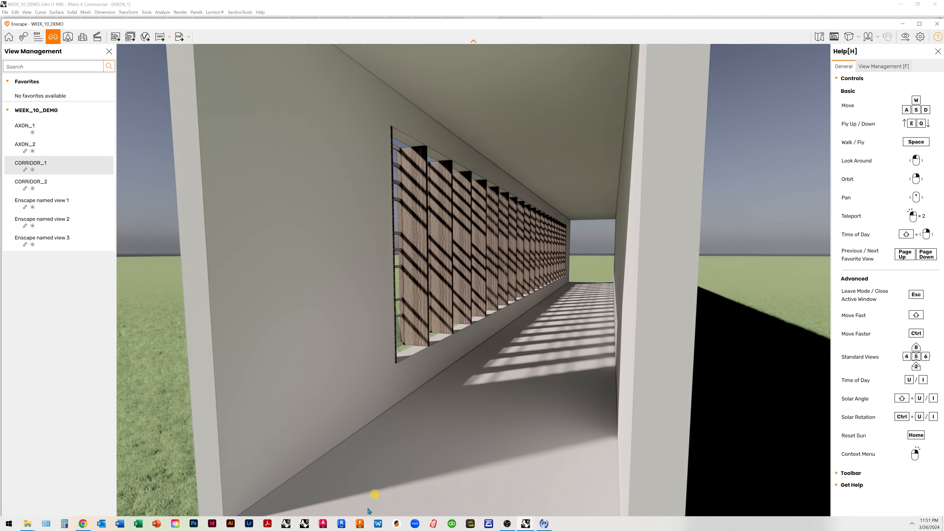
mouse_move(527, 524)
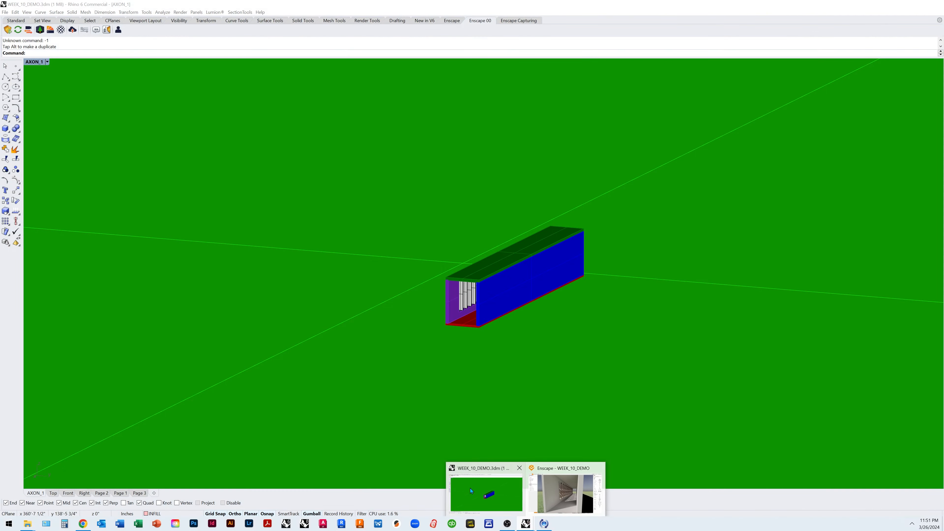
click(471, 491)
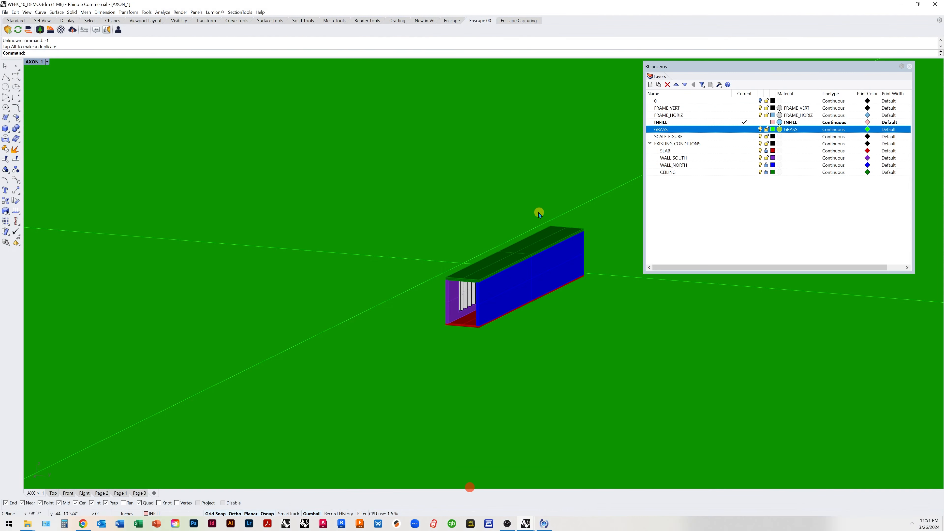
click(685, 150)
click(780, 151)
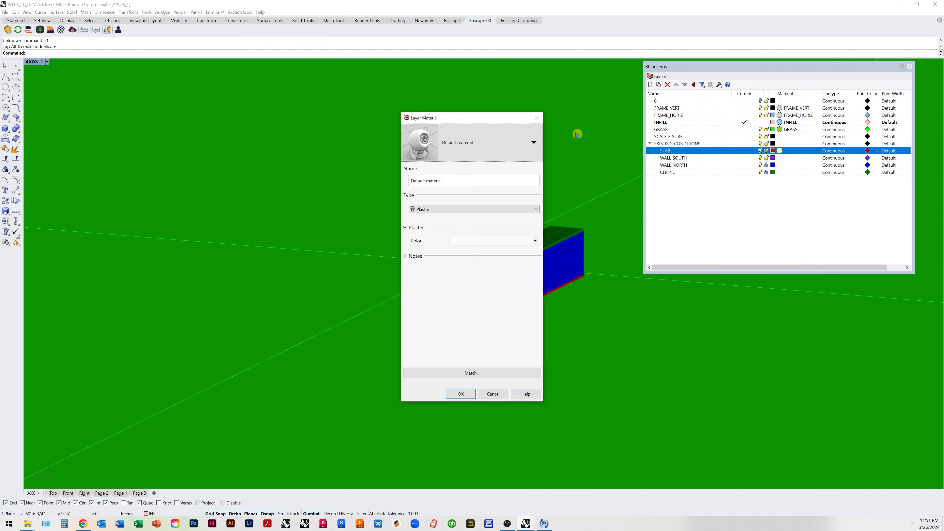
click(536, 118)
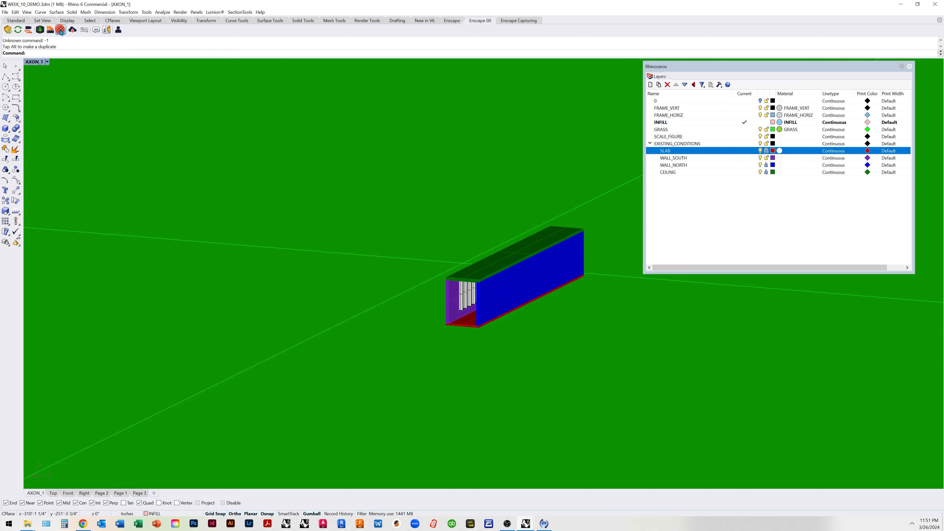
- Import the Concrete 04 material from the Enscape Material Library into the project and close the library
click(61, 30)
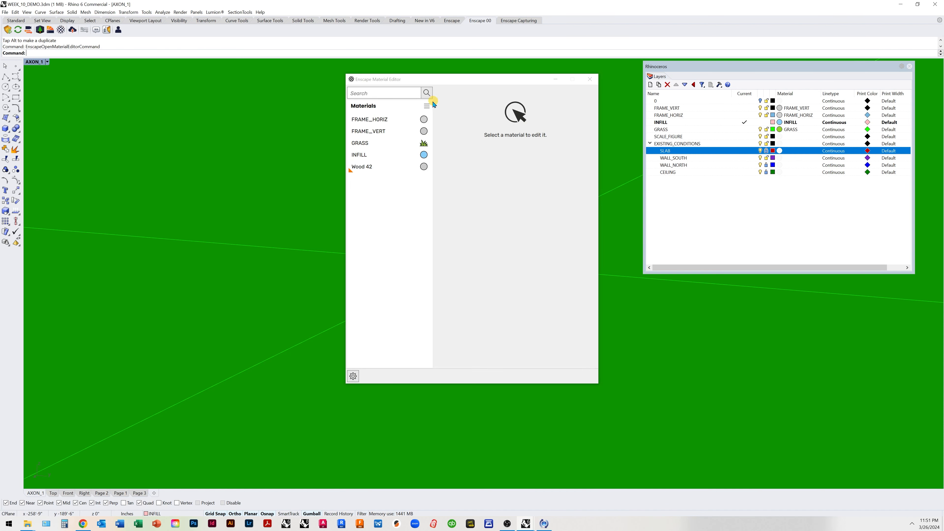
click(427, 105)
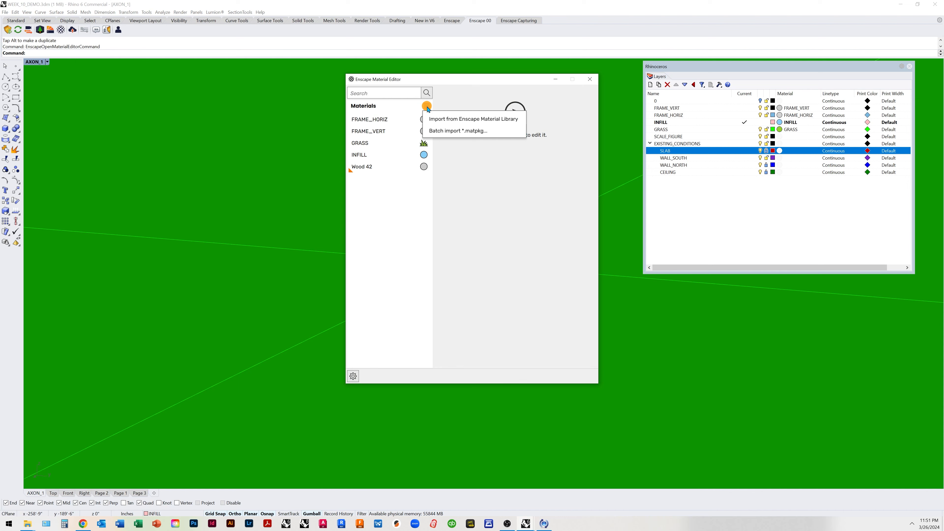
click(459, 119)
click(545, 201)
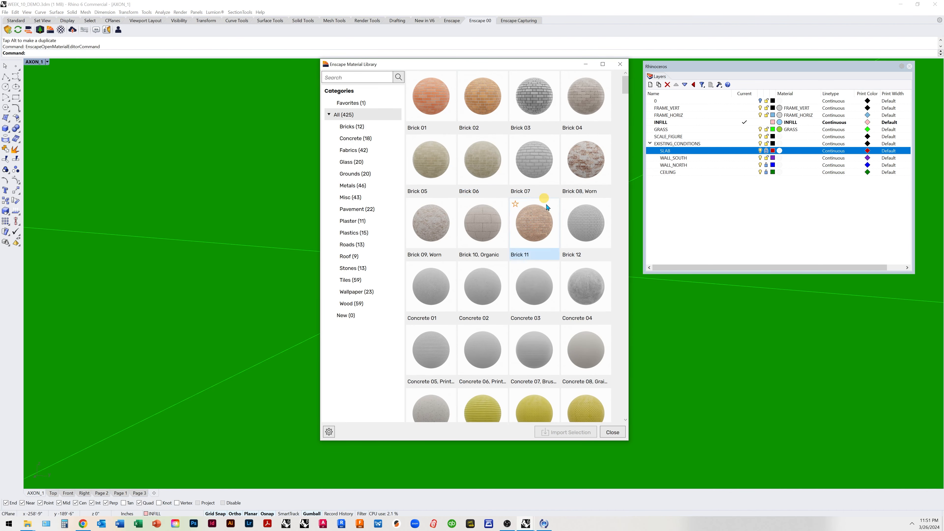
click(591, 285)
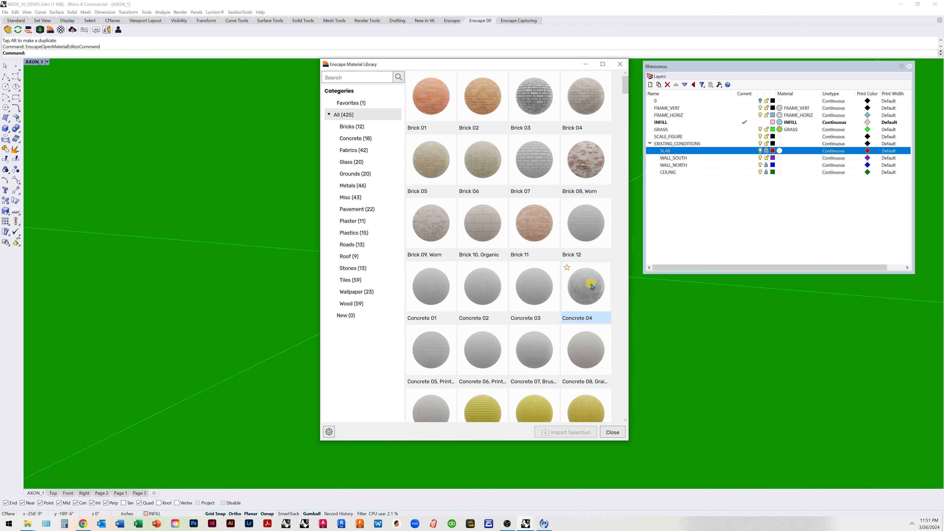
click(591, 285)
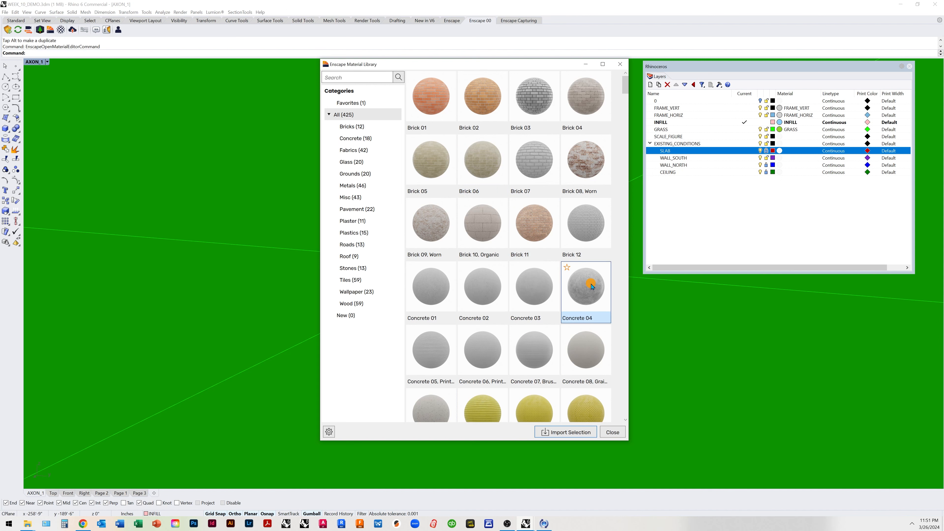
click(578, 432)
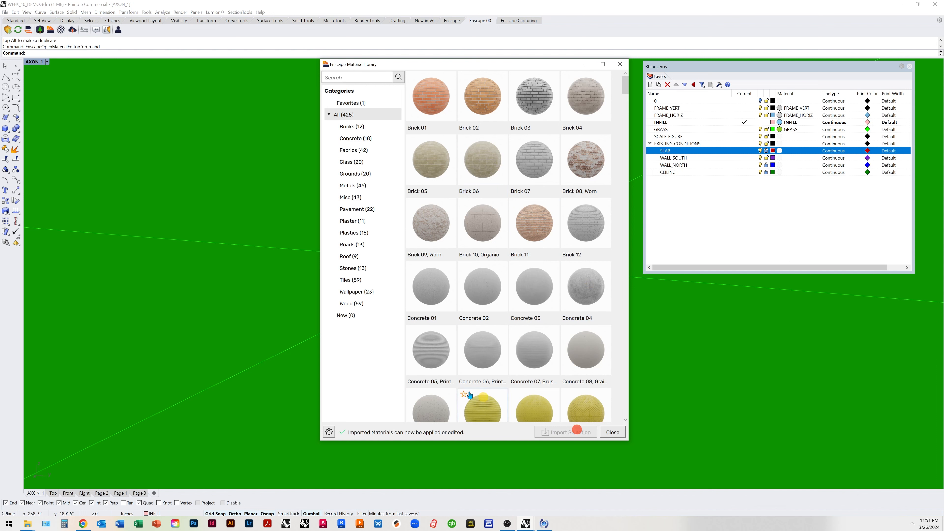
click(612, 433)
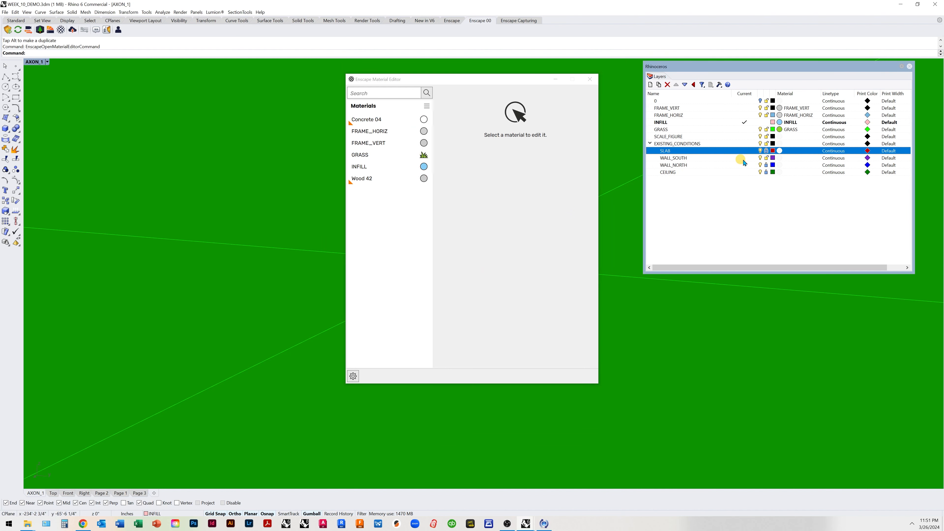
- Assign the Concrete 04 material to the SLAB, WALL_SOUTH, WALL_NORTH and CEILING layers together
key(super)
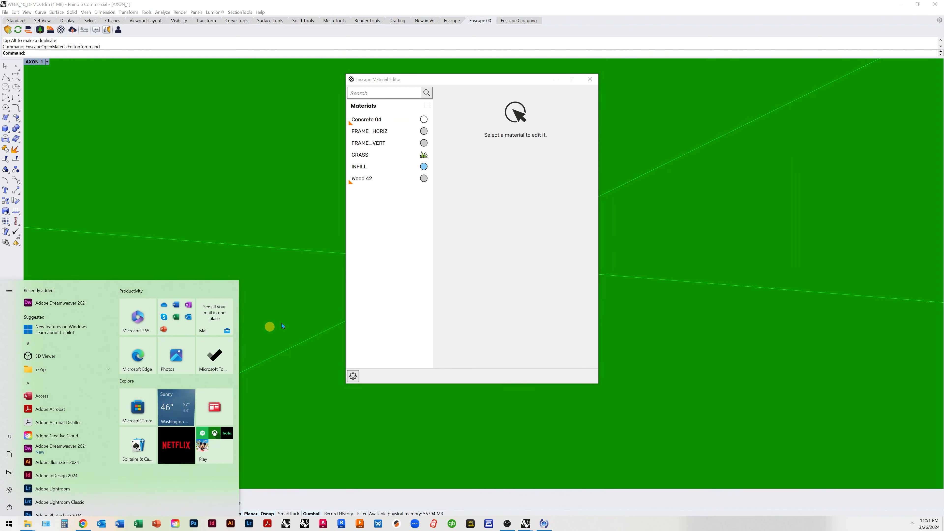
click(268, 222)
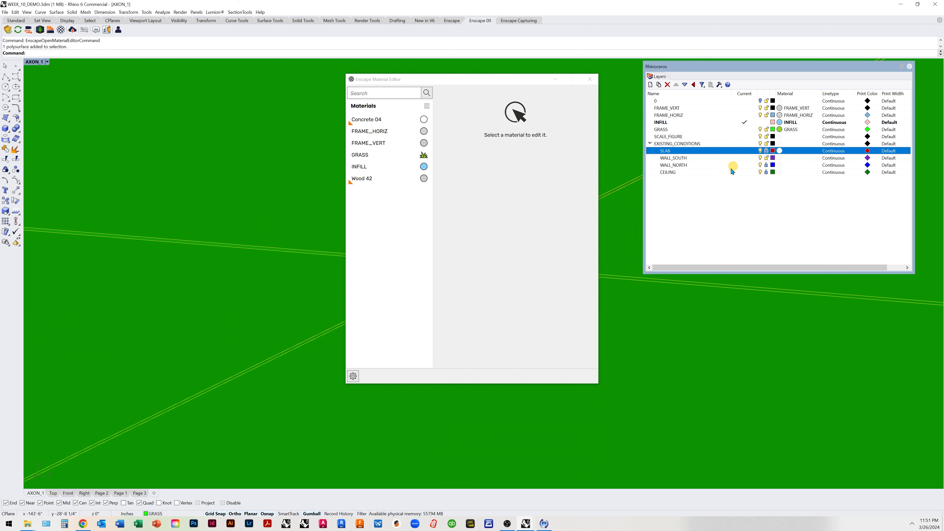
shift+click(720, 172)
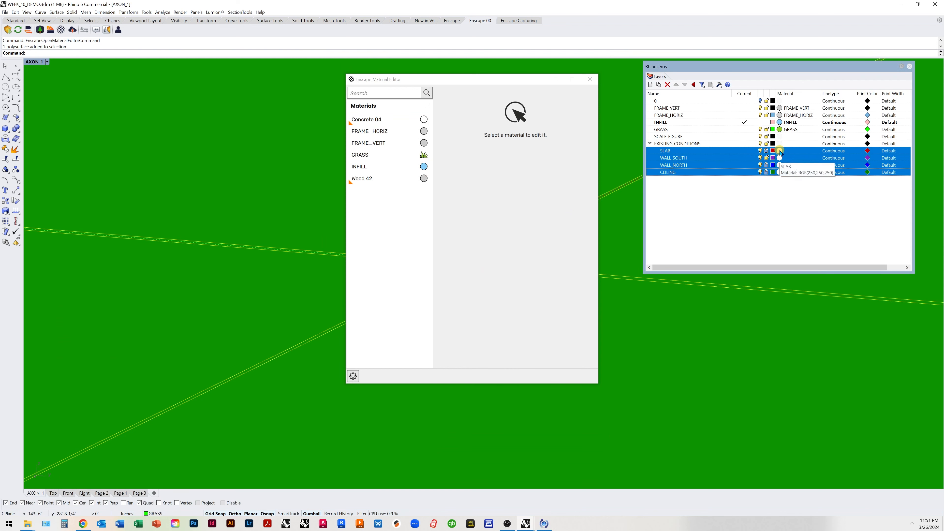
click(781, 151)
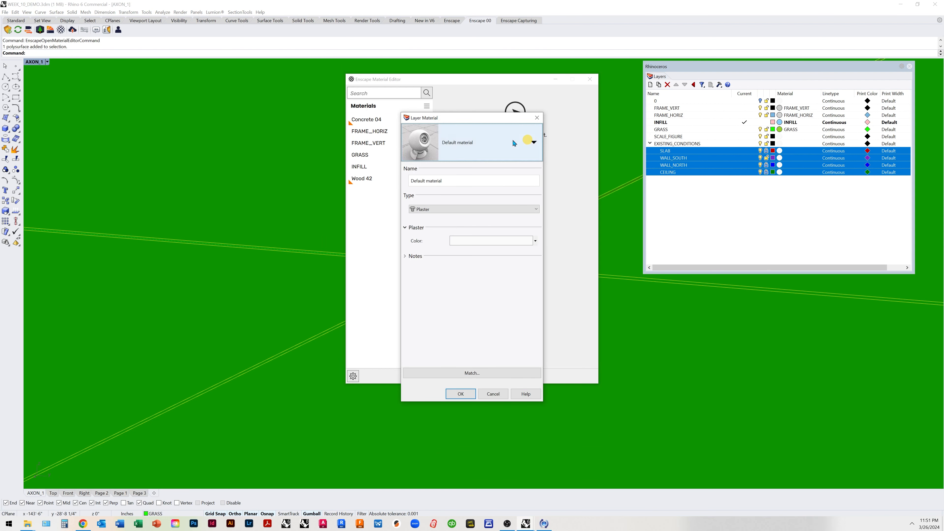
click(485, 140)
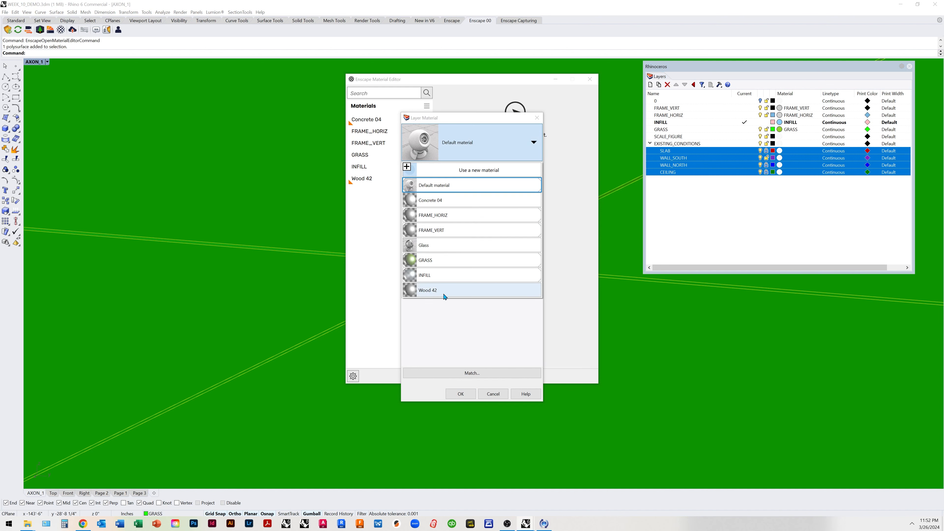
click(445, 201)
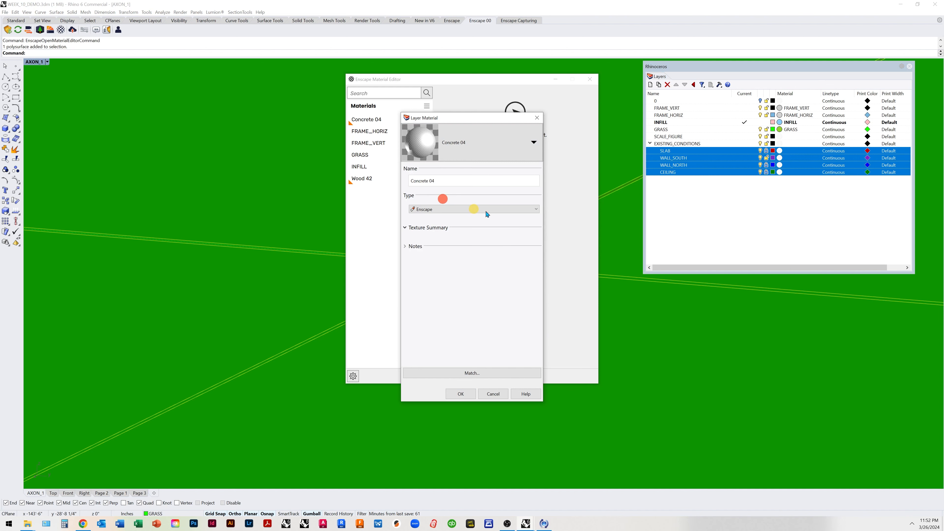
click(473, 389)
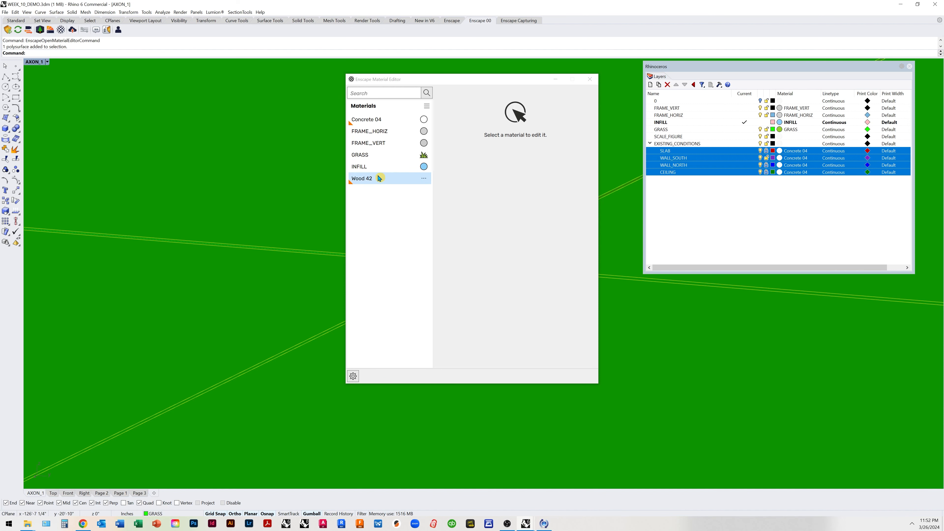
- Review the Concrete 04 texture, height map, reflection and transparency settings, and close the material editor
click(384, 119)
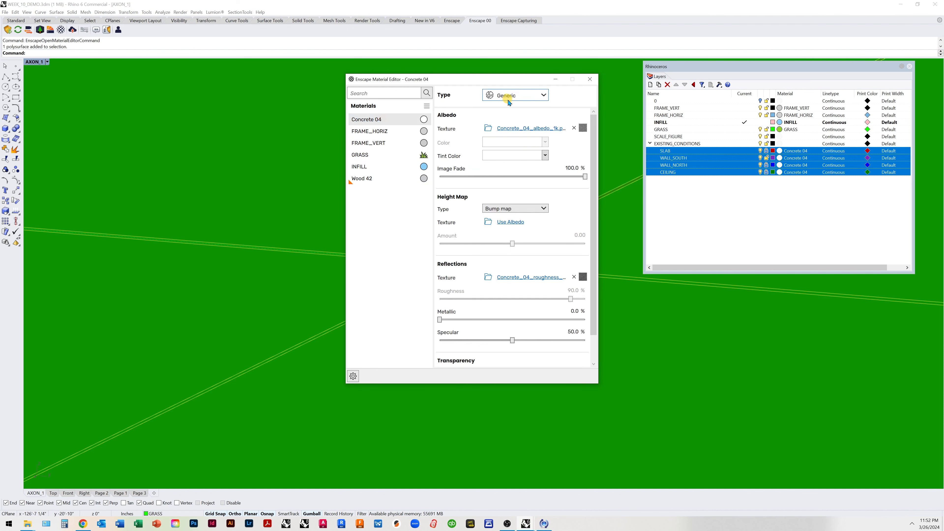
drag(596, 143, 596, 207)
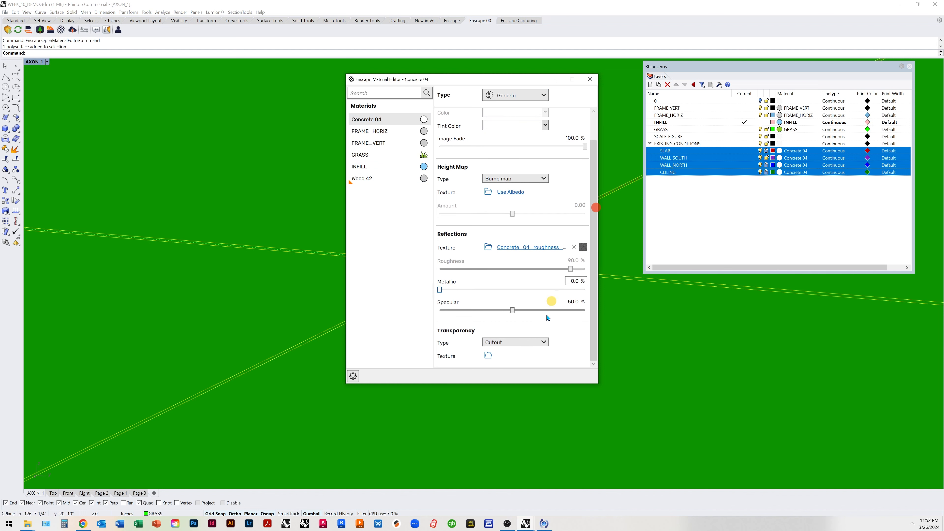
click(589, 79)
- Relaunch the Enscape window from Rhino and open the CORRIDOR_1 view to check the concrete surfaces
click(533, 524)
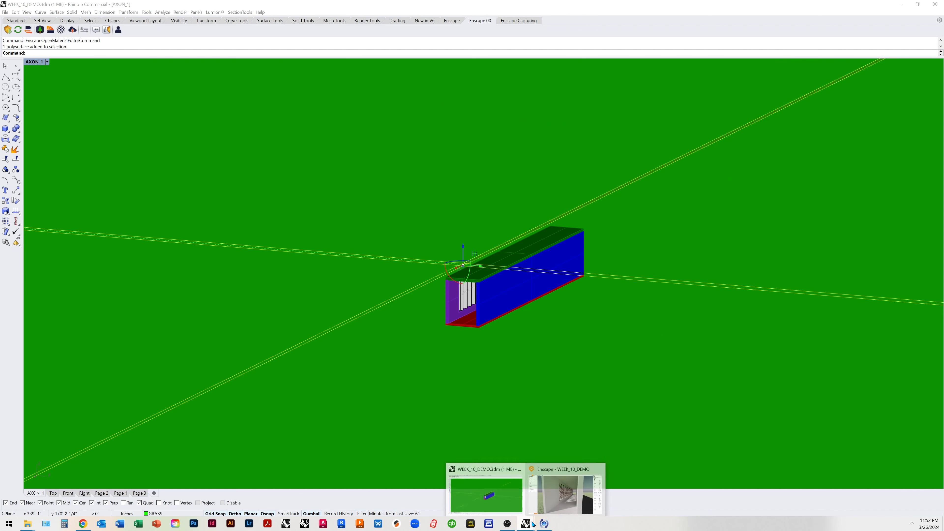
click(562, 497)
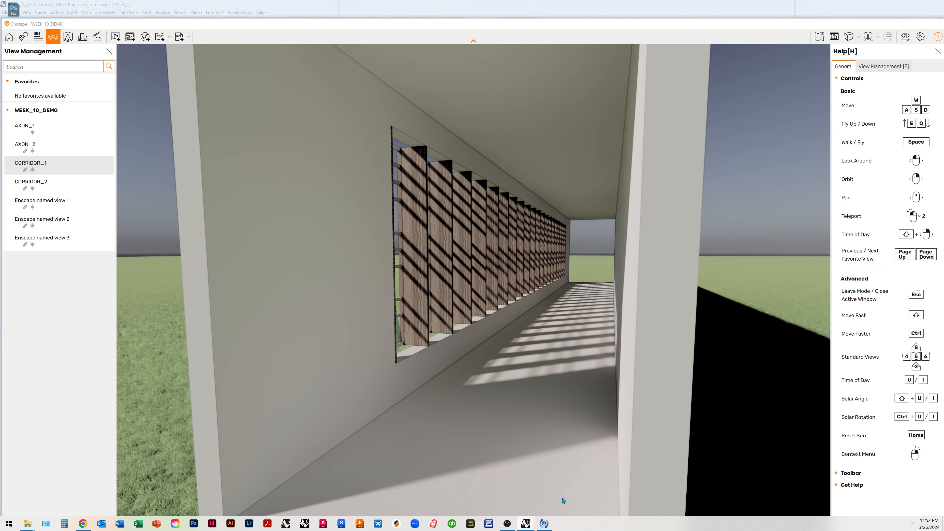
click(526, 525)
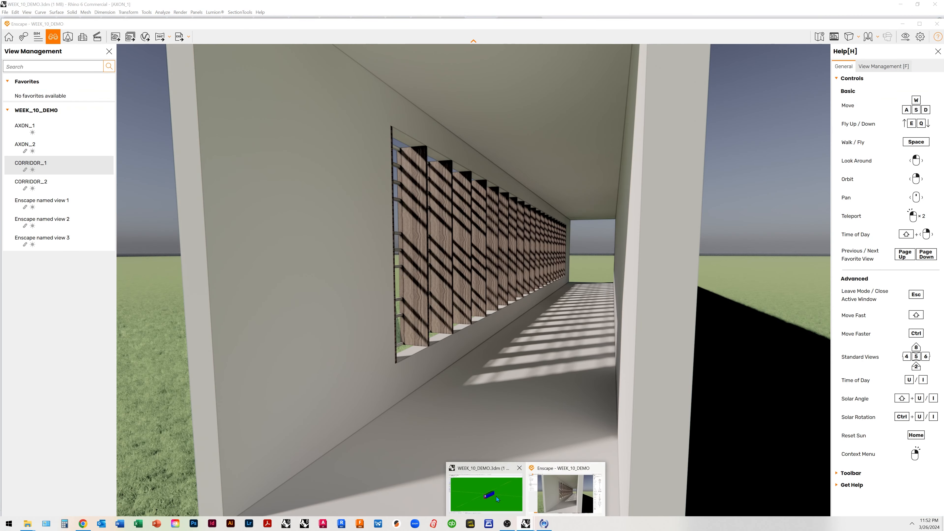
click(497, 501)
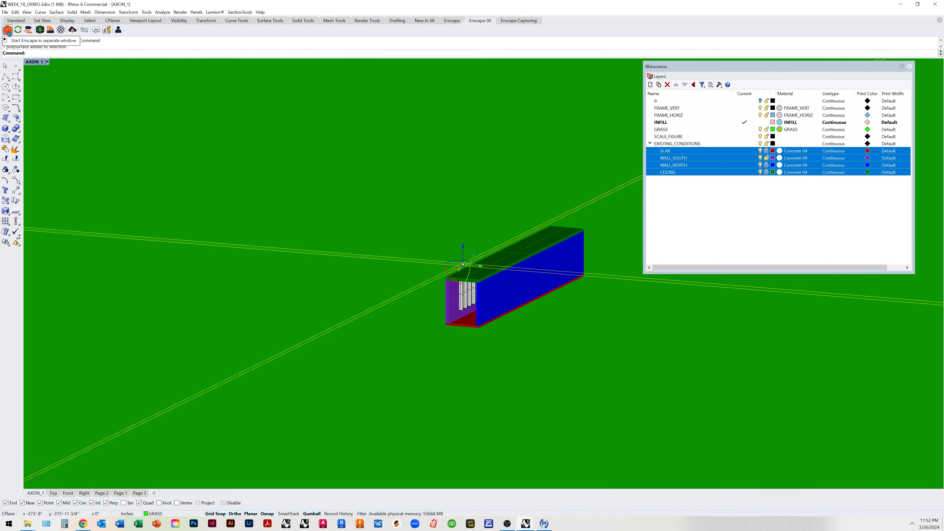
click(526, 524)
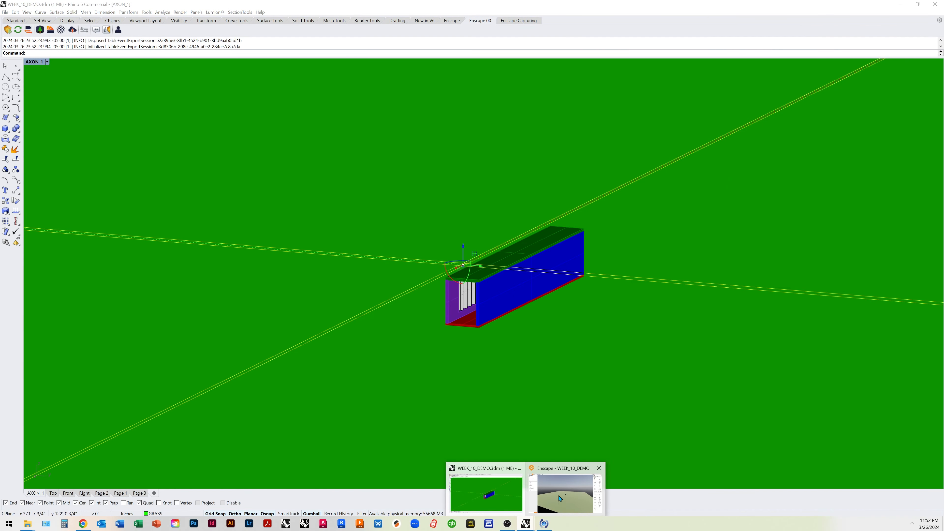
click(561, 504)
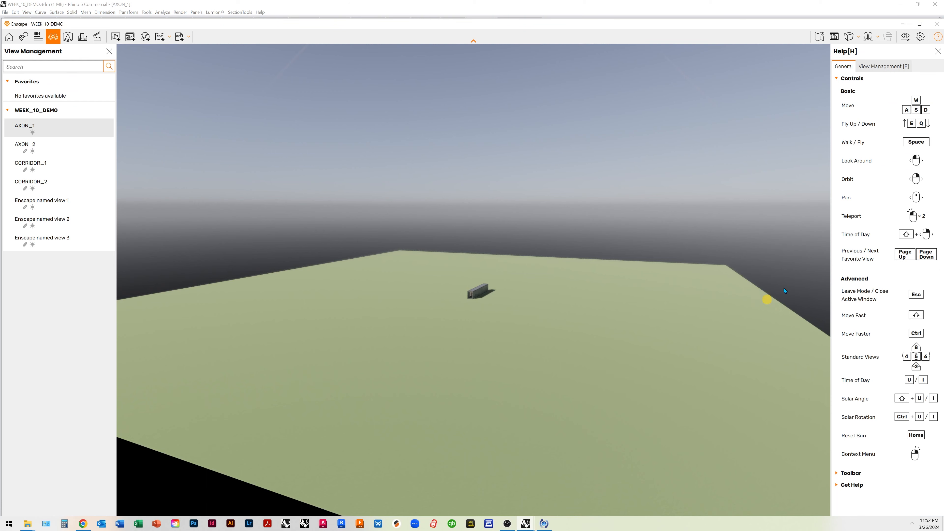
click(26, 166)
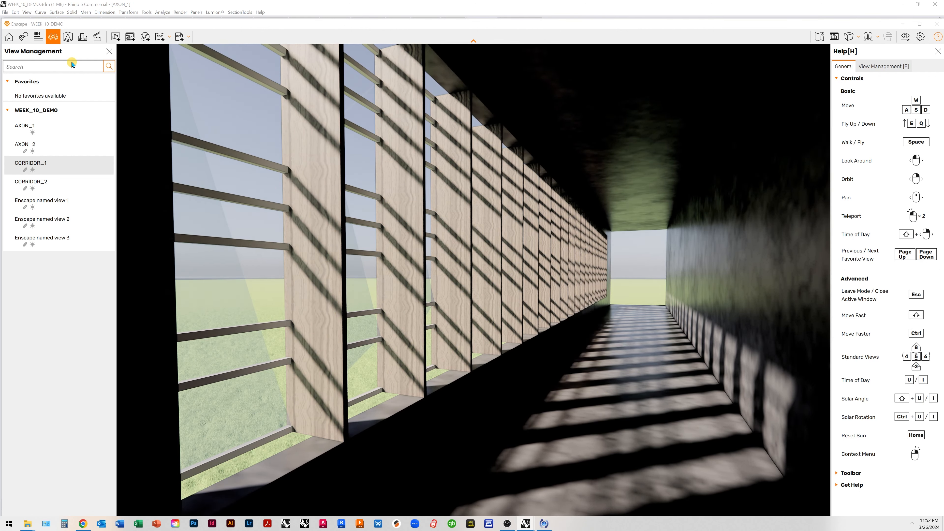
- Switch back to Rhino and open the Concrete 04 material for editing in the Enscape Material Editor
click(146, 7)
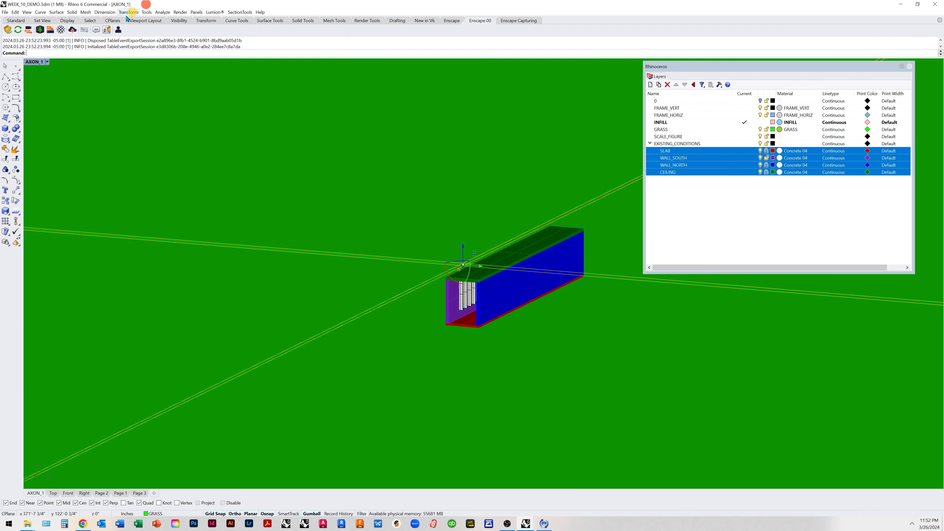
click(61, 29)
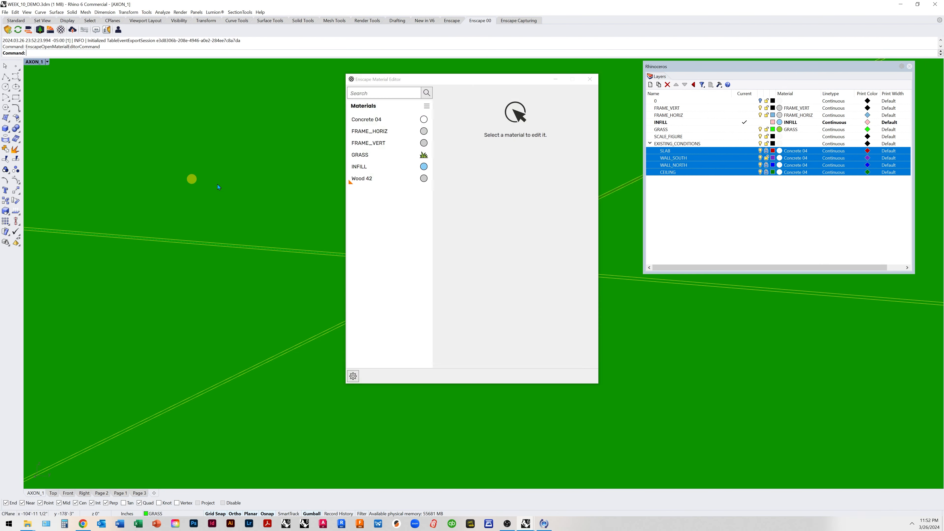
click(393, 119)
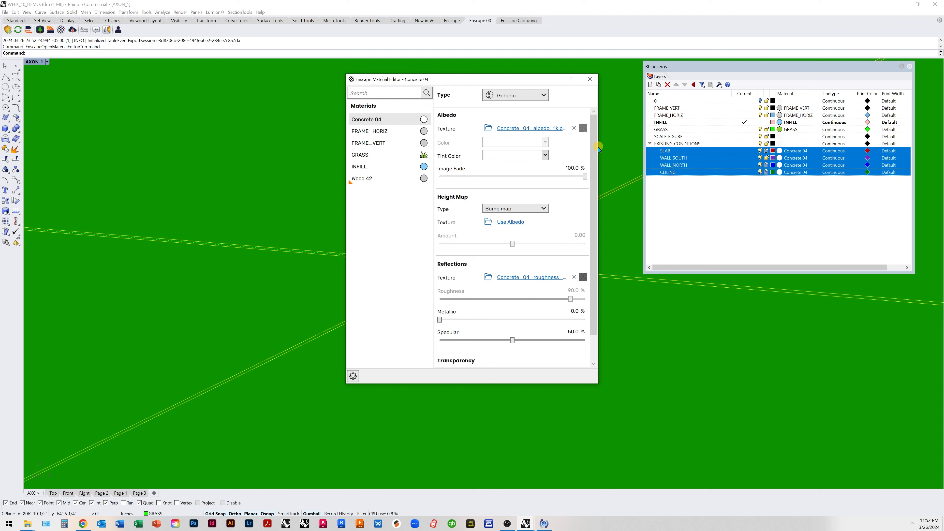
- Set the tint color of the Concrete 04 material to white
drag(596, 155, 596, 181)
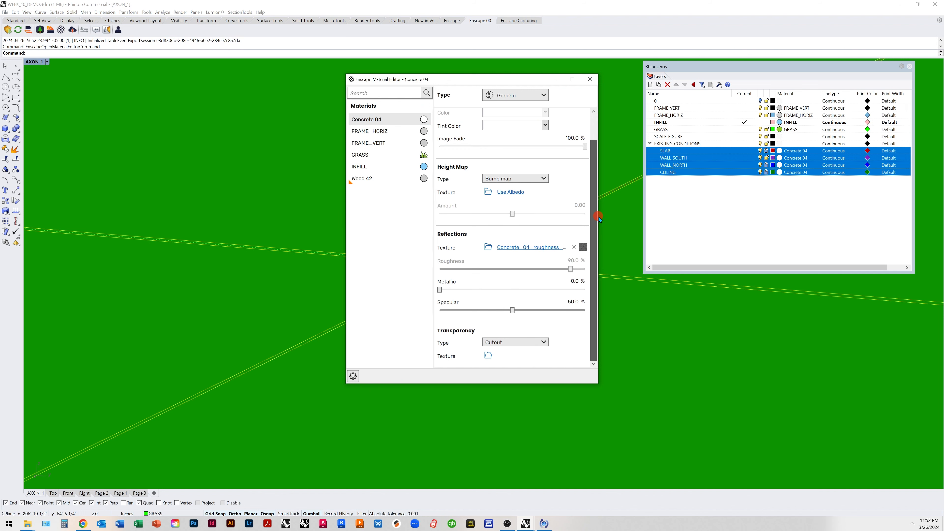
drag(598, 217, 591, 127)
click(545, 156)
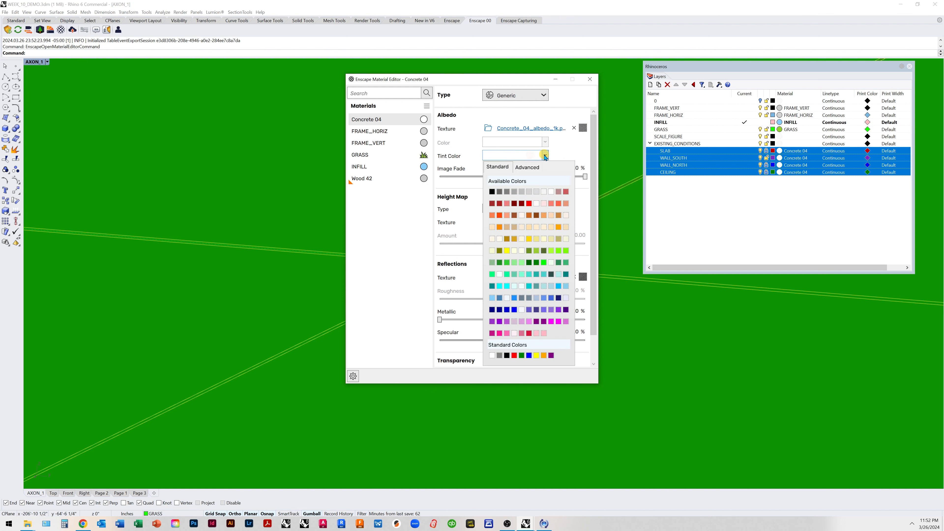
click(552, 193)
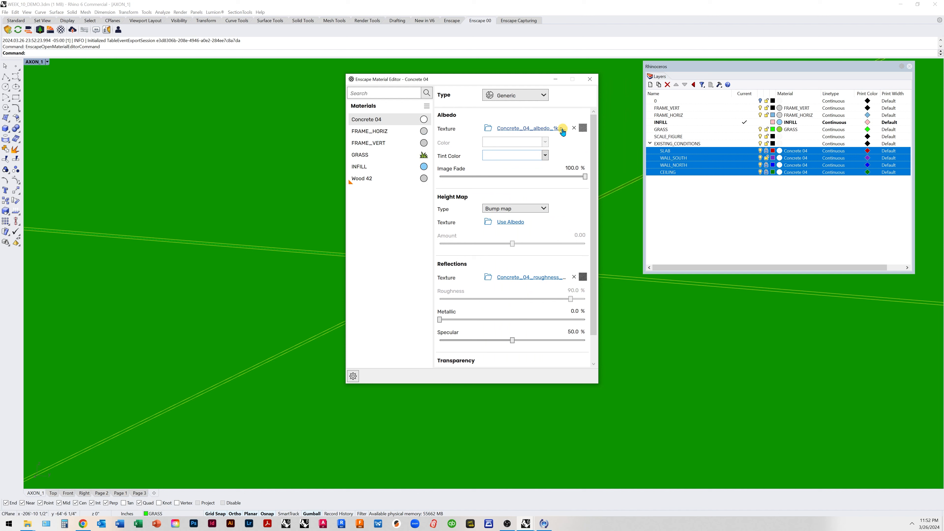
- Replace the Concrete 04 material with Concrete 01 from the Enscape material library
click(423, 121)
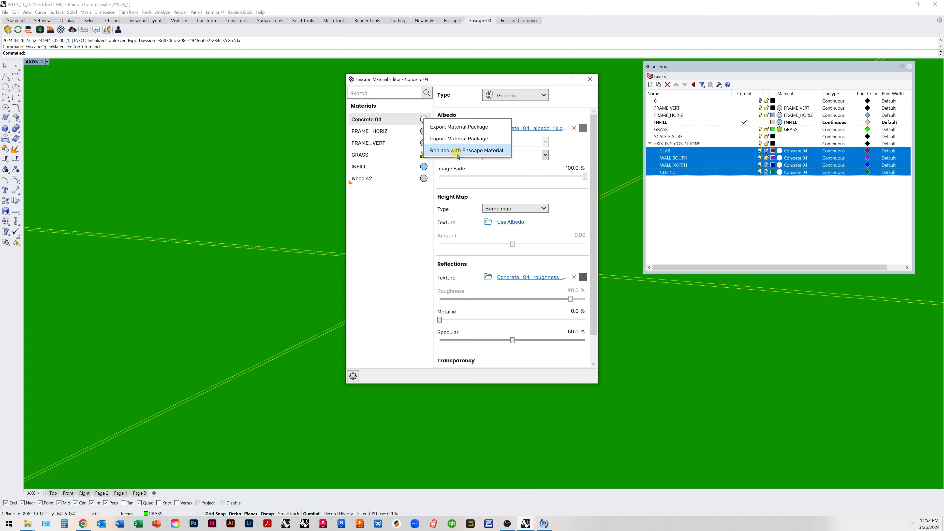
click(467, 151)
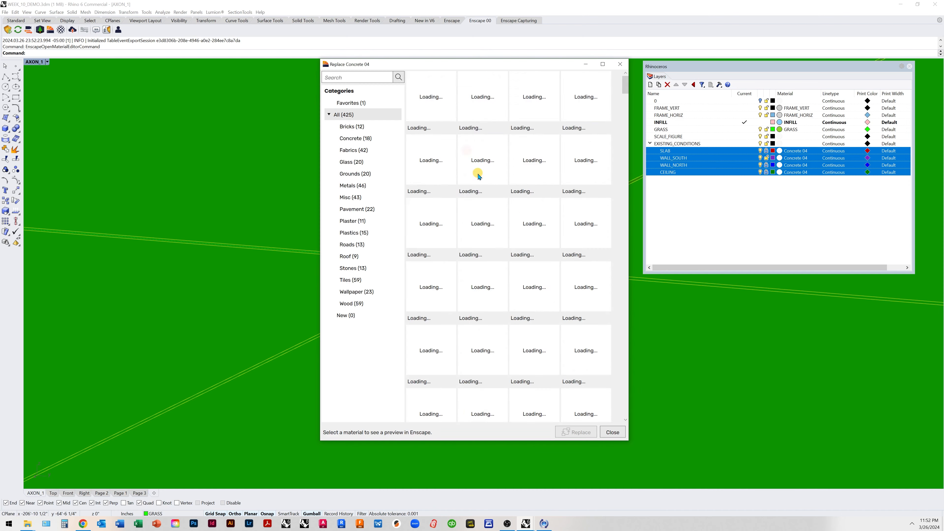
scroll(516, 270, down, 4)
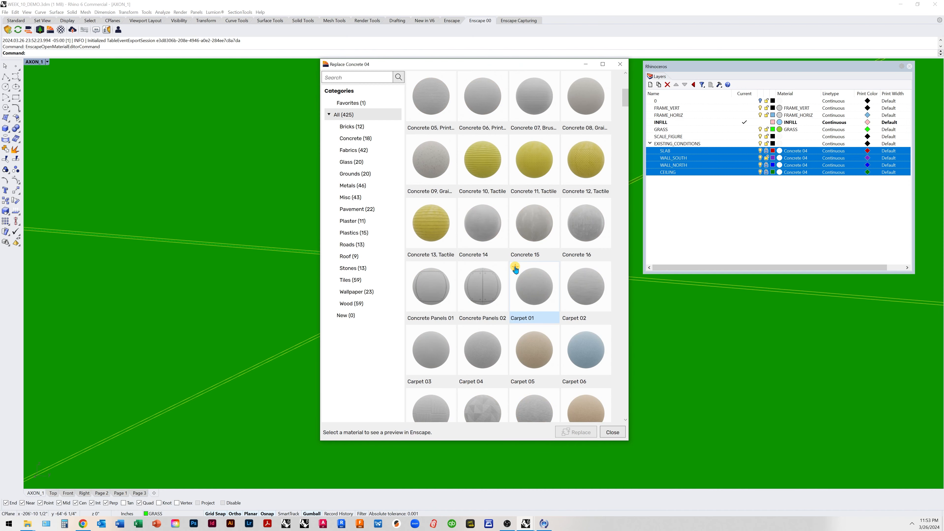
scroll(516, 270, up, 3)
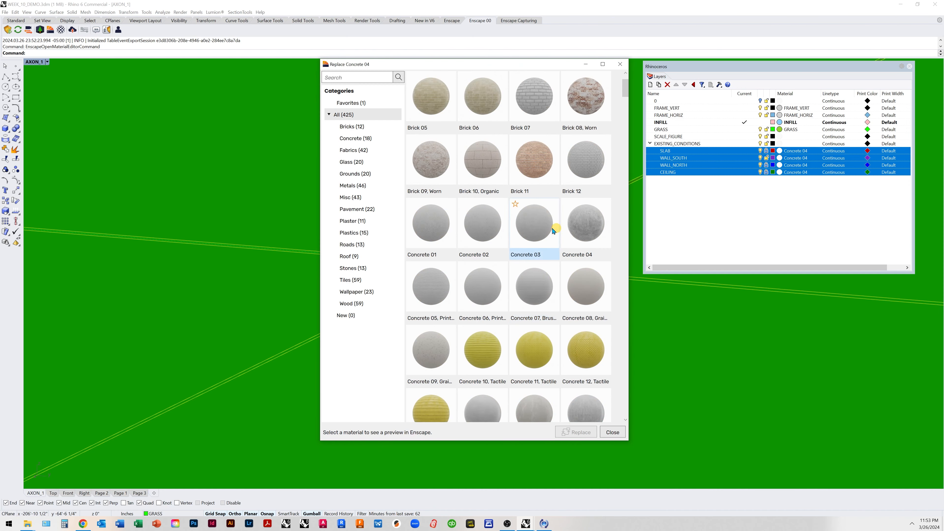
click(429, 227)
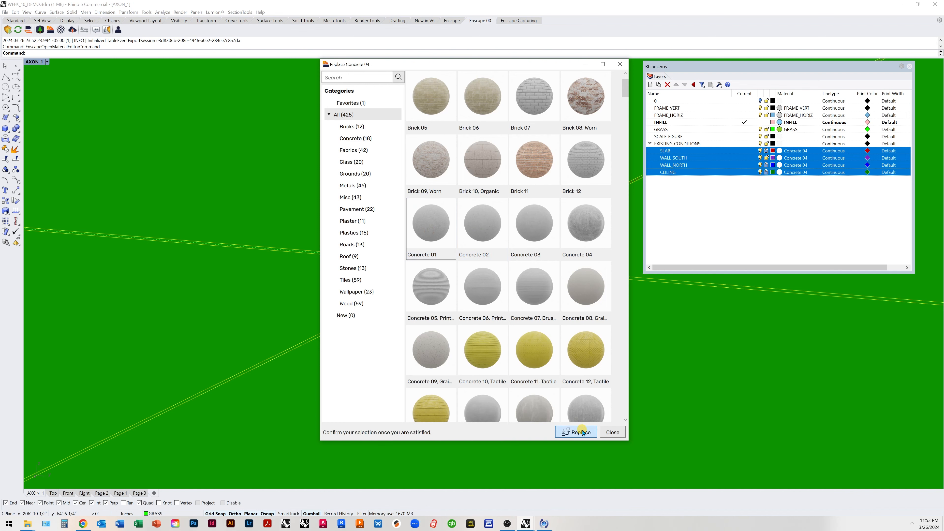
click(583, 432)
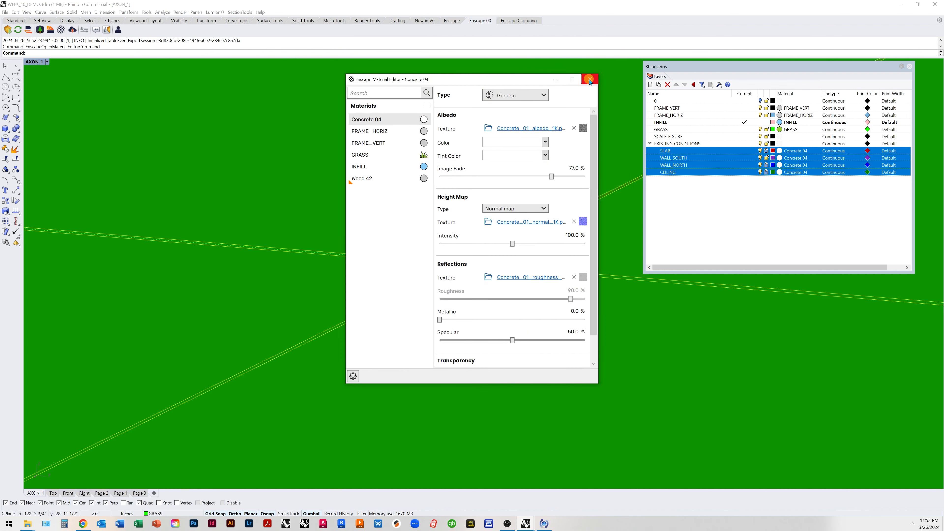
- Close the material editor and switch to the Enscape window to check the new concrete in the corridor
click(590, 79)
mouse_move(525, 524)
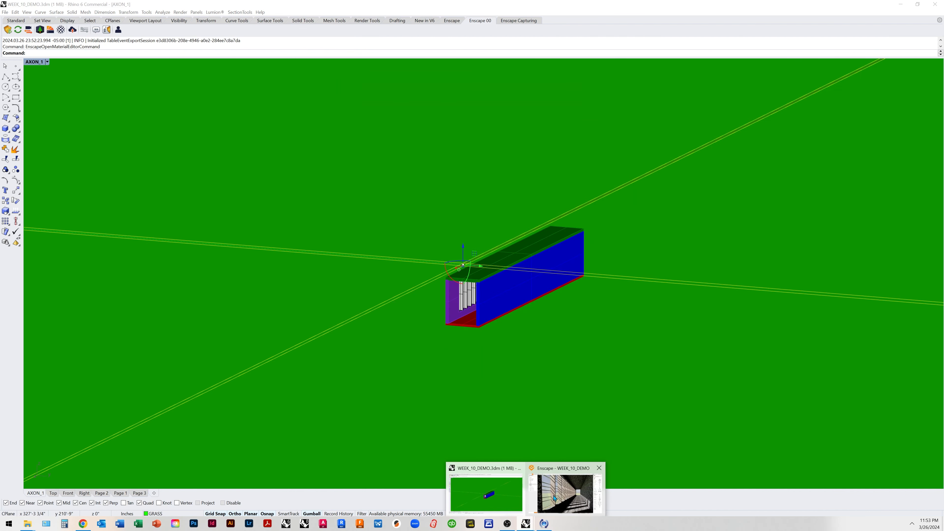
click(554, 498)
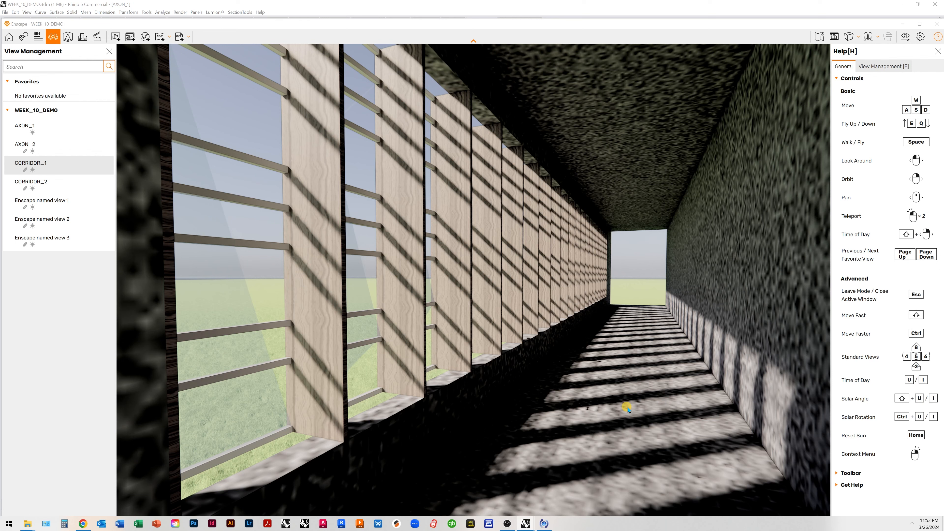
- Return to Rhino and set the Concrete 04 albedo texture's explicit width and height to 0.25 in the Enscape Material Editor
mouse_move(529, 525)
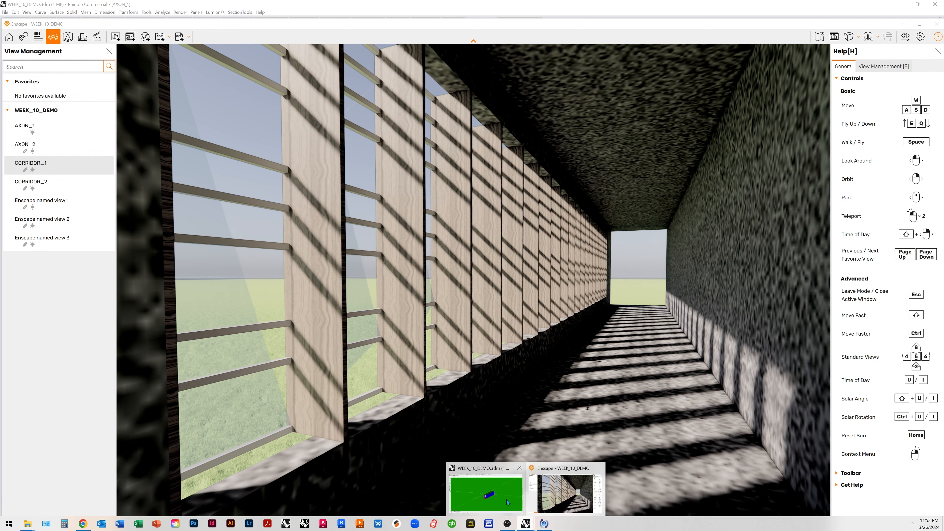
click(500, 496)
click(26, 16)
click(62, 30)
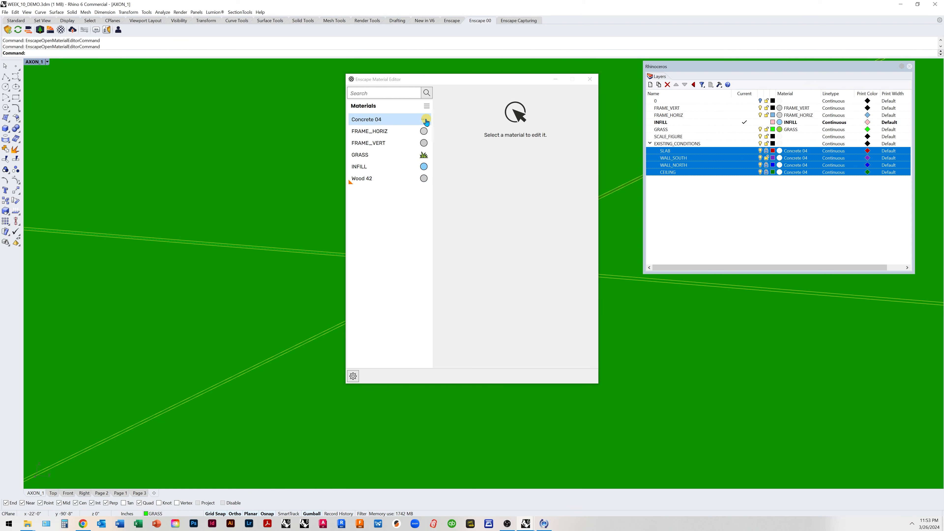
click(427, 121)
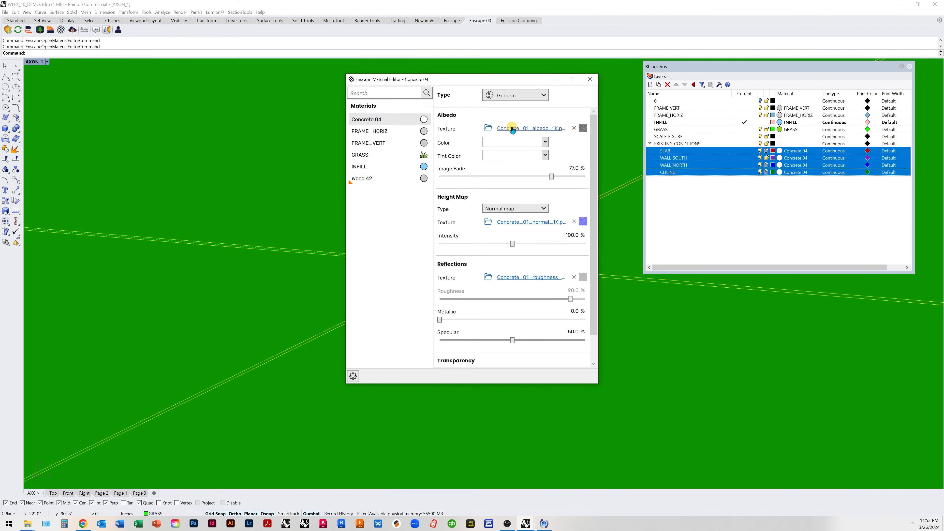
click(512, 128)
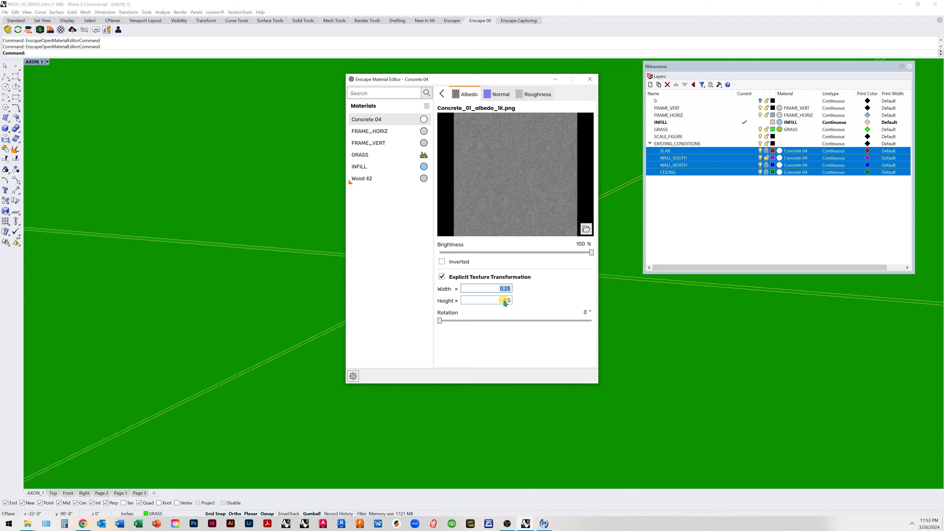
click(504, 299)
text(0.25)
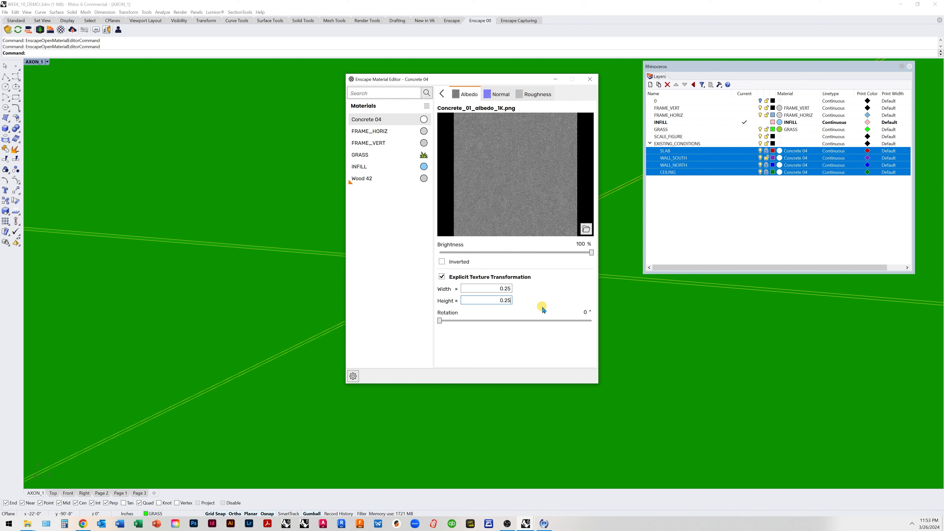
- Close the material editor and inspect the rescaled concrete texture in the Enscape corridor view
click(592, 79)
click(529, 525)
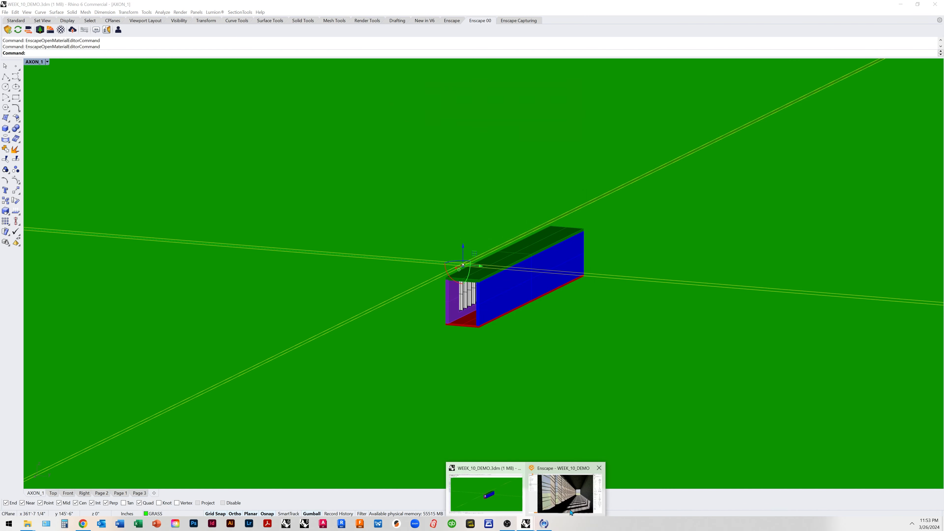
click(572, 504)
right_drag(713, 253, 724, 250)
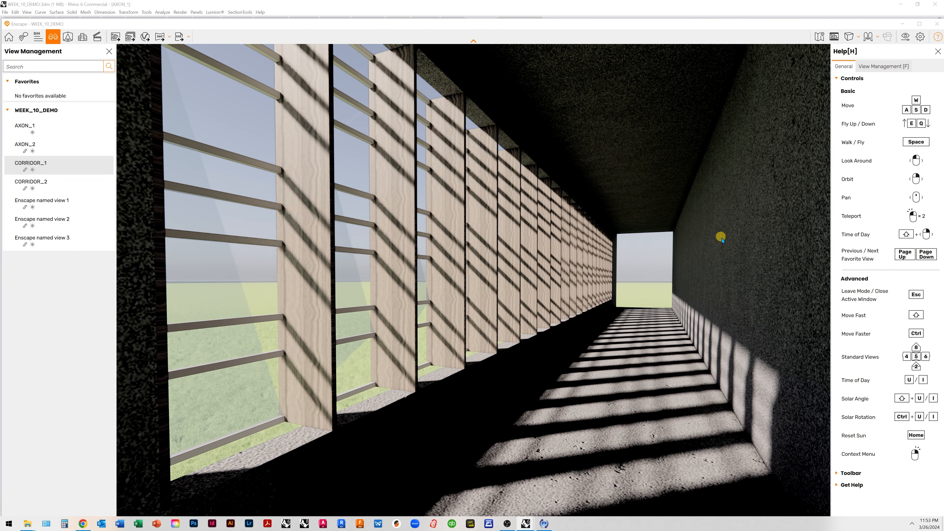
- Return to Rhino and assign the Default material to the WALL_SOUTH, WALL_NORTH and CEILING layers
click(867, 6)
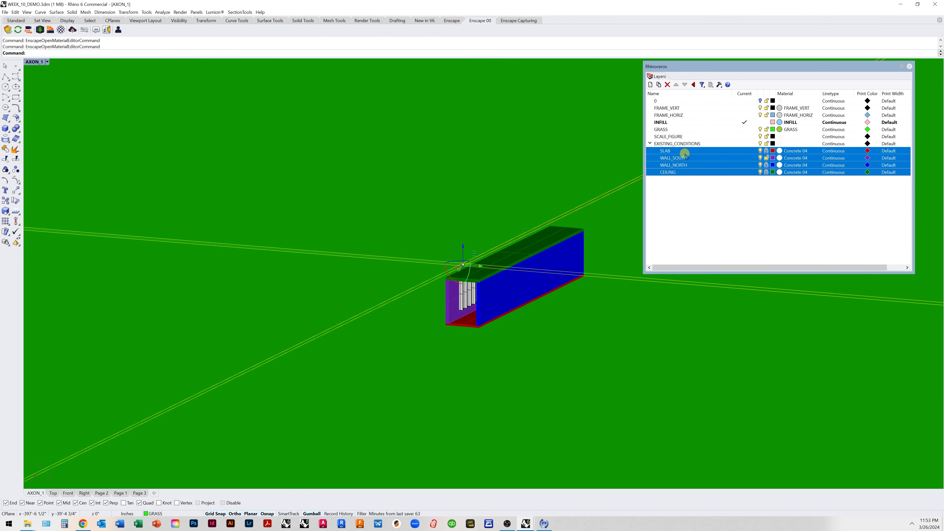
click(699, 158)
click(699, 172)
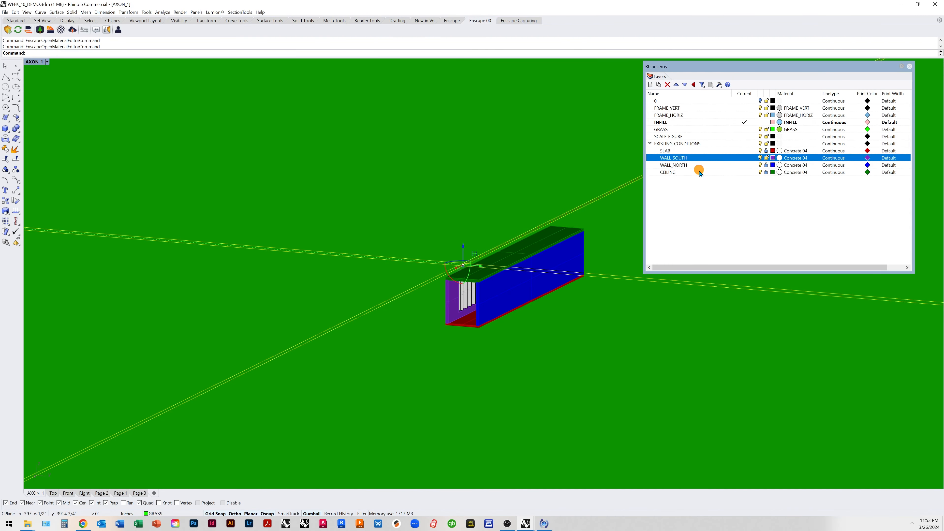
shift+click(699, 173)
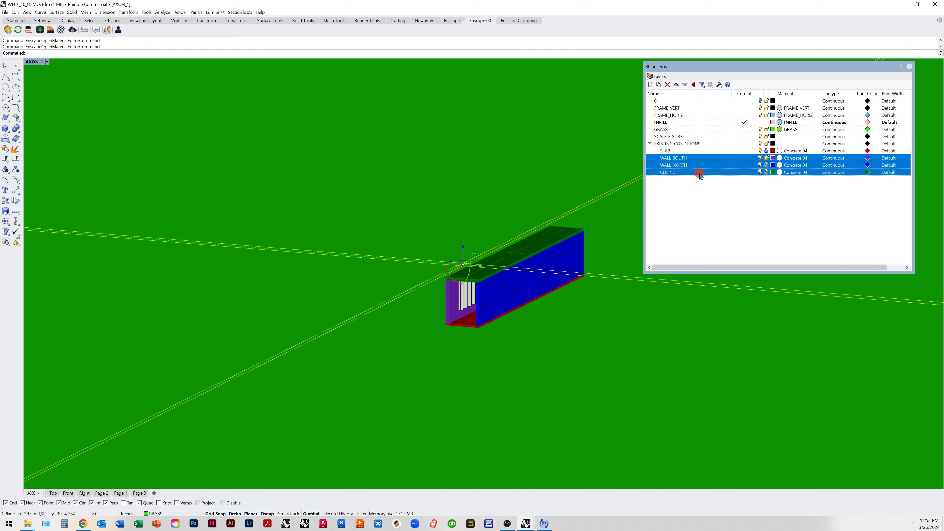
click(780, 172)
click(476, 149)
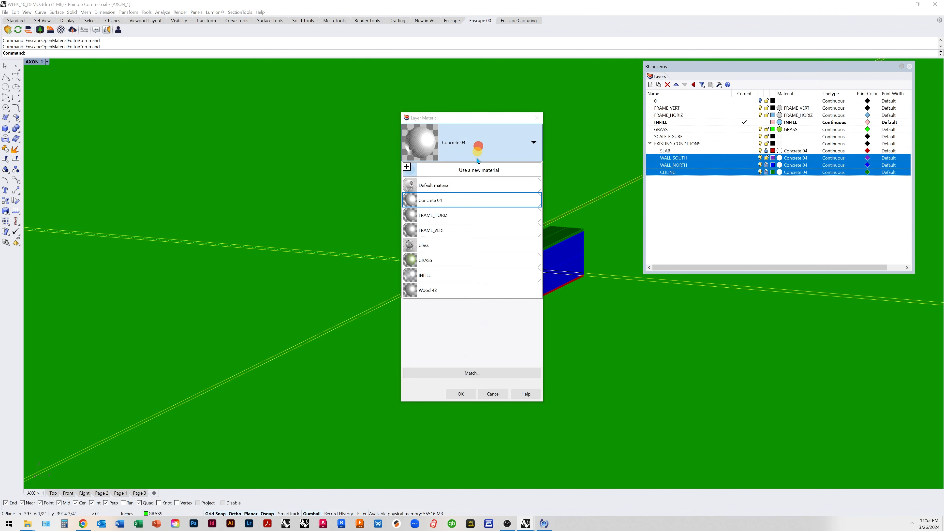
click(462, 185)
click(461, 394)
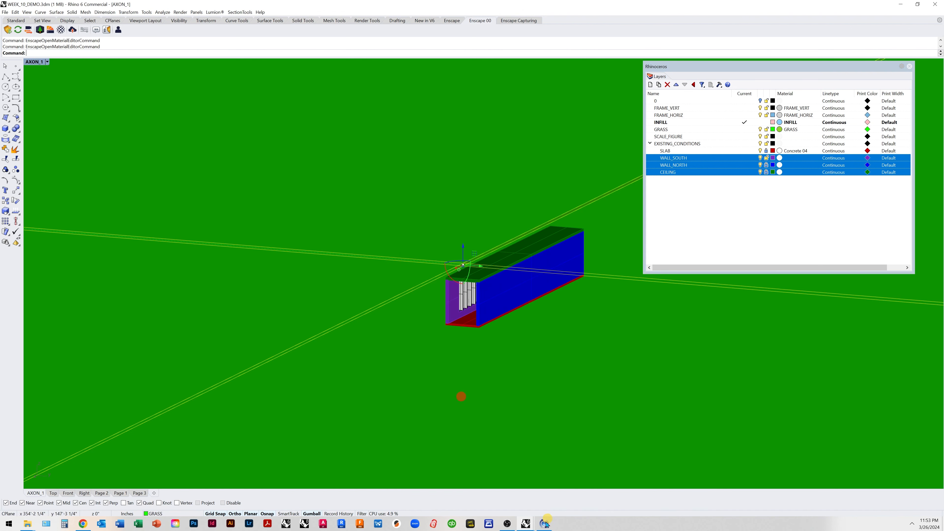
- Relaunch Enscape from Rhino and open the CORRIDOR_1 view to check the plain walls and ceiling
mouse_move(526, 526)
click(555, 502)
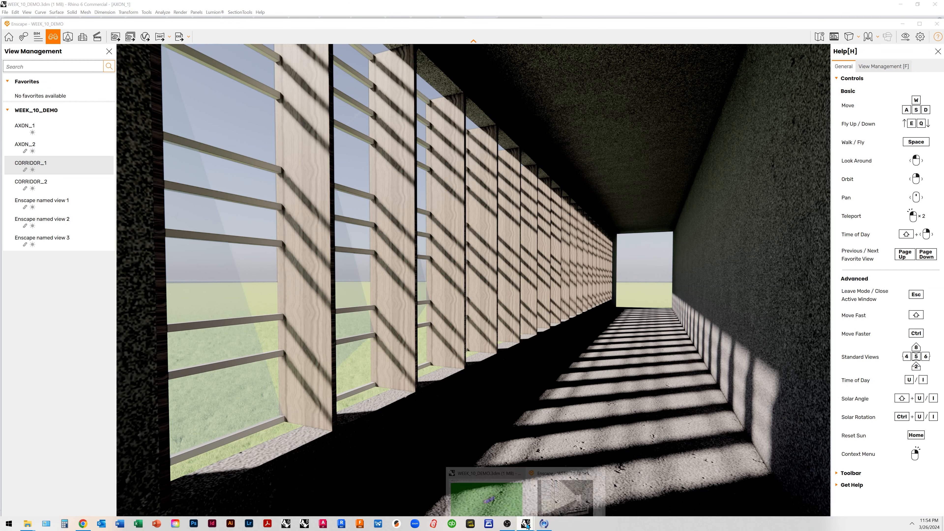
click(494, 489)
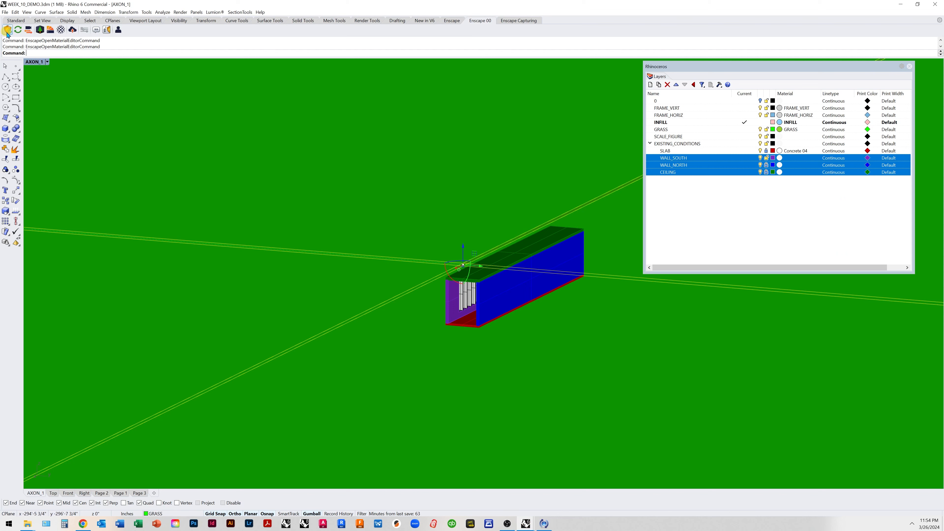
mouse_move(529, 526)
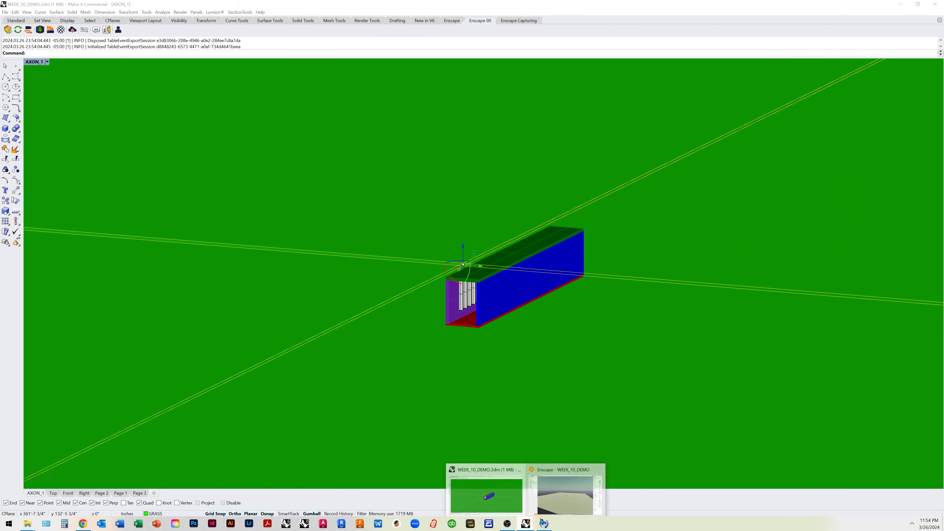
click(549, 500)
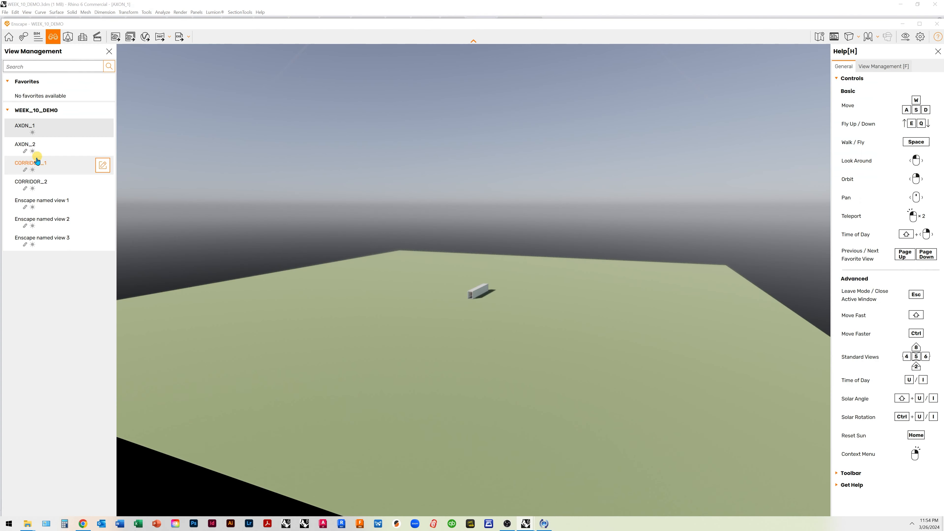
click(30, 164)
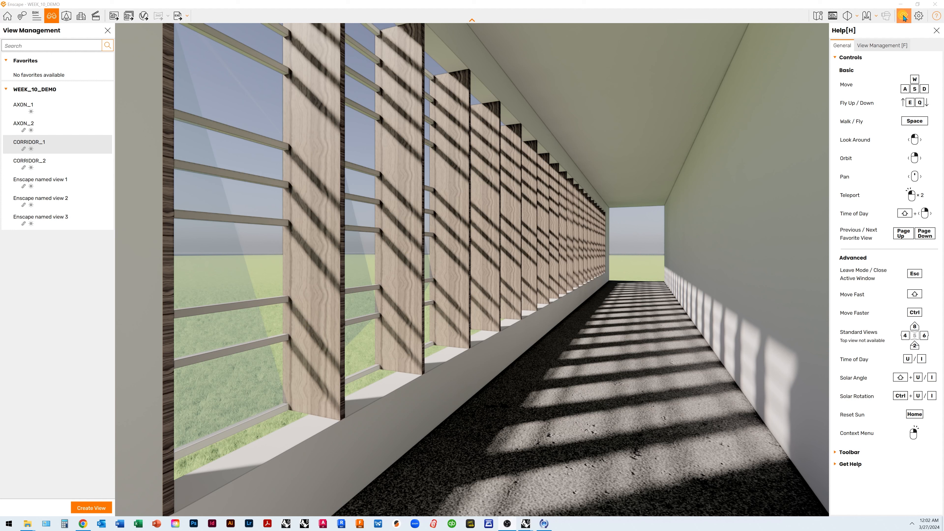
- Open the Enscape visual settings and set the rendering quality to High
click(905, 17)
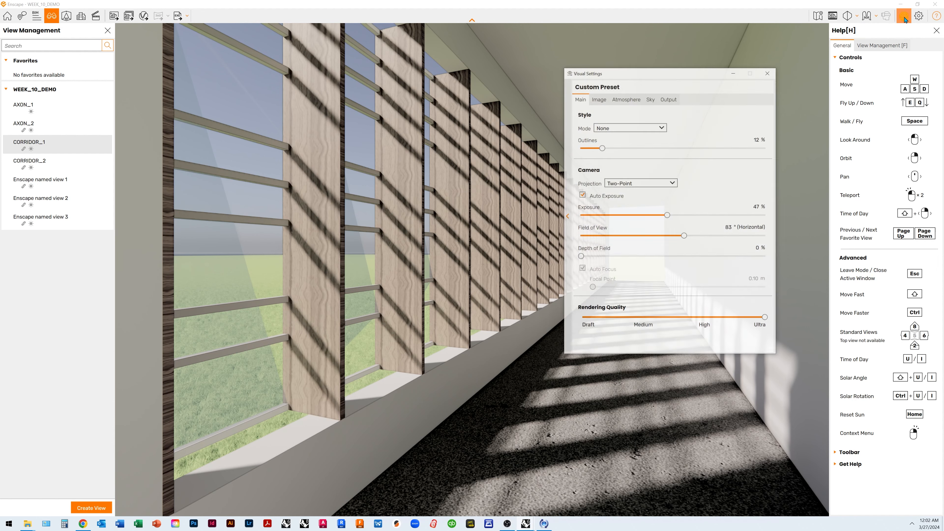
drag(675, 77, 583, 87)
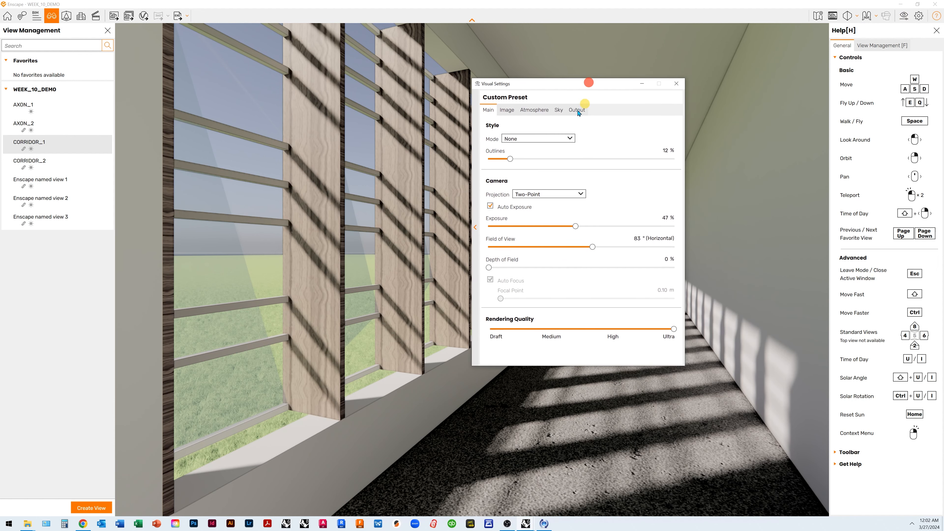
click(578, 111)
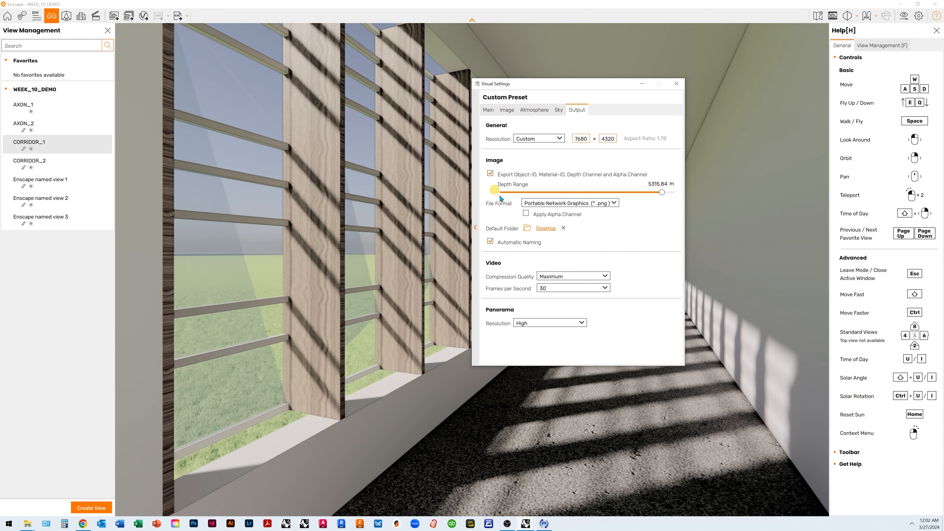
click(487, 110)
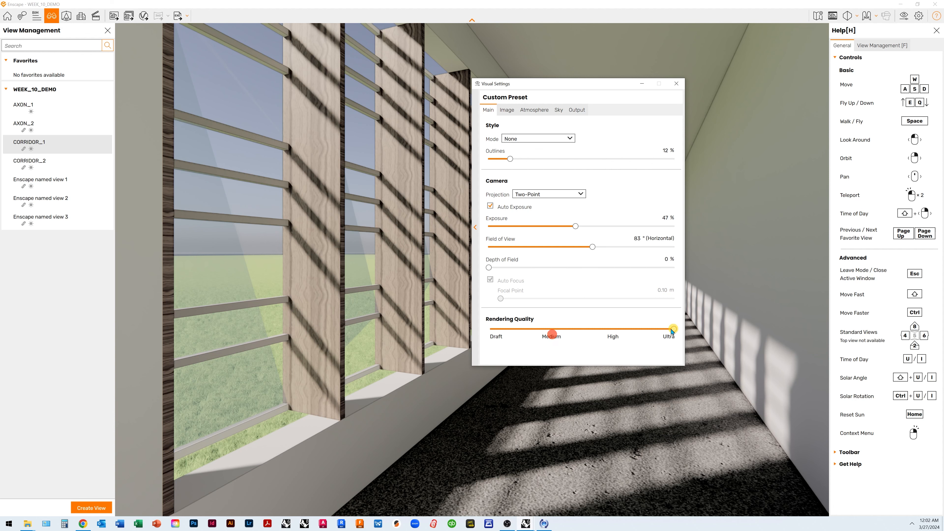
drag(674, 329, 608, 328)
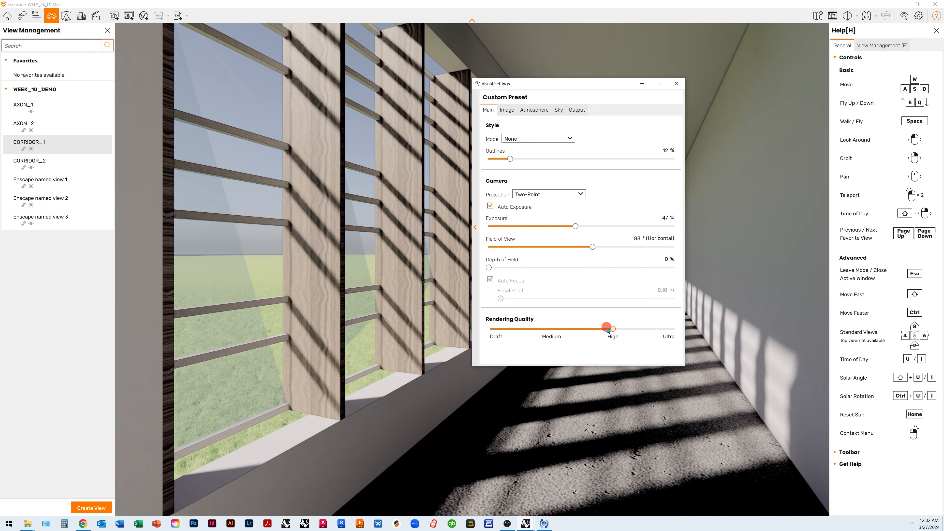
- Set the output resolution to Full HD and close the visual settings
click(576, 112)
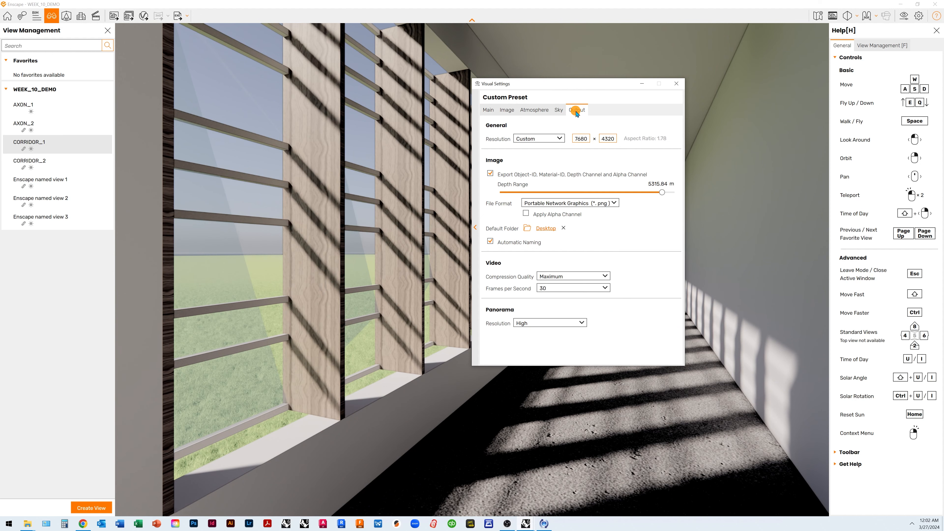
click(559, 138)
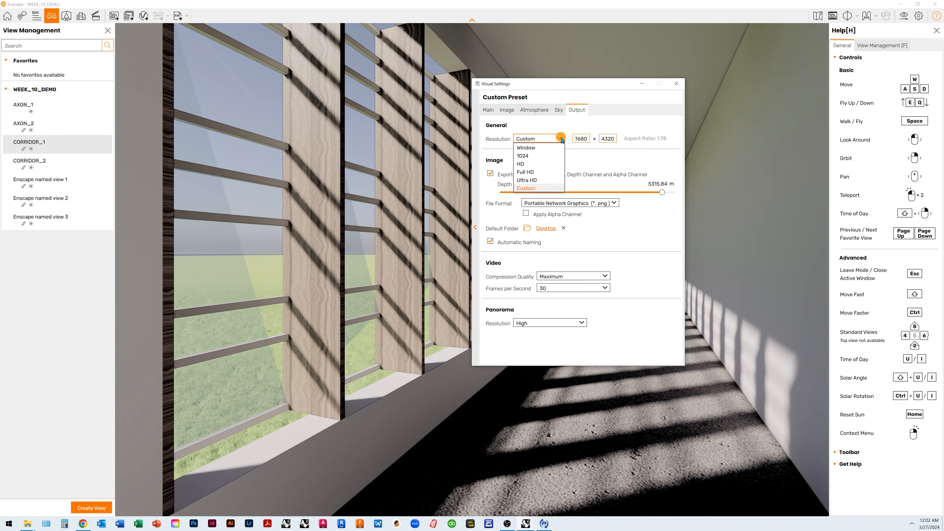
click(541, 172)
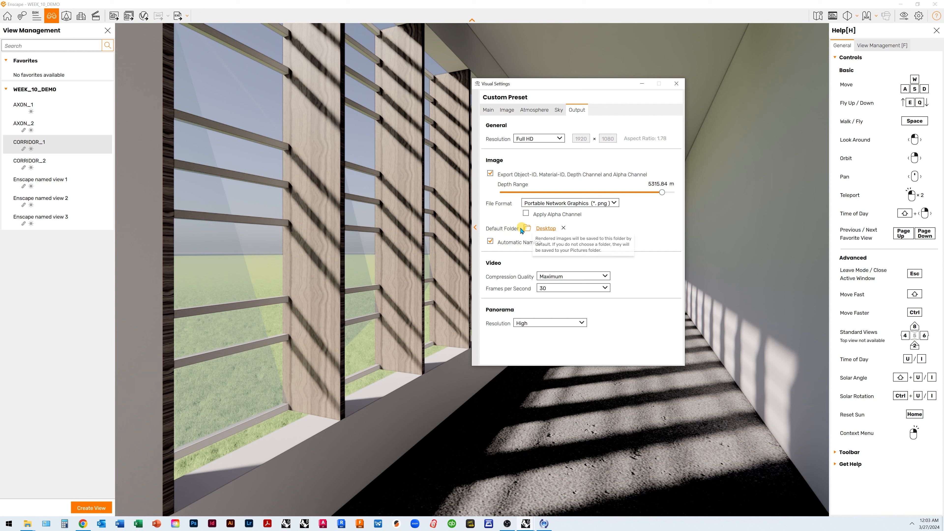
click(676, 86)
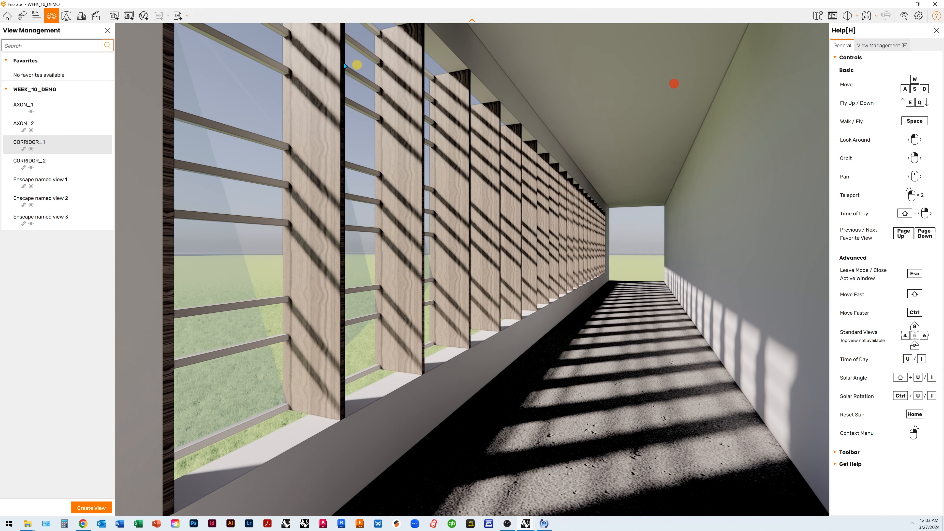
- Render the CORRIDOR_1 view as an image and minimize the open windows to reach the desktop
click(114, 17)
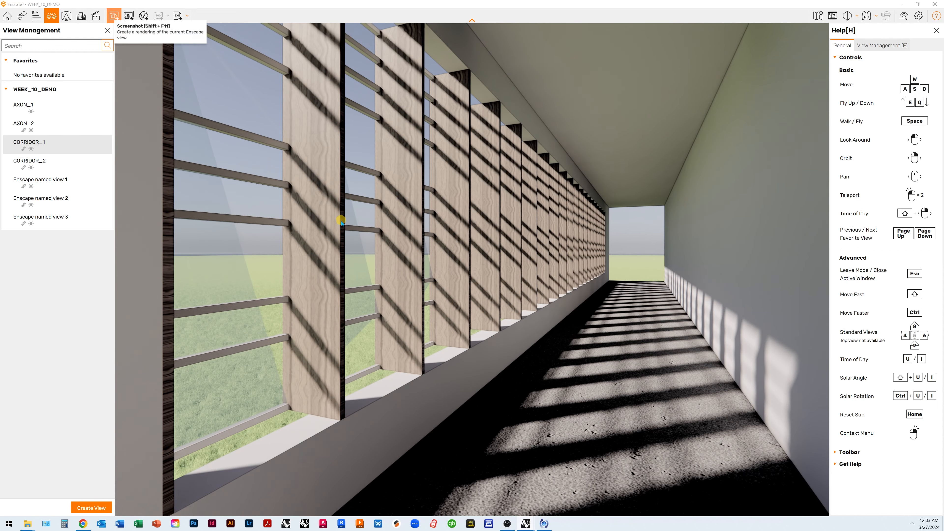
click(899, 6)
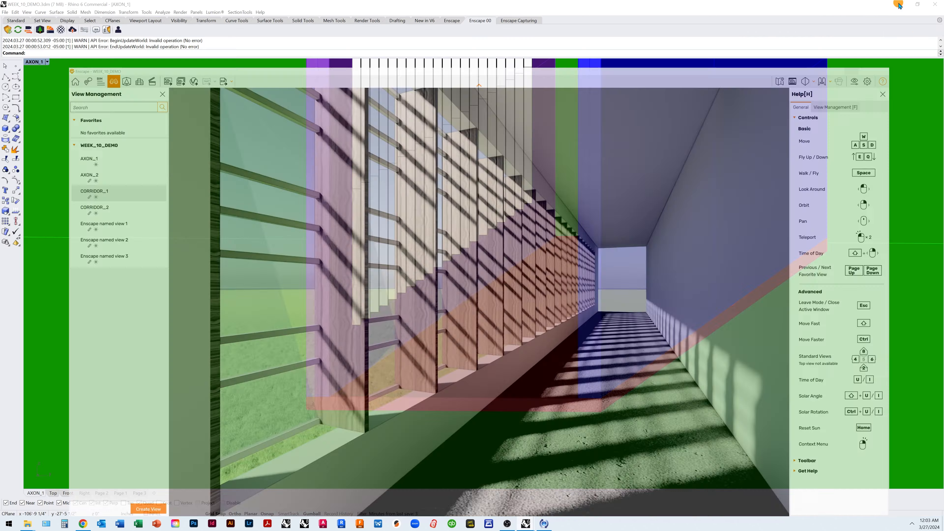
click(899, 4)
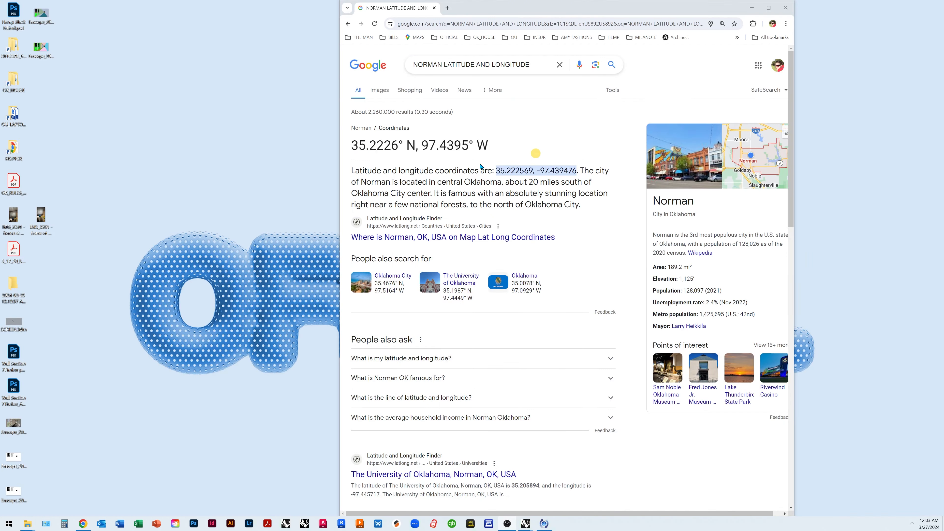
click(751, 8)
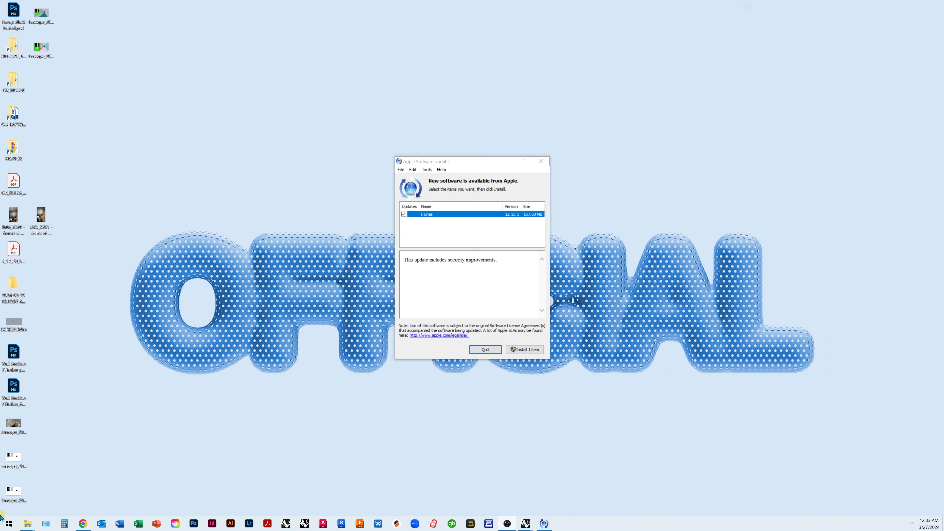
- Group the five exported Enscape images together in an empty area of the desktop and dismiss the Apple Software Update window
drag(40, 420, 372, 48)
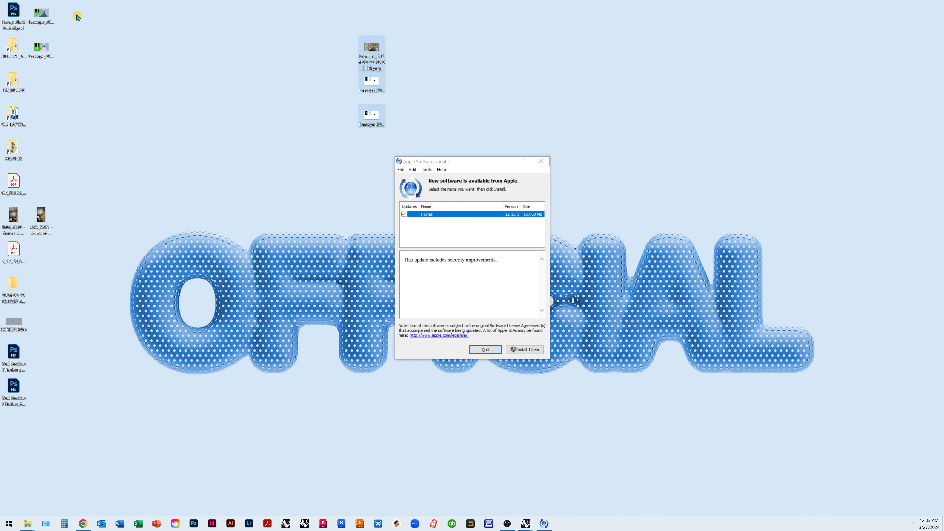
drag(69, 9, 399, 41)
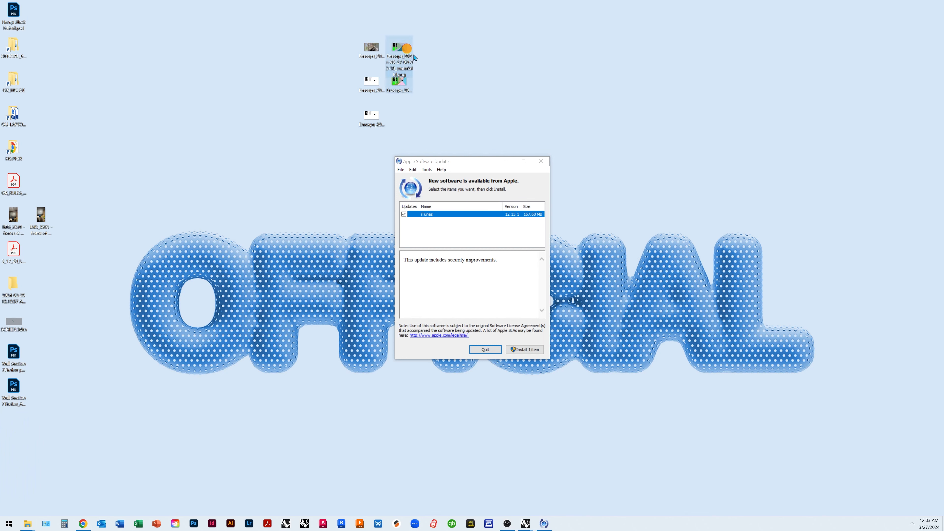
click(541, 162)
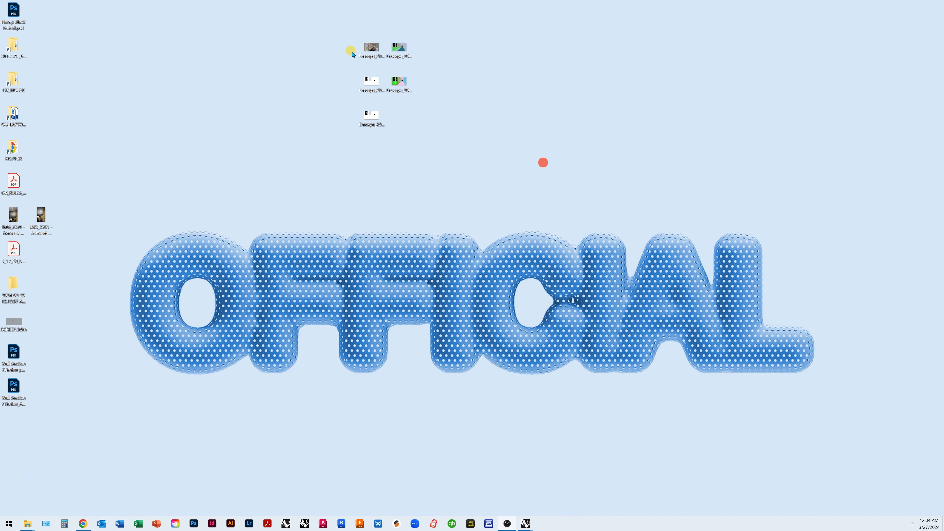
- Open the exported CORRIDOR_1 rendering from the desktop in Photos and maximize the viewer
right_click(370, 50)
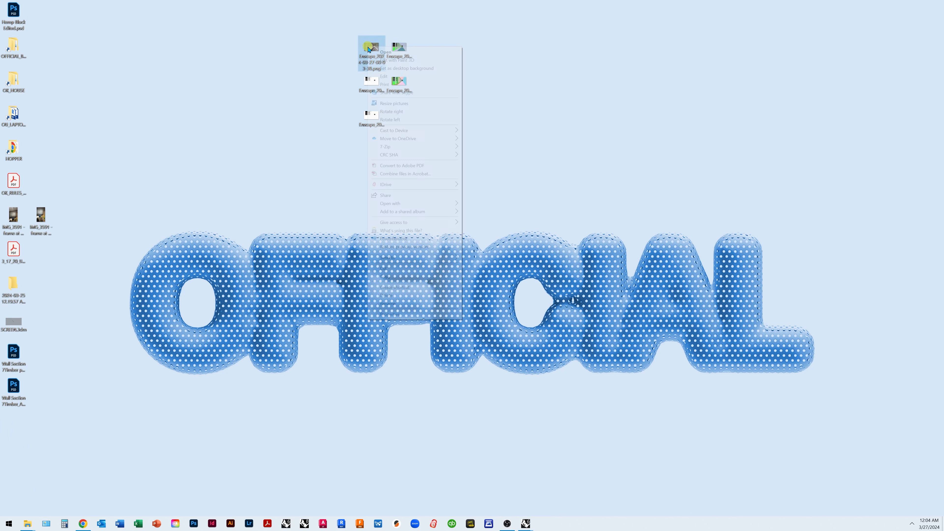
click(428, 203)
click(497, 244)
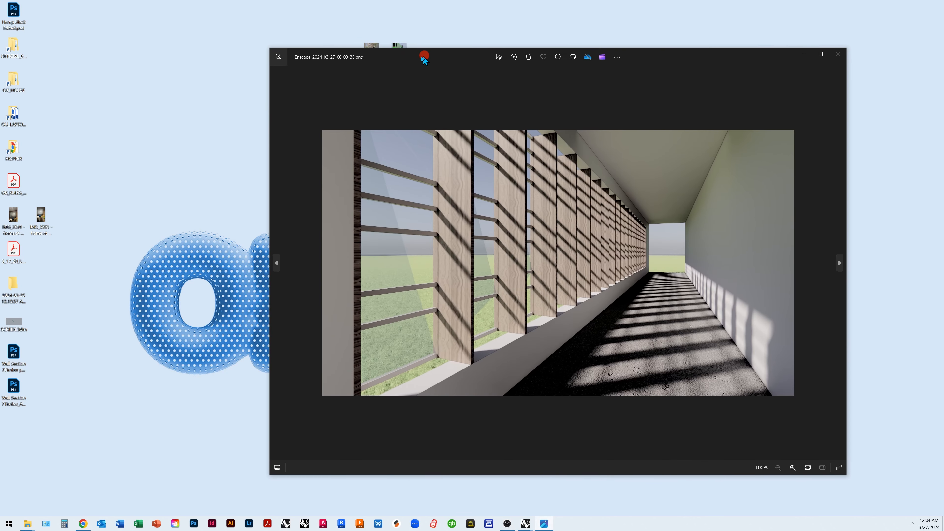
drag(421, 55, 327, 57)
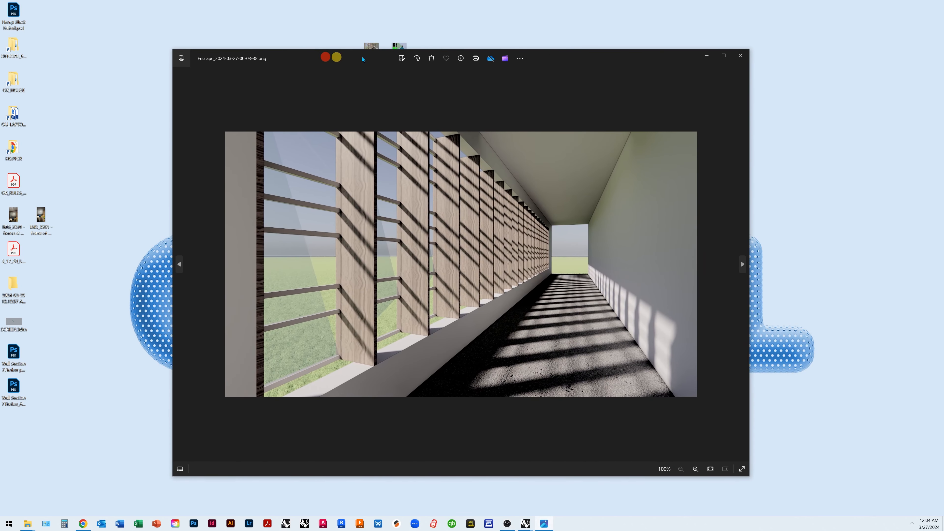
click(724, 56)
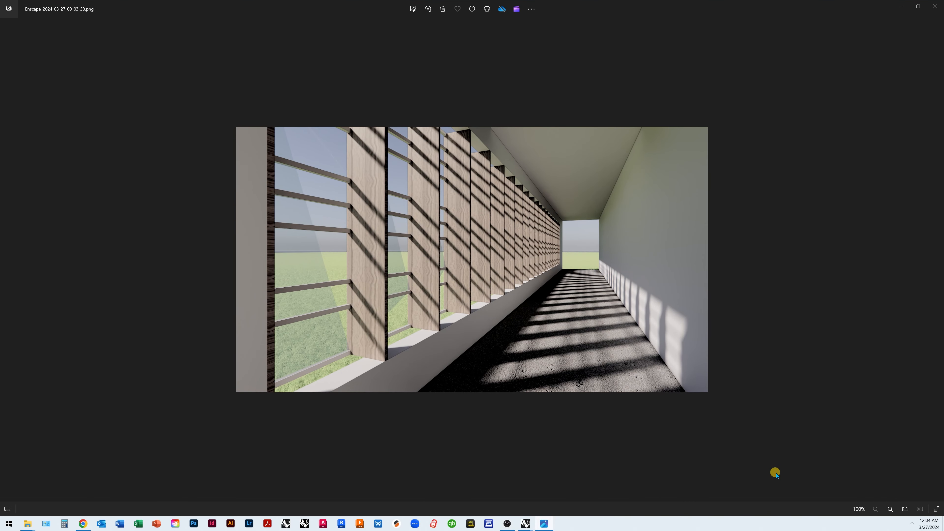
- Compare the rendering with its depth, alpha mask, material ID and object ID images, and close the viewer
key(Right)
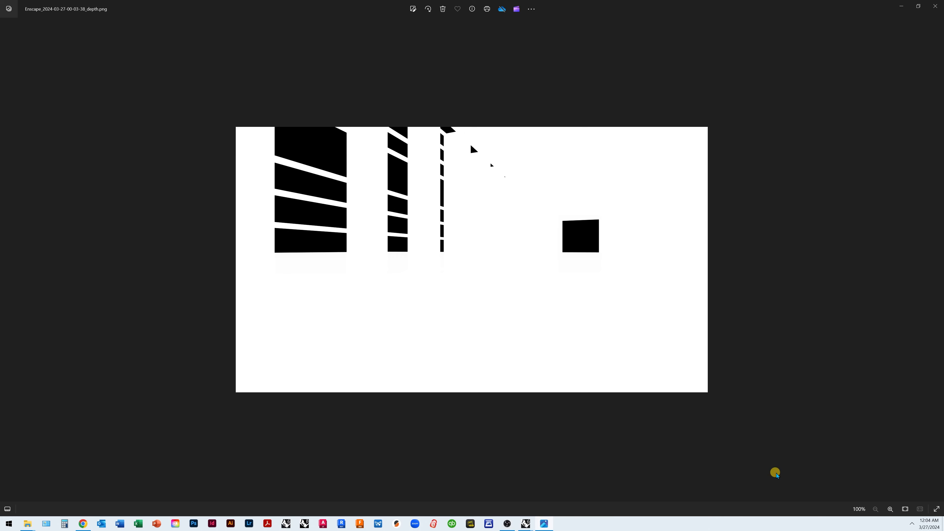
key(Left)
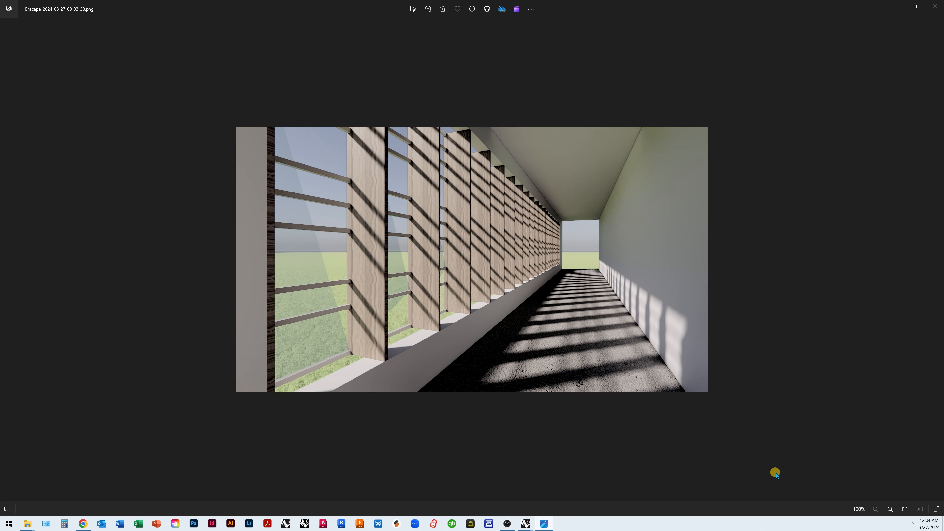
key(Right)
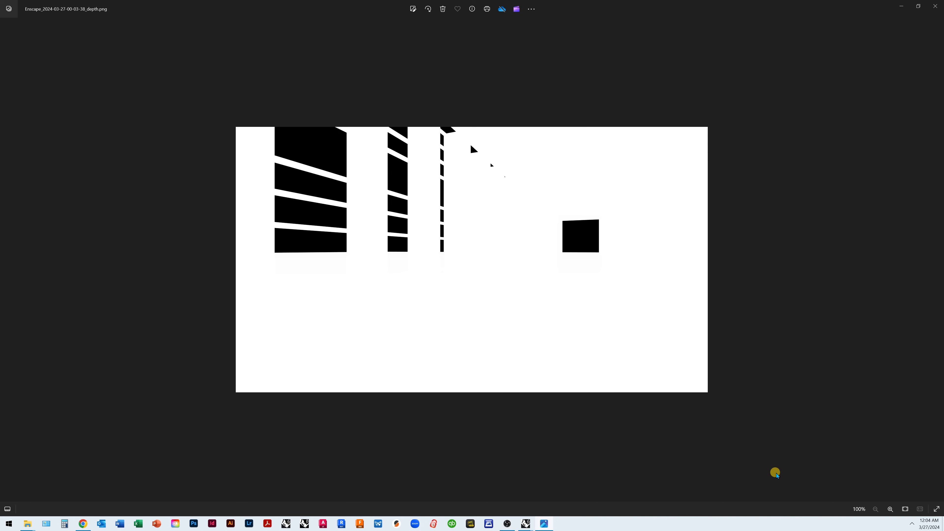
key(Left)
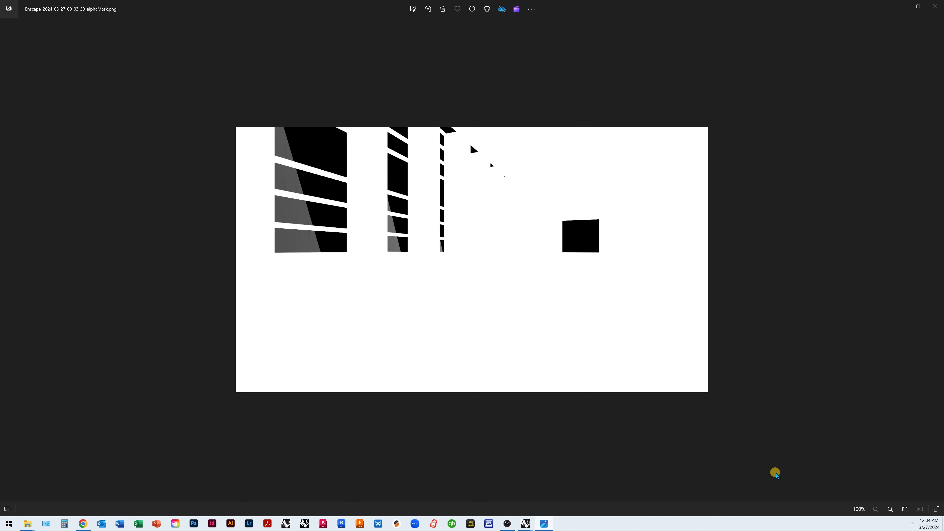
key(Left)
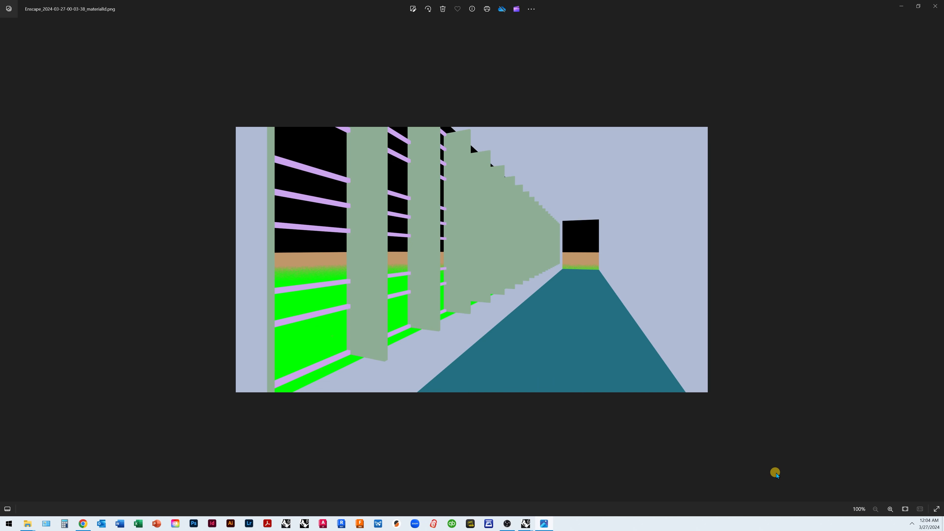
key(Right)
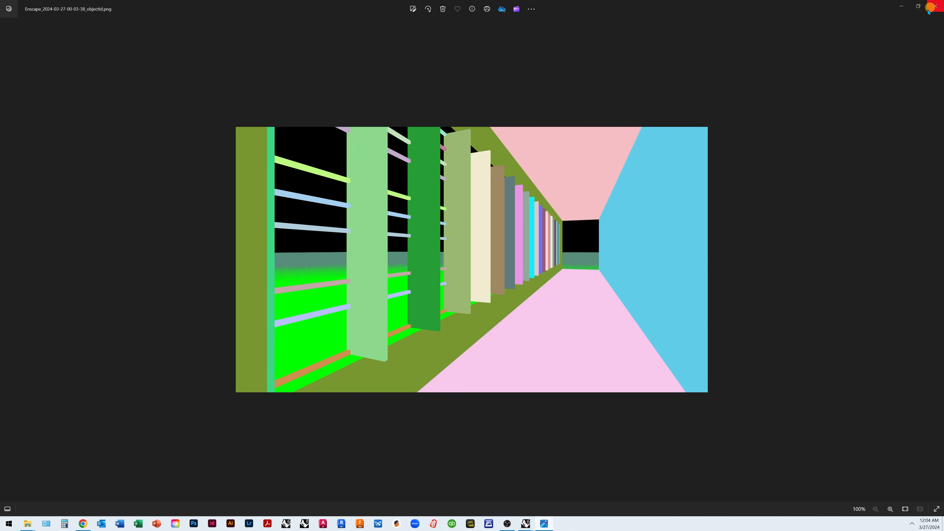
click(936, 6)
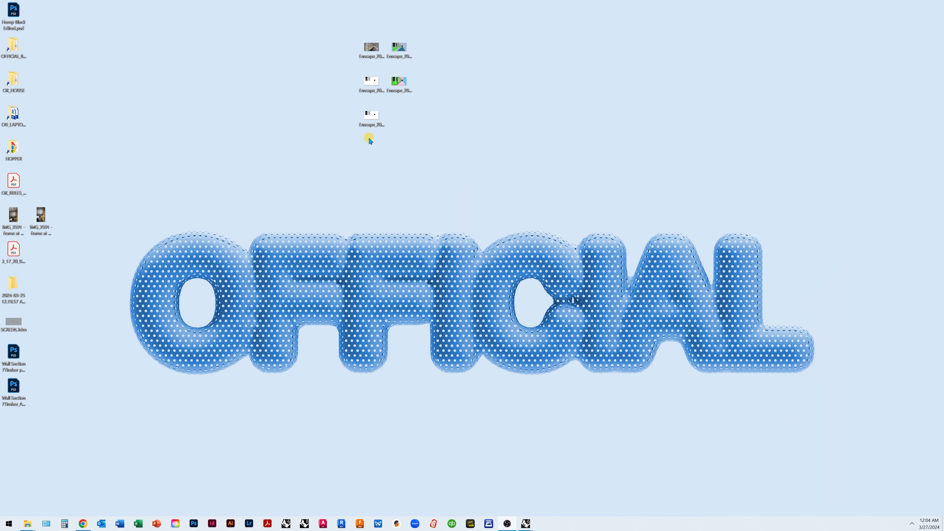
- Reopen the CORRIDOR_1 rendering in Photos to examine the final image once more, and close it
click(372, 51)
right_click(372, 51)
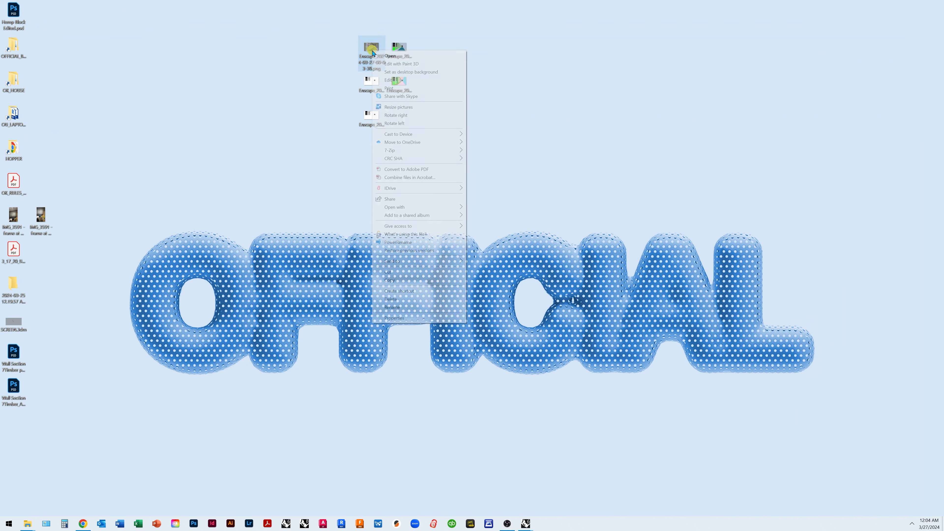
click(444, 206)
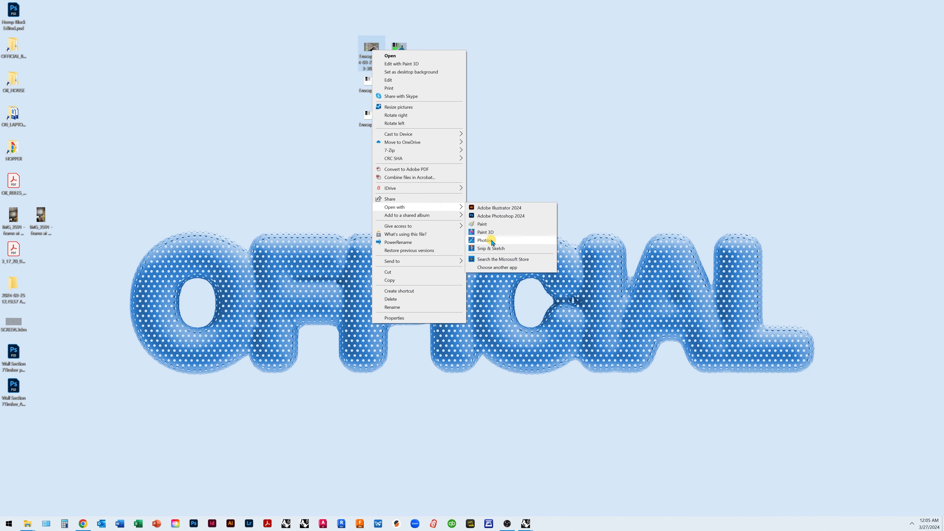
click(491, 240)
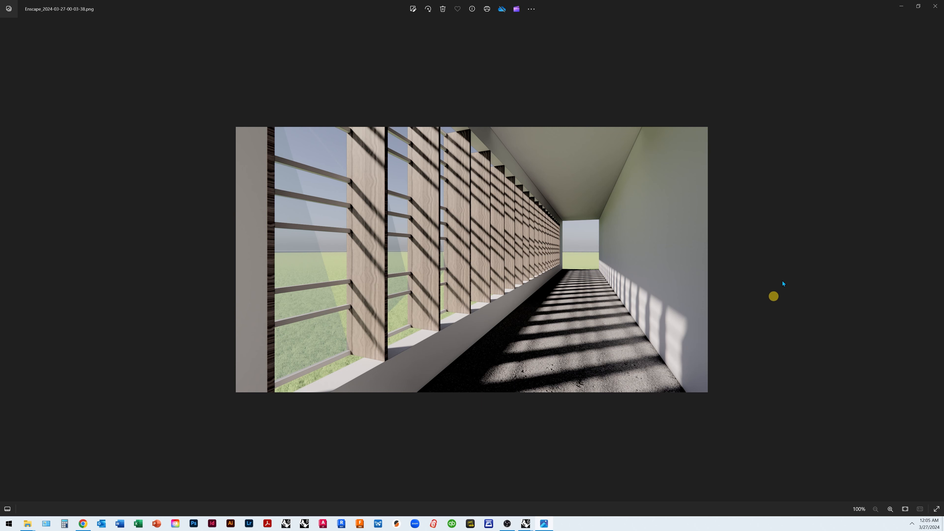
click(936, 6)
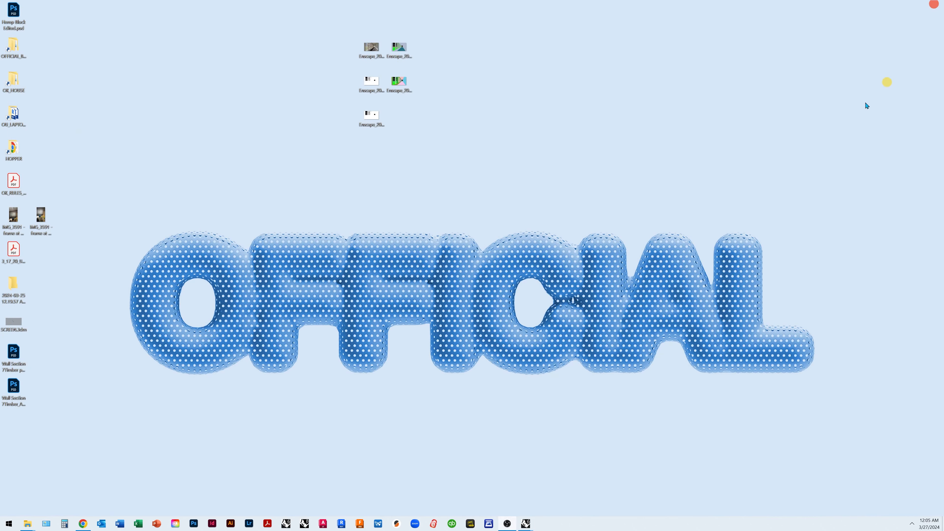
- Switch back to Enscape, render the CORRIDOR_2 view as an image, and minimize the window to reach the desktop
mouse_move(527, 526)
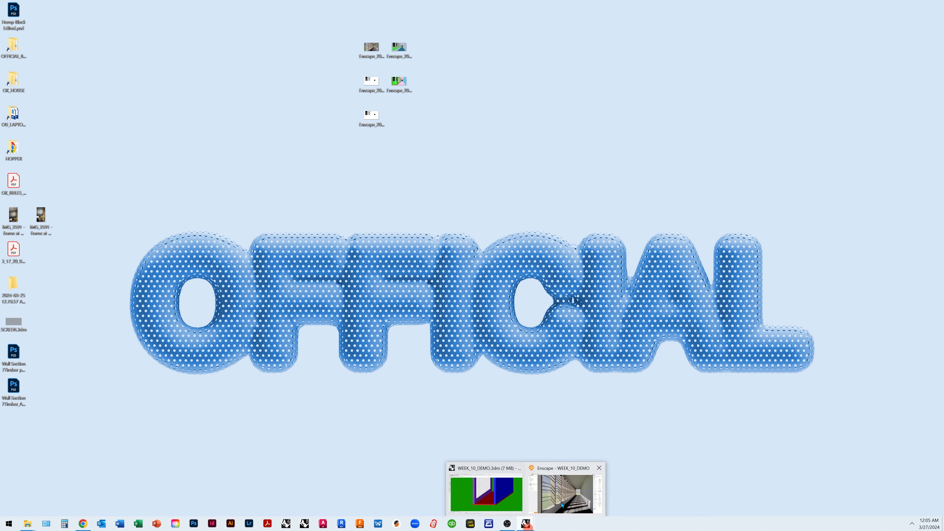
click(564, 500)
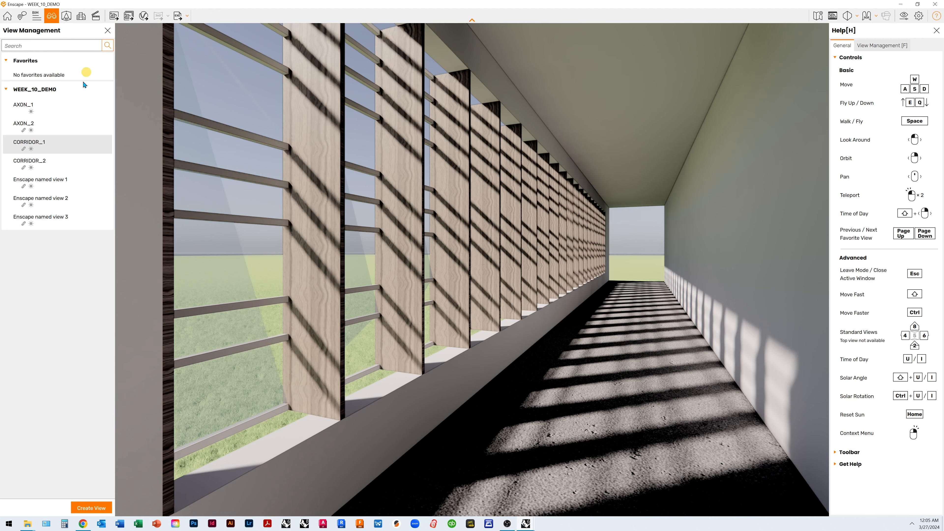
click(36, 161)
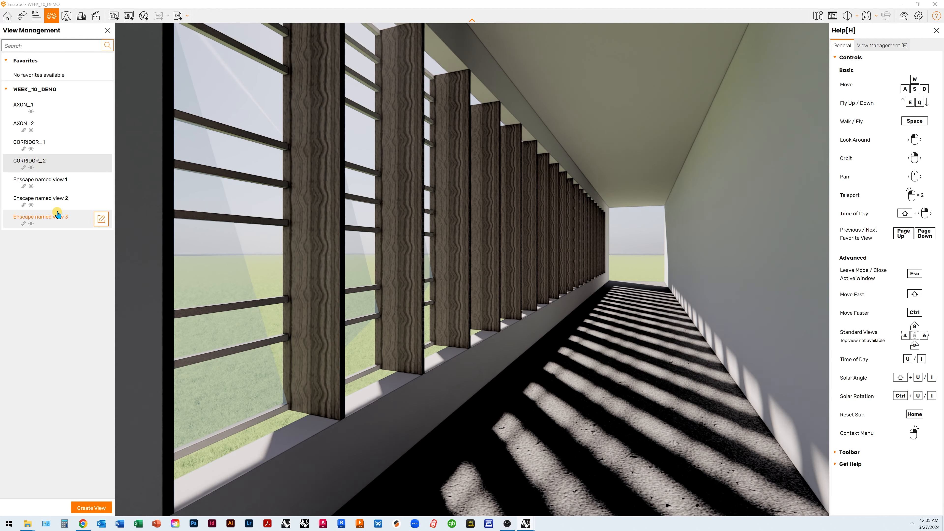
click(114, 17)
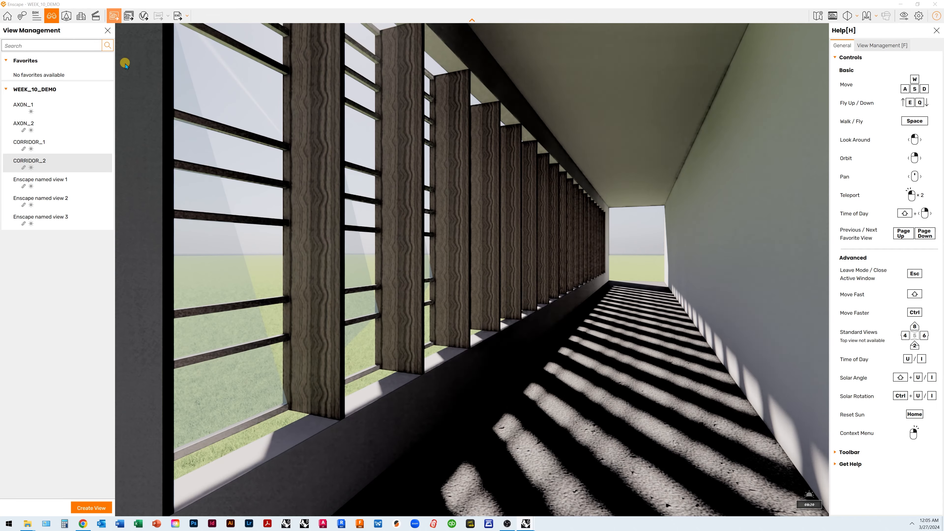
click(904, 8)
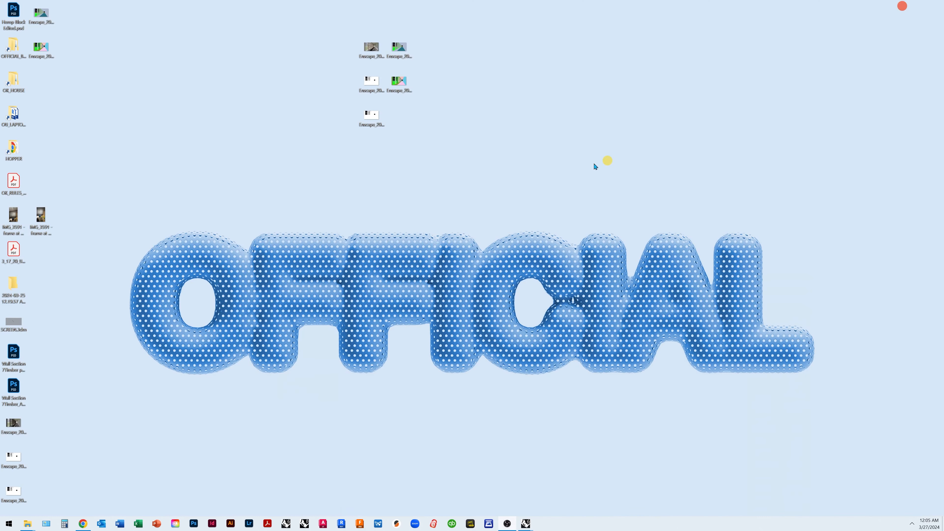
- Open the new CORRIDOR_2 rendering in Photos, examine its shadows and wood fins up close, and close the viewer
right_click(14, 428)
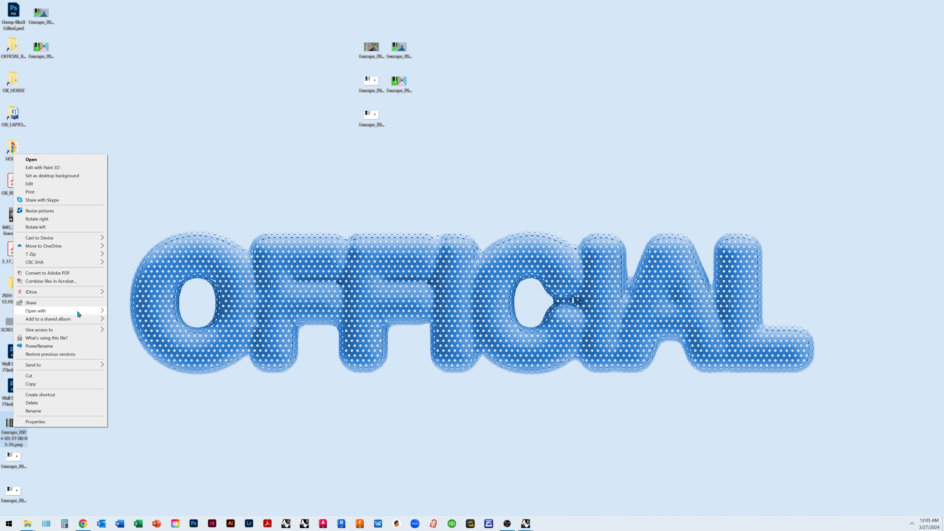
mouse_move(79, 314)
click(132, 341)
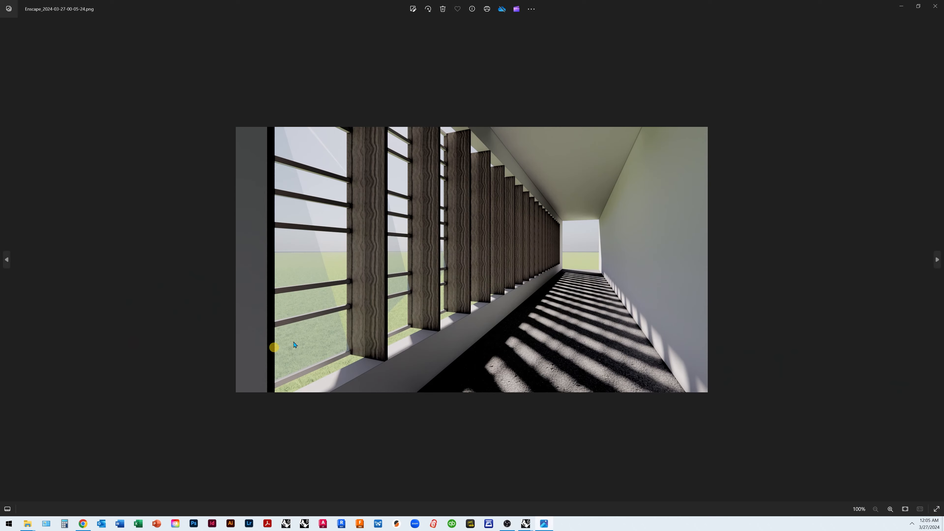
scroll(257, 328, up, 3)
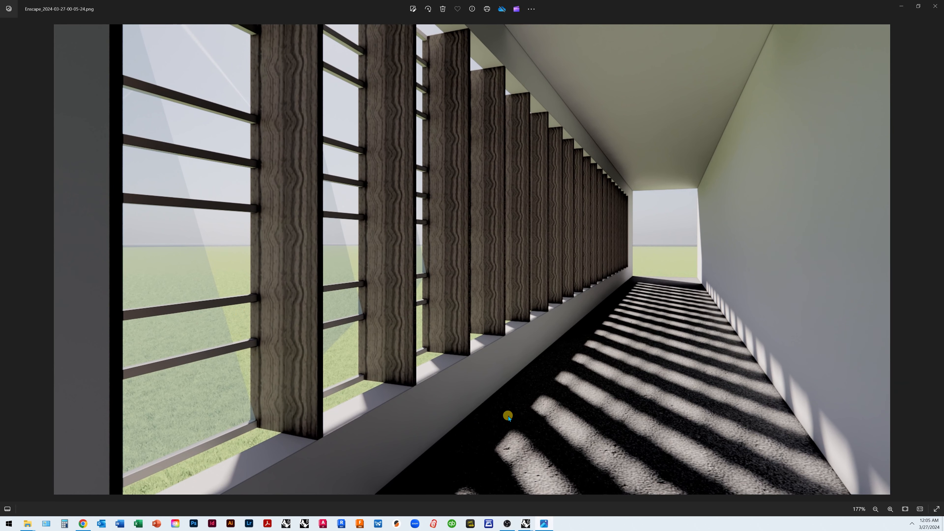
scroll(508, 416, down, 3)
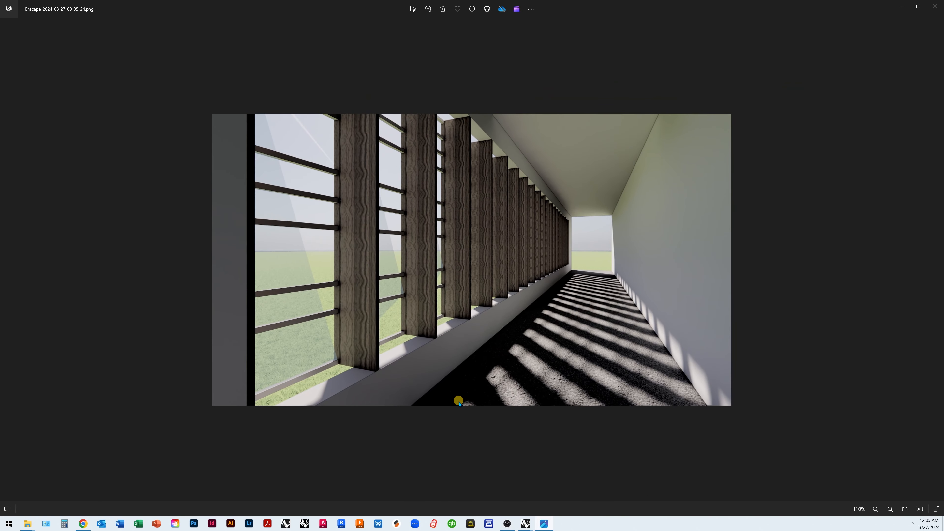
click(936, 6)
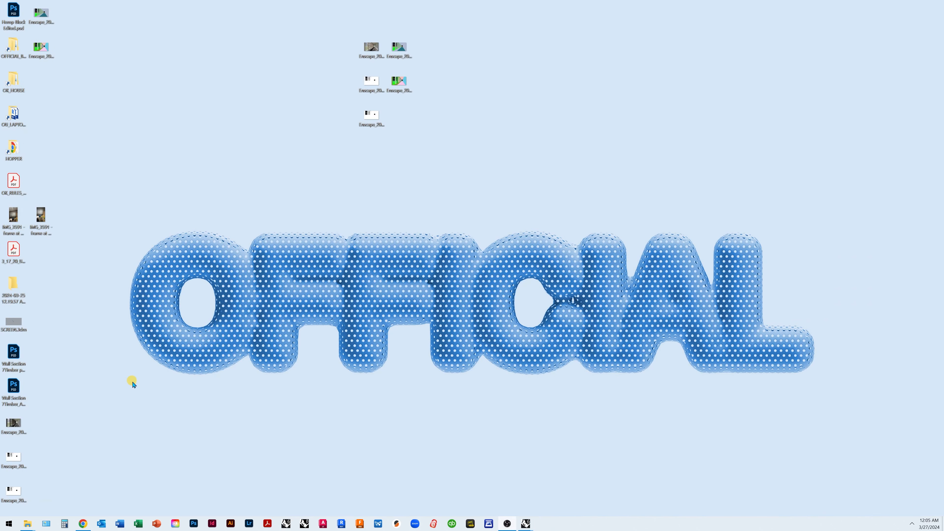